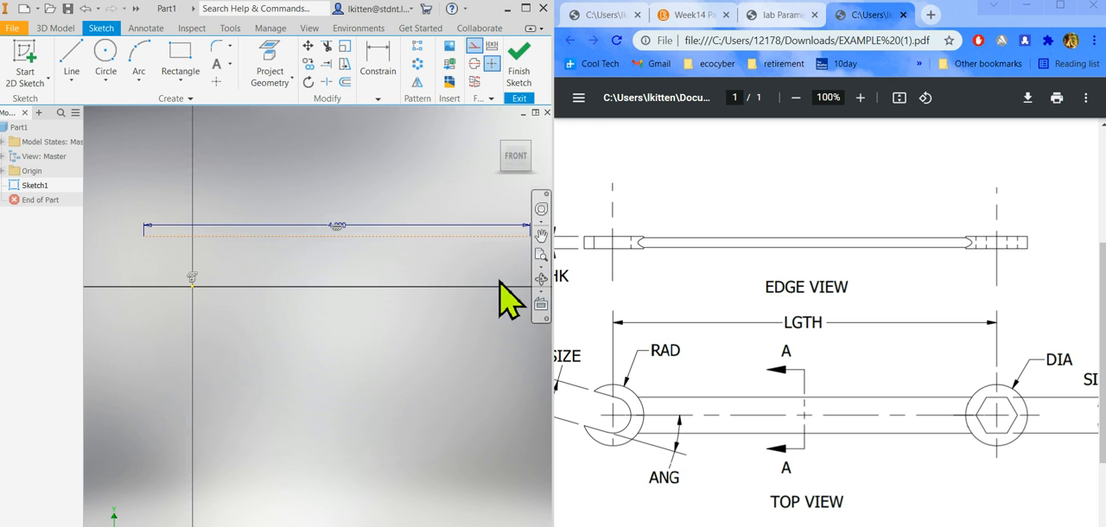
Constrain the midpoint of the 4.000 in construction line coincident with the sketch origin.
click(378, 99)
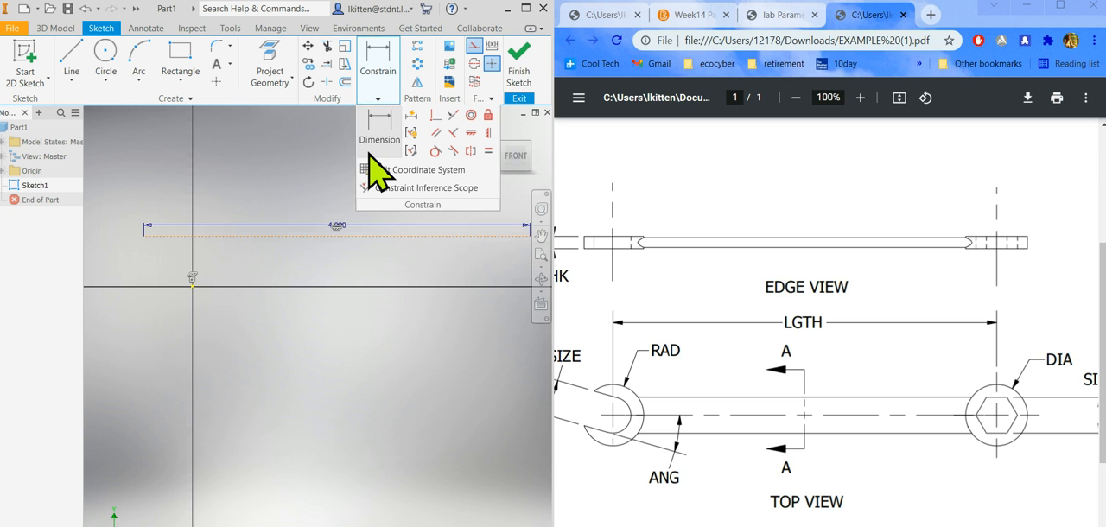
click(436, 117)
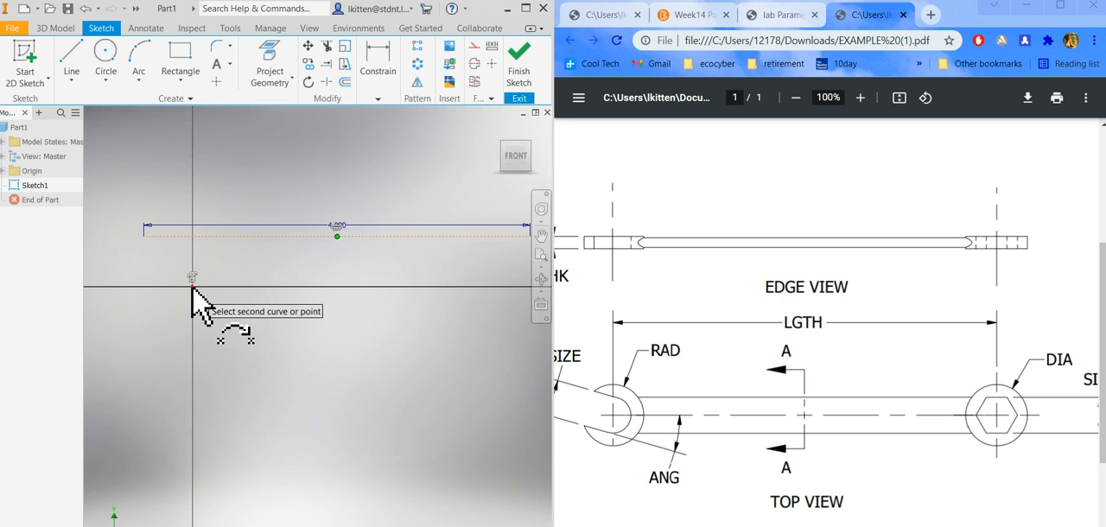
click(192, 287)
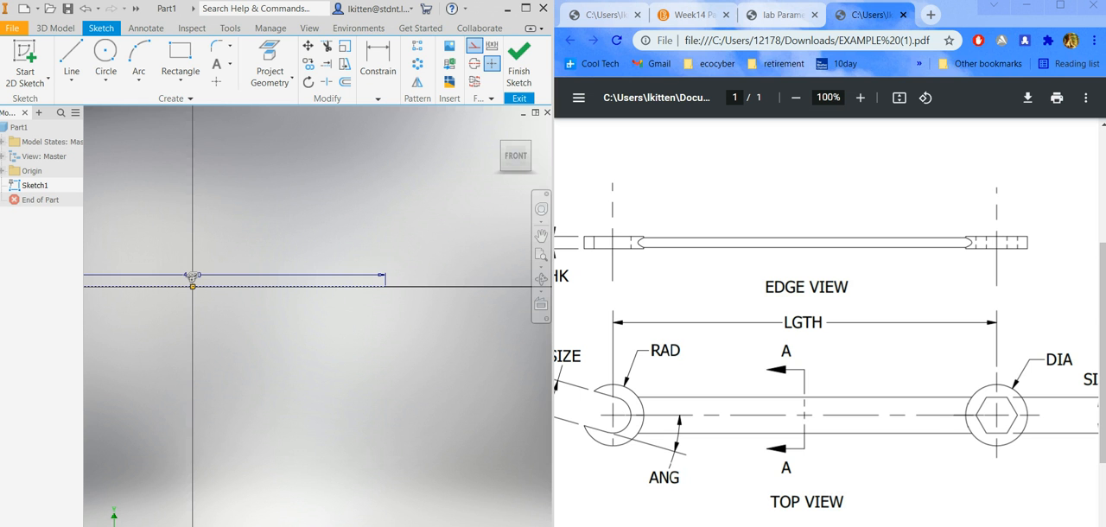
scroll(441, 377, up, 2)
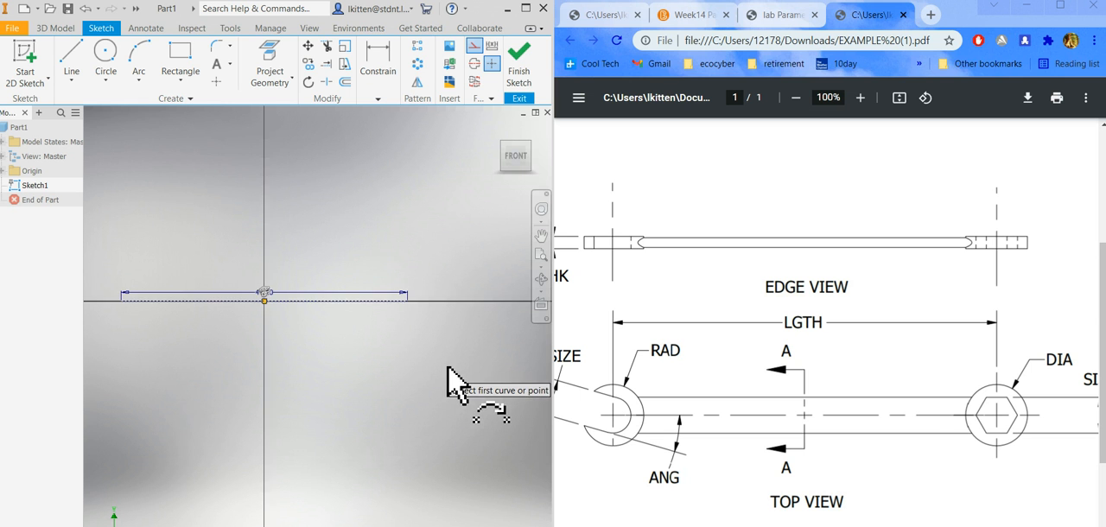
scroll(448, 378, up, 2)
scroll(342, 384, down, 3)
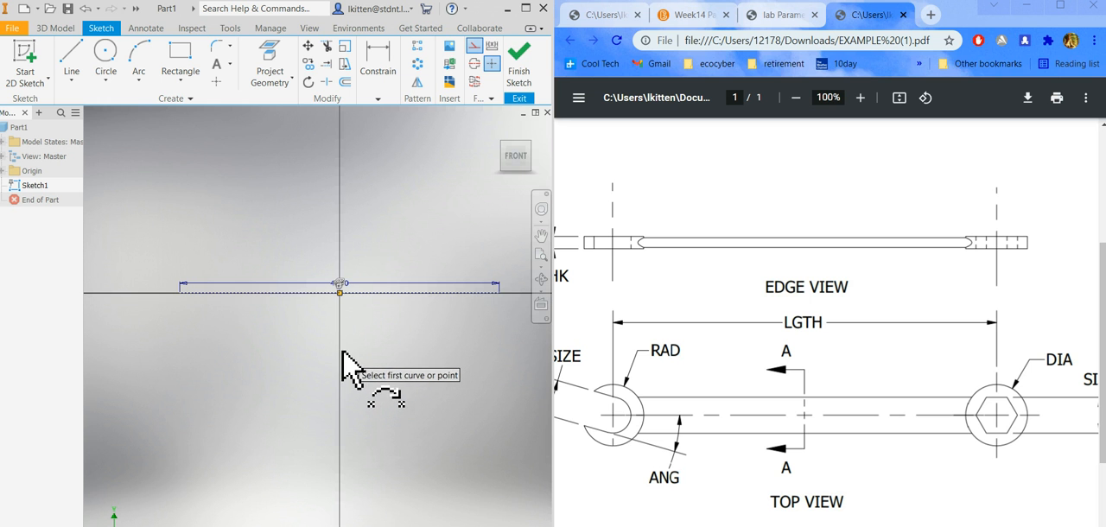
scroll(322, 306, down, 1)
scroll(312, 305, up, 3)
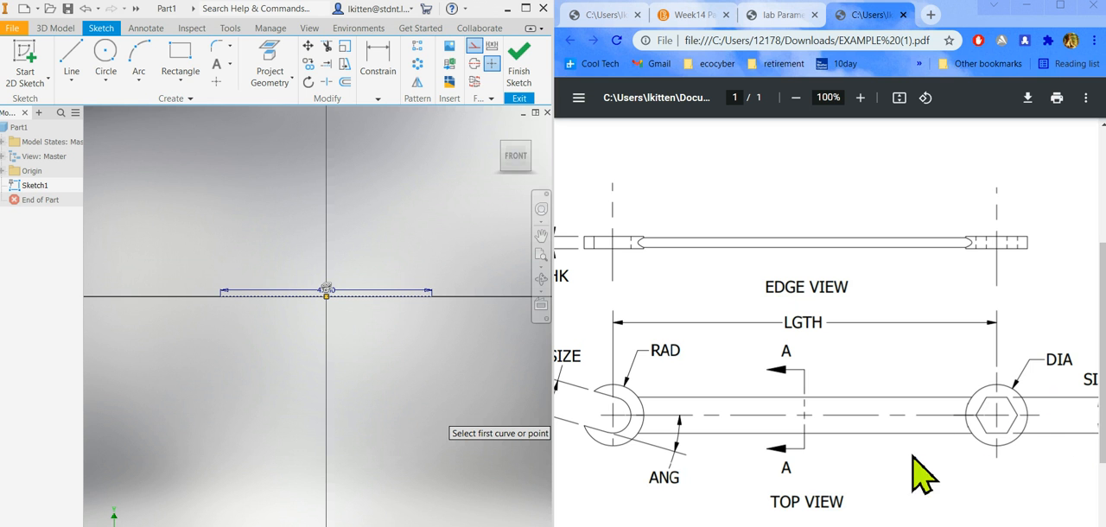
Check the DIA value for the 3/8 inch wrench in the lab instructions and return to the example drawing.
scroll(830, 320, right, 1)
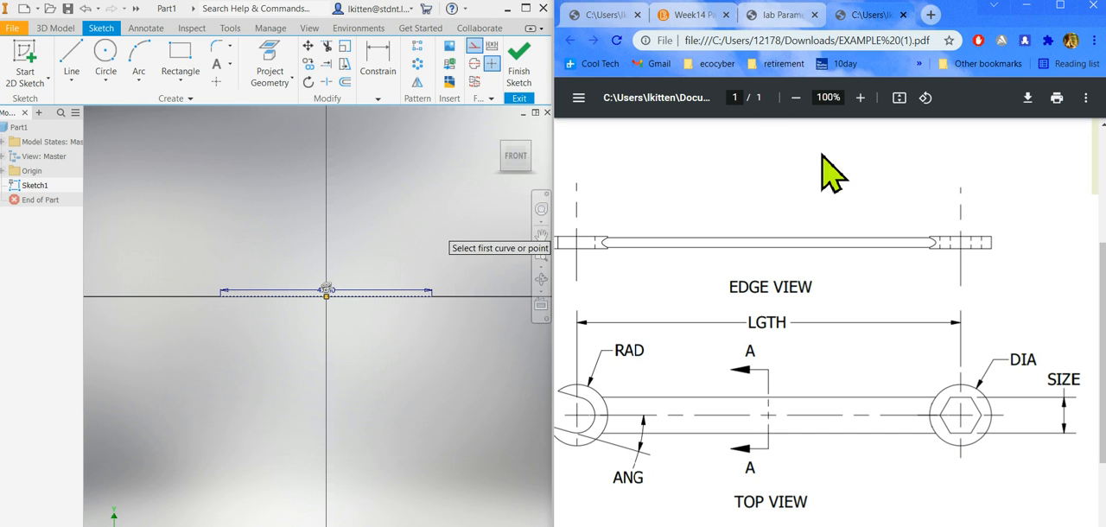
click(772, 16)
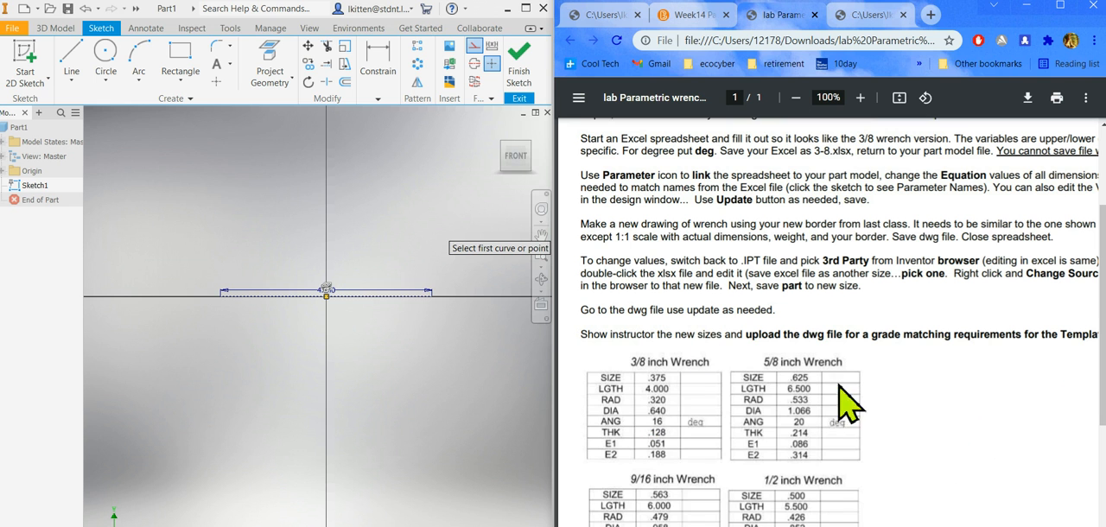
click(877, 16)
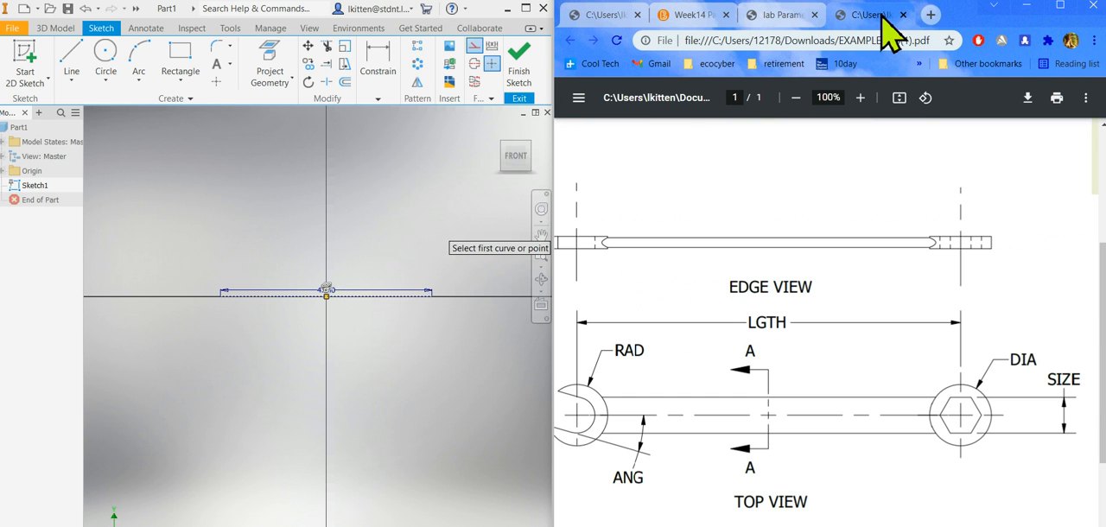
click(106, 53)
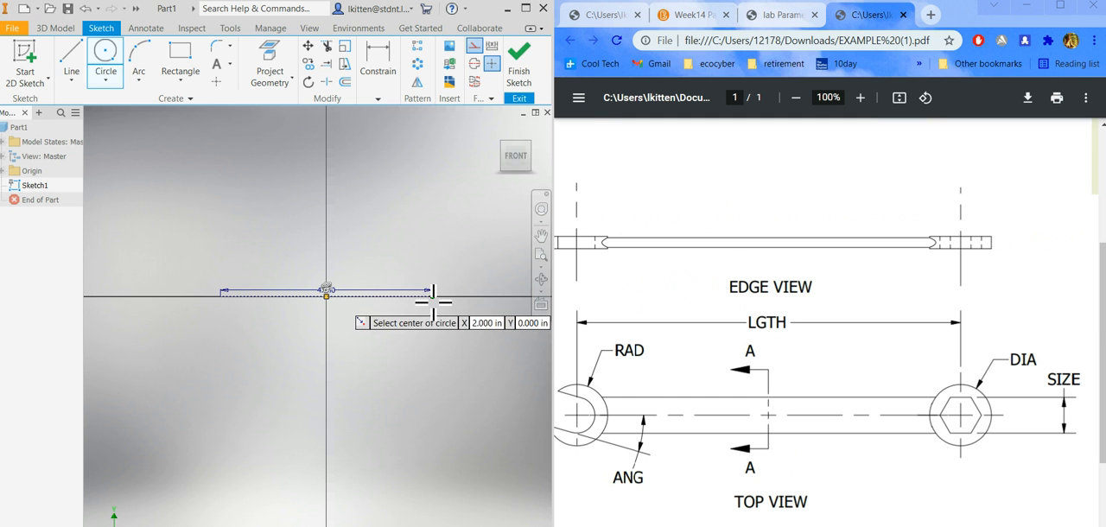
click(433, 296)
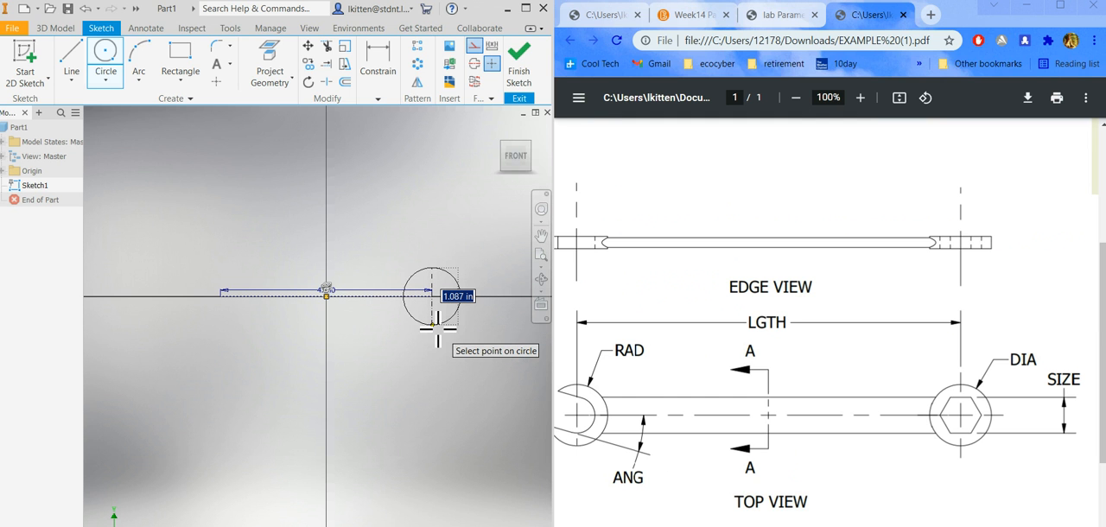
key(Escape)
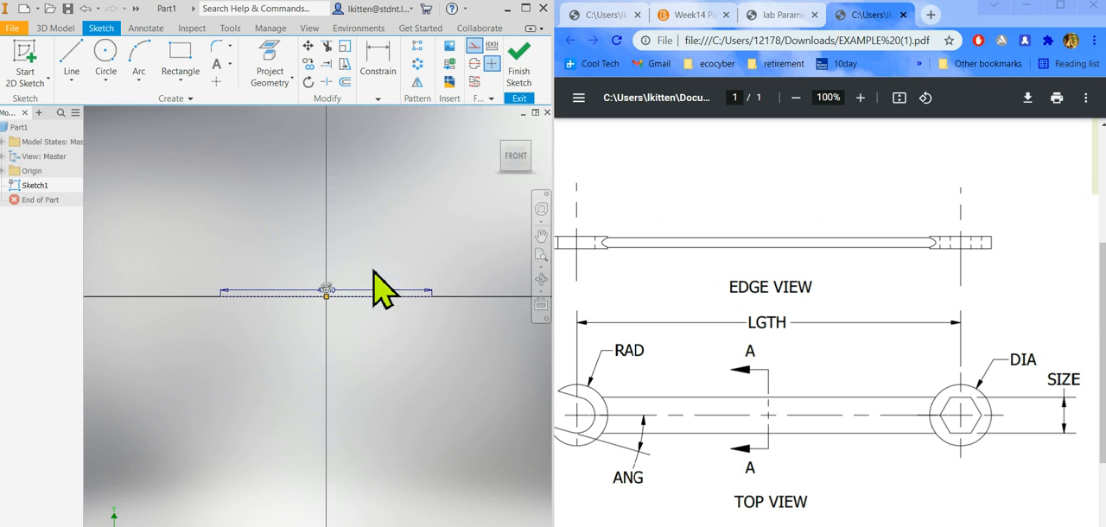
Draw a solid circle of 0.640 in diameter centred on the right endpoint of the construction line.
click(108, 55)
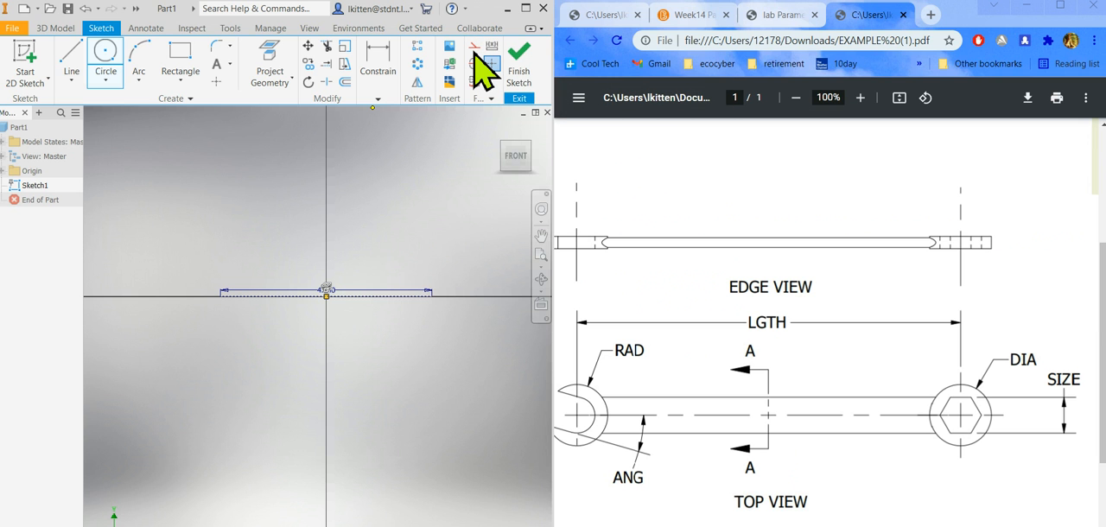
click(435, 298)
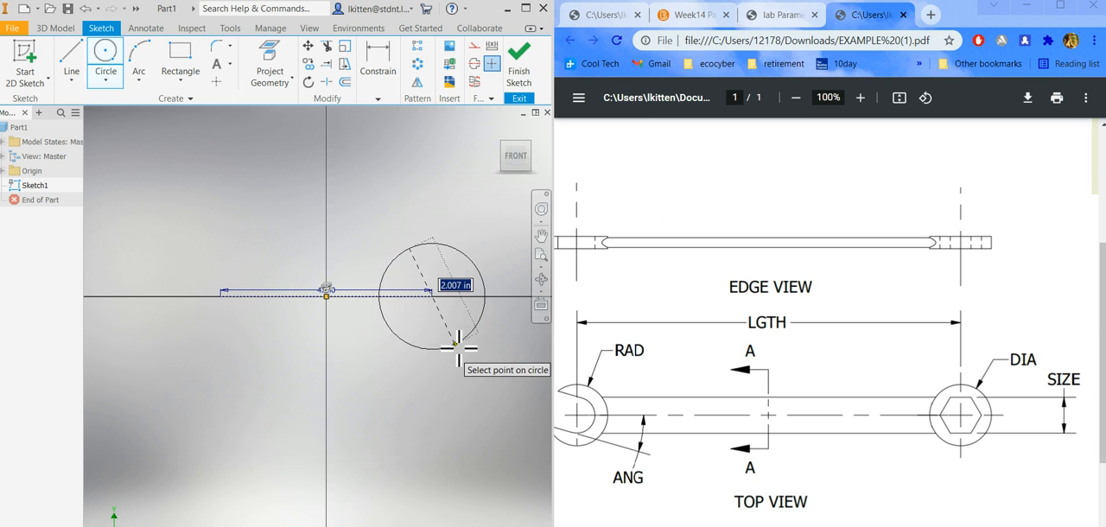
key(Return)
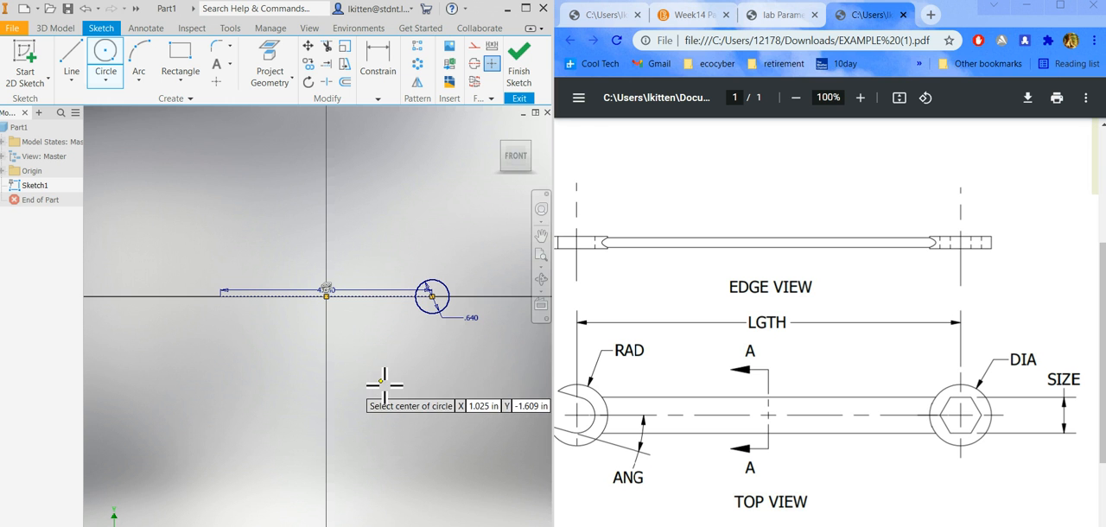
Draw a six-sided inscribed polygon inside the circle, about 0.47 in across flats and sharing the circle's center.
scroll(432, 292, down, 5)
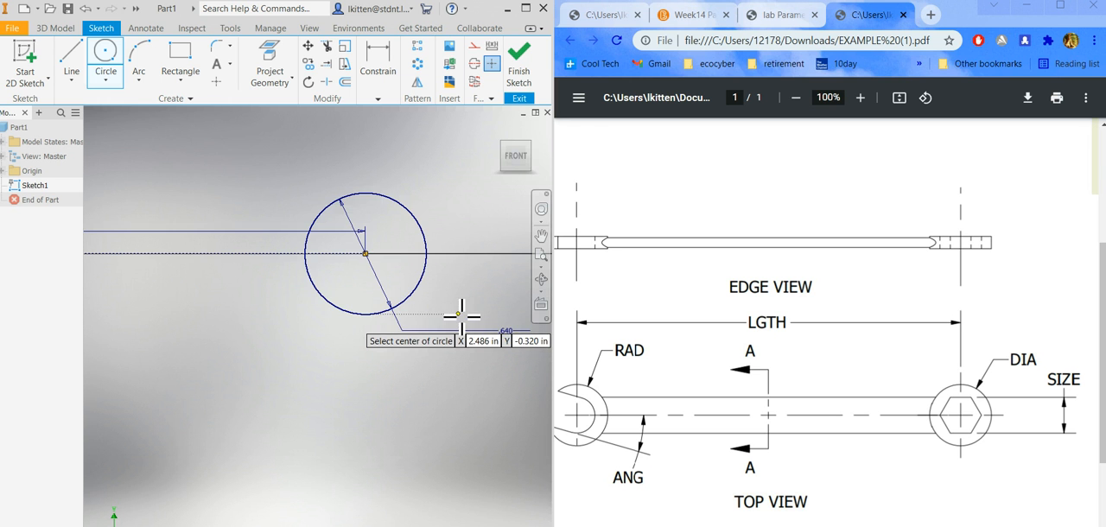
scroll(452, 197, down, 3)
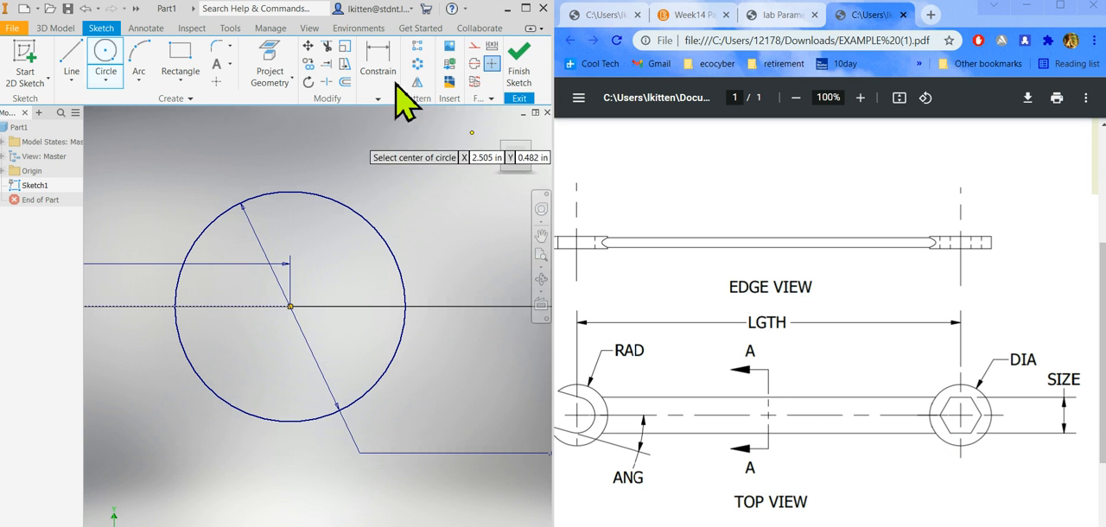
click(180, 80)
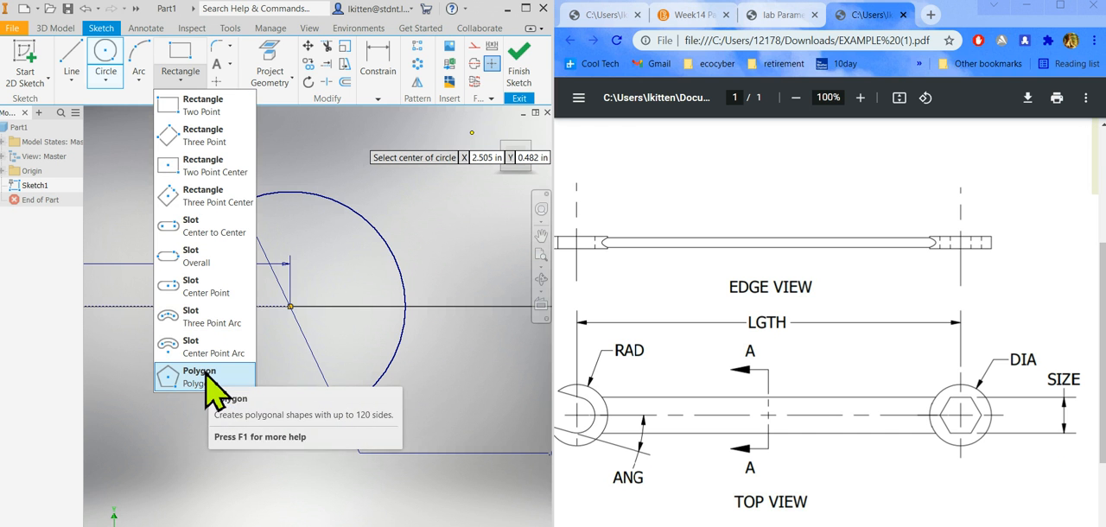
click(207, 373)
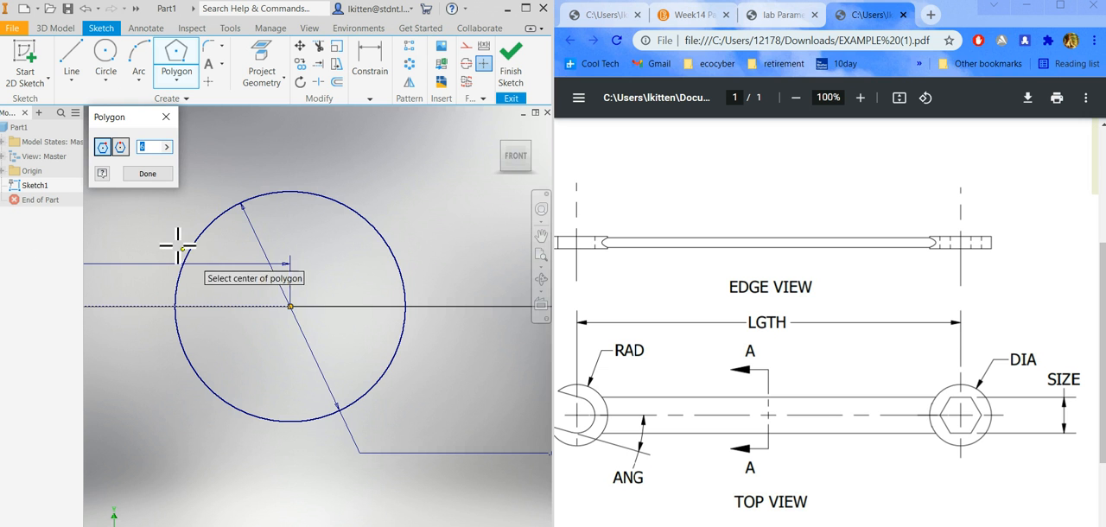
click(291, 306)
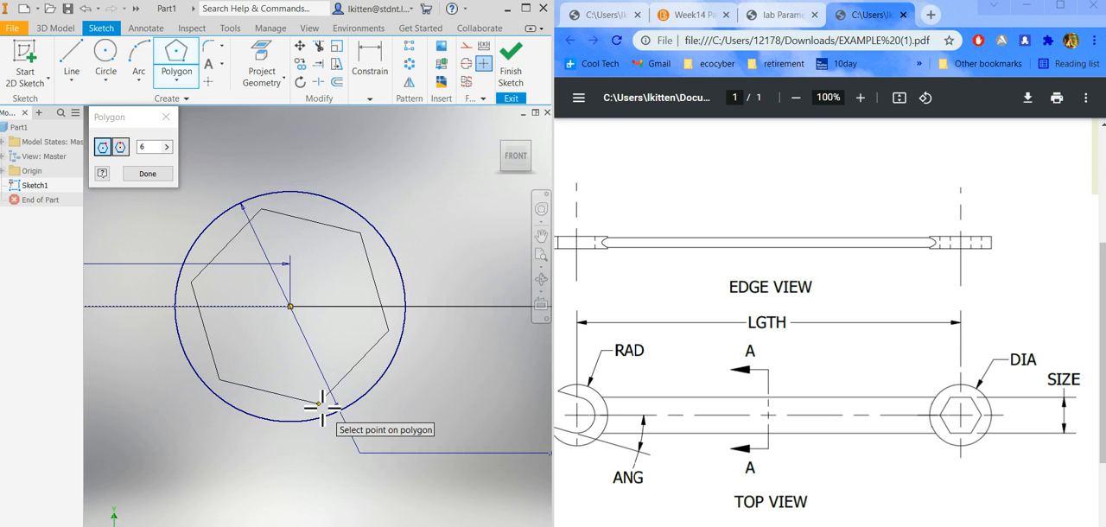
click(320, 403)
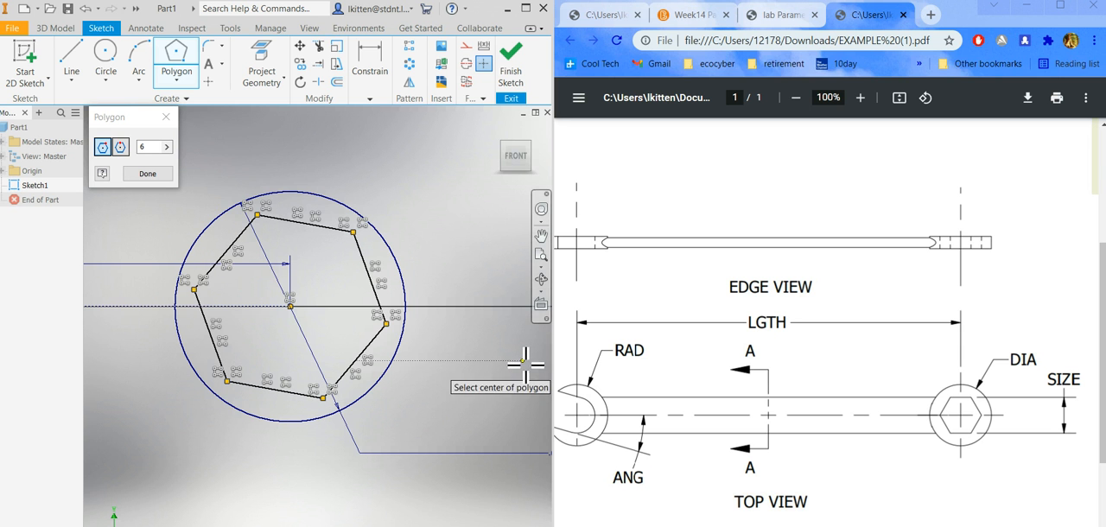
click(147, 174)
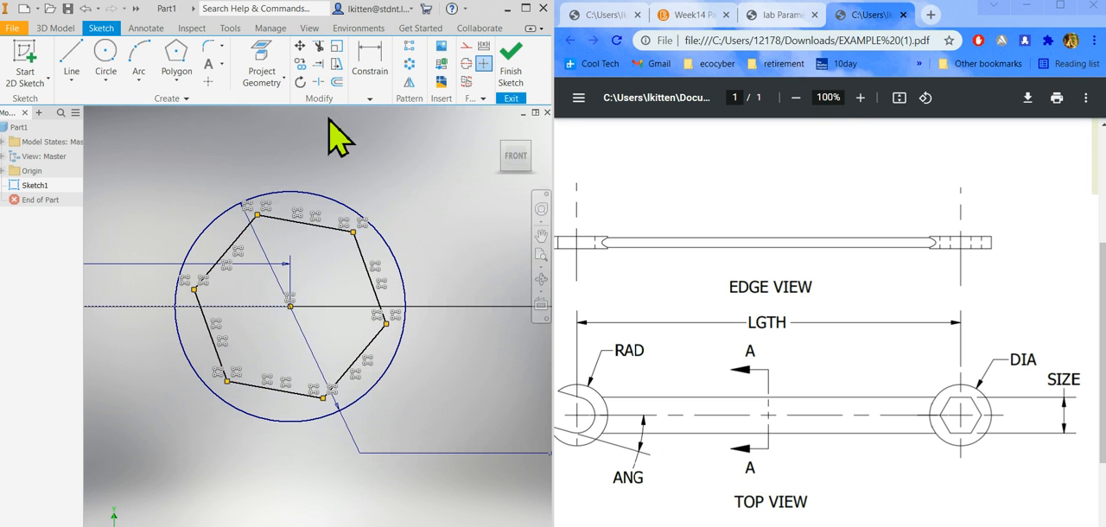
Dimension the distance between the hexagon's upper and lower parallel sides as .375 in.
click(372, 95)
click(370, 124)
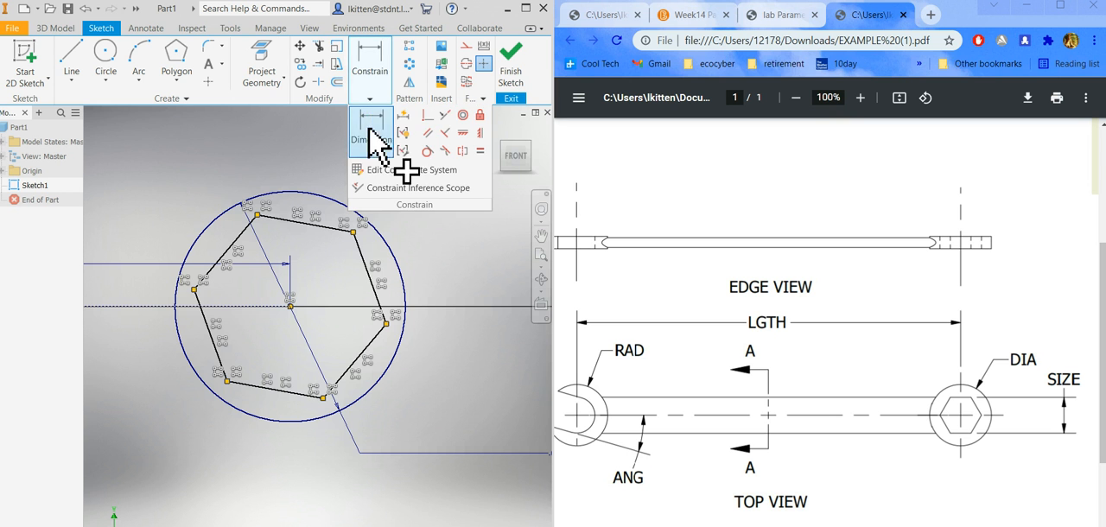
click(290, 393)
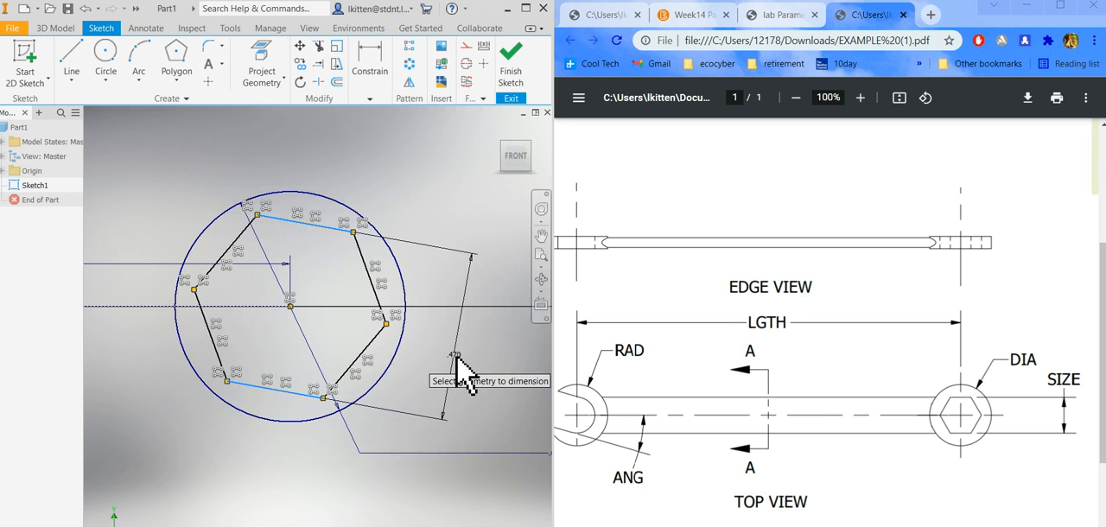
click(456, 356)
text(.375)
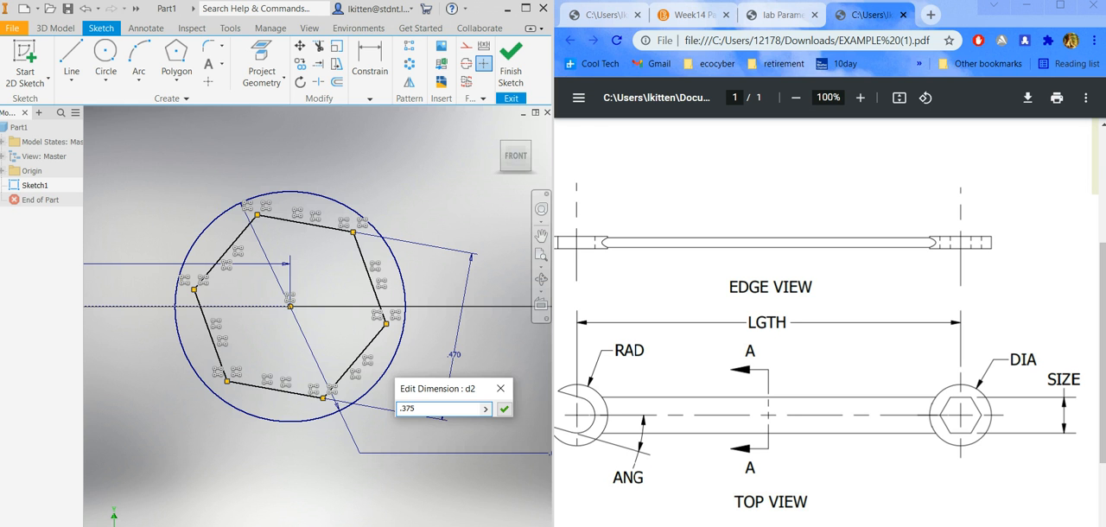
key(Return)
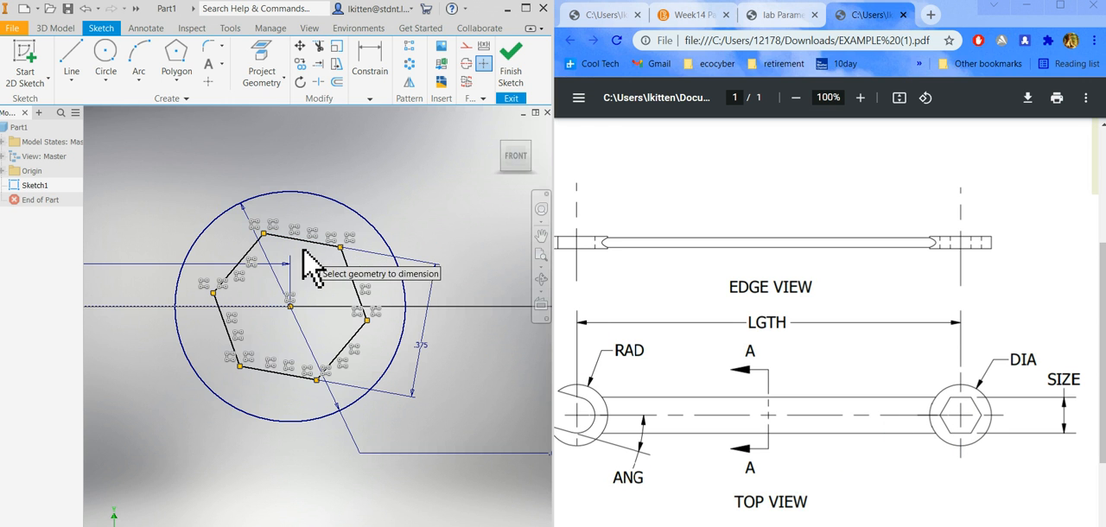
Apply a Horizontal Constraint to the upper side of the hexagon.
click(370, 98)
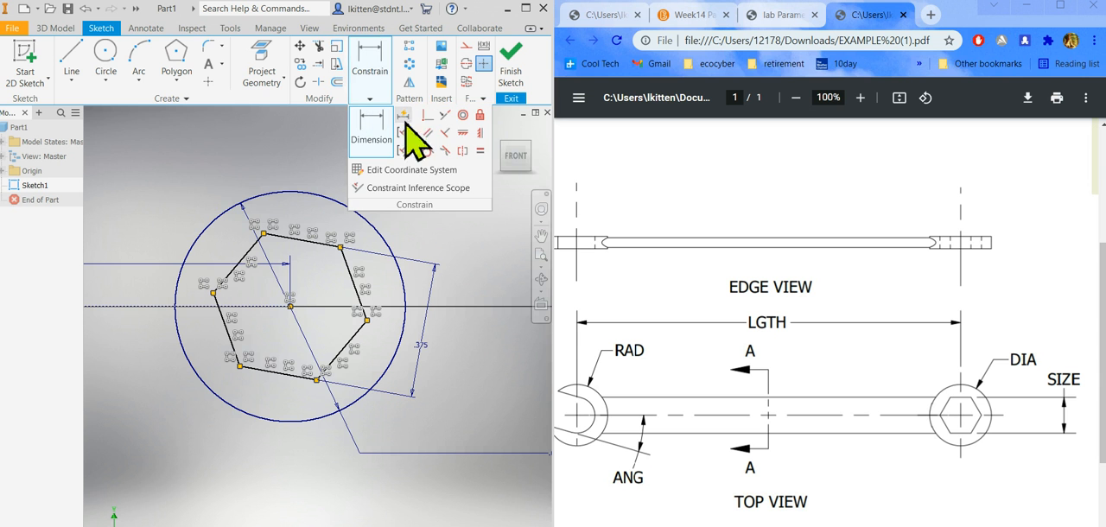
click(463, 132)
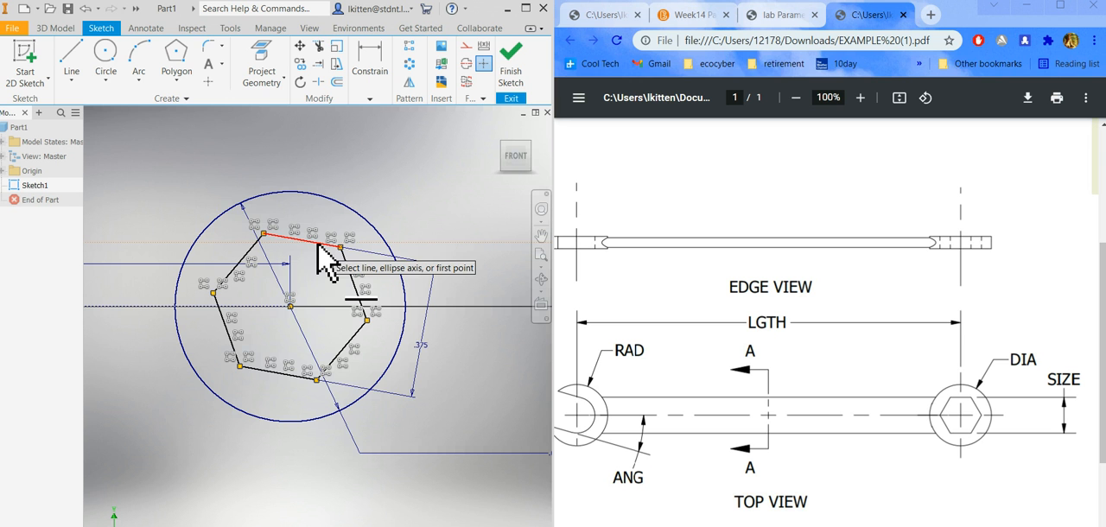
click(318, 246)
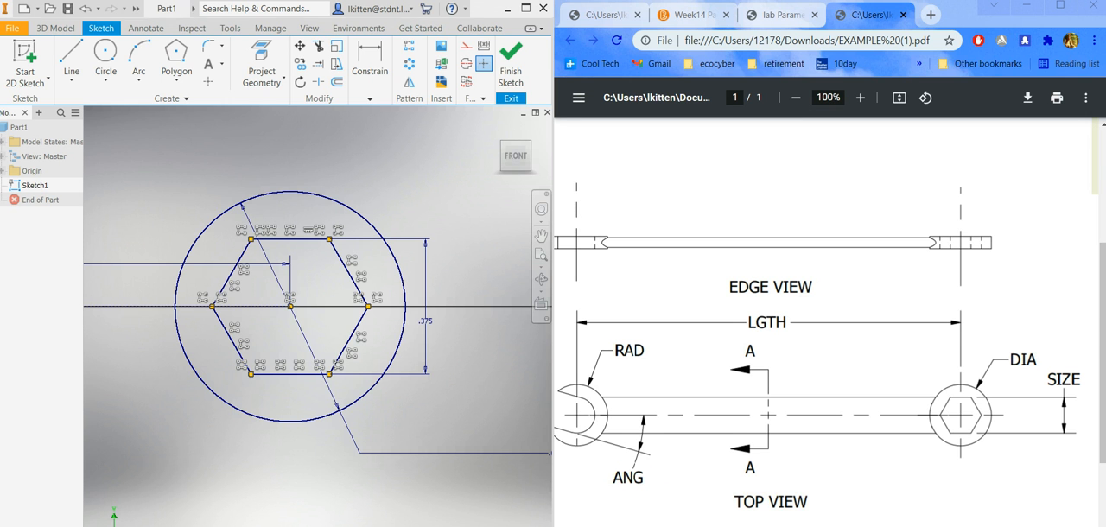
Draw a solid circle about 0.47 in in diameter centred on the left endpoint of the construction line.
scroll(983, 444, down, 1)
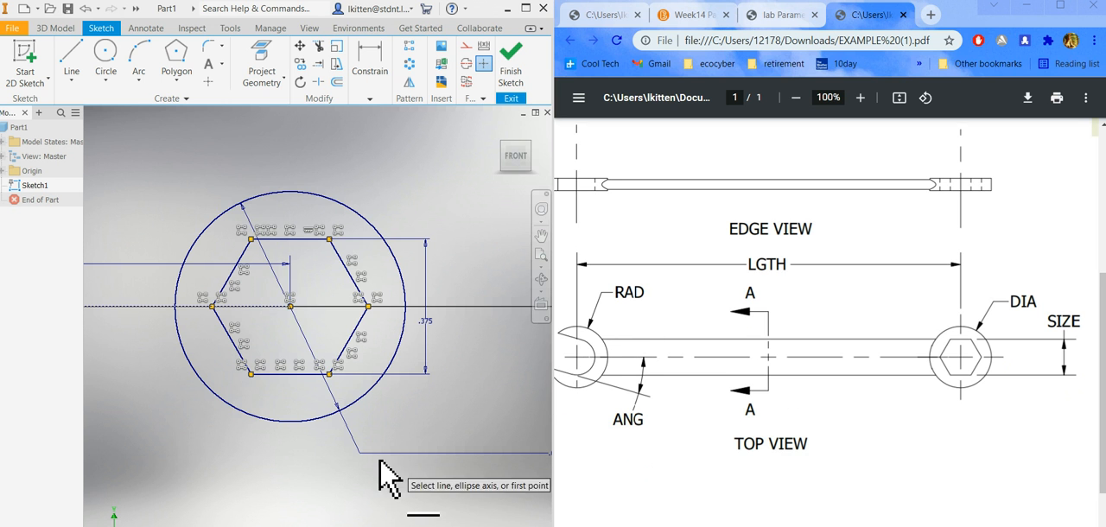
scroll(375, 456, down, 3)
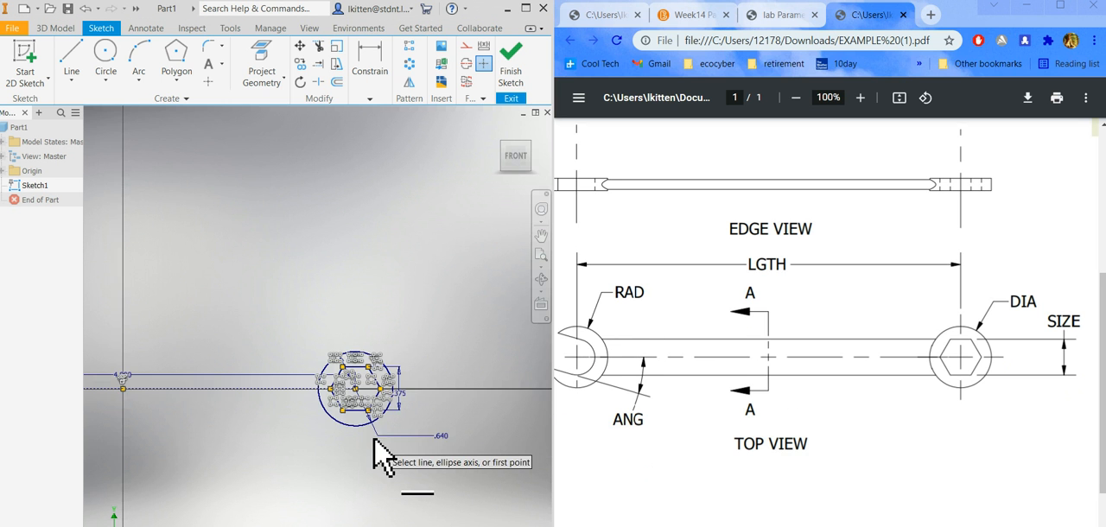
scroll(368, 467, down, 2)
scroll(235, 483, up, 4)
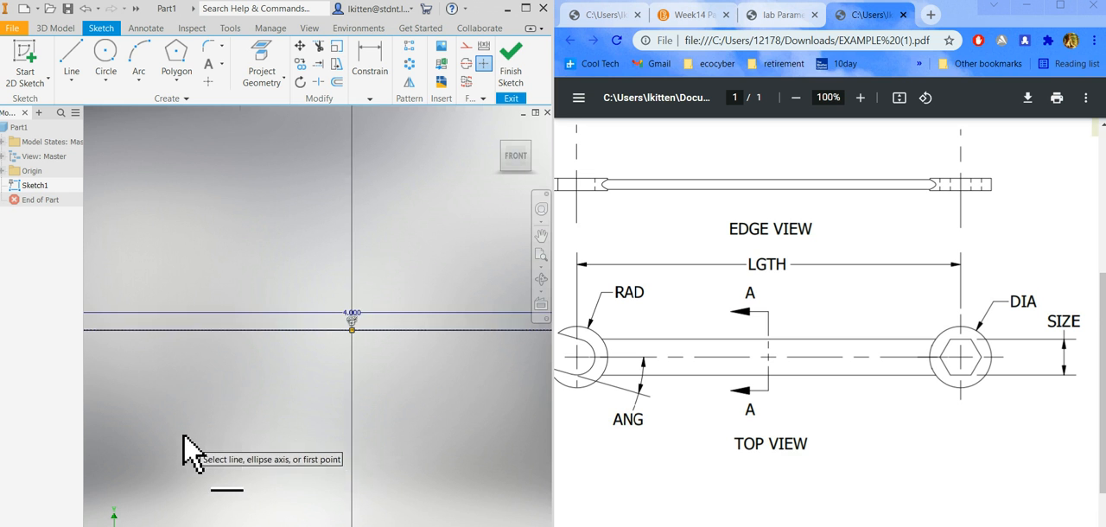
scroll(183, 437, down, 1)
mouse_move(184, 440)
middle_down()
mouse_move(331, 410)
mouse_move(252, 400)
mouse_move(306, 396)
mouse_move(264, 396)
middle_up()
scroll(246, 374, up, 2)
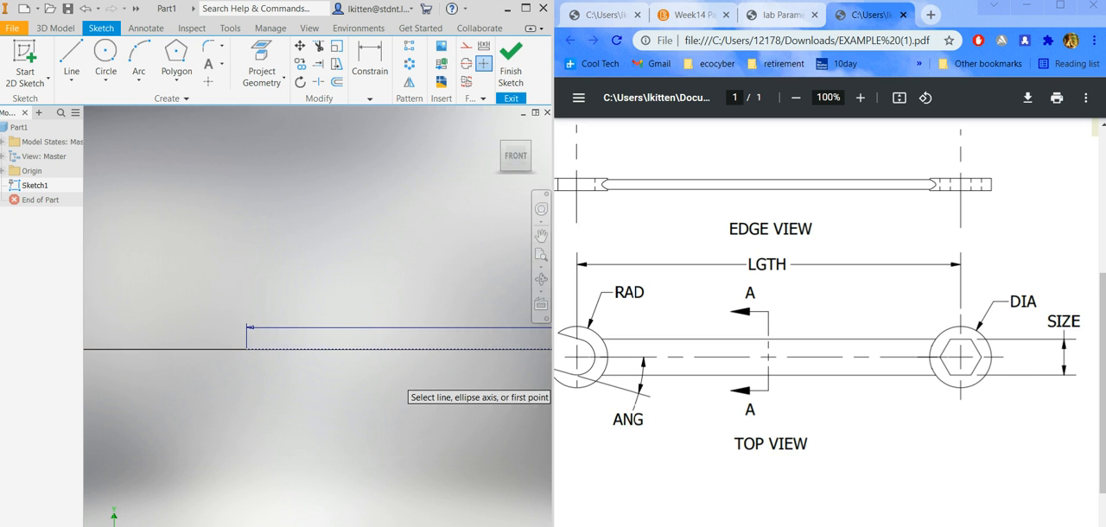
scroll(647, 402, left, 2)
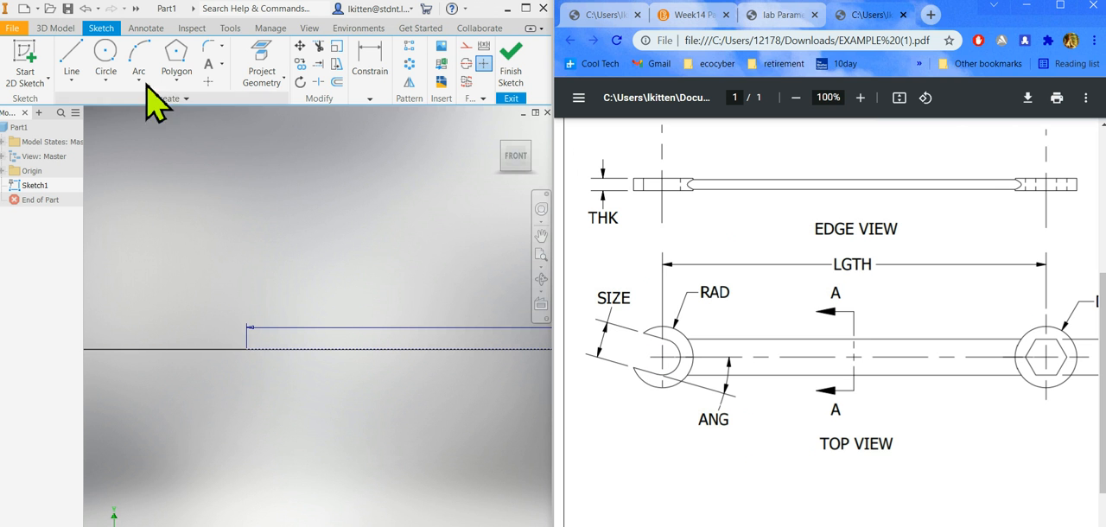
click(107, 54)
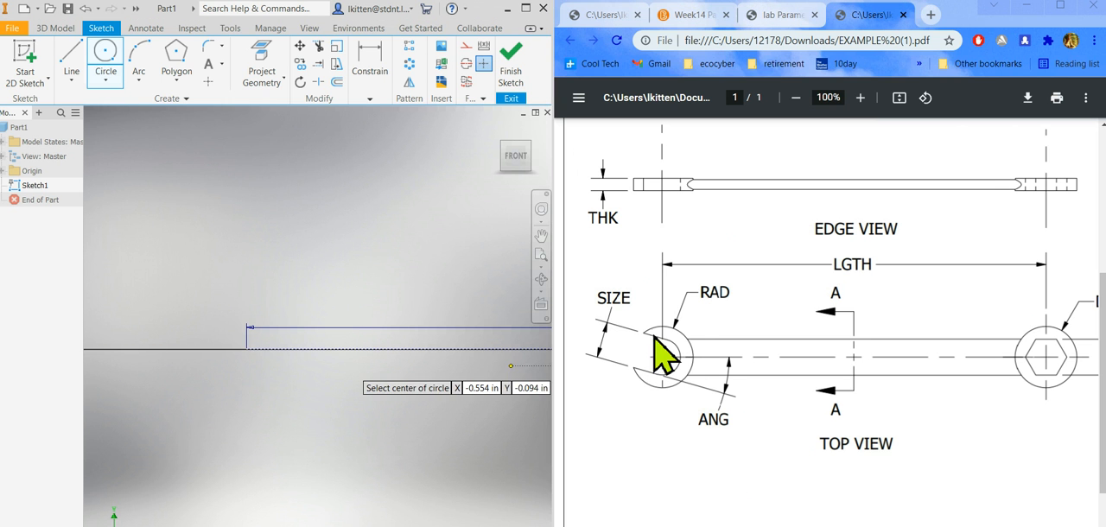
click(246, 349)
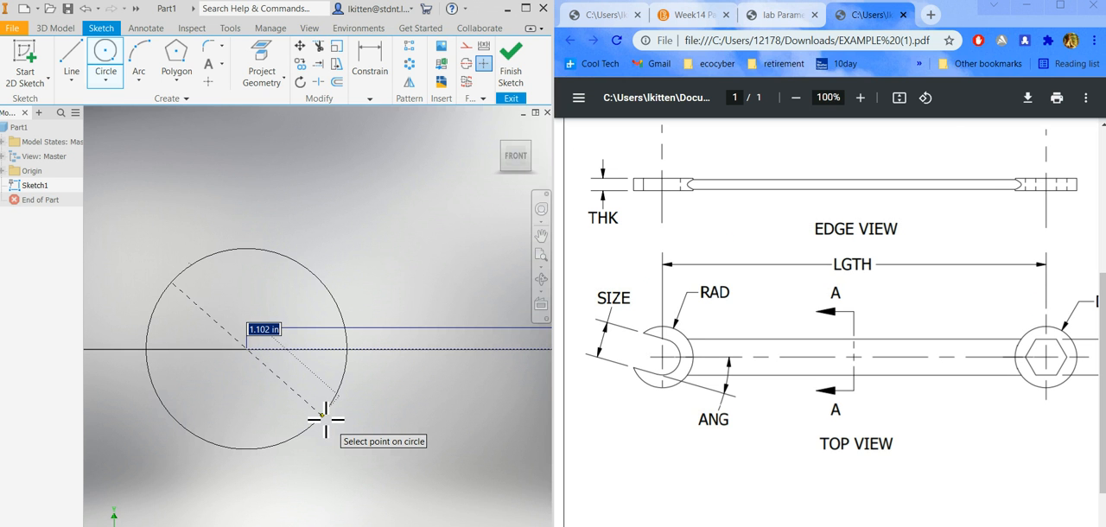
click(274, 388)
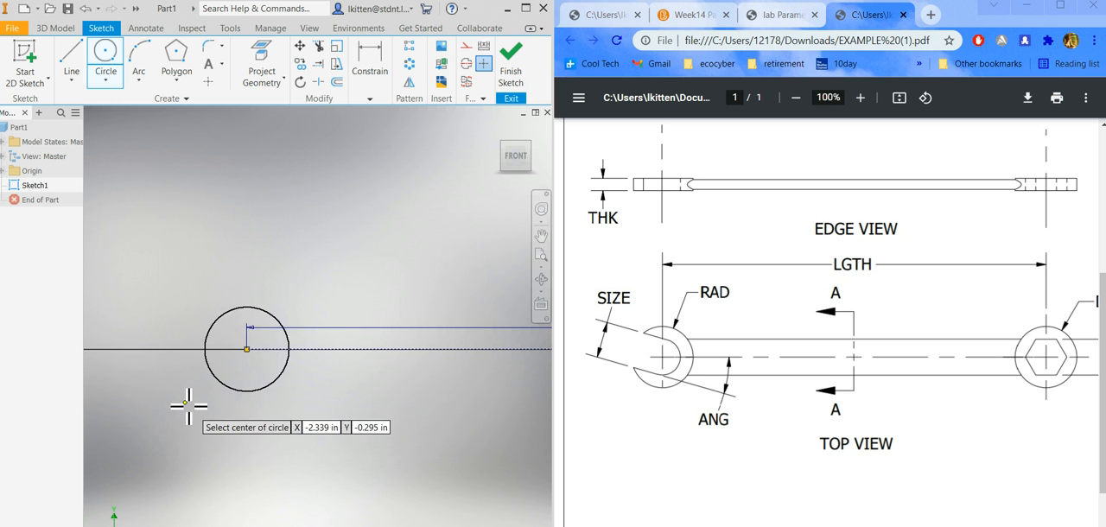
End the circle command and hide all constraint symbols in the sketch.
scroll(826, 310, right, 4)
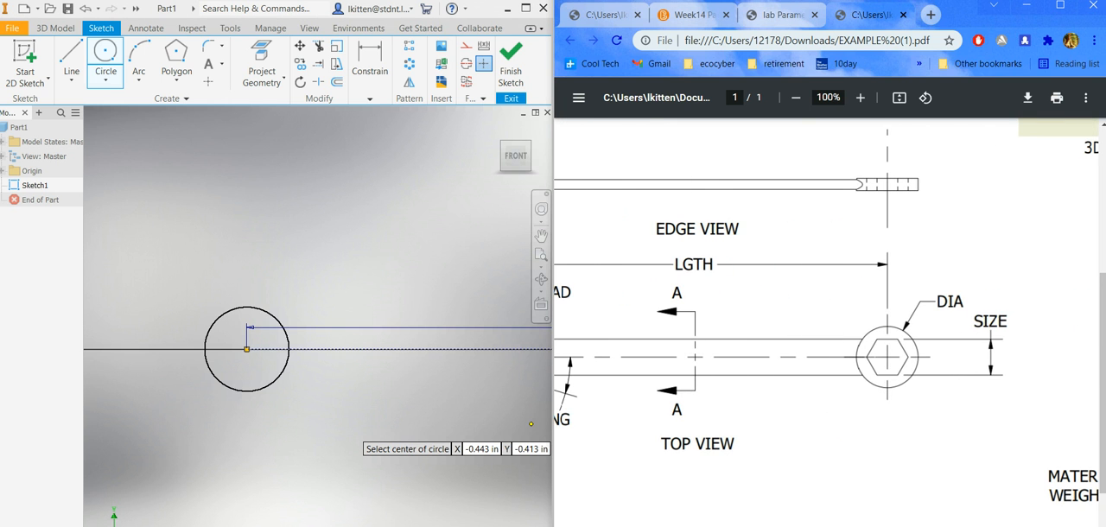
scroll(681, 519, left, 6)
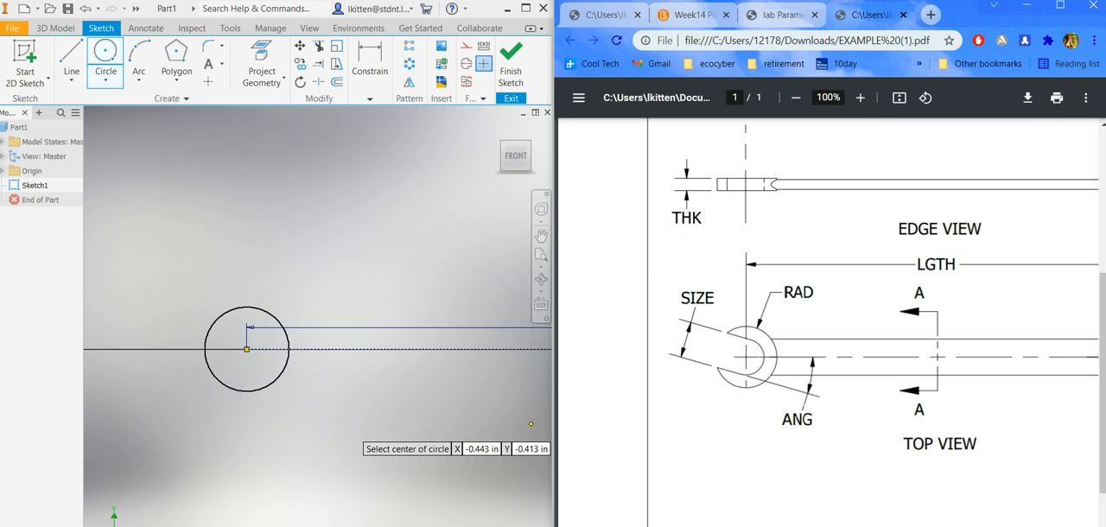
scroll(722, 524, right, 9)
scroll(722, 523, left, 9)
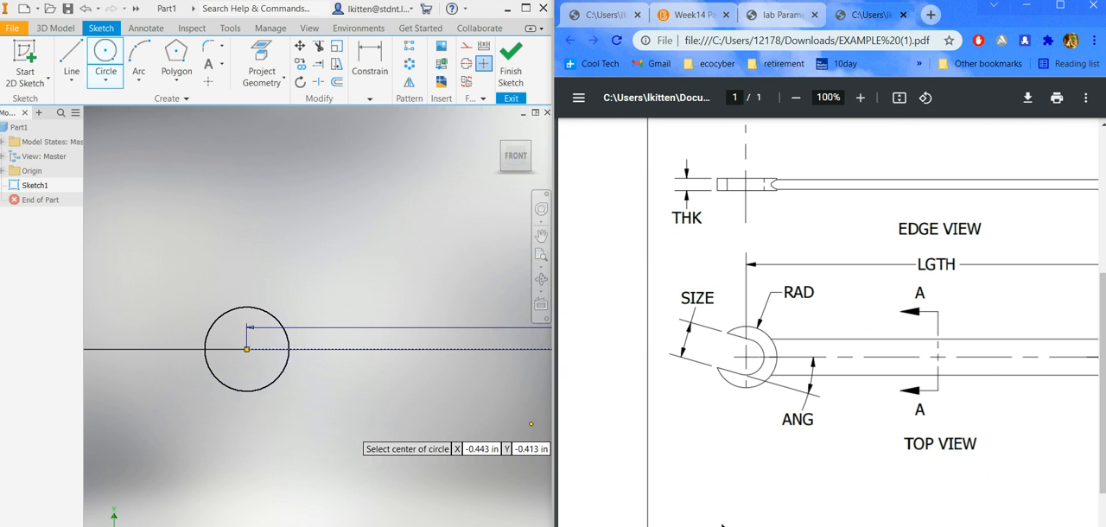
scroll(231, 419, down, 4)
scroll(323, 449, up, 2)
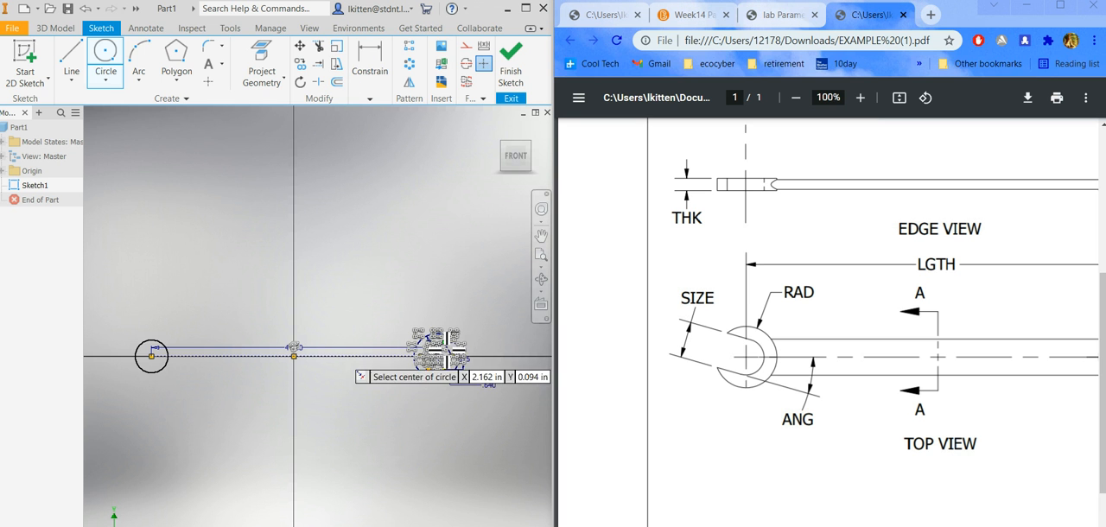
right_click(408, 280)
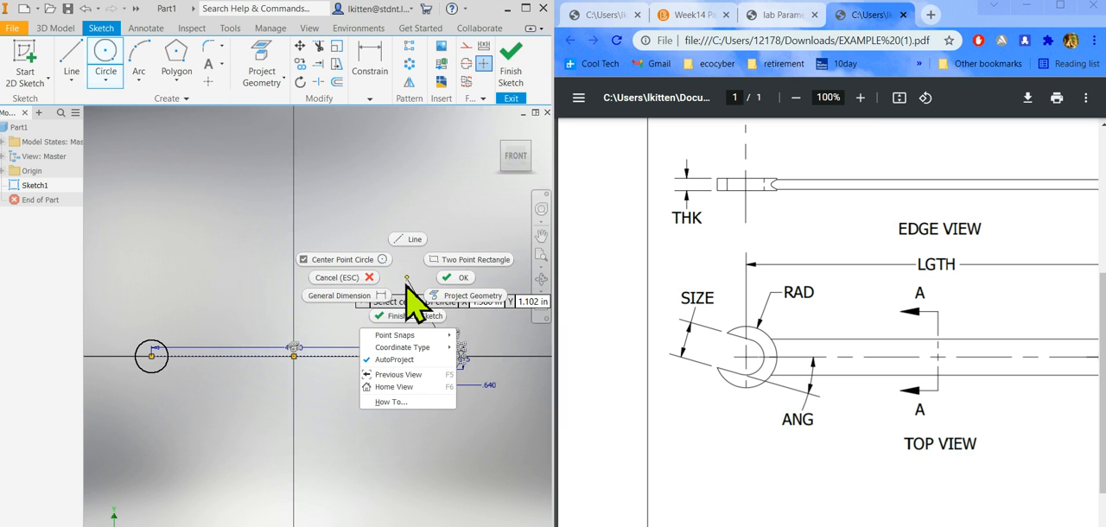
key(Escape)
key(Escape)
right_click(406, 283)
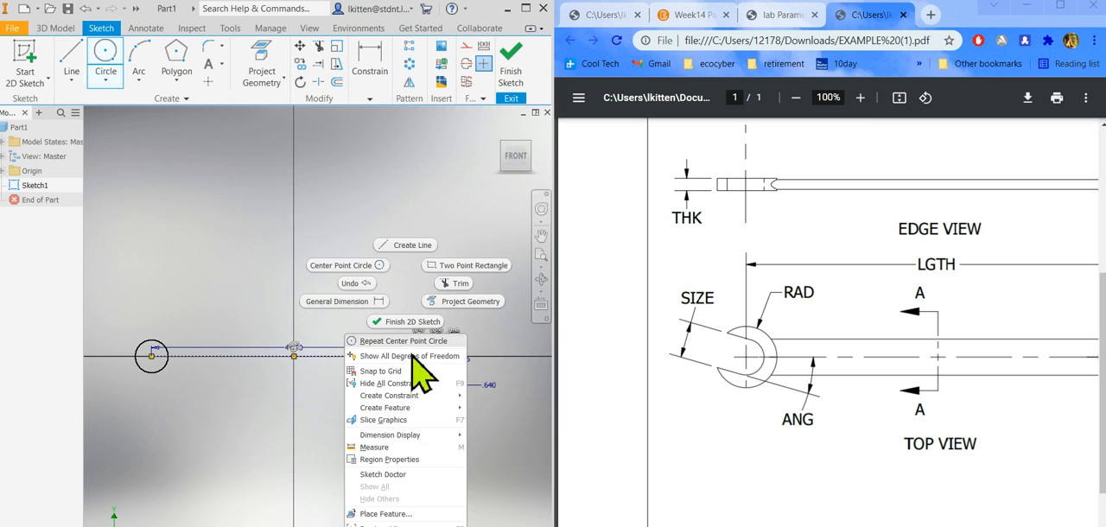
click(401, 385)
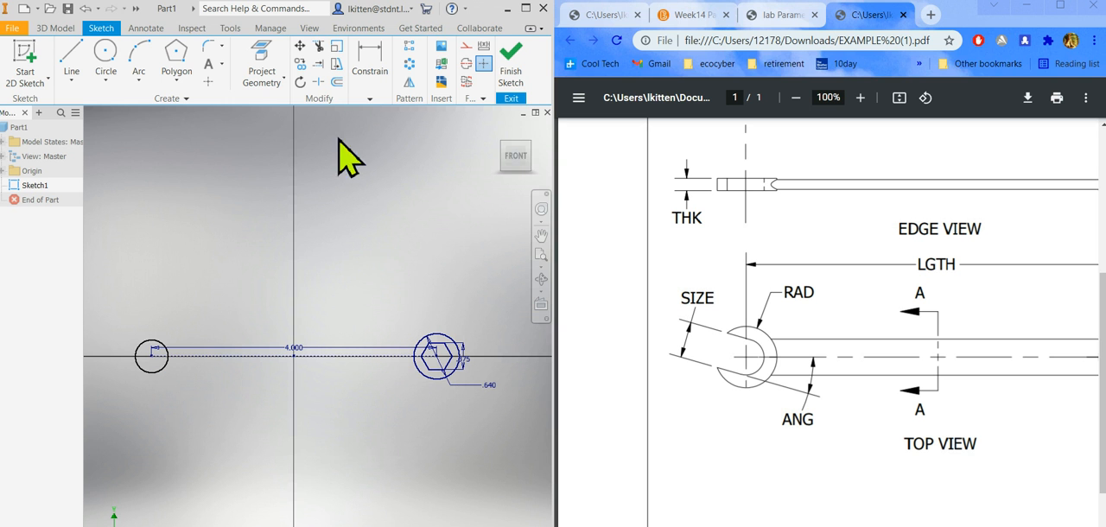
click(370, 99)
click(481, 152)
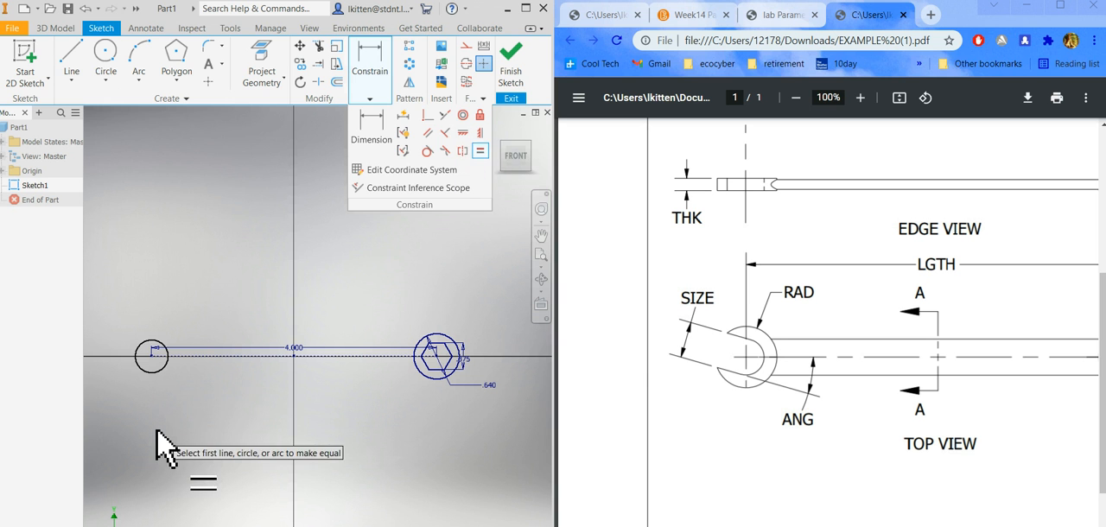
click(151, 373)
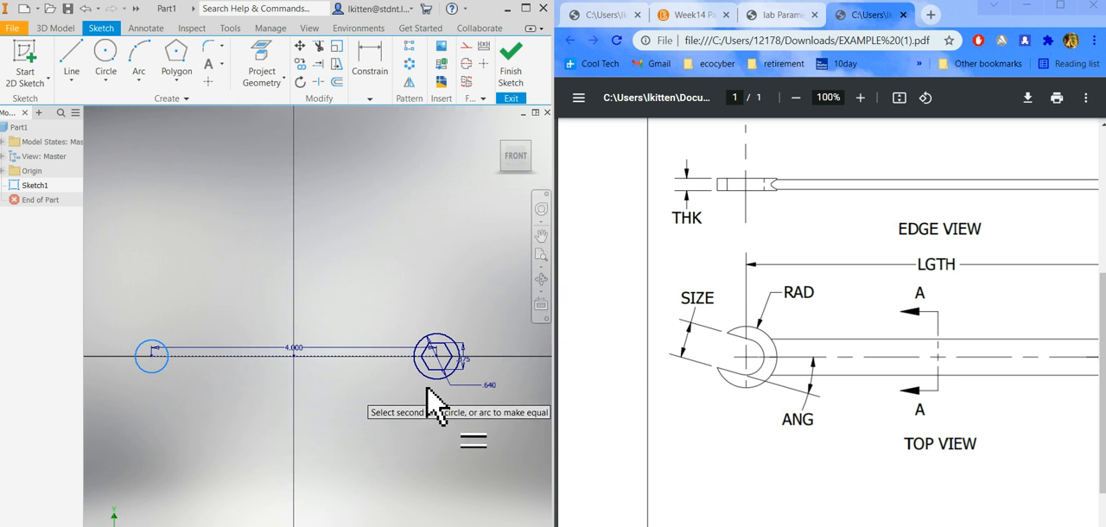
Draw a construction-style circle about 0.375 in in diameter, centred on the hexagon's center and reaching the midpoint of its upper side.
scroll(427, 401, up, 3)
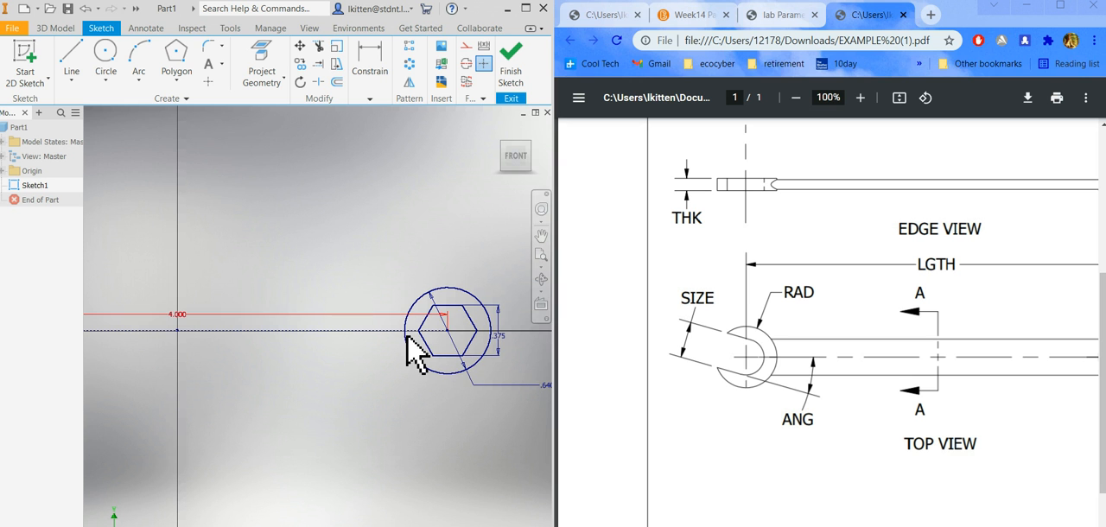
click(106, 61)
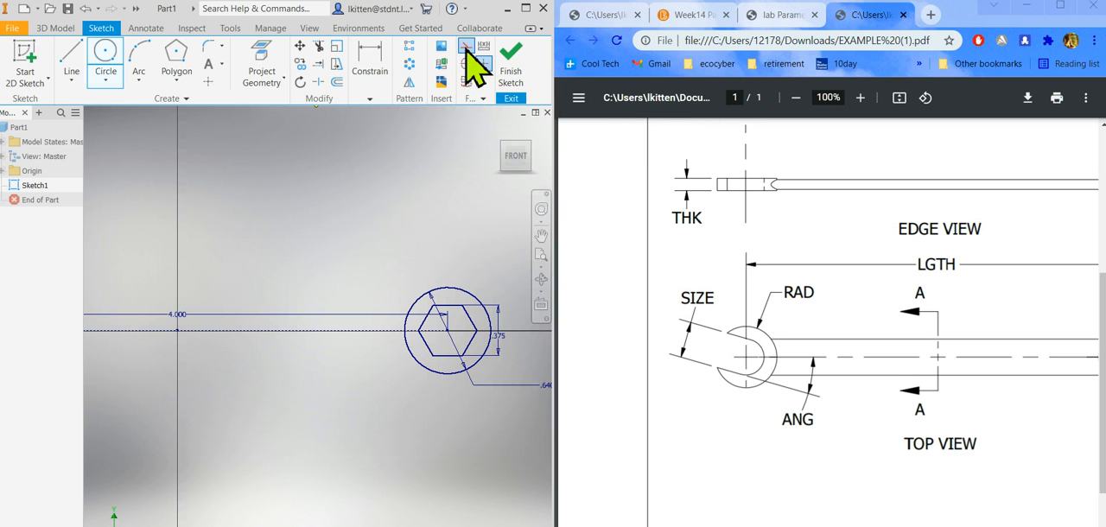
click(466, 45)
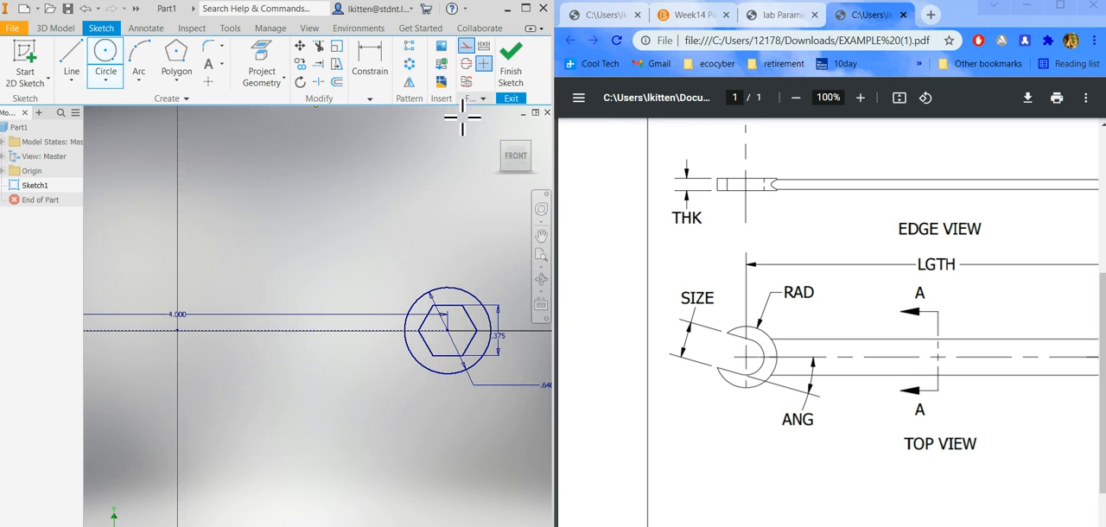
click(449, 335)
scroll(445, 329, up, 5)
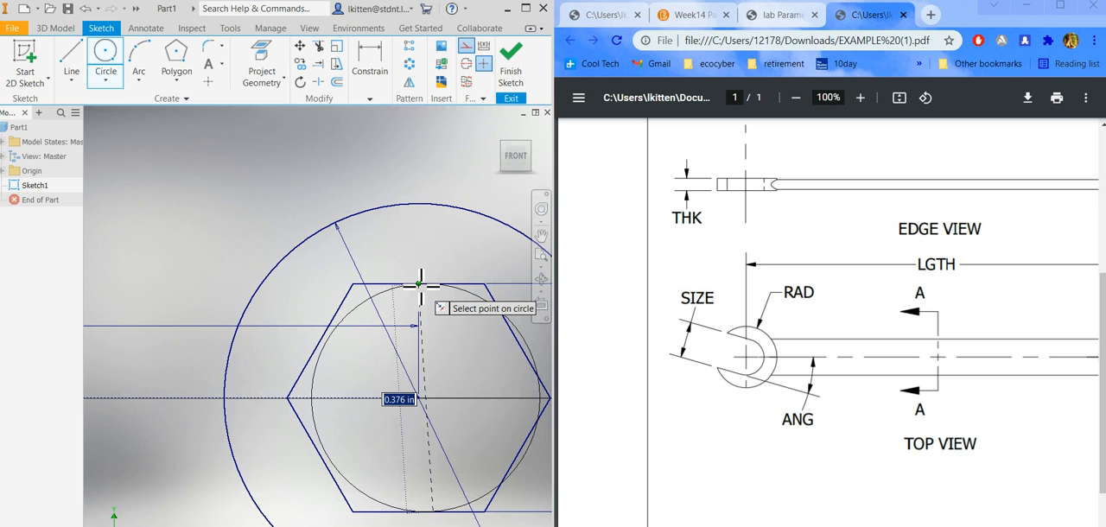
key(Escape)
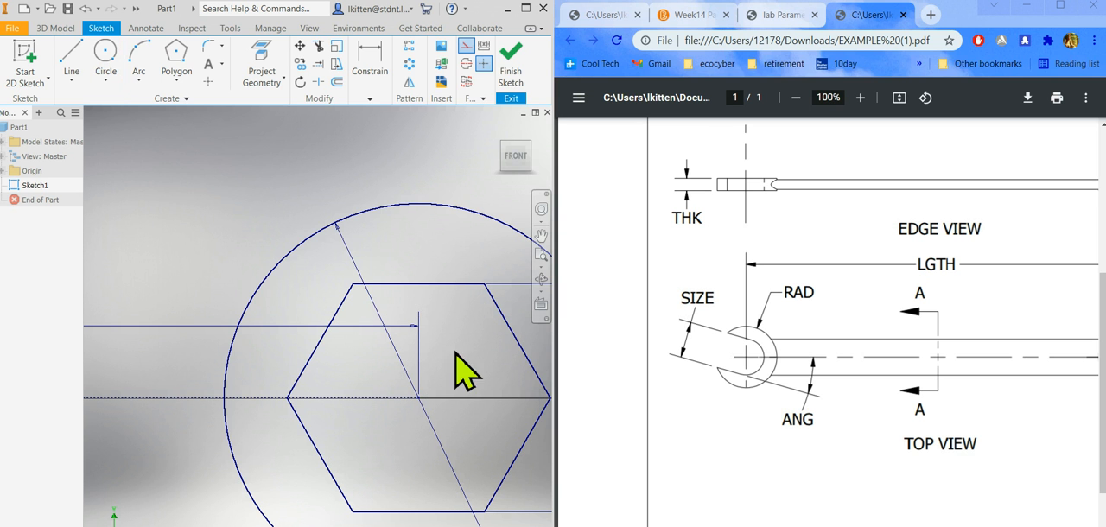
click(104, 54)
click(419, 399)
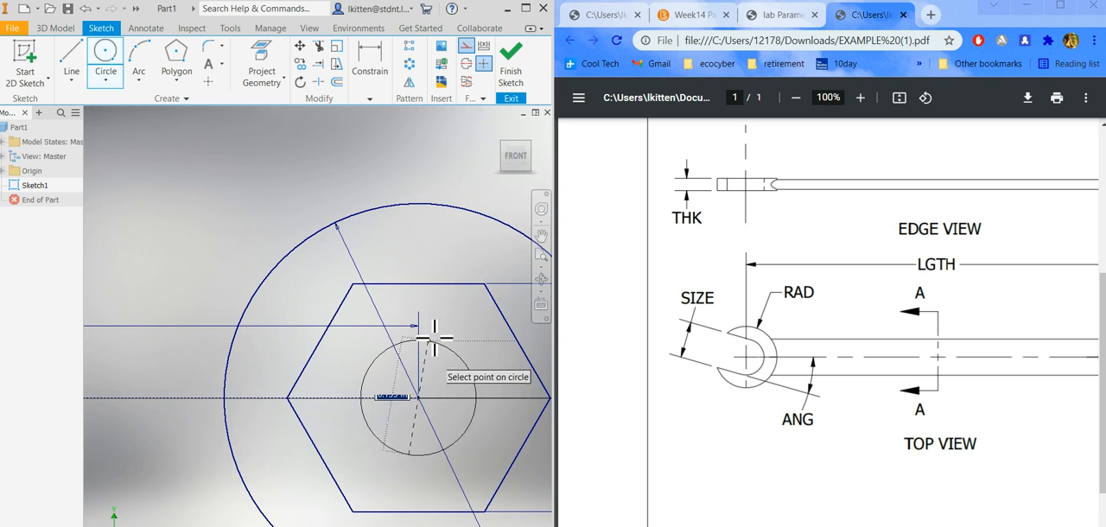
click(421, 285)
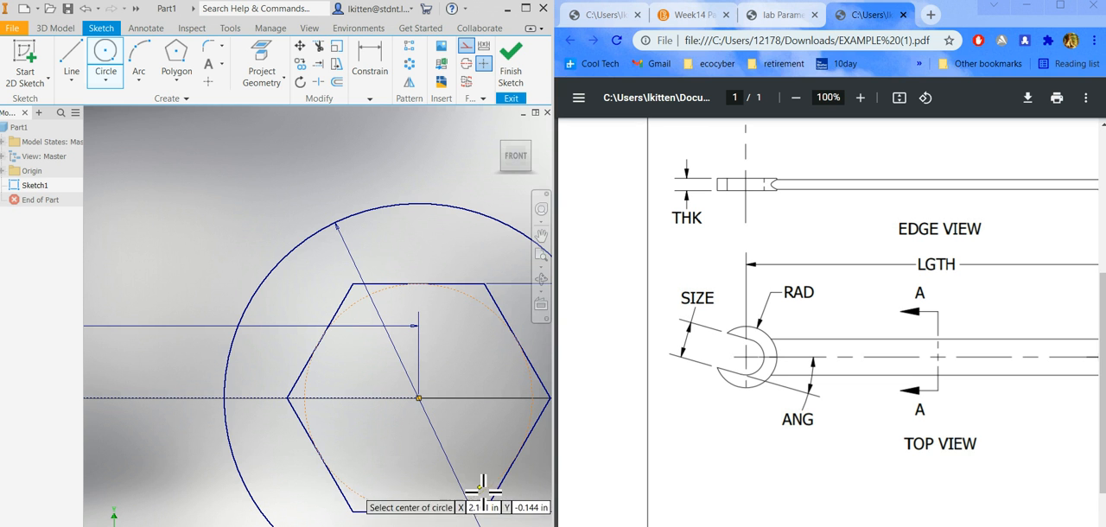
key(Escape)
Show all degrees of freedom to check whether the construction circle in the hexagon is constrained, and hide them again.
scroll(464, 335, down, 6)
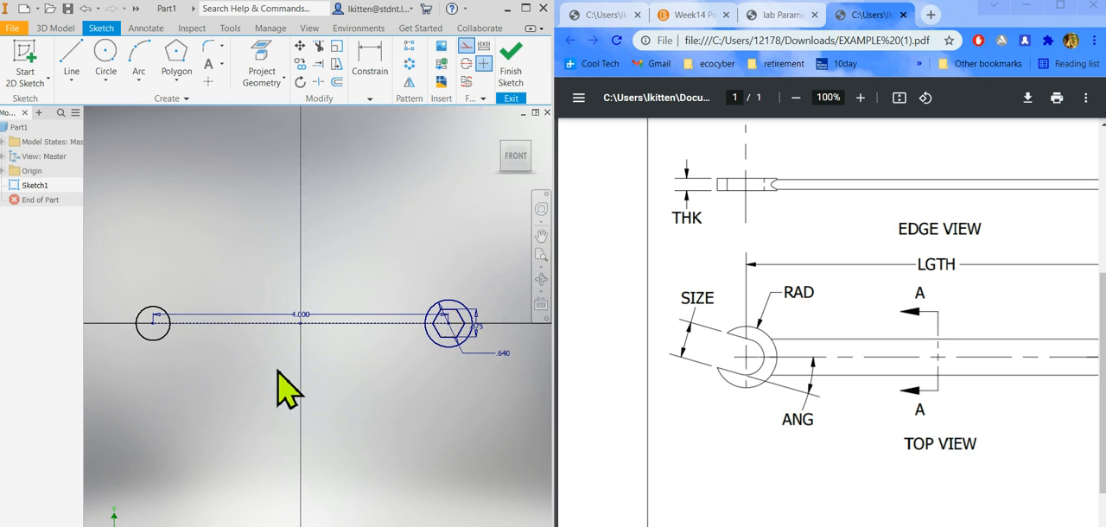
right_click(342, 391)
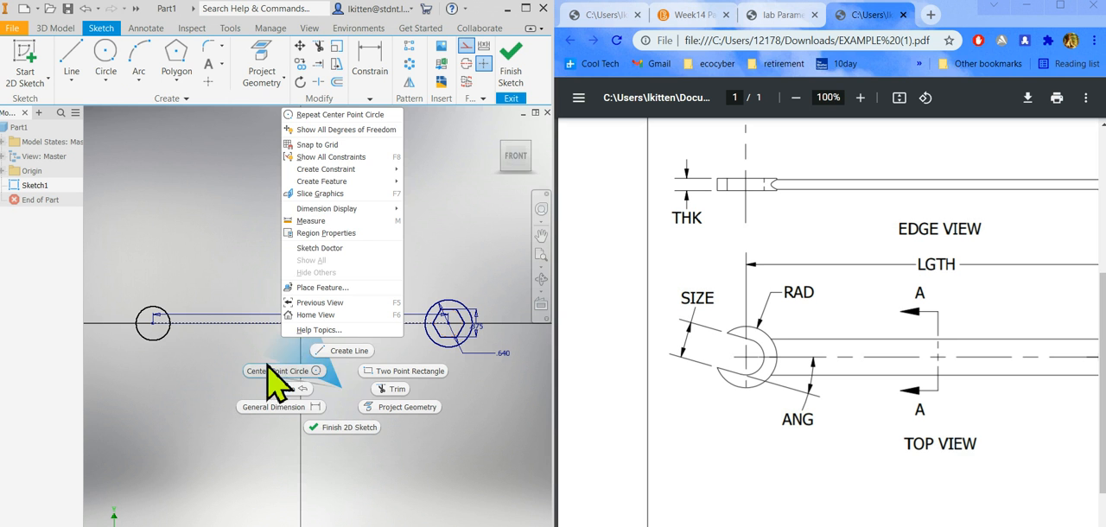
click(344, 134)
scroll(445, 346, up, 8)
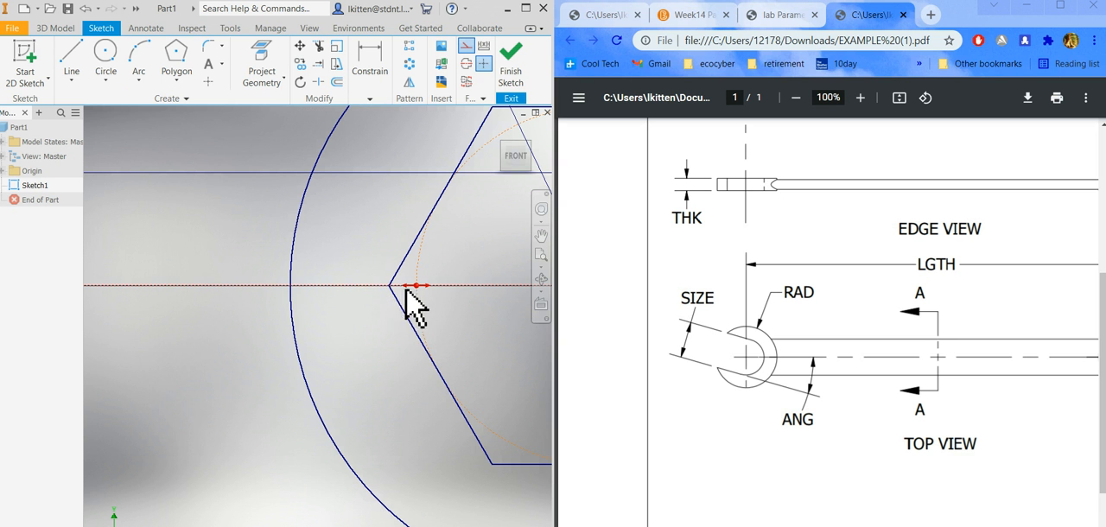
right_click(226, 268)
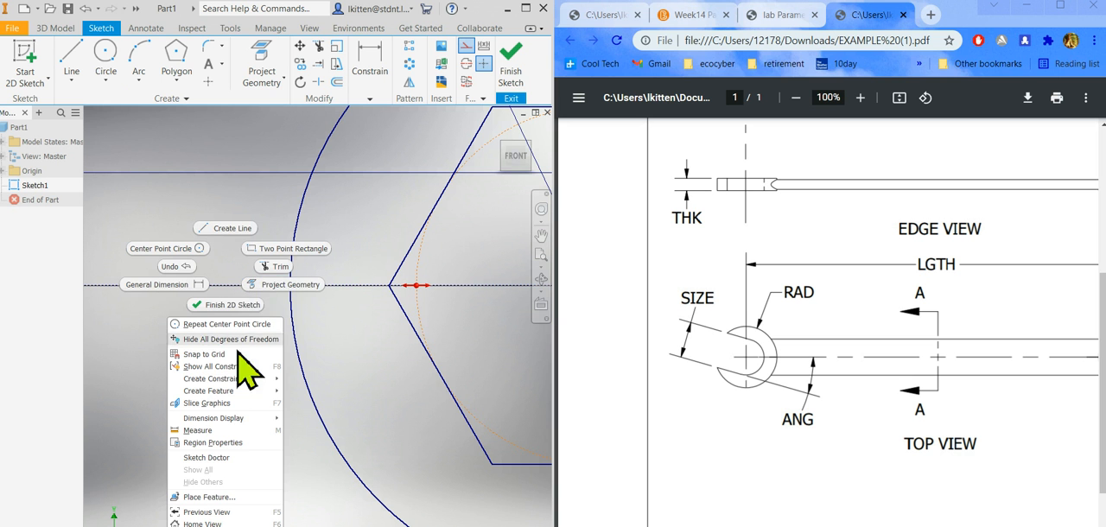
click(208, 338)
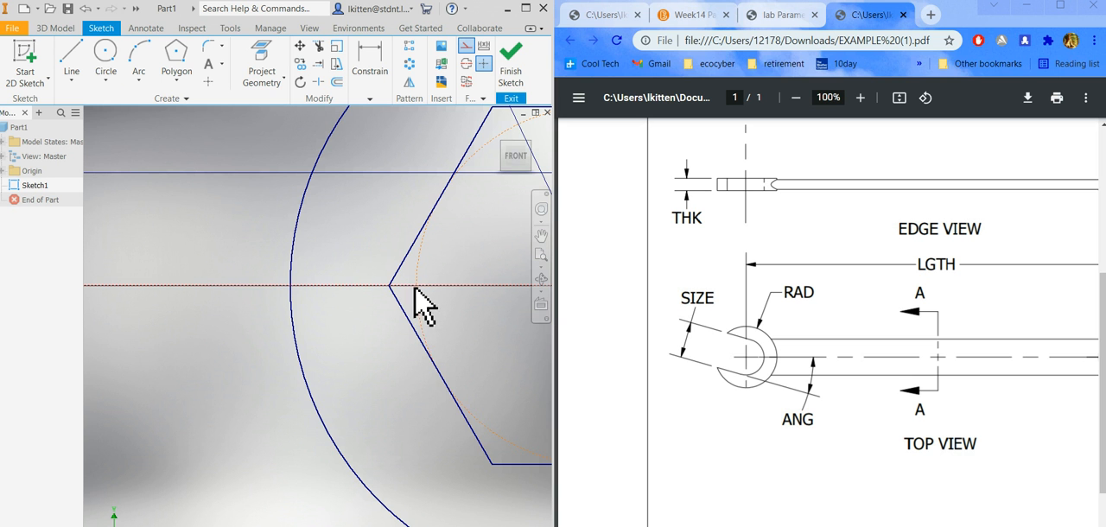
Shrink the construction circle freehand so that it lies clear of the hexagon's sides while keeping its center.
mouse_move(415, 293)
mouse_down()
mouse_move(325, 298)
mouse_move(442, 295)
mouse_move(430, 316)
mouse_up()
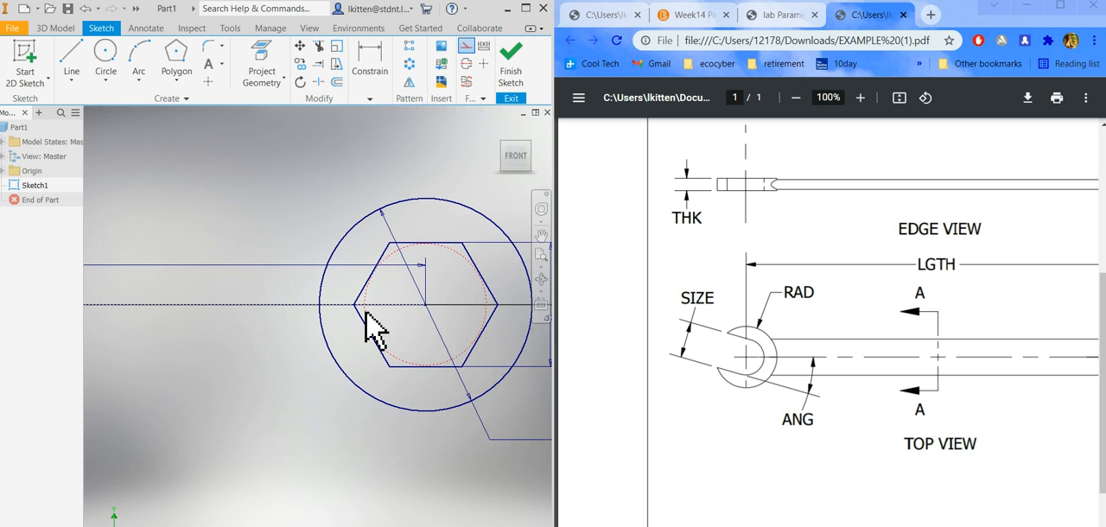
mouse_move(367, 313)
mouse_down()
mouse_move(432, 345)
mouse_move(415, 340)
mouse_up()
scroll(371, 313, up, 4)
click(370, 315)
scroll(415, 339, down, 4)
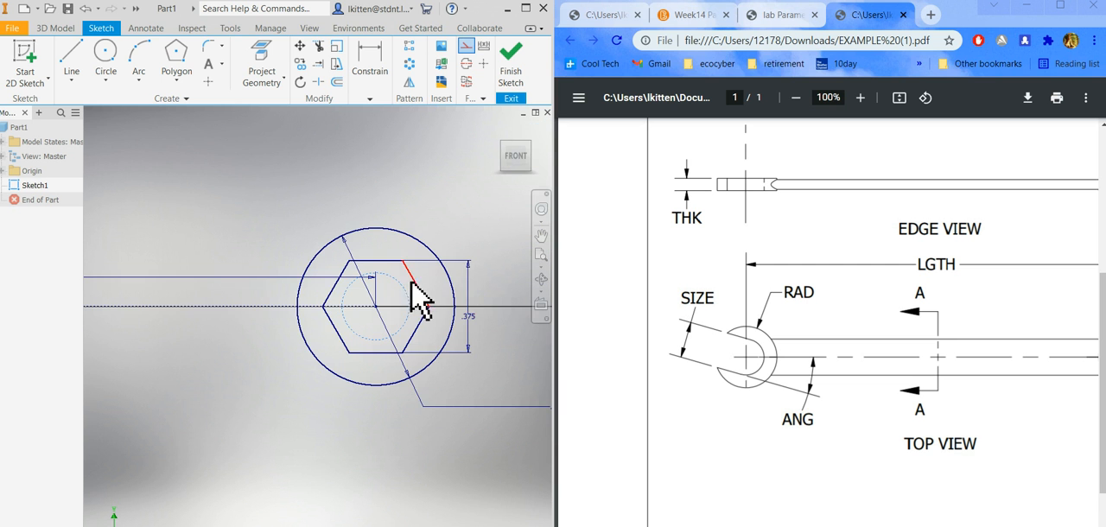
scroll(410, 283, up, 4)
drag(370, 304, 395, 302)
Make the construction circle tangent to the hexagon's upper side.
click(363, 97)
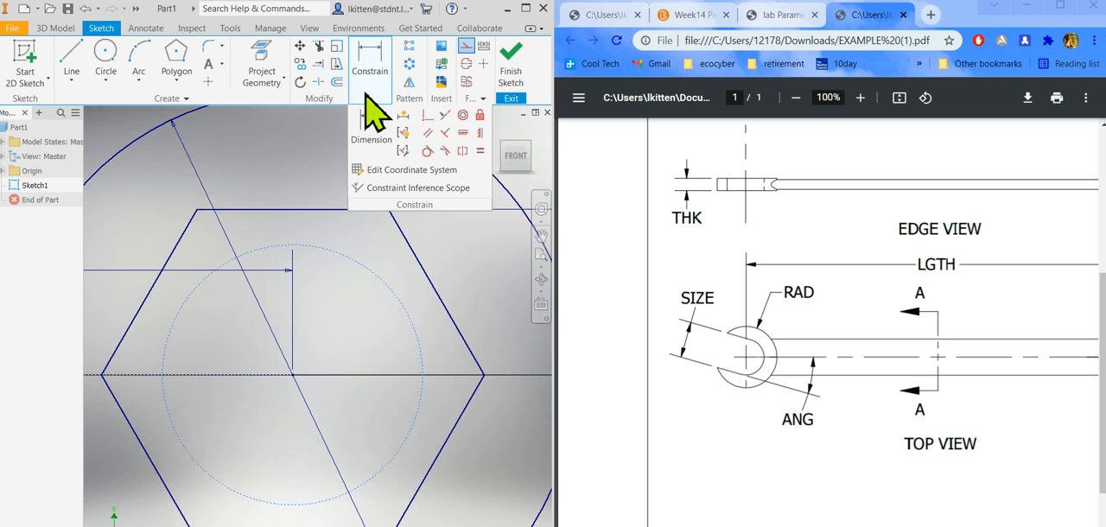
click(431, 116)
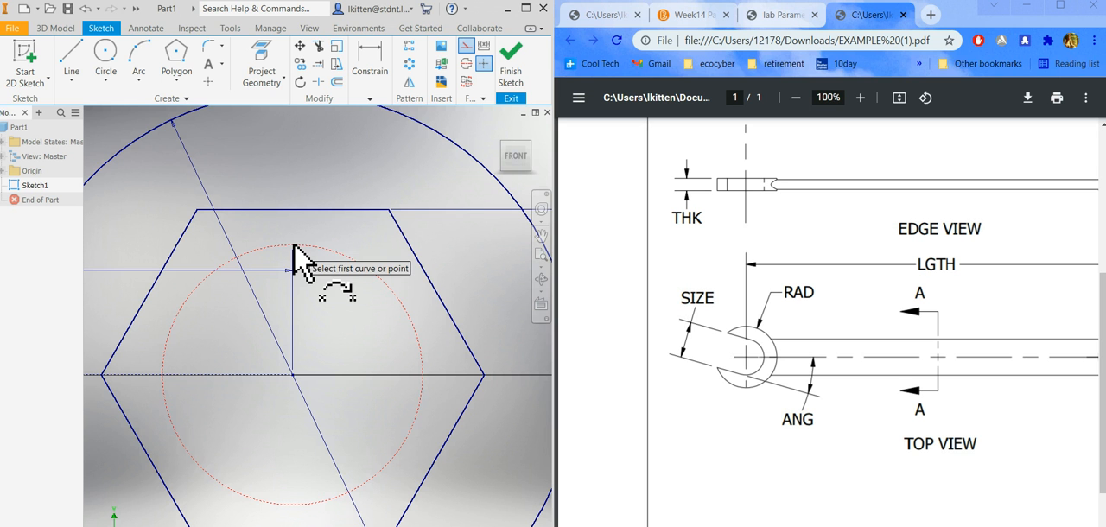
scroll(318, 254, down, 2)
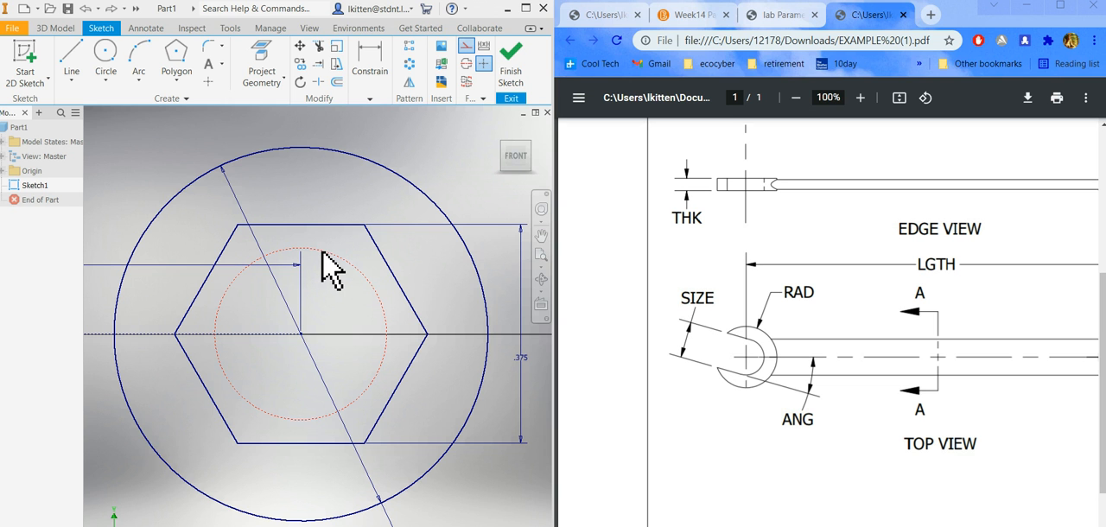
click(370, 99)
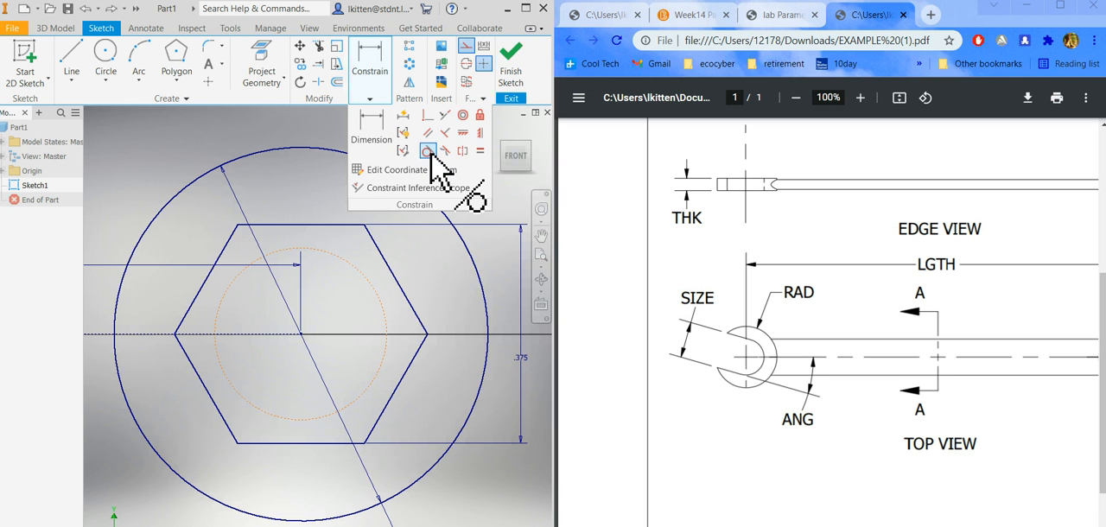
click(330, 226)
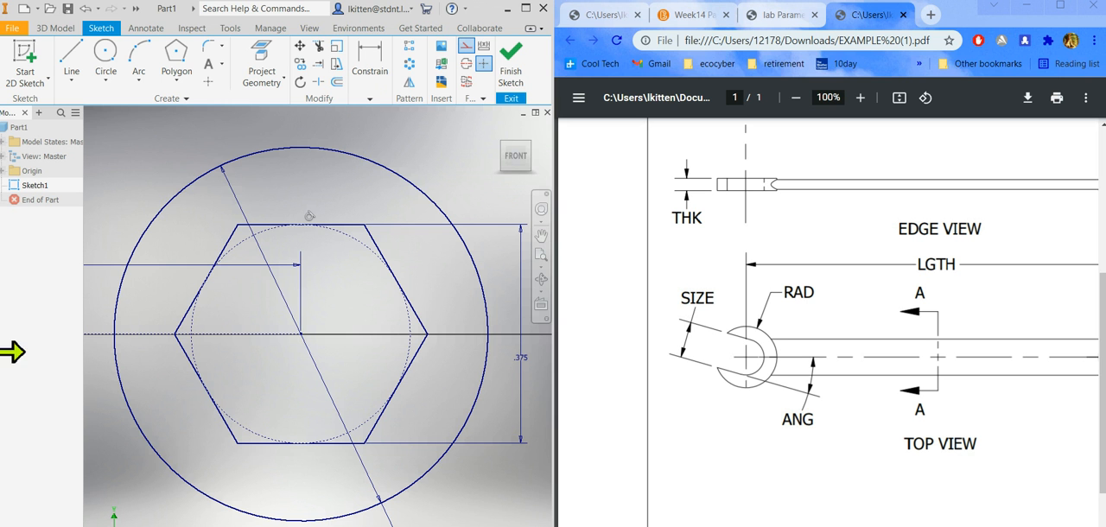
Apply an equal constraint between the construction circle inside the hexagon and the circle at the open end of the centerline.
scroll(435, 350, down, 5)
click(370, 83)
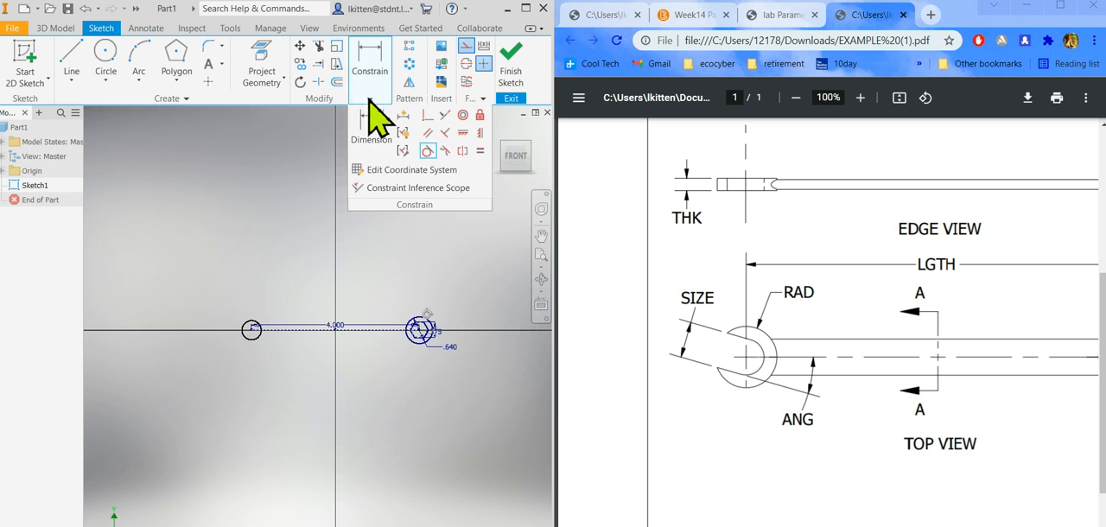
click(481, 152)
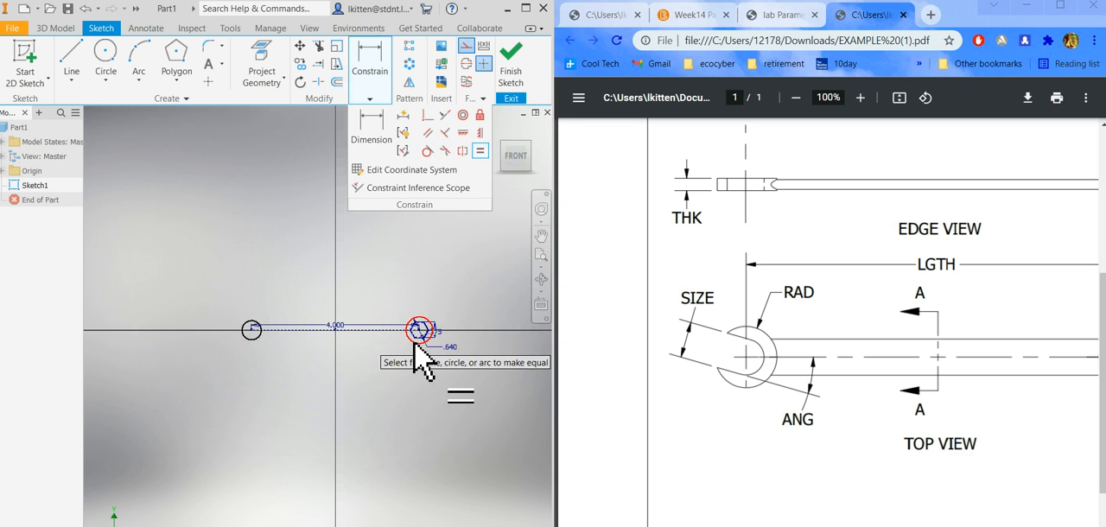
scroll(422, 341, up, 5)
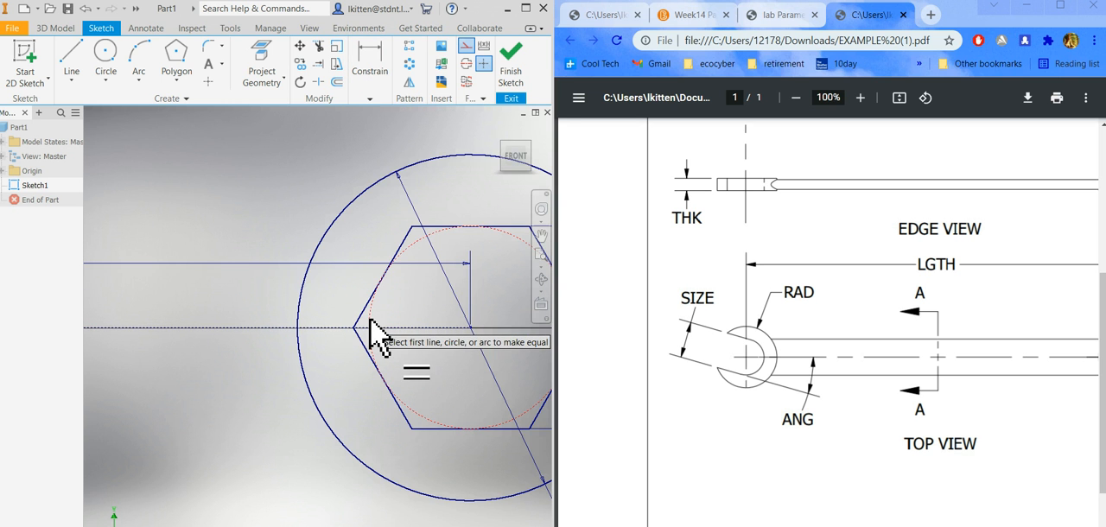
scroll(380, 329, down, 5)
click(388, 324)
click(230, 329)
scroll(229, 342, up, 3)
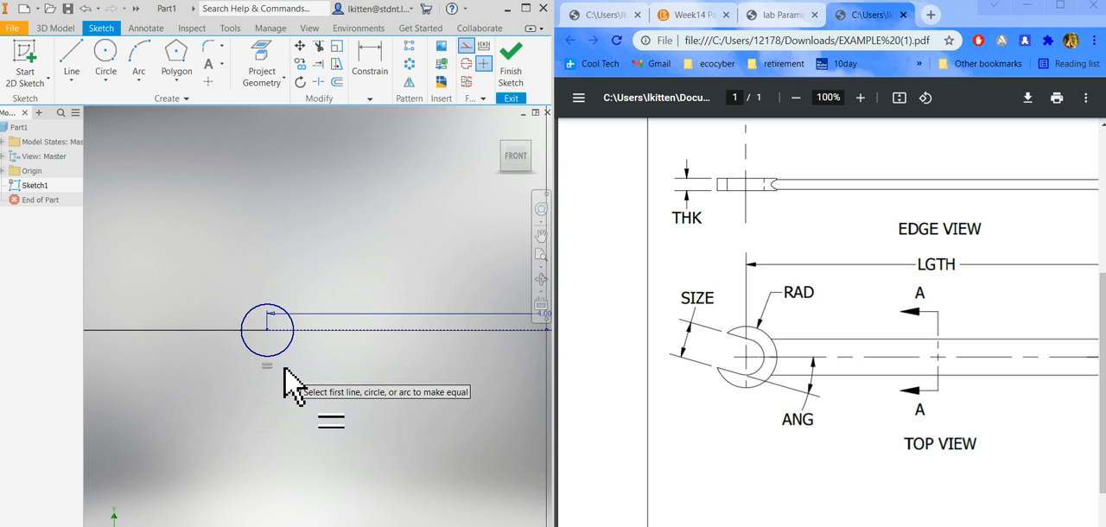
scroll(246, 355, up, 3)
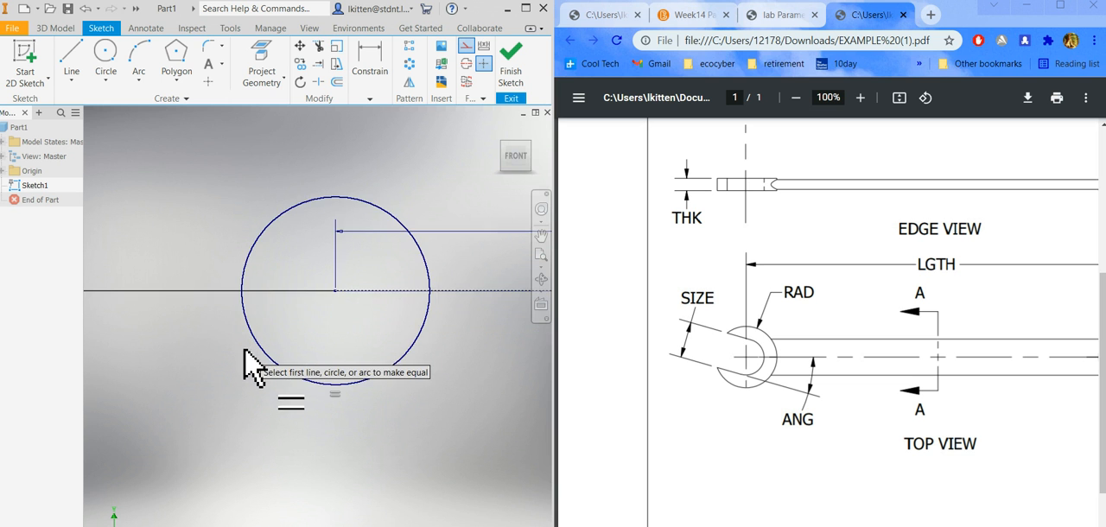
scroll(242, 351, down, 5)
scroll(242, 355, down, 2)
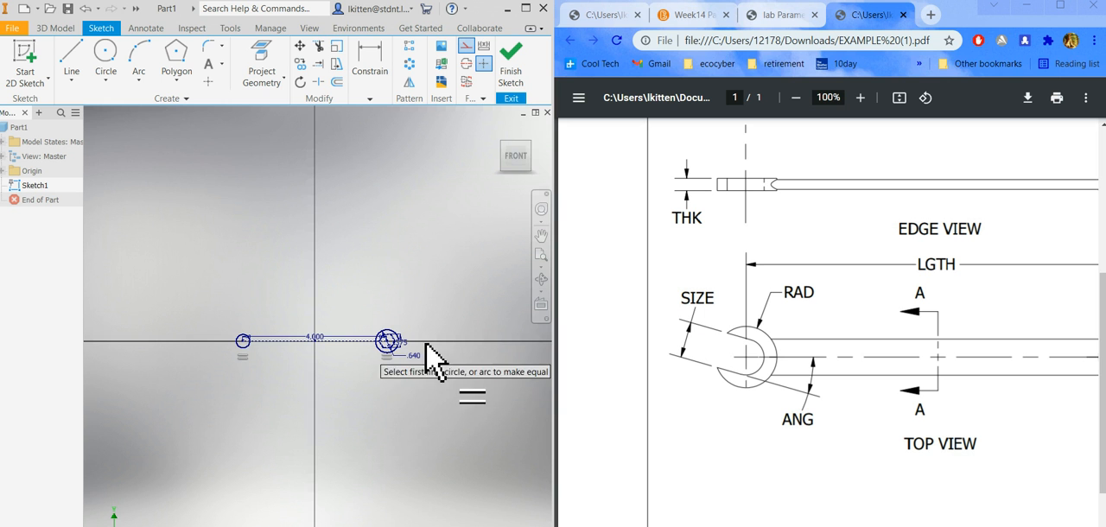
scroll(385, 367, up, 2)
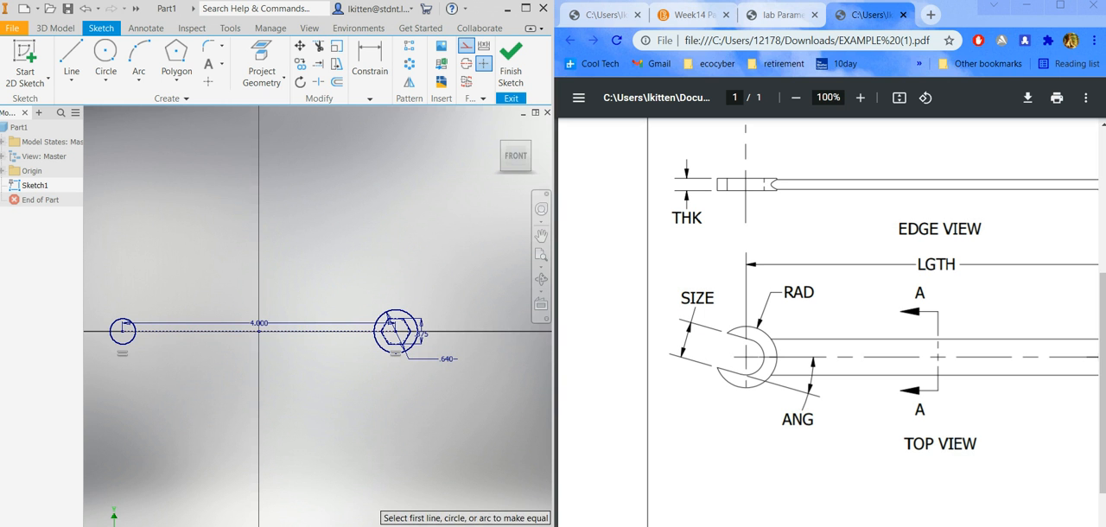
scroll(398, 329, up, 5)
scroll(346, 294, up, 1)
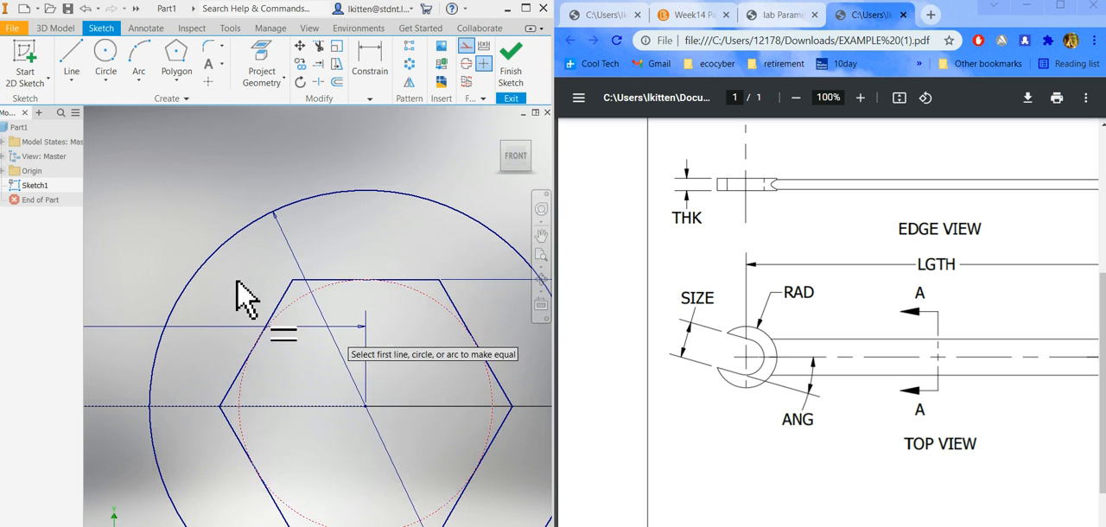
right_click(362, 228)
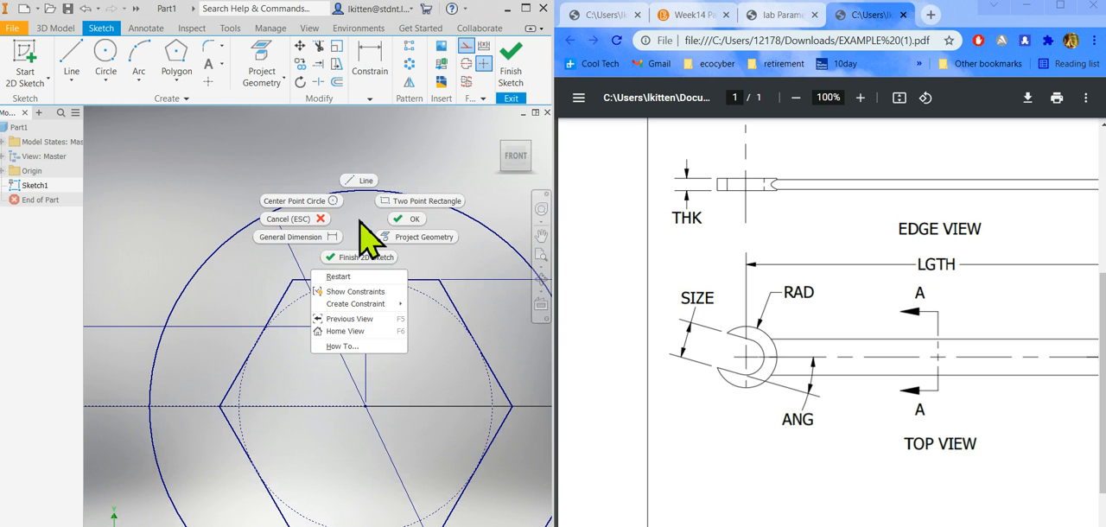
click(355, 291)
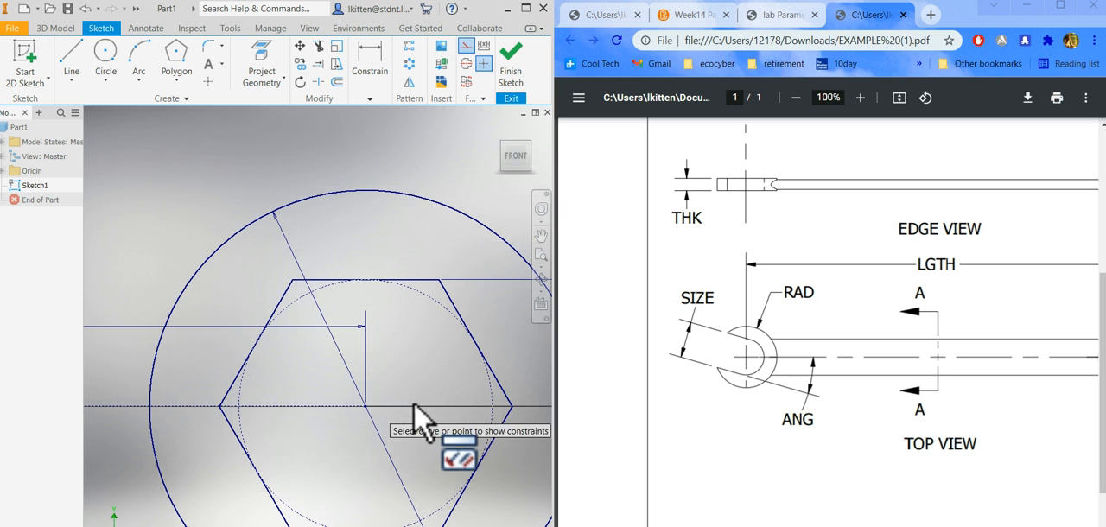
scroll(406, 364, down, 5)
key(Escape)
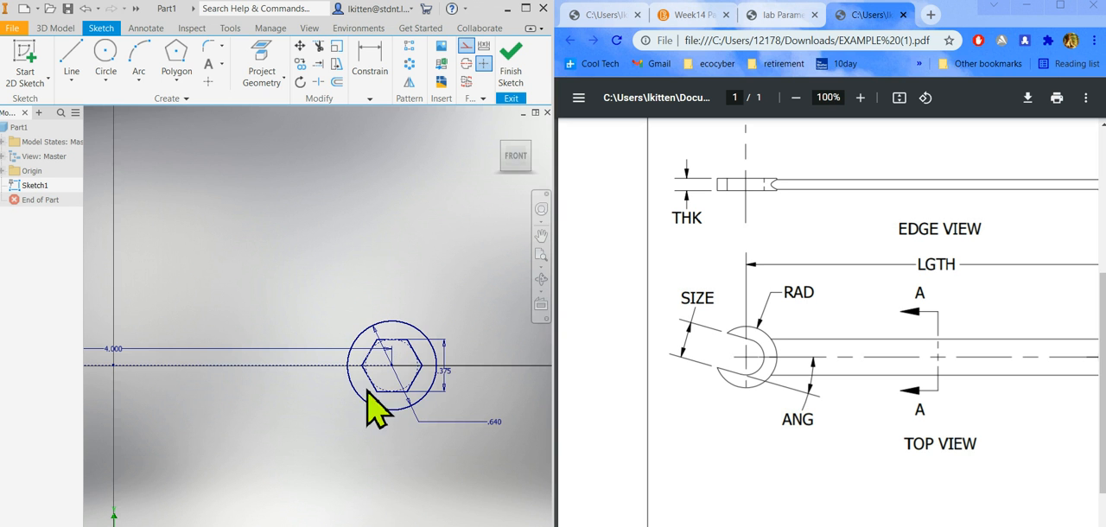
Show all constraints and delete the tangent constraint between the construction circle and the hexagon's upper side.
right_click(415, 279)
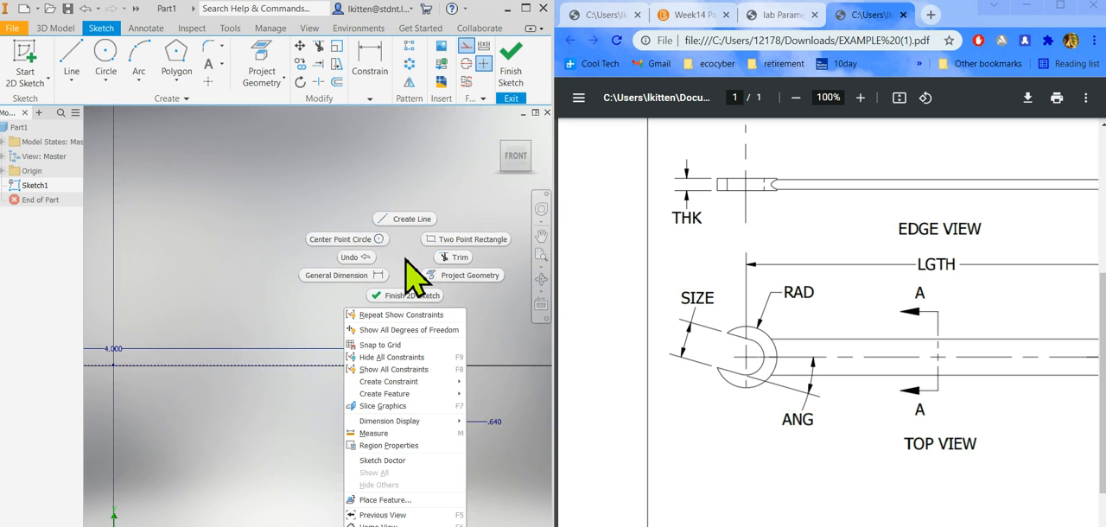
click(405, 371)
scroll(383, 345, up, 8)
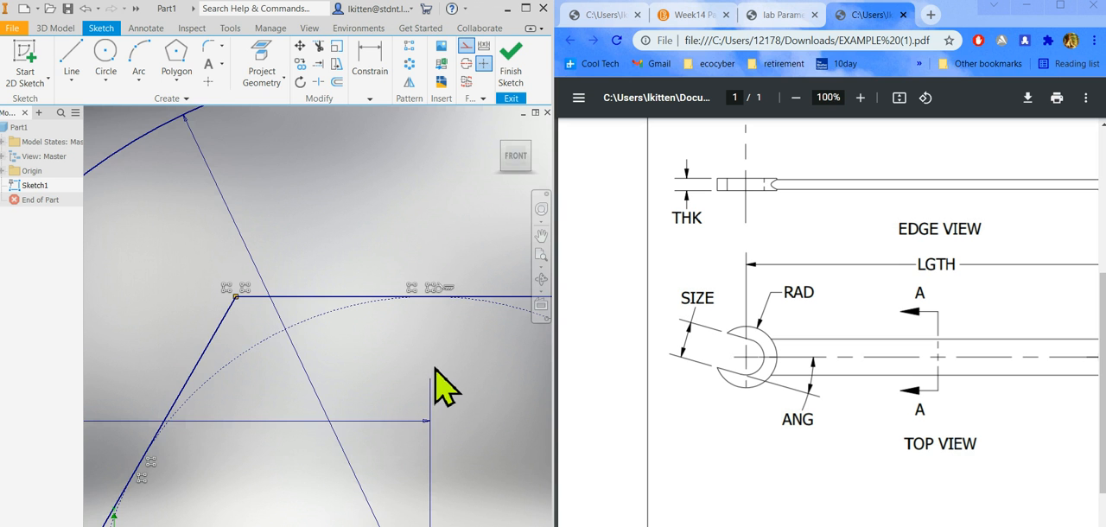
scroll(447, 326, up, 3)
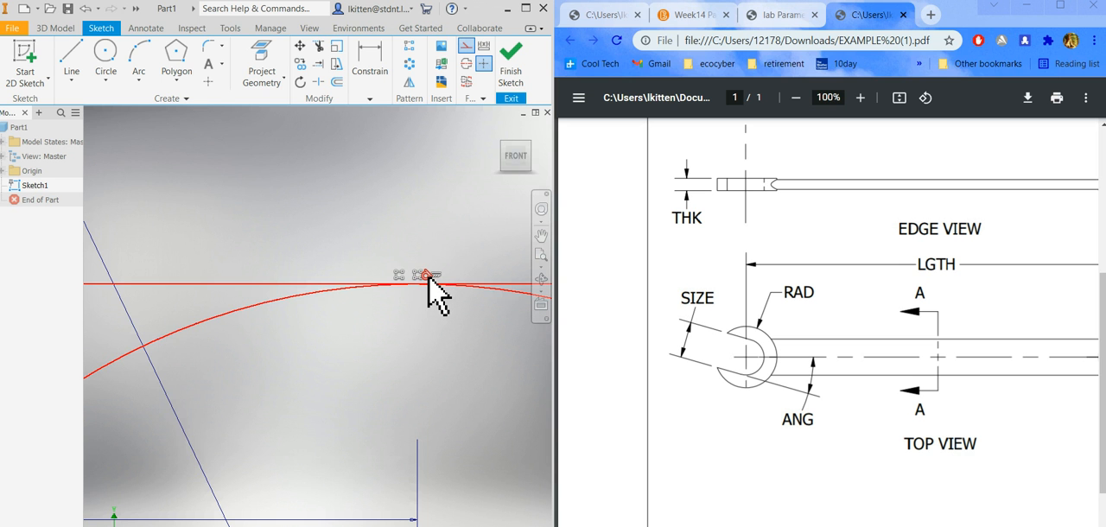
click(428, 276)
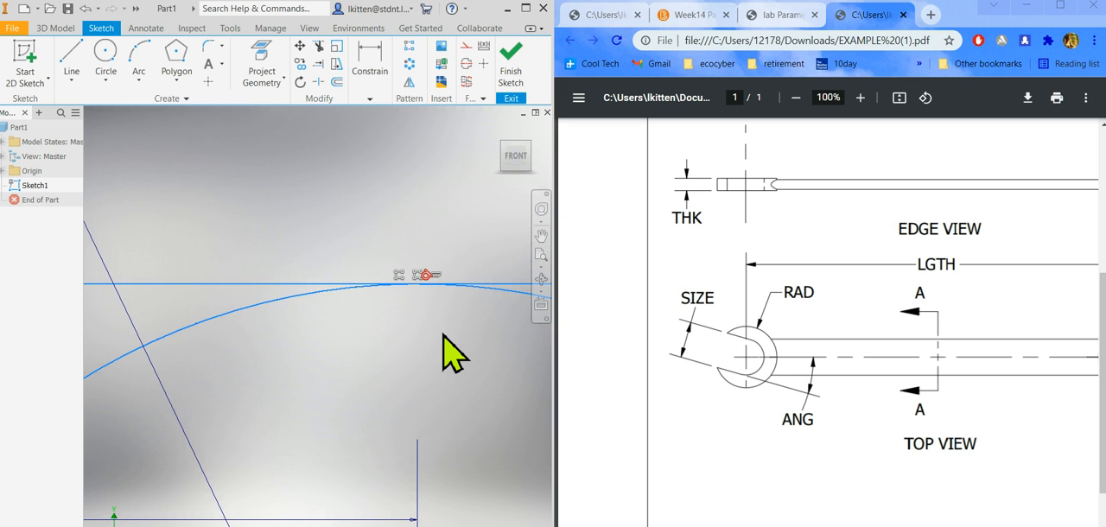
key(Delete)
Shrink the construction circle freehand away from the hexagon's sides and hide all constraint symbols.
scroll(350, 307, down, 3)
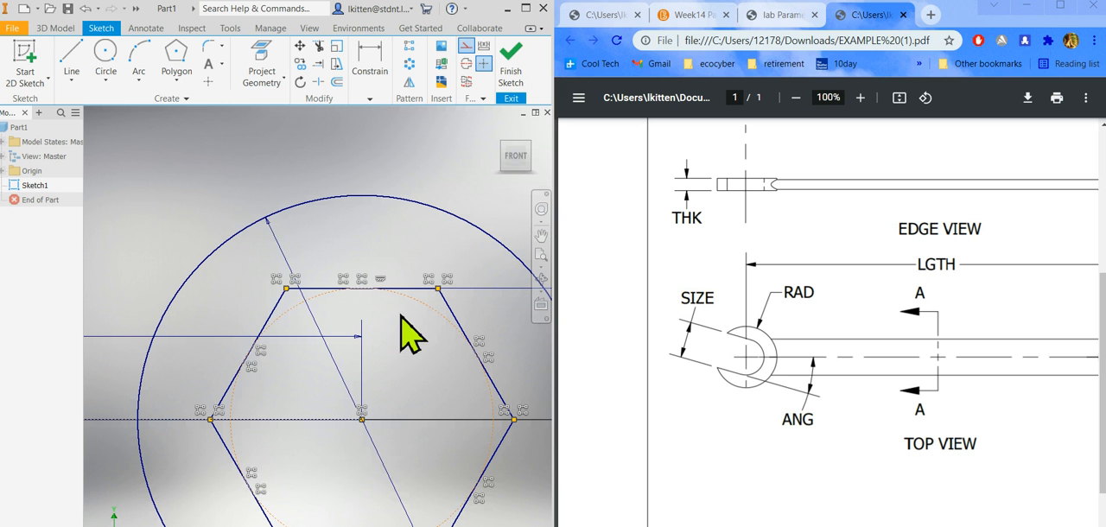
drag(421, 303, 410, 328)
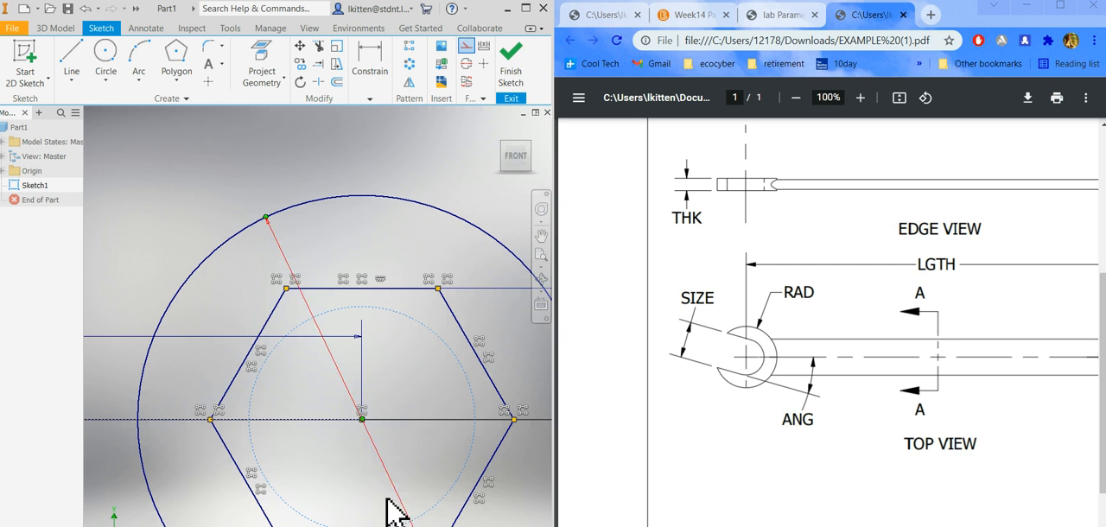
right_click(333, 154)
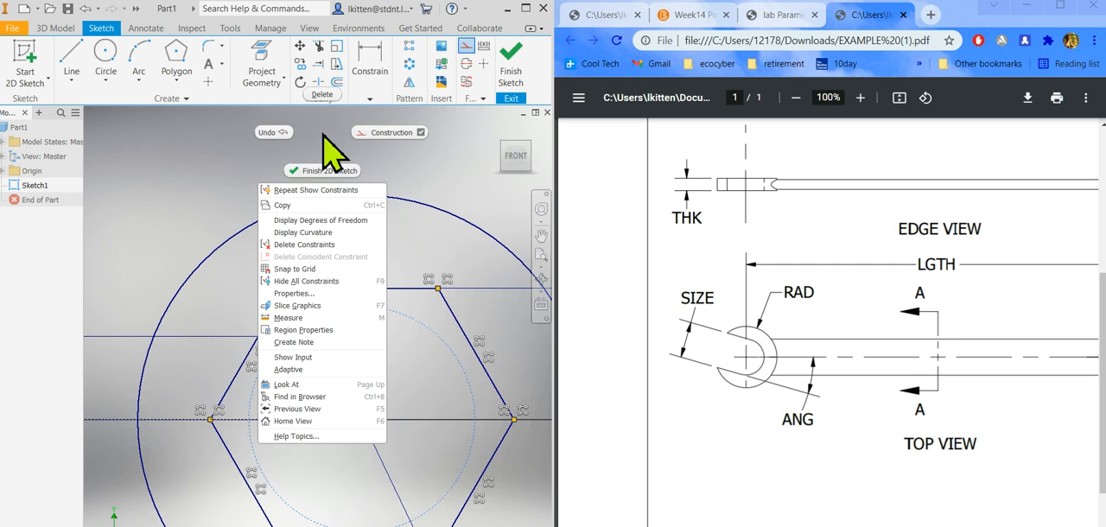
click(309, 286)
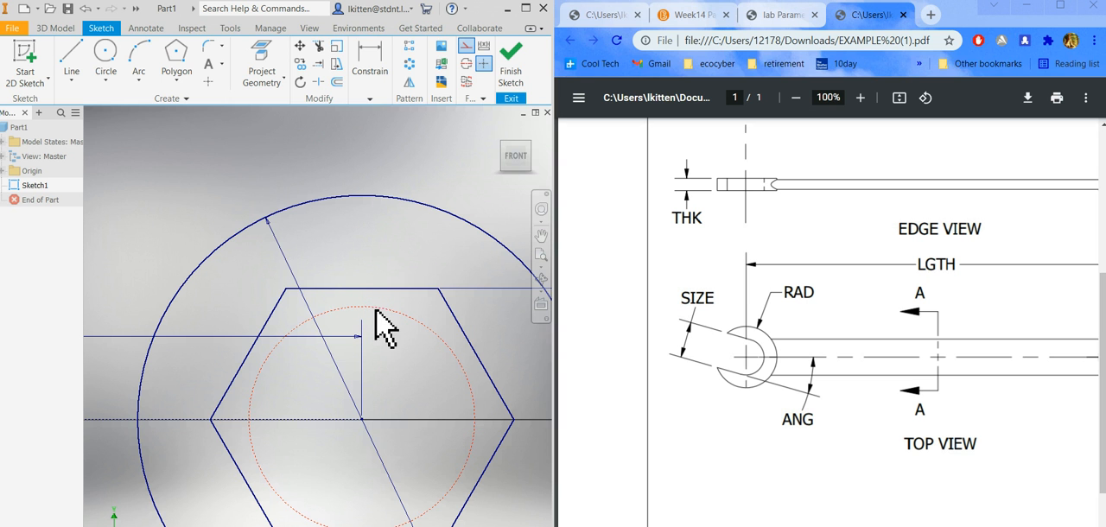
Reapply a tangent constraint between the construction circle and the hexagon's upper side.
click(370, 95)
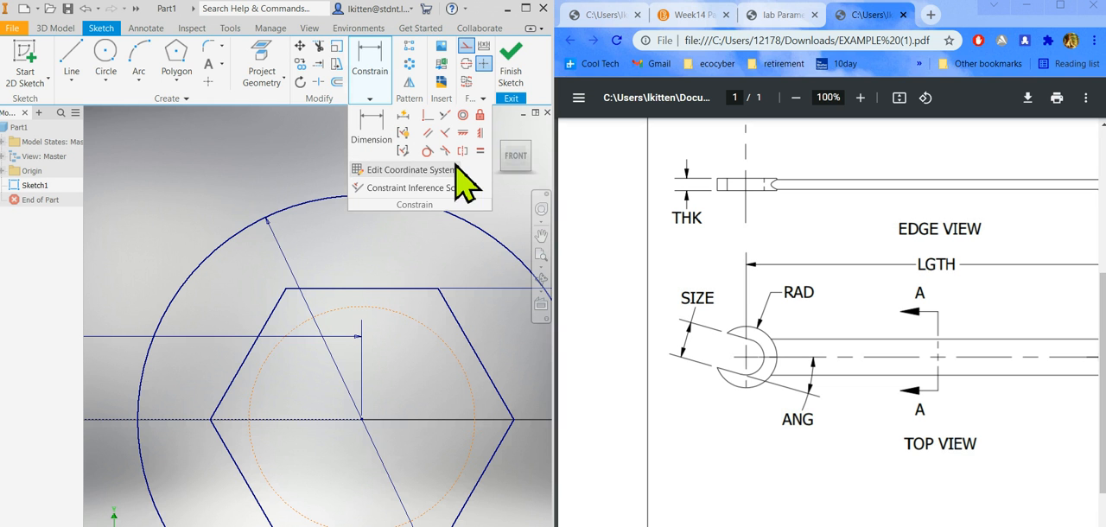
click(427, 151)
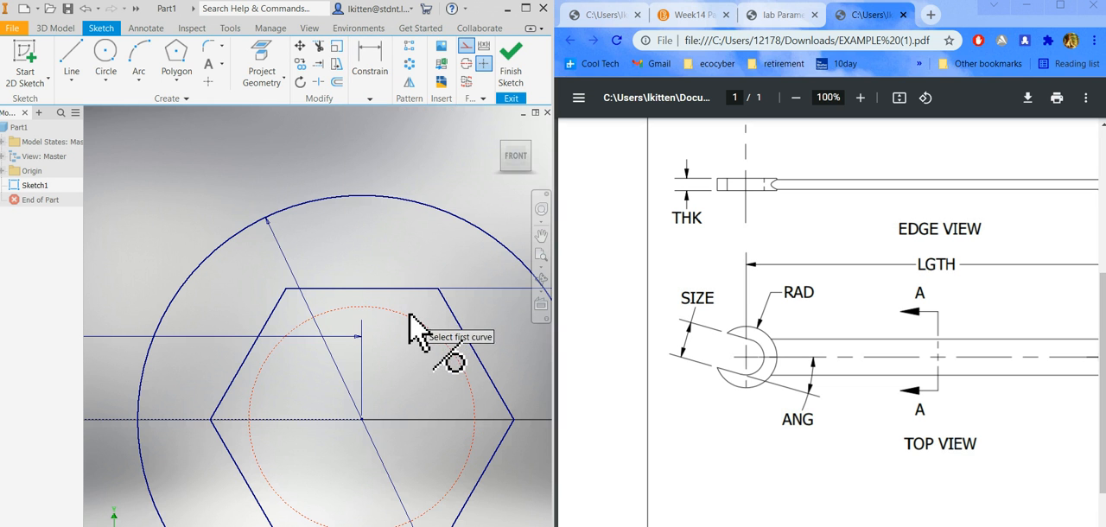
click(404, 304)
click(402, 291)
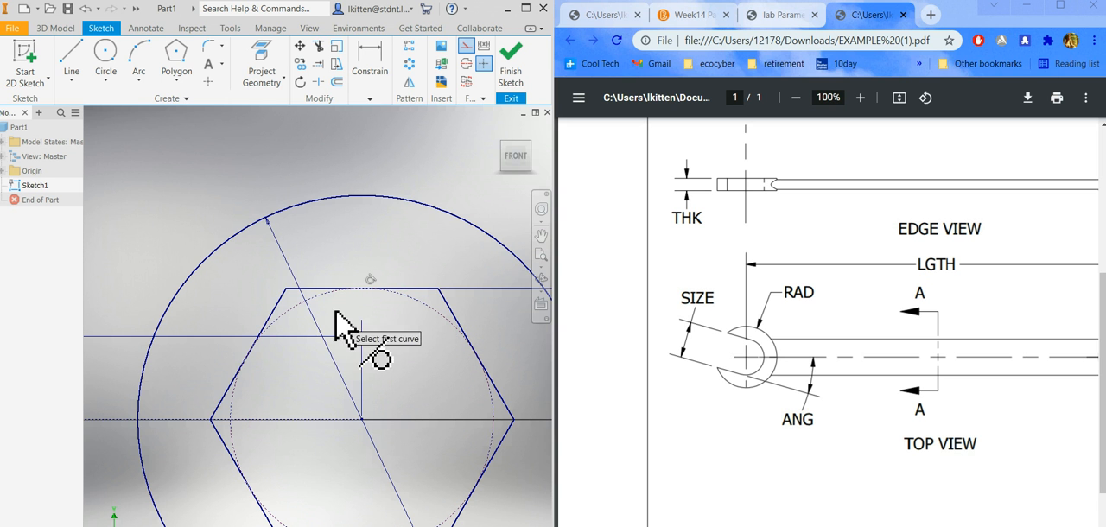
scroll(462, 342, up, 5)
scroll(454, 372, up, 3)
scroll(443, 394, down, 5)
click(370, 90)
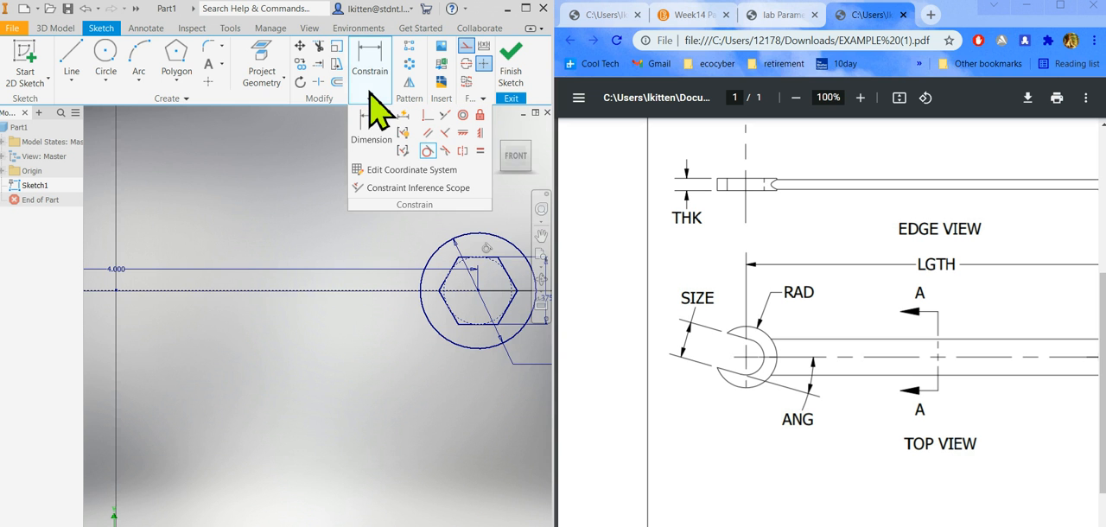
click(480, 152)
scroll(444, 302, down, 2)
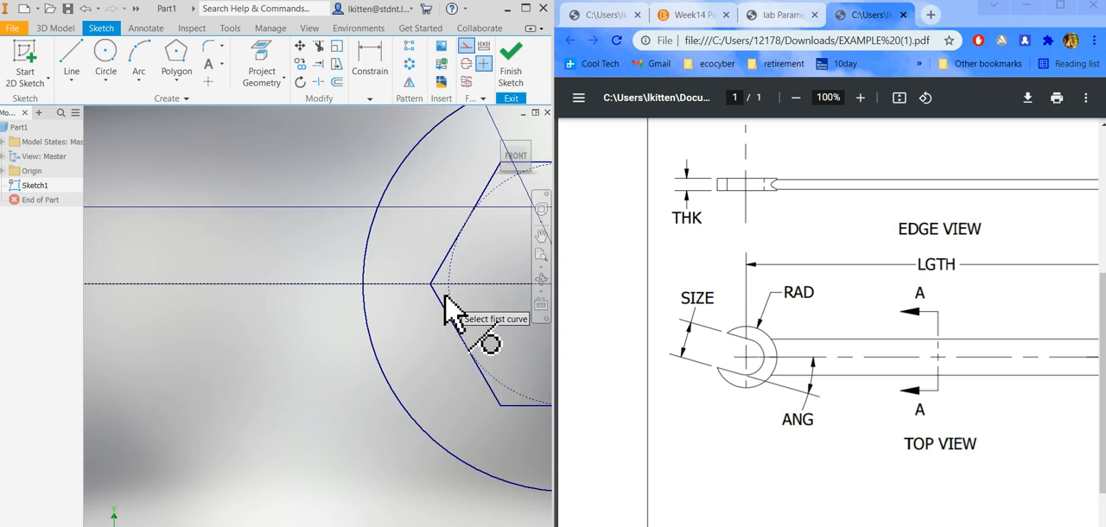
scroll(436, 308, up, 4)
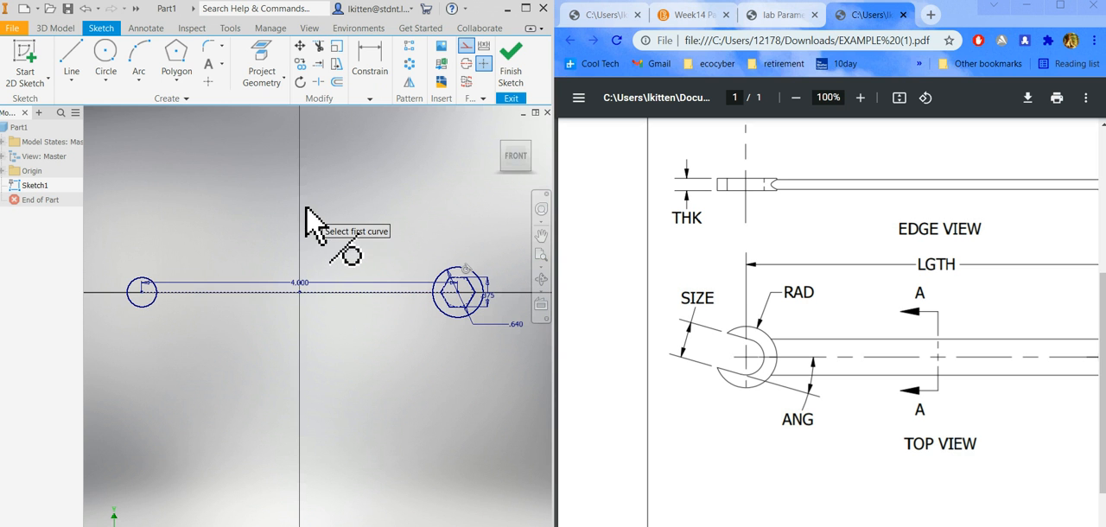
key(Escape)
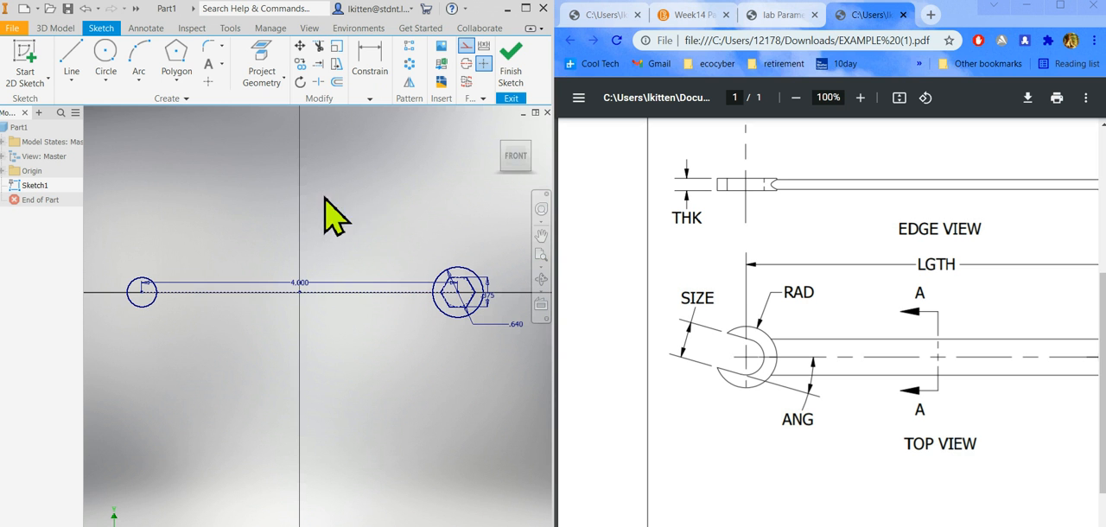
Turn off construction geometry and begin a circle centred on the open-end circle's center, switching its size input to radius.
click(465, 46)
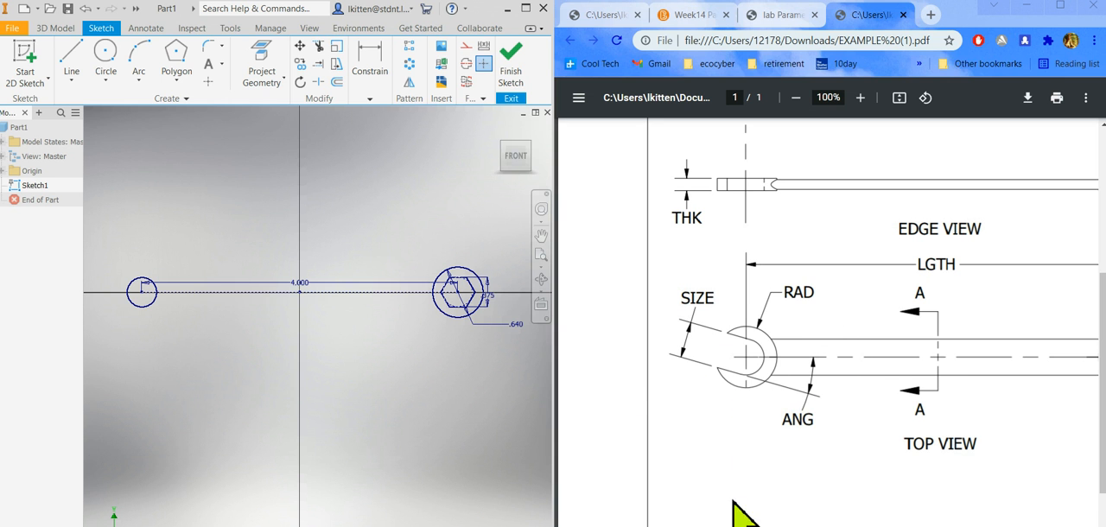
mouse_move(795, 526)
mouse_down()
mouse_move(968, 525)
mouse_move(837, 525)
mouse_move(860, 525)
mouse_up()
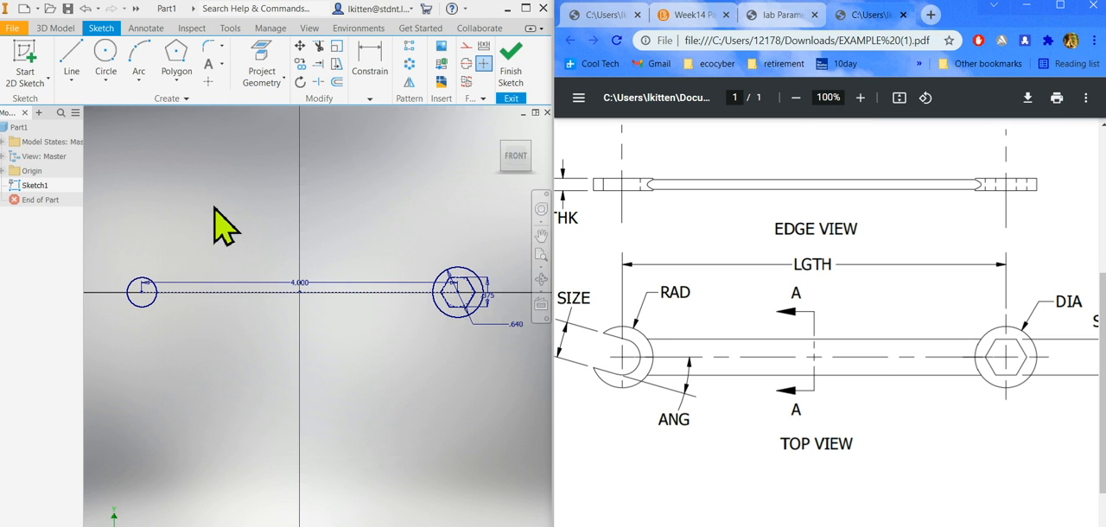
click(106, 53)
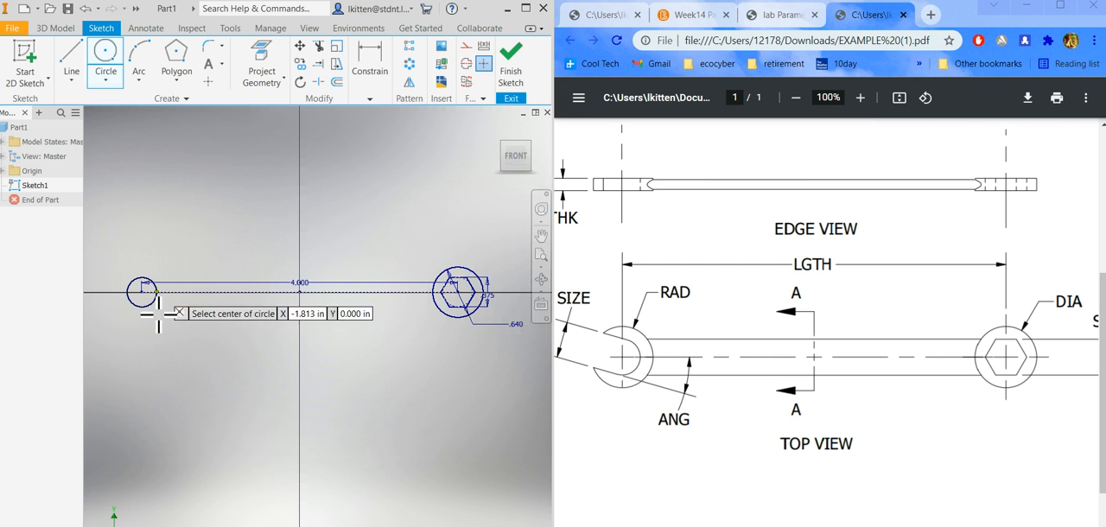
click(141, 294)
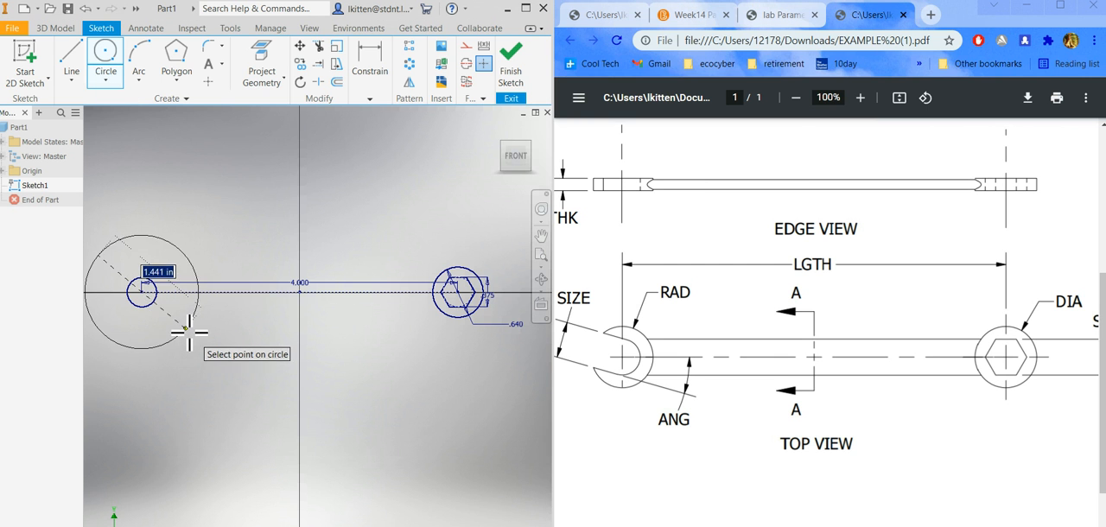
right_click(185, 330)
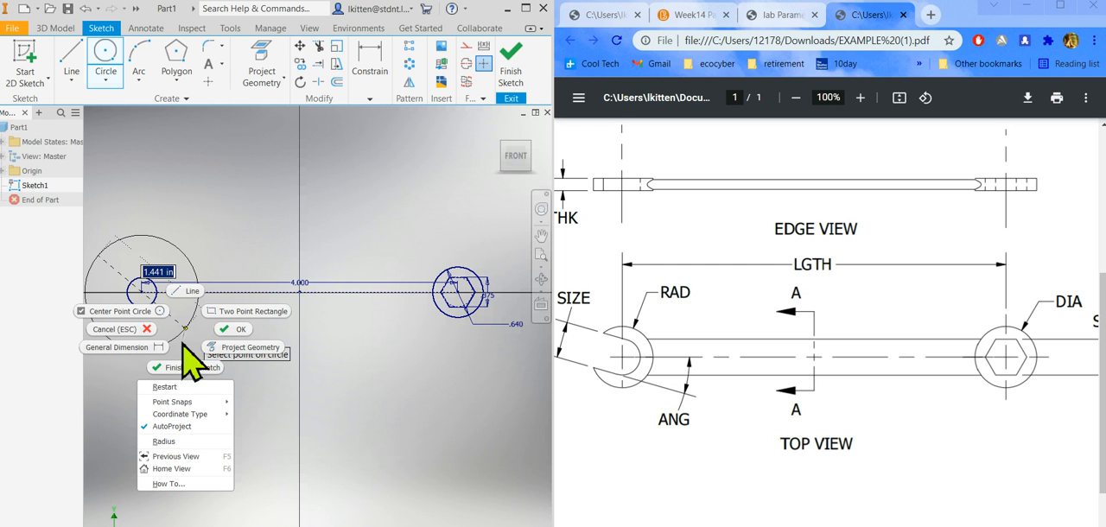
click(164, 442)
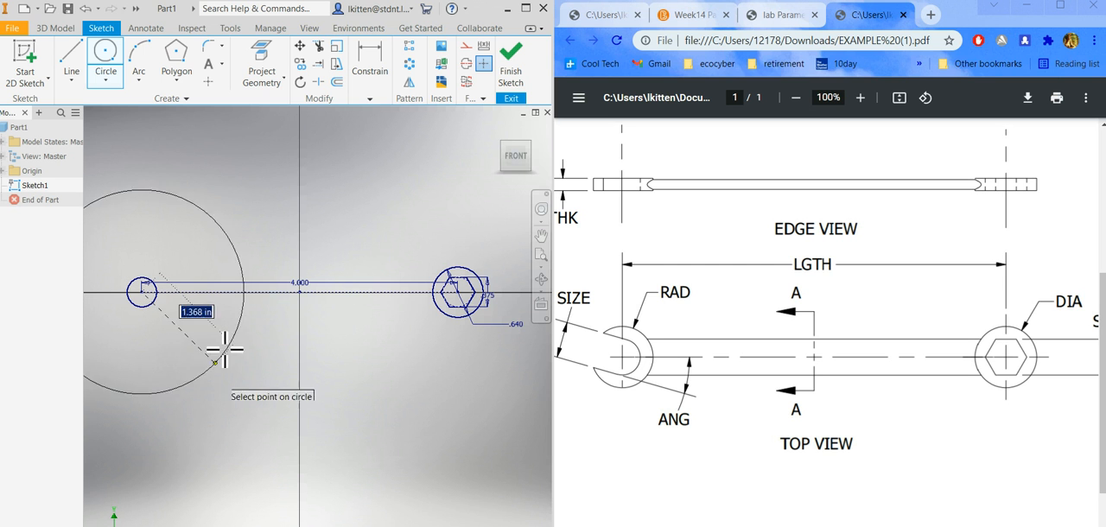
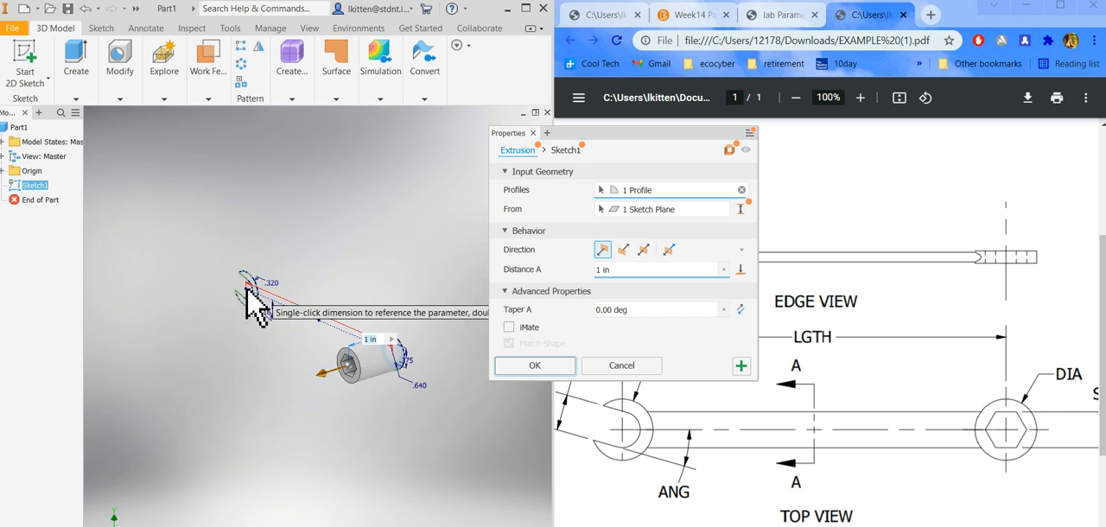
Add the open-end profile to the extrusion selection and set the extrusion direction to symmetric.
scroll(250, 303, up, 5)
click(244, 302)
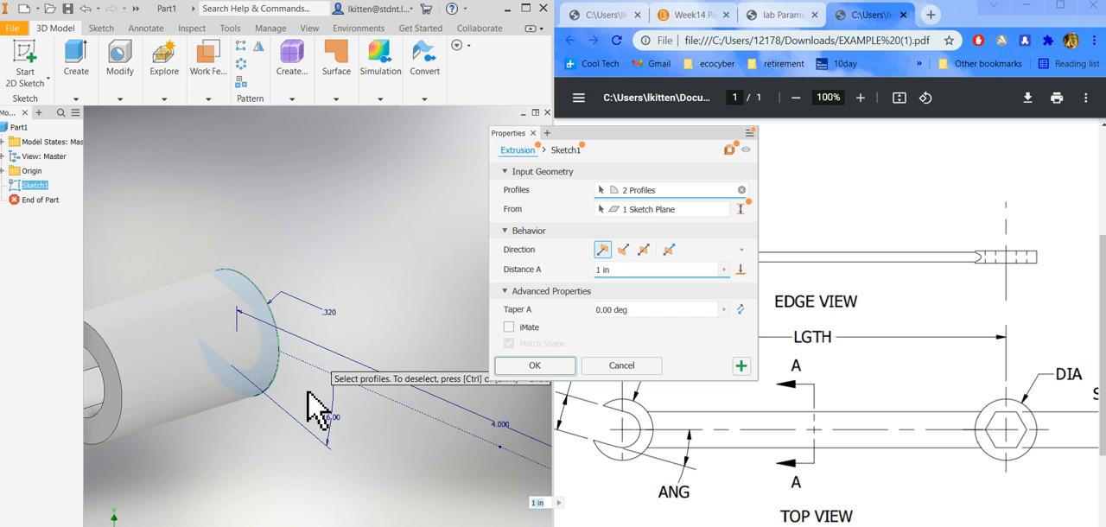
scroll(317, 406, down, 3)
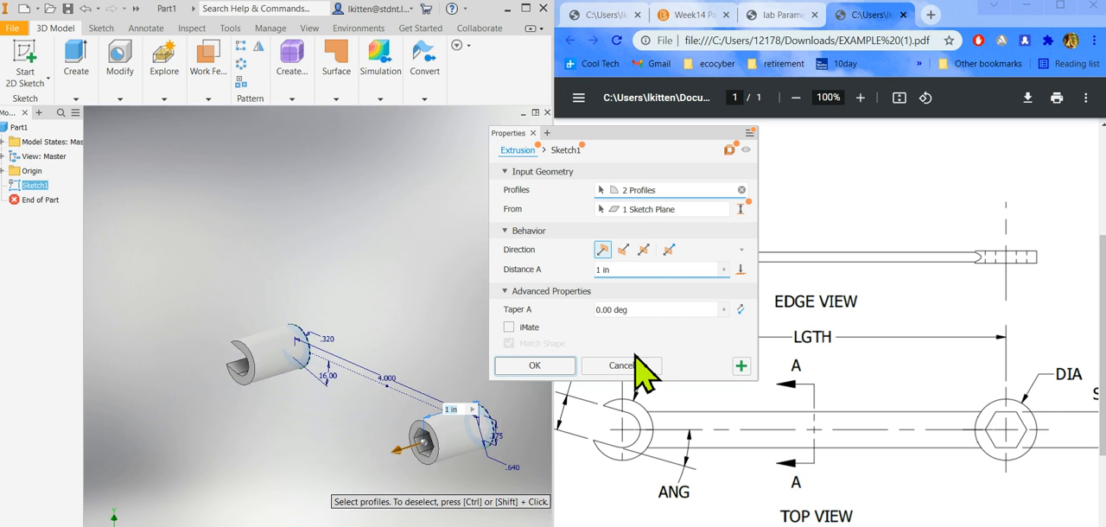
click(644, 251)
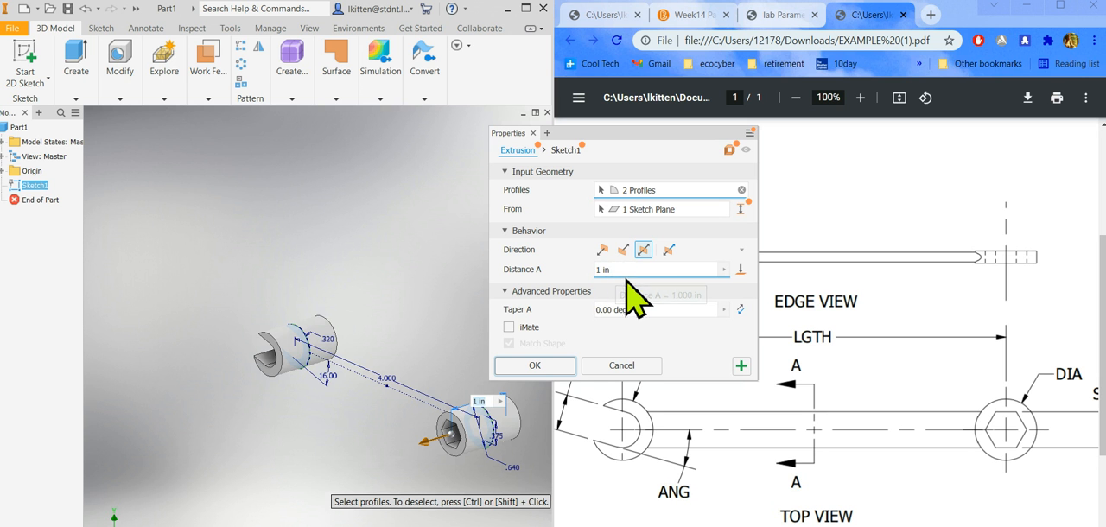
Look up THK for the 3/8 inch wrench in the lab sheet and extrude both end profiles symmetrically by .128 in.
click(781, 15)
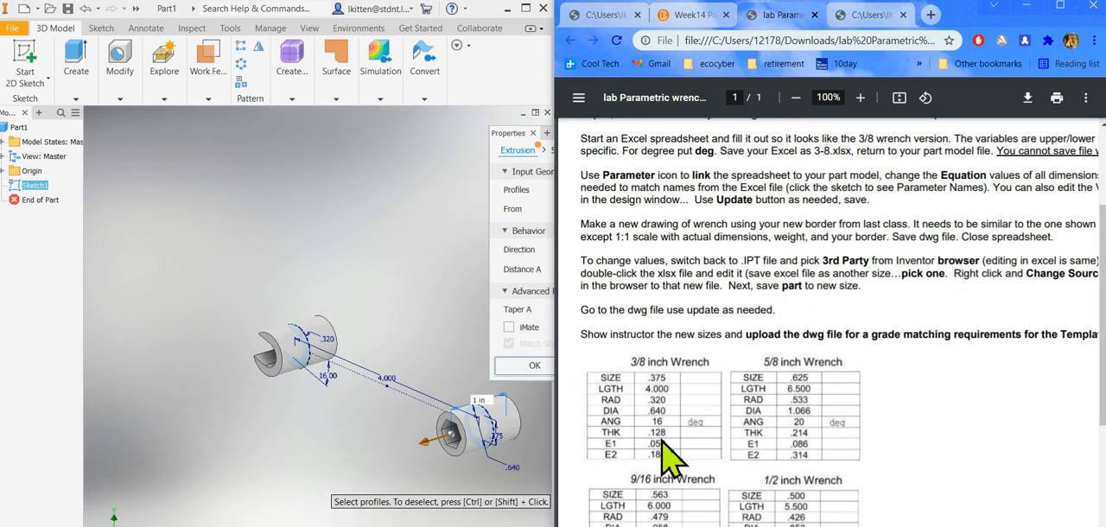
click(875, 16)
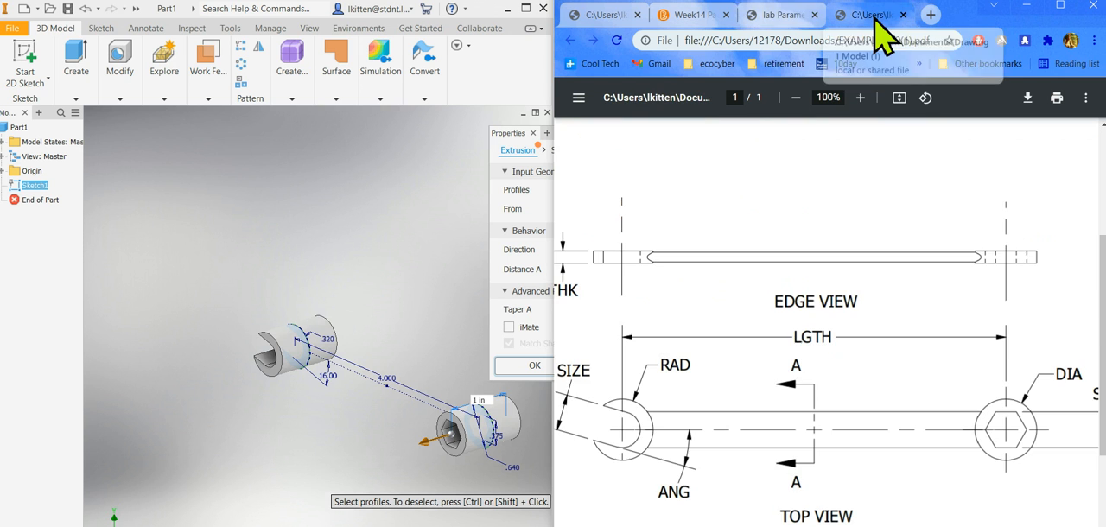
click(790, 19)
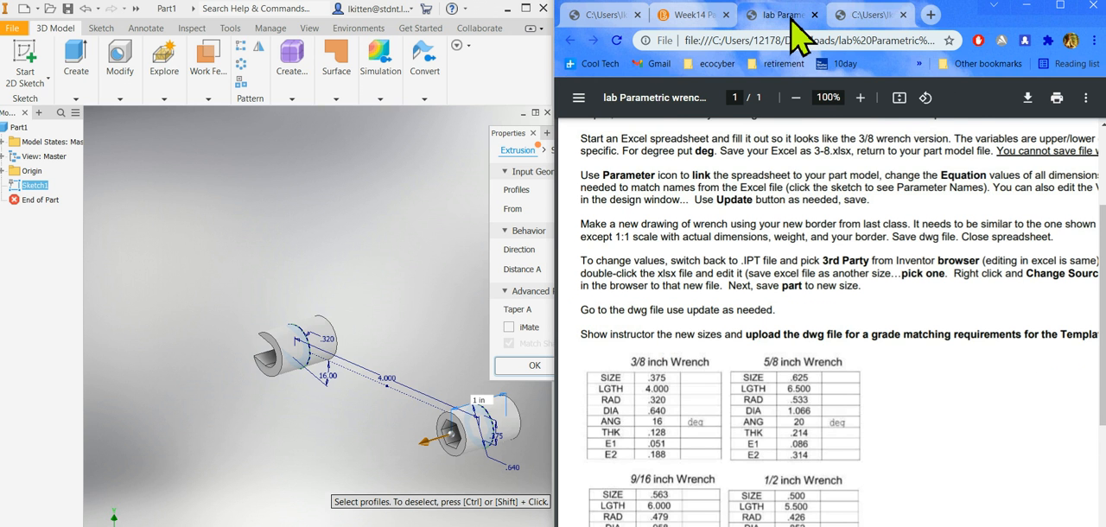
click(866, 17)
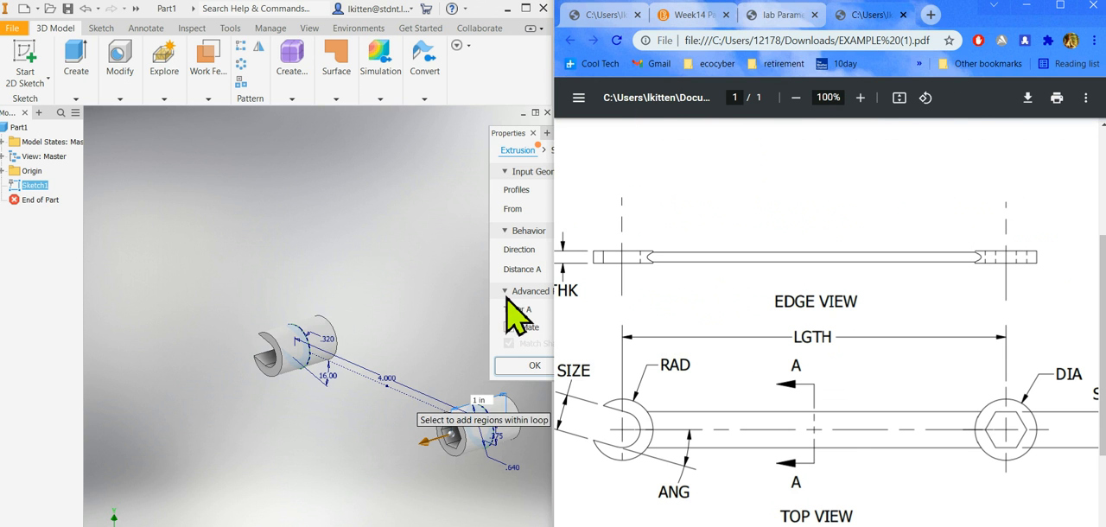
click(405, 264)
click(647, 269)
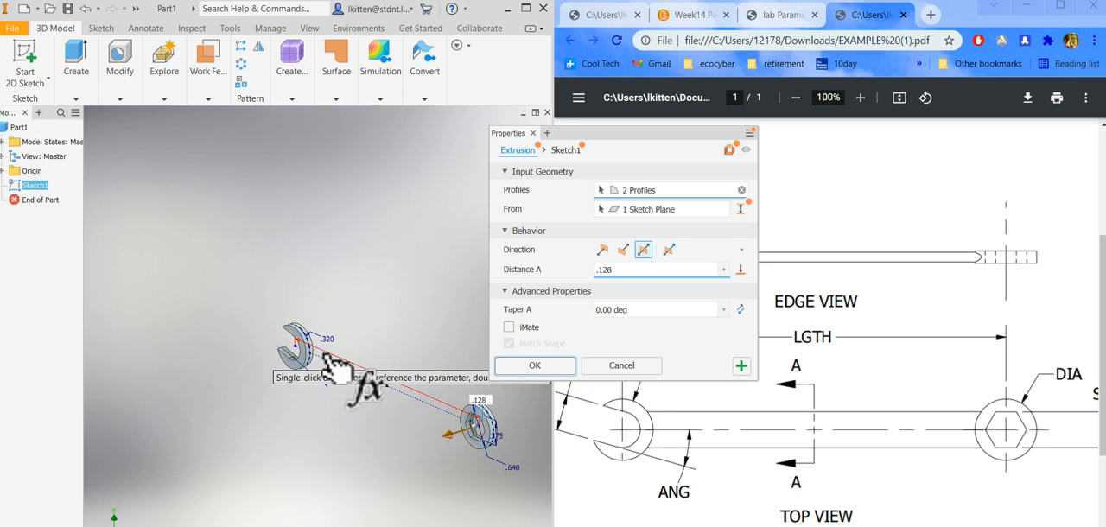
click(527, 370)
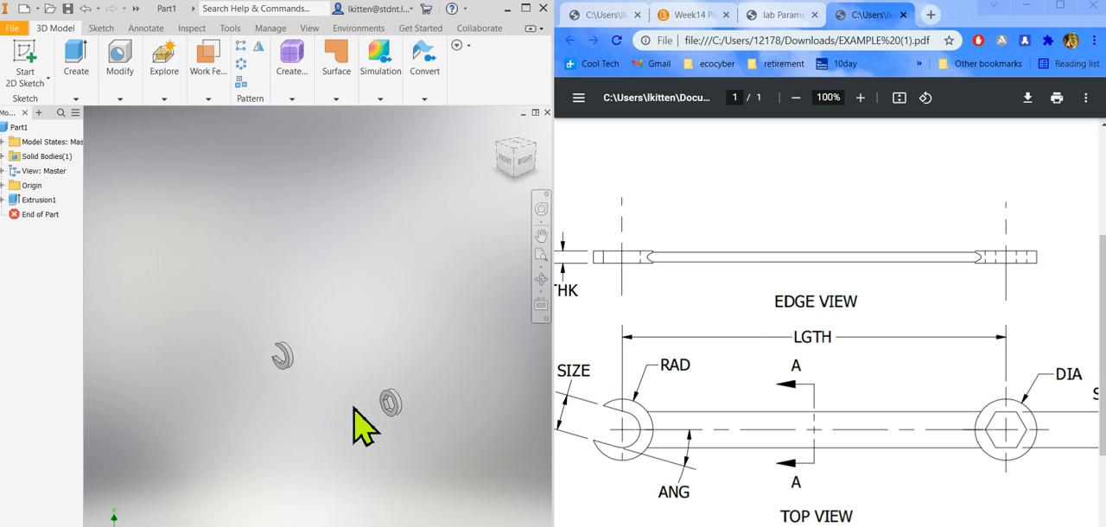
Start a 2D sketch on the YZ origin plane for the handle section and slice the graphics at that plane.
scroll(354, 424, up, 3)
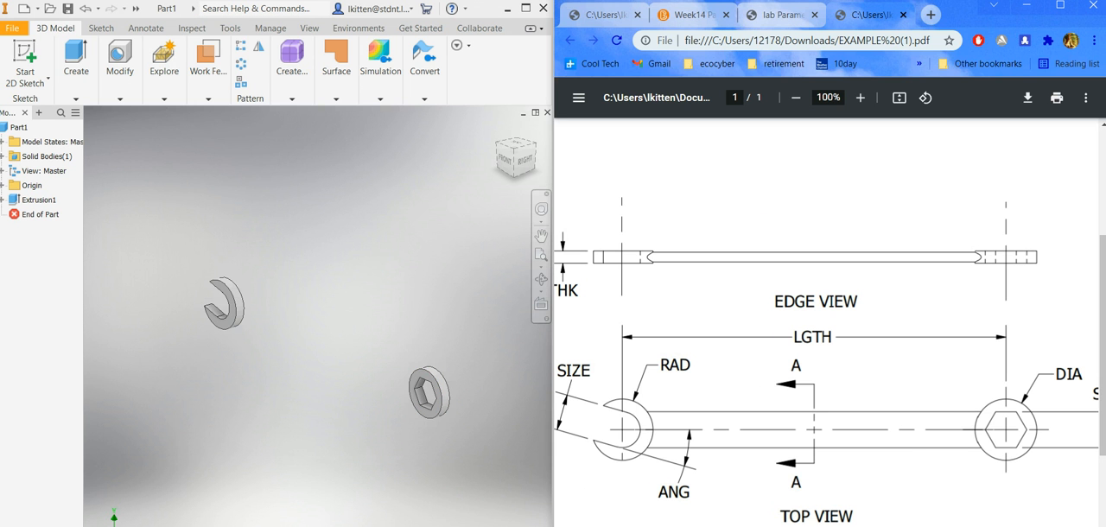
scroll(827, 322, right, 5)
scroll(826, 323, right, 1)
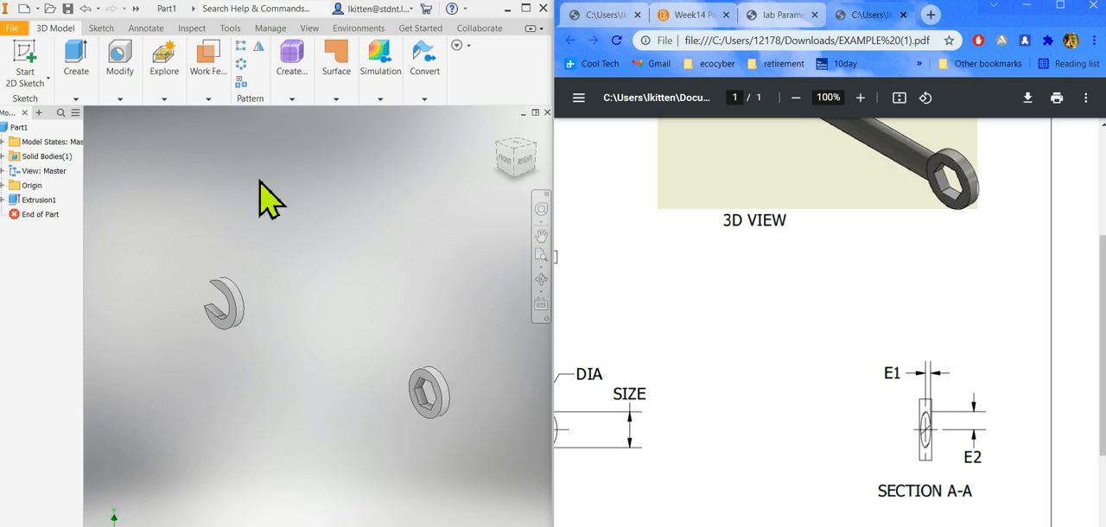
click(31, 81)
click(37, 106)
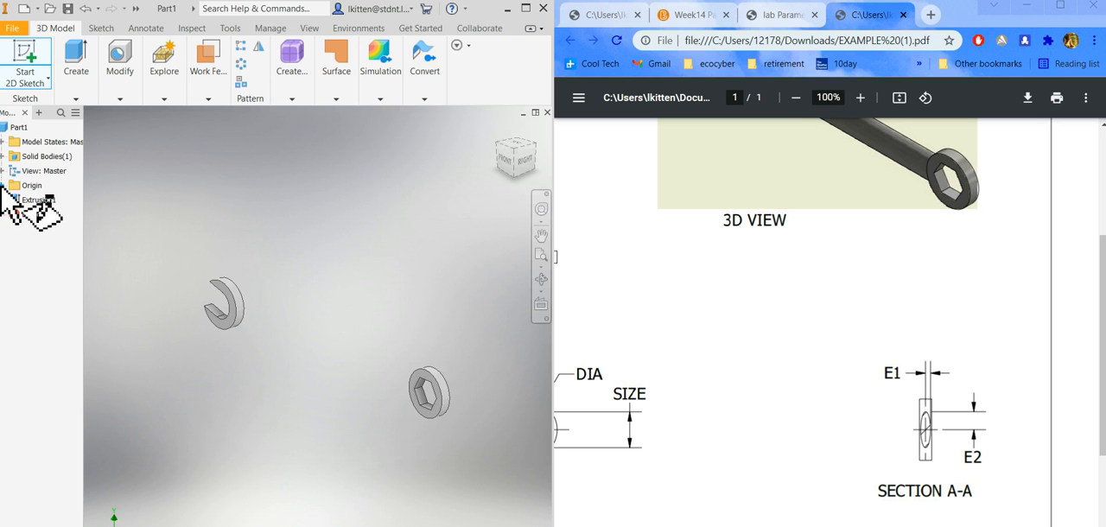
click(3, 185)
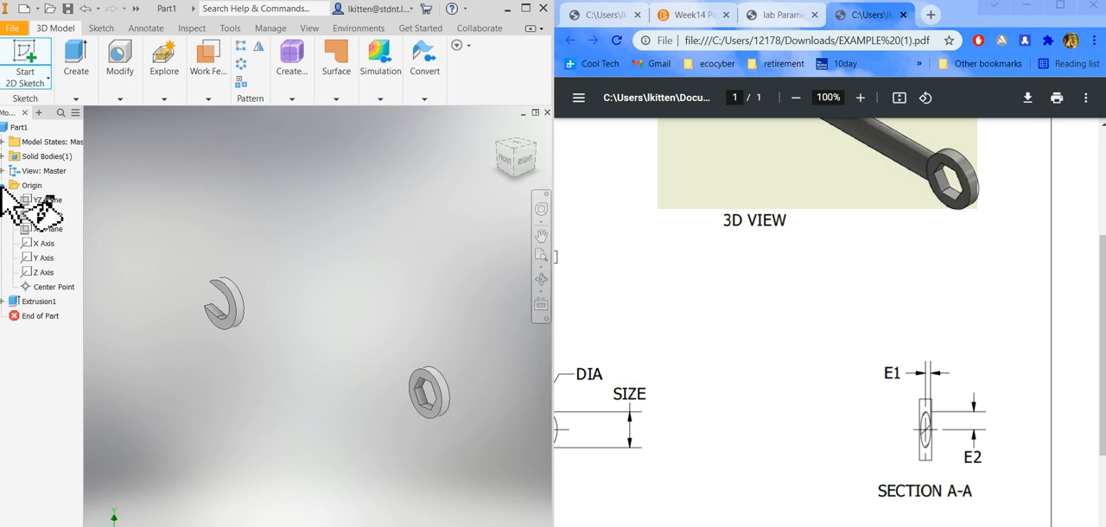
click(46, 201)
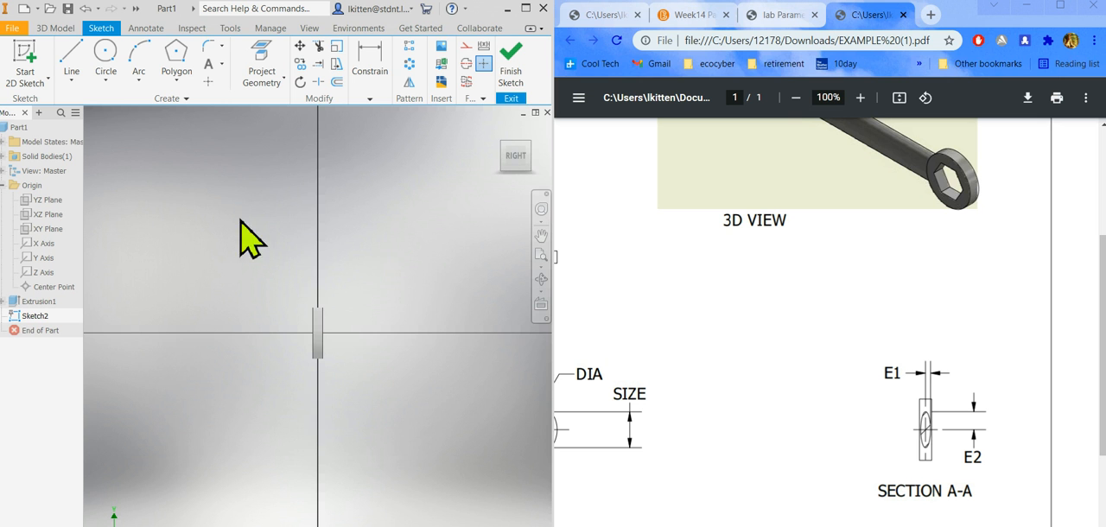
right_click(383, 227)
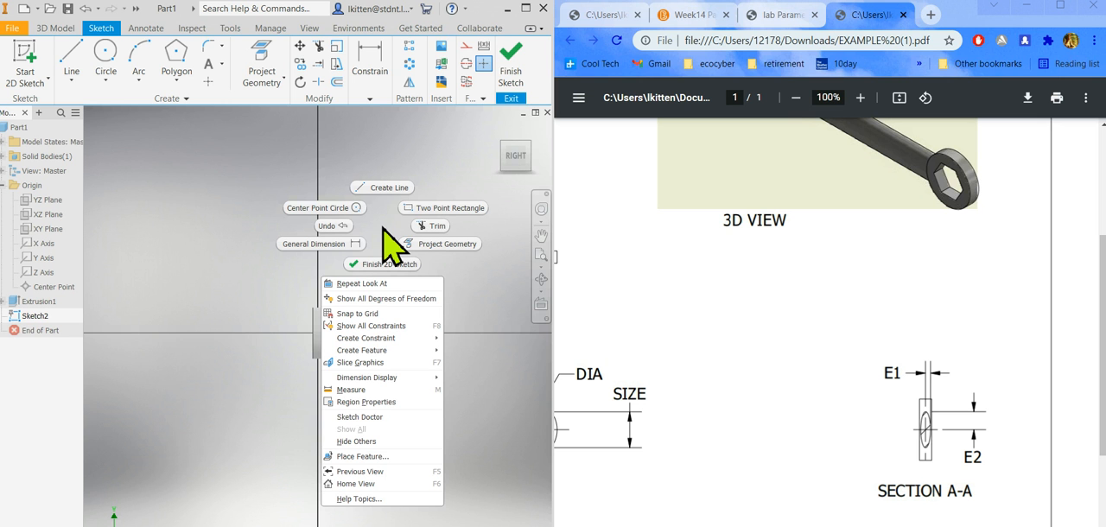
click(358, 363)
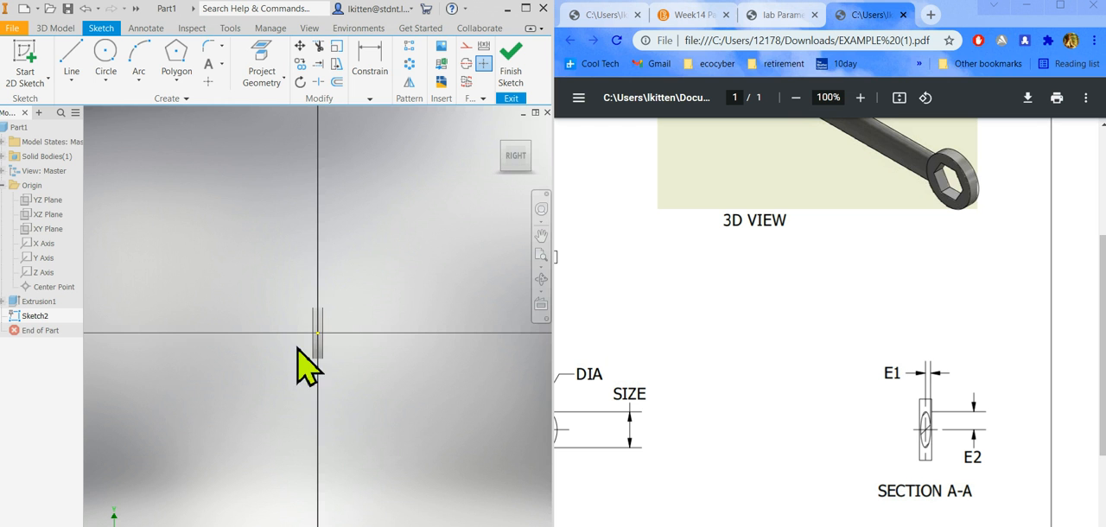
Draw an upright ellipse centred on the origin, with its long axis vertical and a half-width of about 0.133 in.
scroll(307, 339, down, 5)
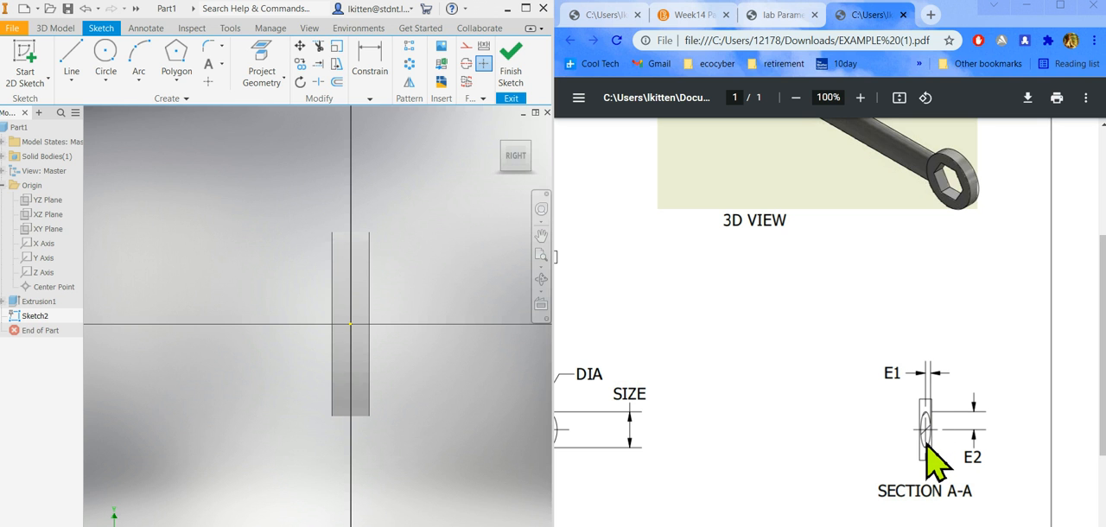
click(107, 82)
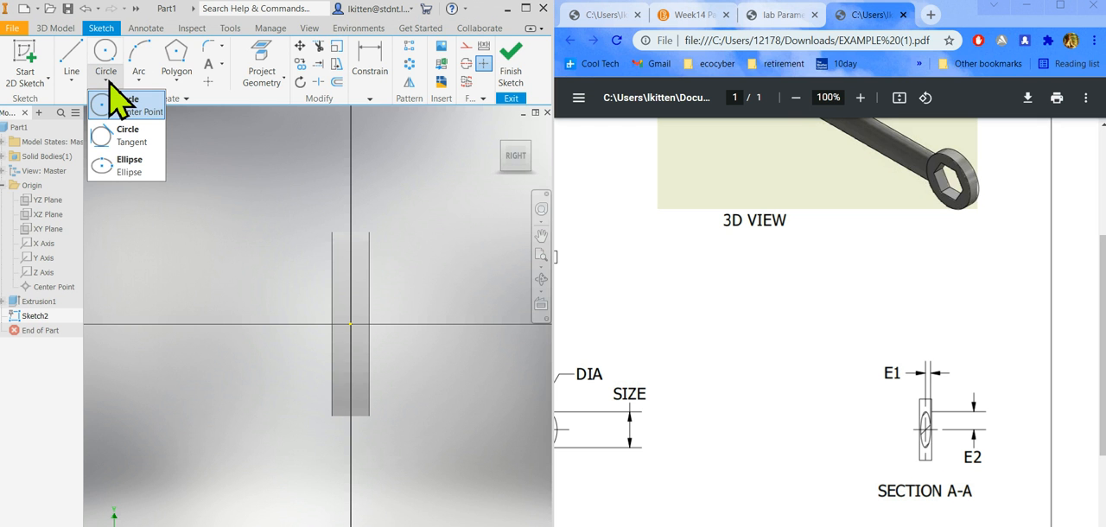
click(132, 164)
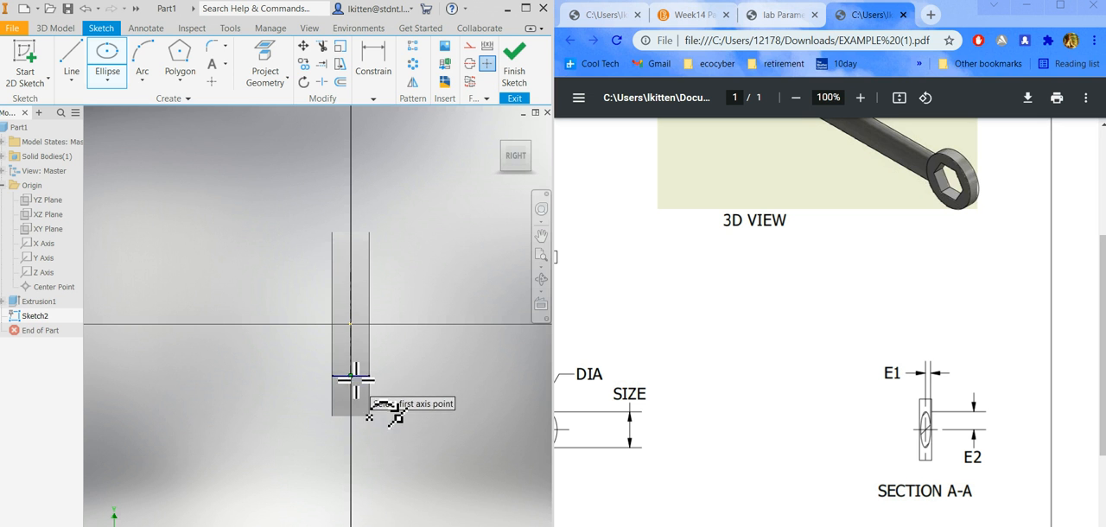
click(353, 454)
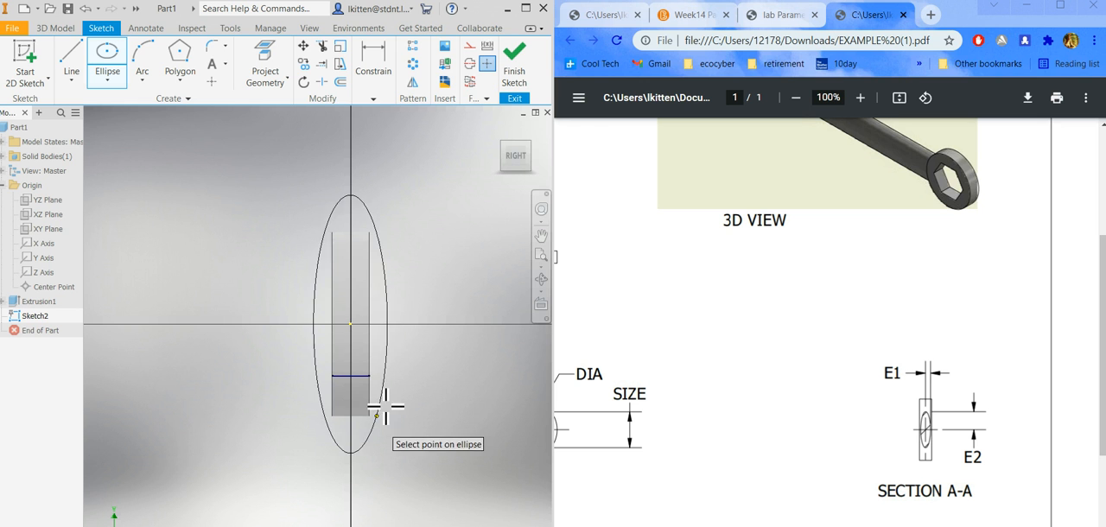
click(389, 300)
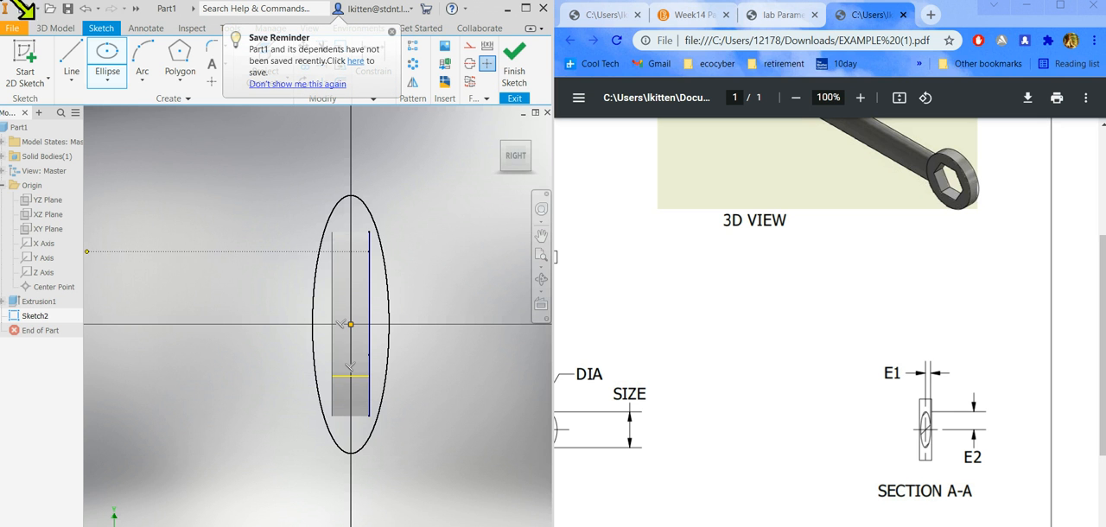
Dismiss the save reminder and dimension the ellipse's horizontal half-axis to the lab sheet's E1 value, .051 in.
click(393, 33)
click(373, 87)
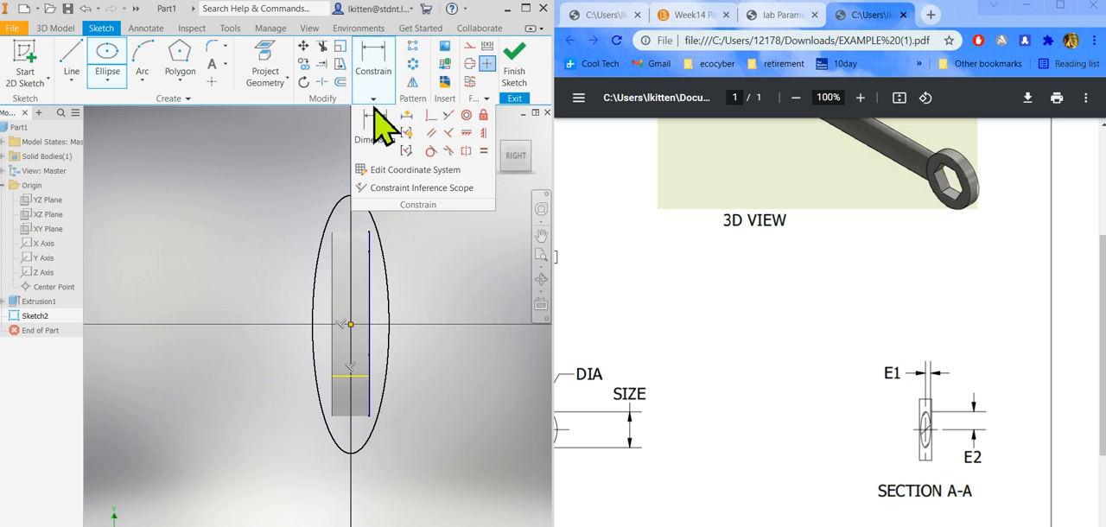
click(383, 136)
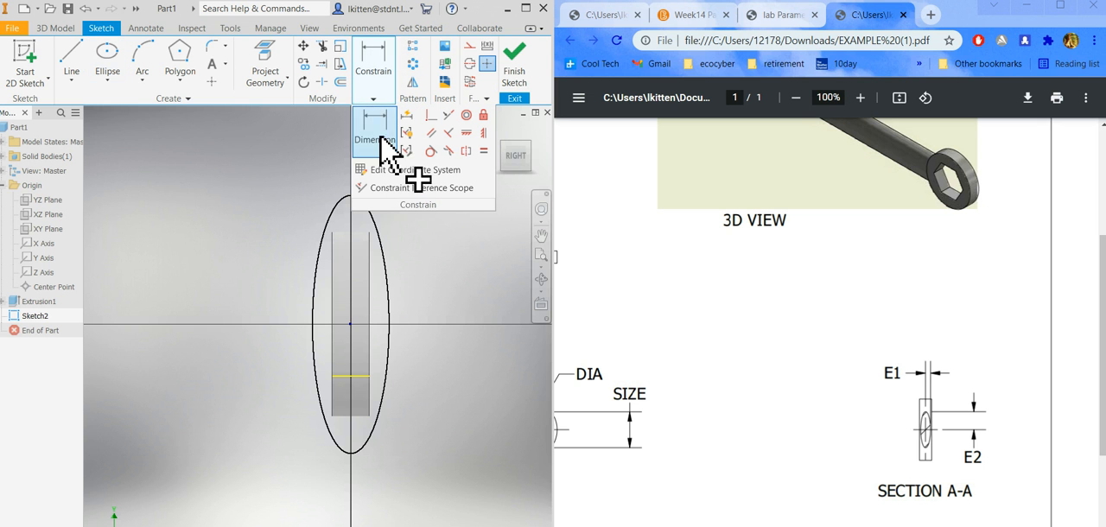
click(387, 274)
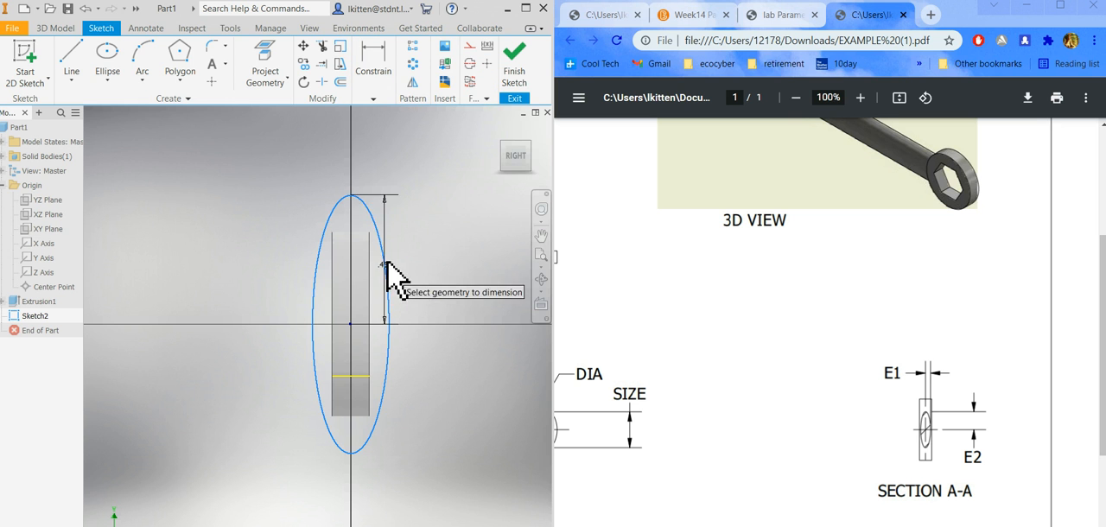
click(377, 170)
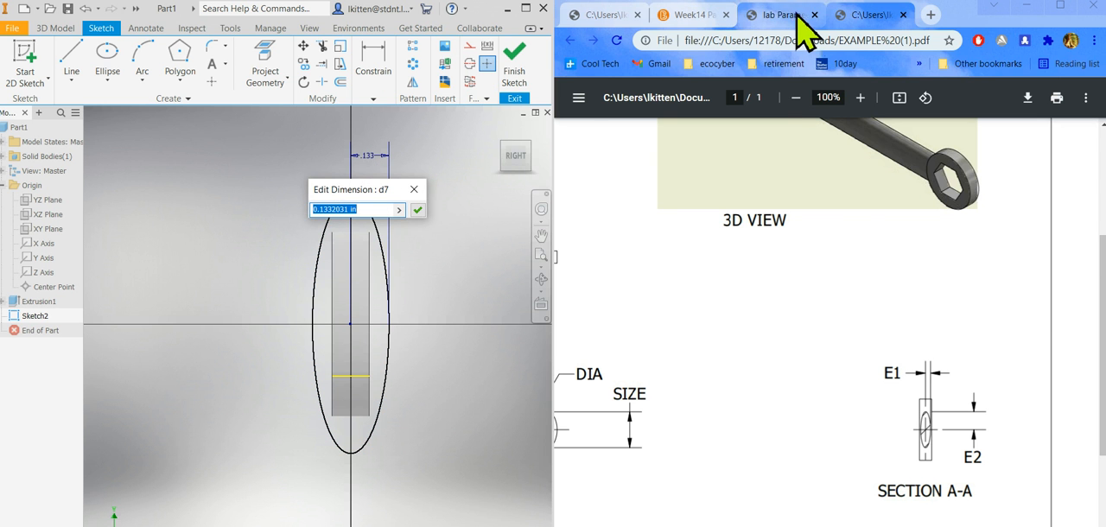
click(804, 17)
scroll(657, 476, down, 1)
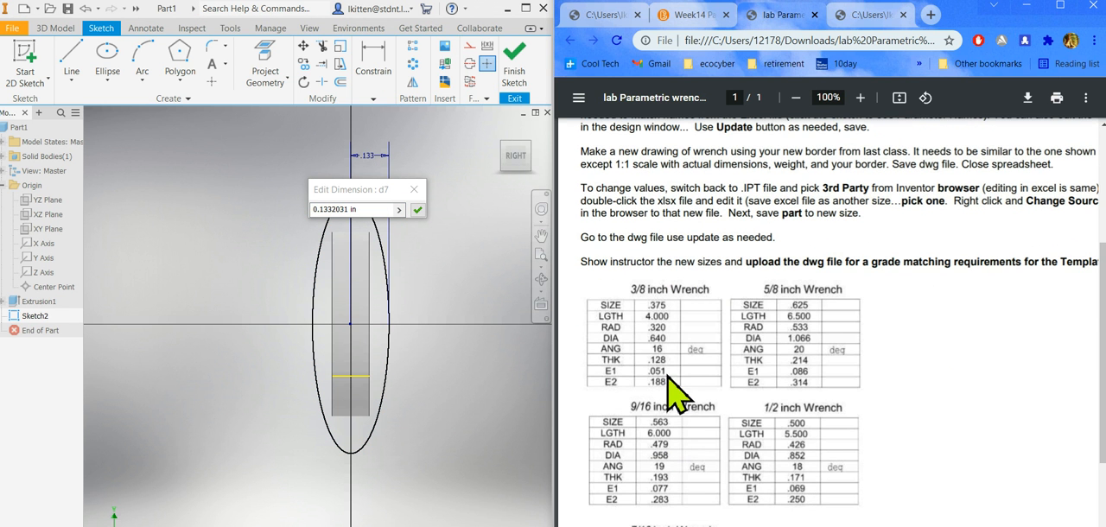
click(481, 242)
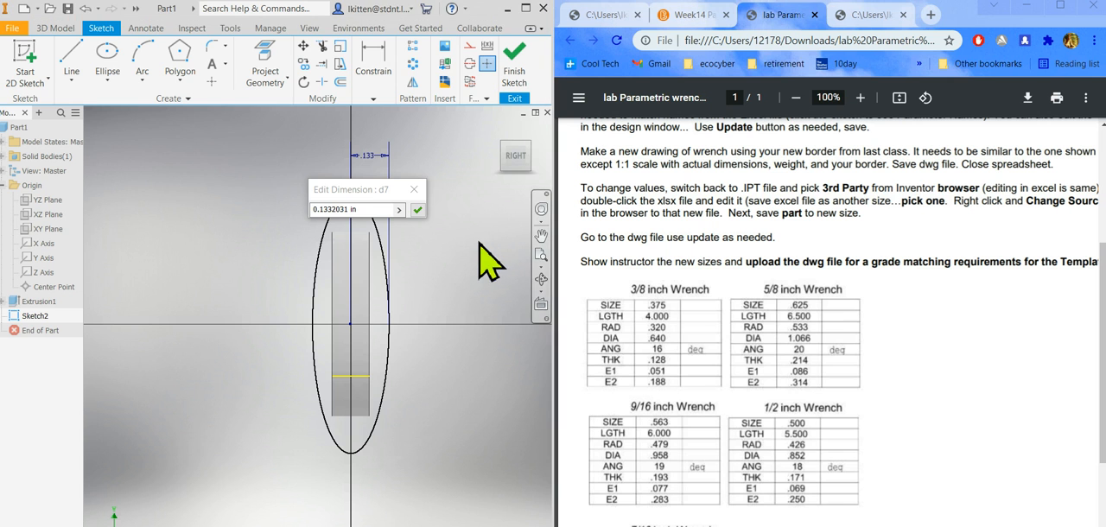
drag(367, 211, 230, 221)
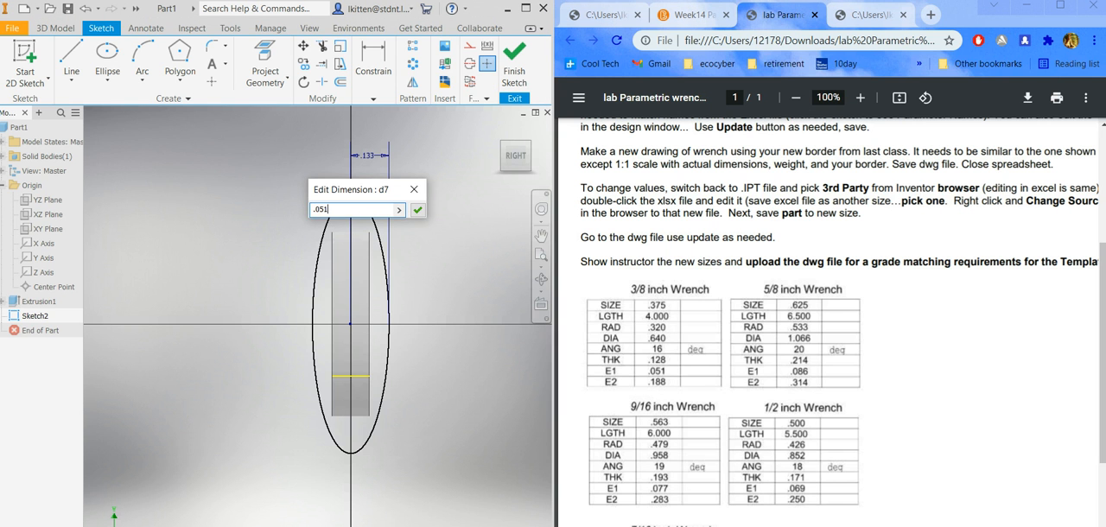
key(Return)
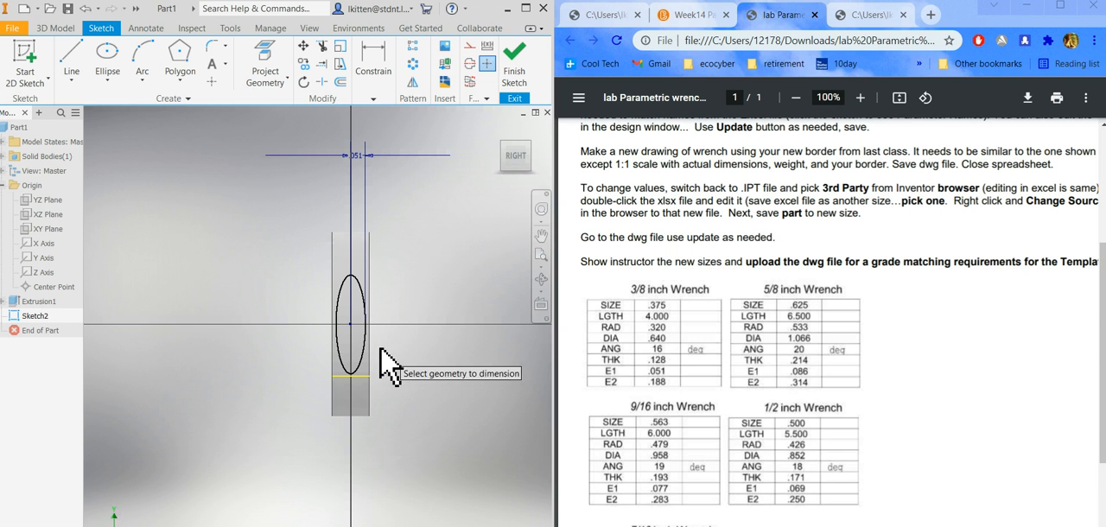
Dimension the ellipse's vertical half-axis to the E2 value, .188 in, and finish the sketch.
click(356, 290)
click(409, 318)
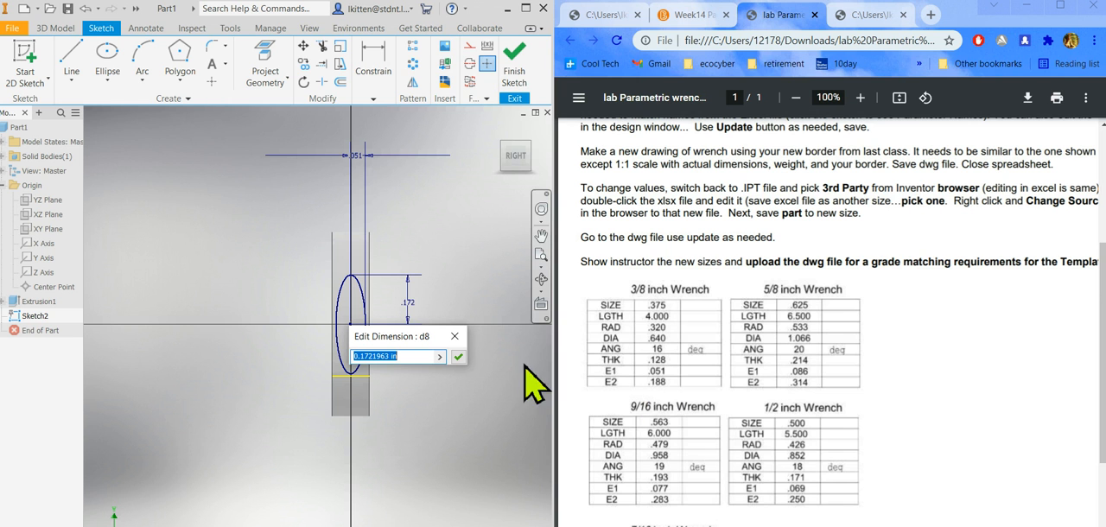
text(.188)
key(Return)
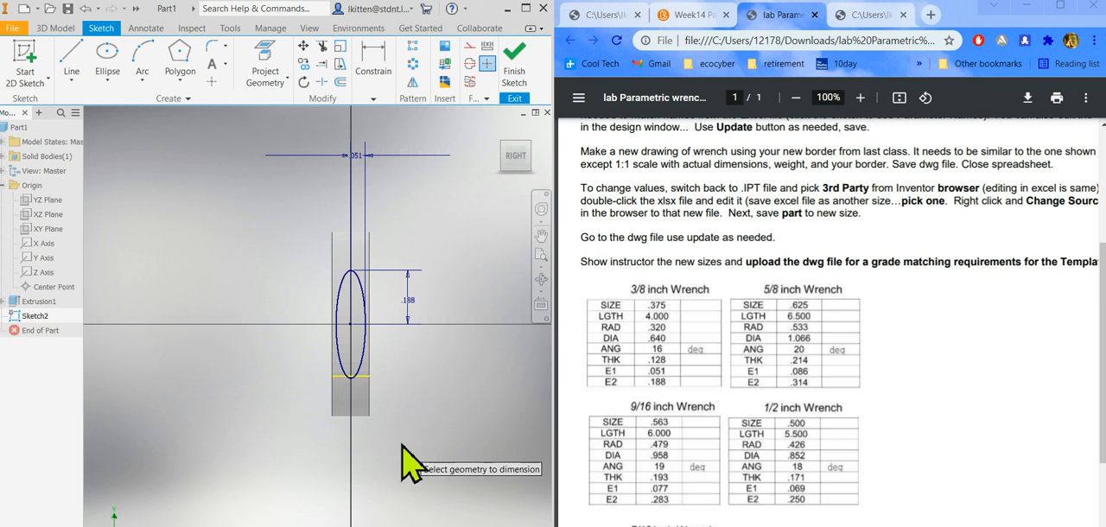
click(350, 299)
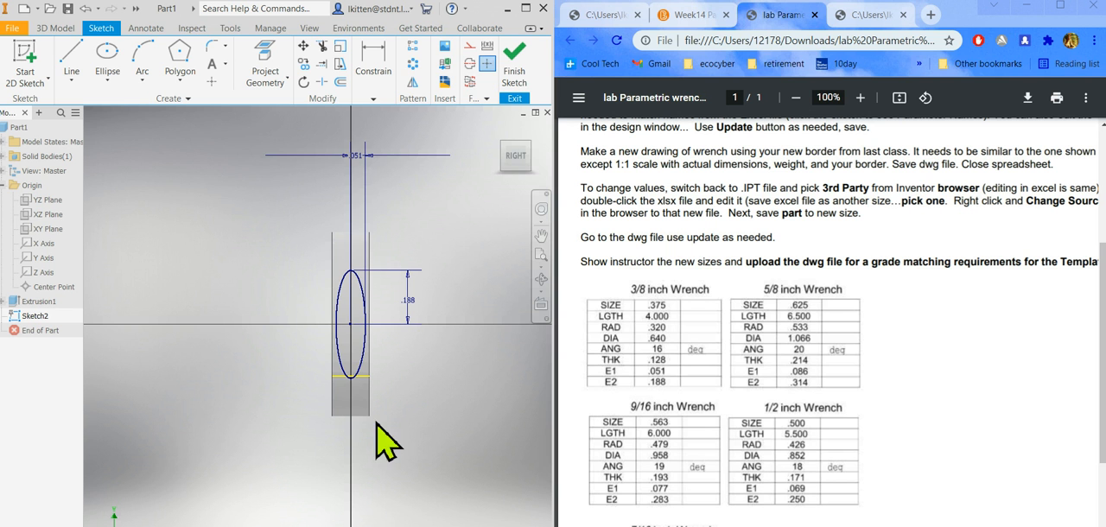
click(510, 73)
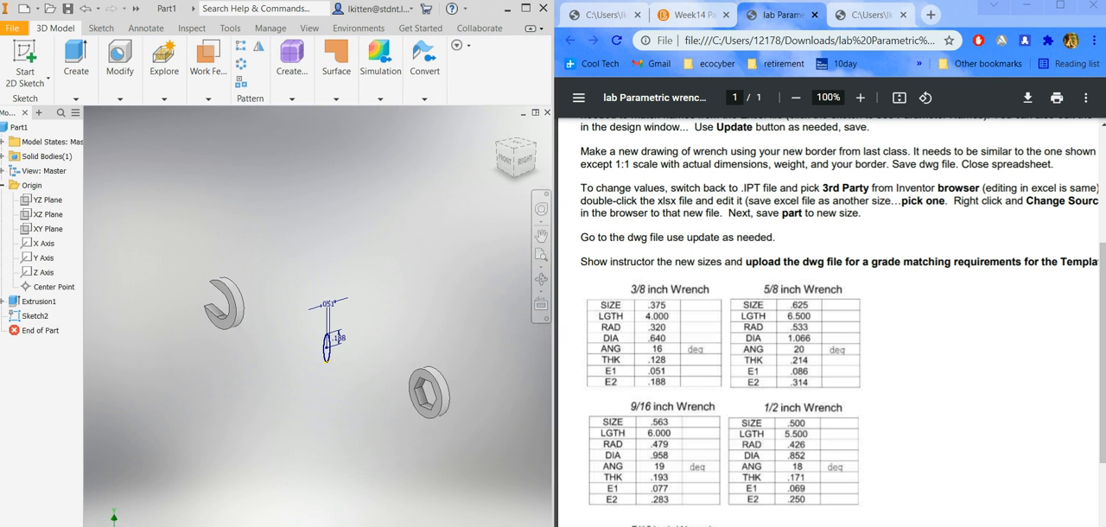
Extrude the elliptical handle profile up to the outer round face of the hexagonal wrench end and continue with another extrusion.
scroll(358, 321, down, 3)
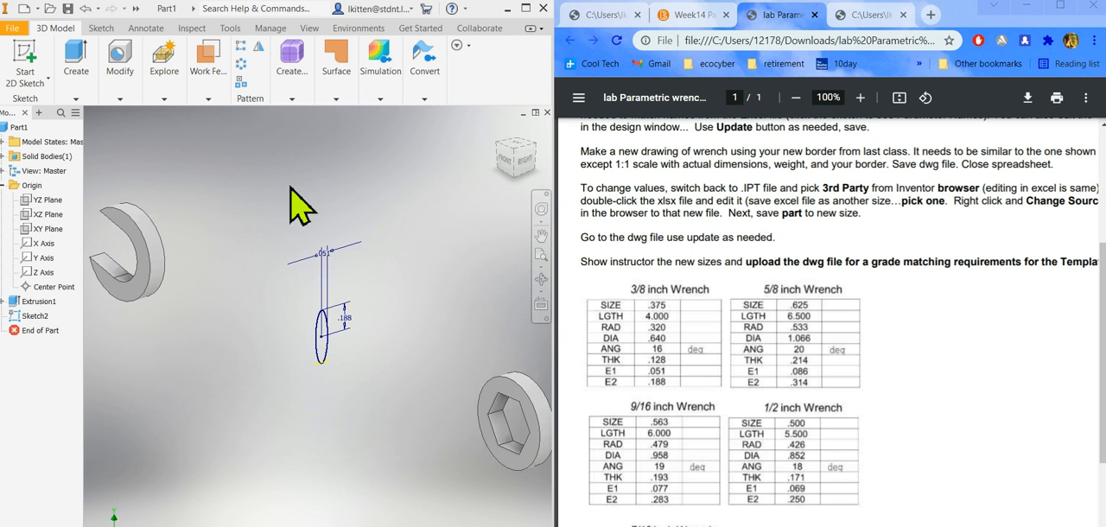
right_click(218, 162)
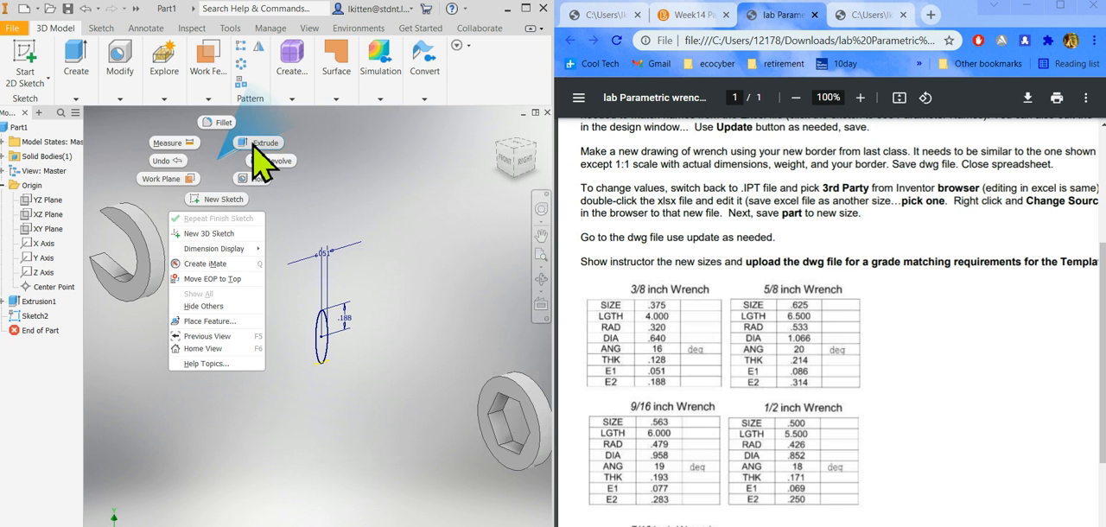
click(259, 146)
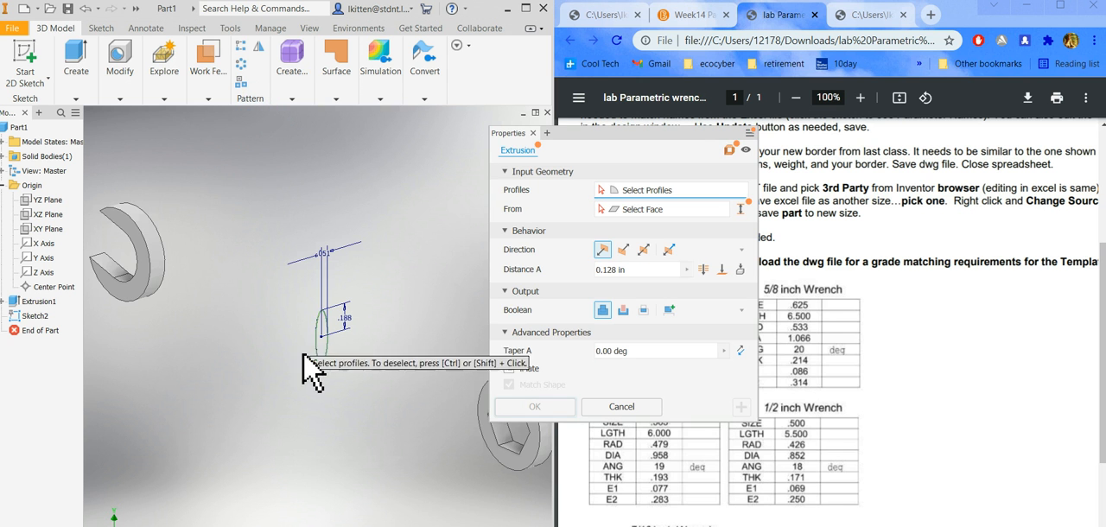
click(322, 348)
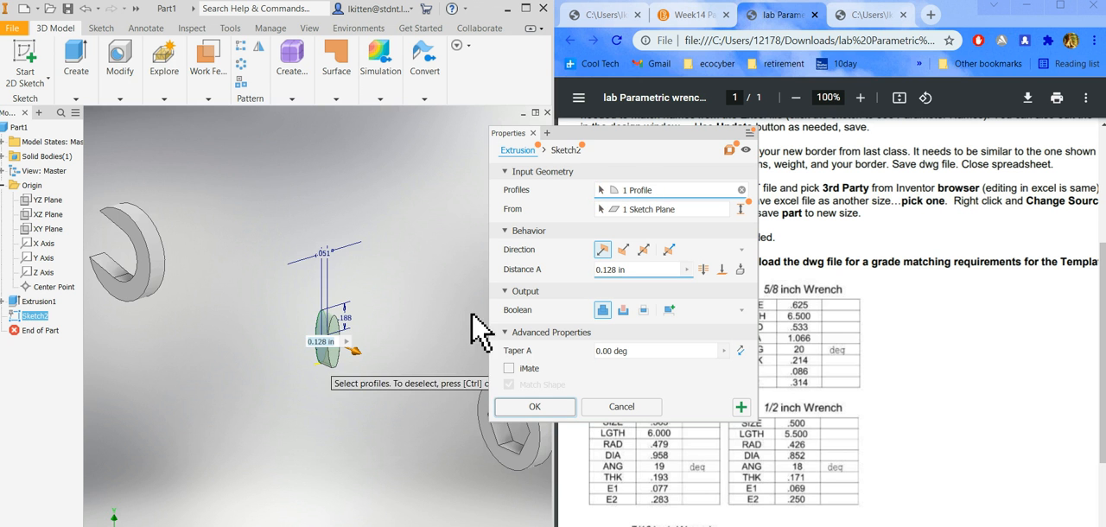
drag(598, 139, 538, 61)
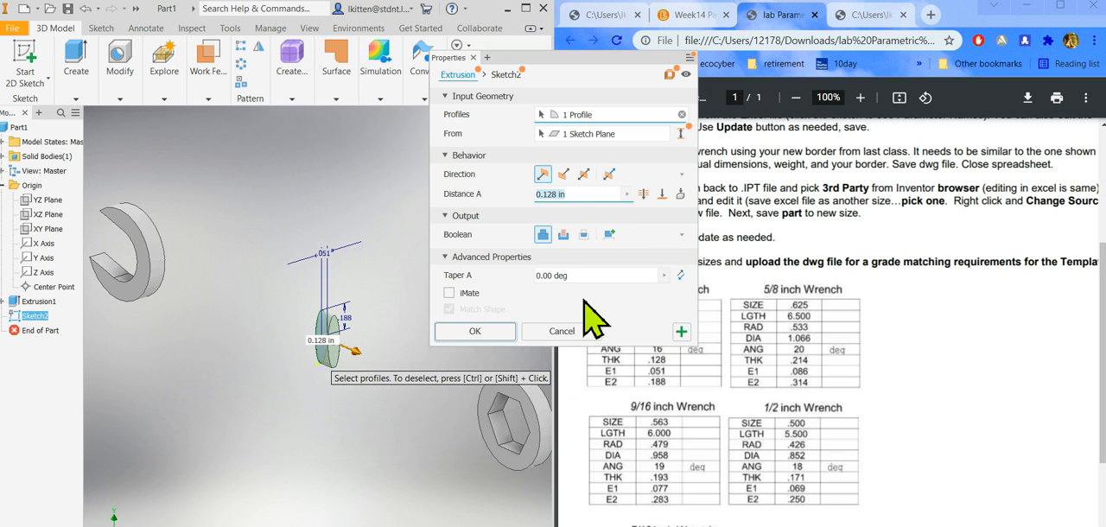
click(662, 196)
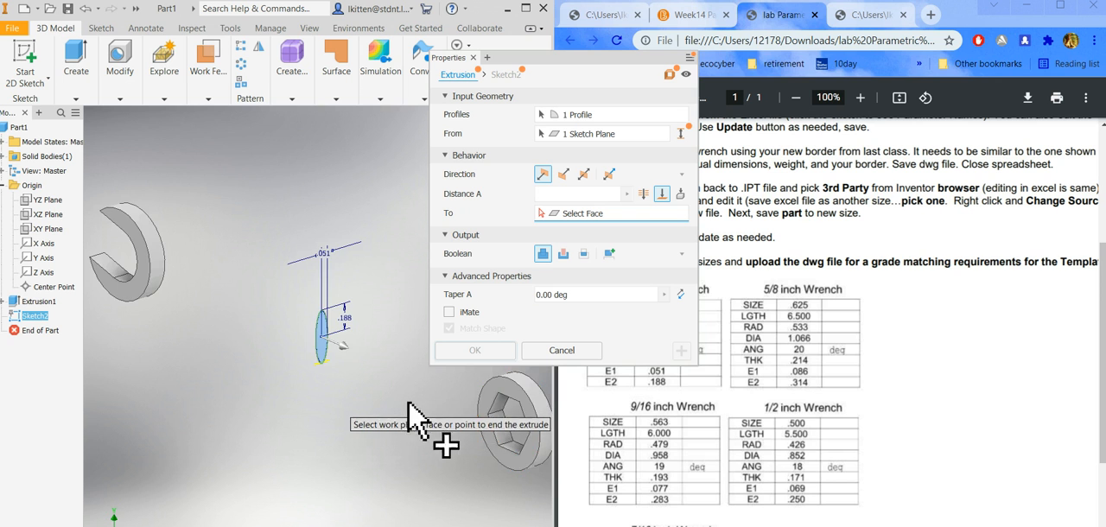
scroll(404, 402, up, 3)
scroll(472, 402, down, 3)
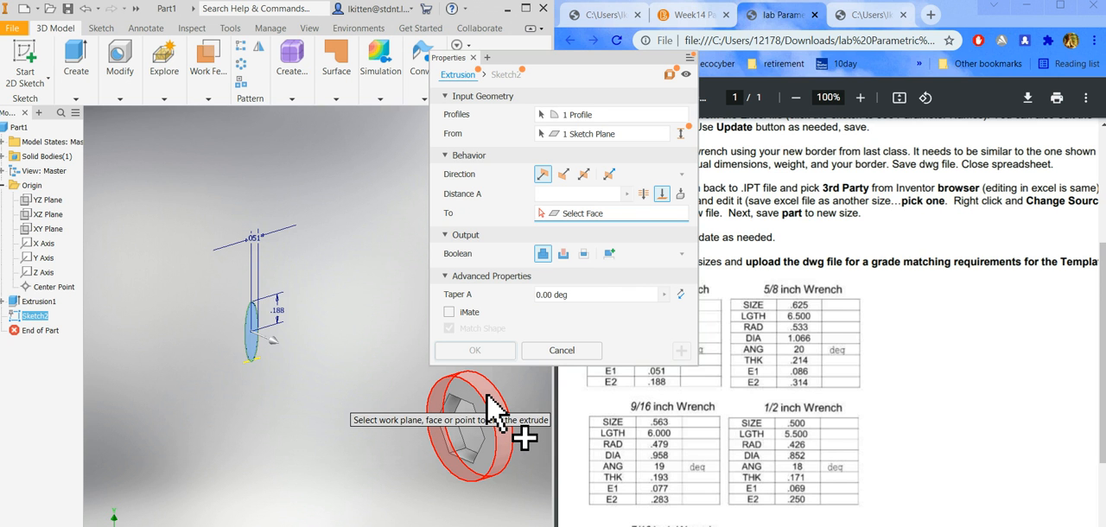
click(495, 406)
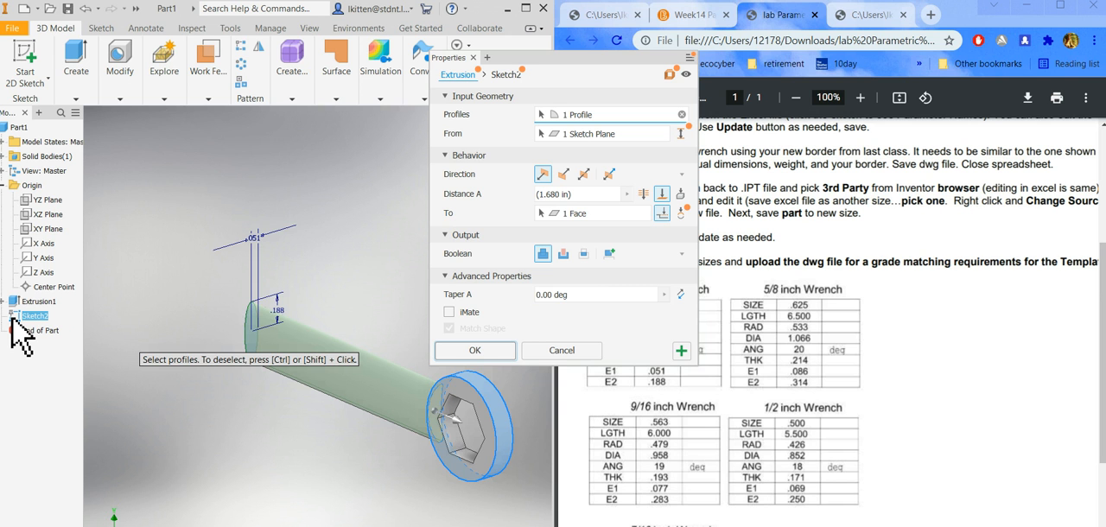
click(682, 351)
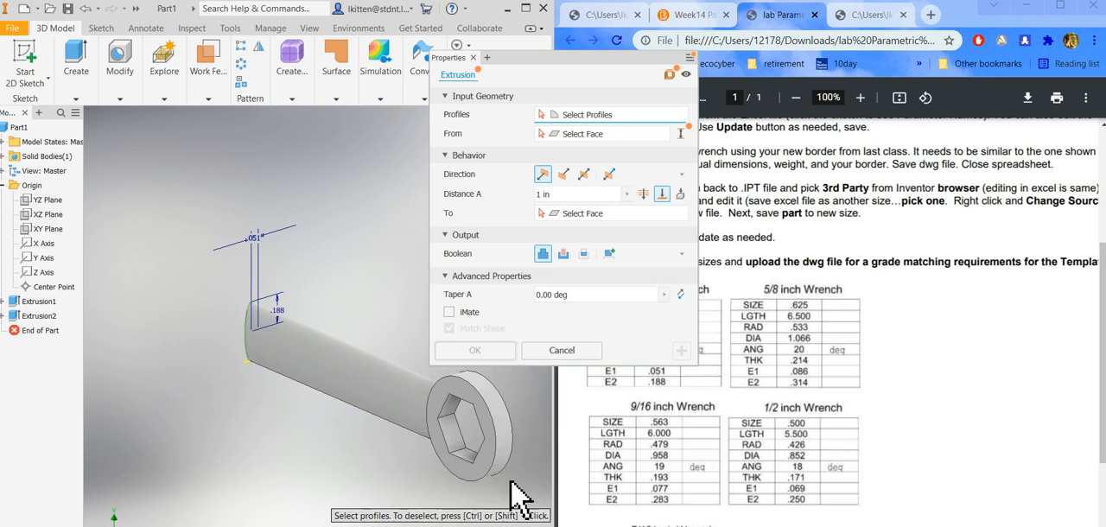
scroll(521, 480, down, 5)
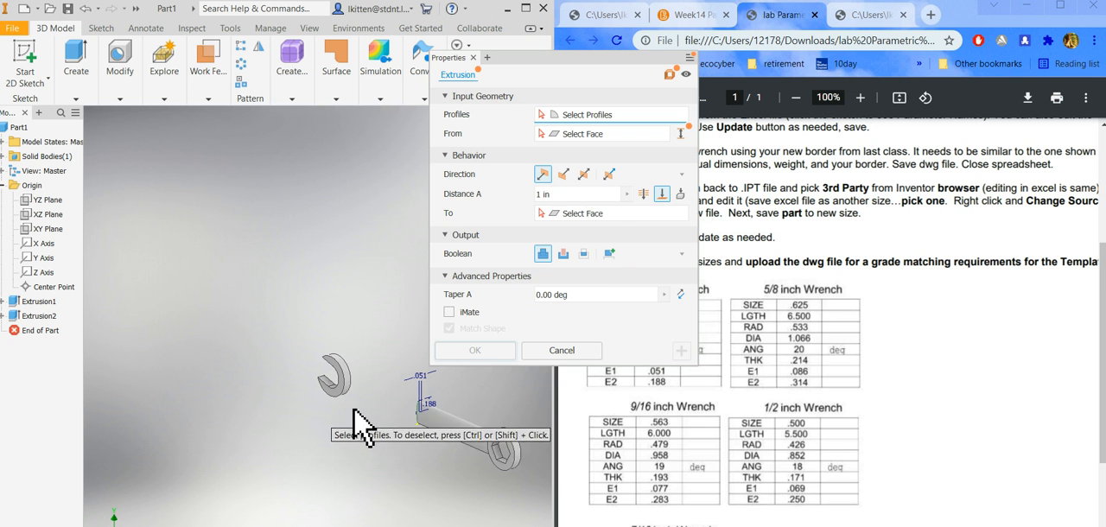
scroll(361, 418, up, 2)
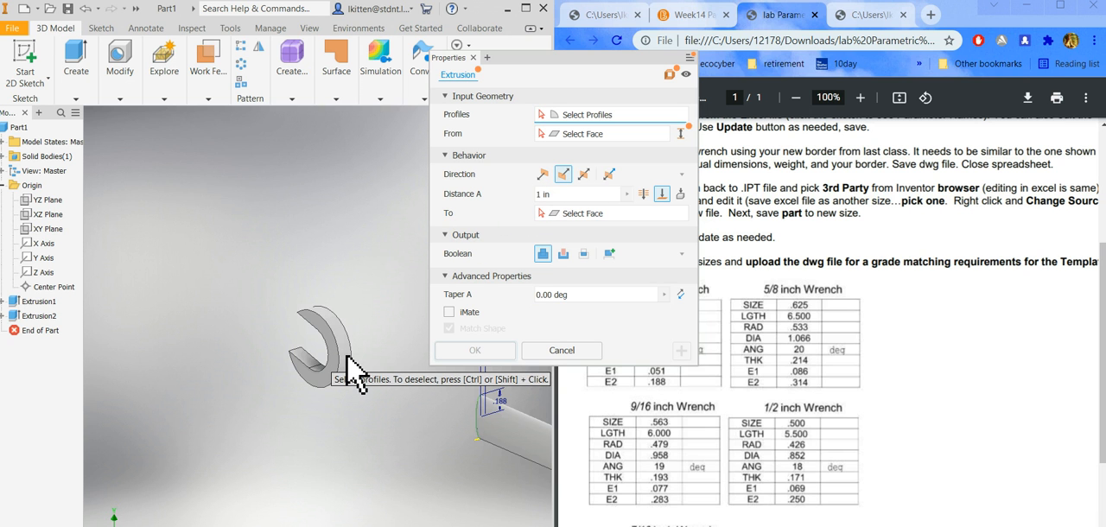
click(483, 426)
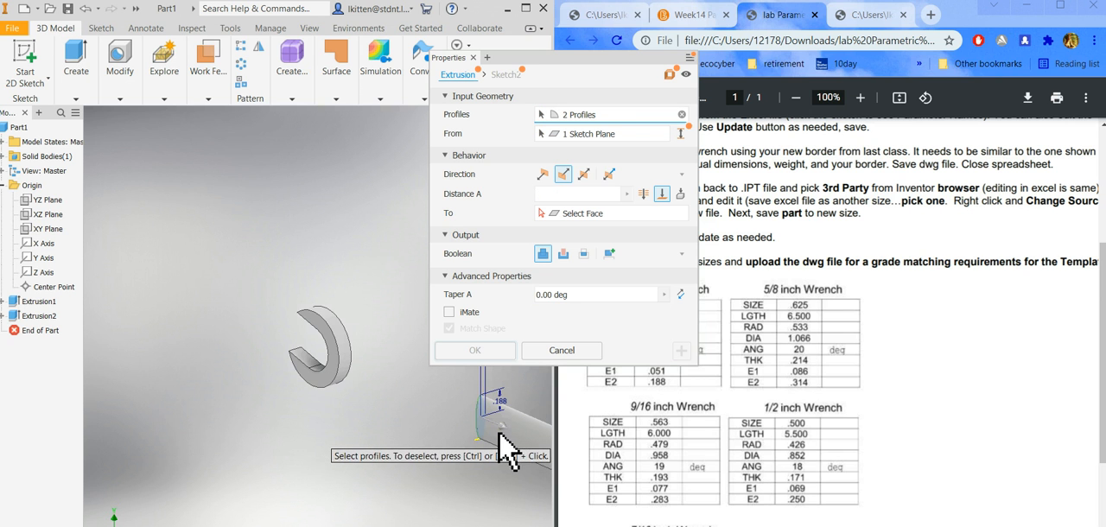
click(547, 179)
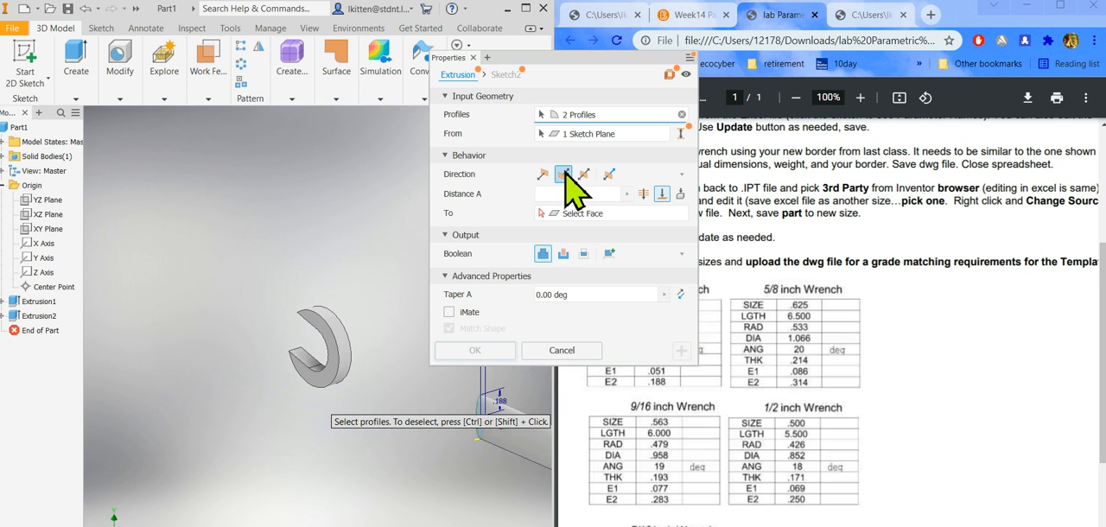
scroll(423, 508, up, 5)
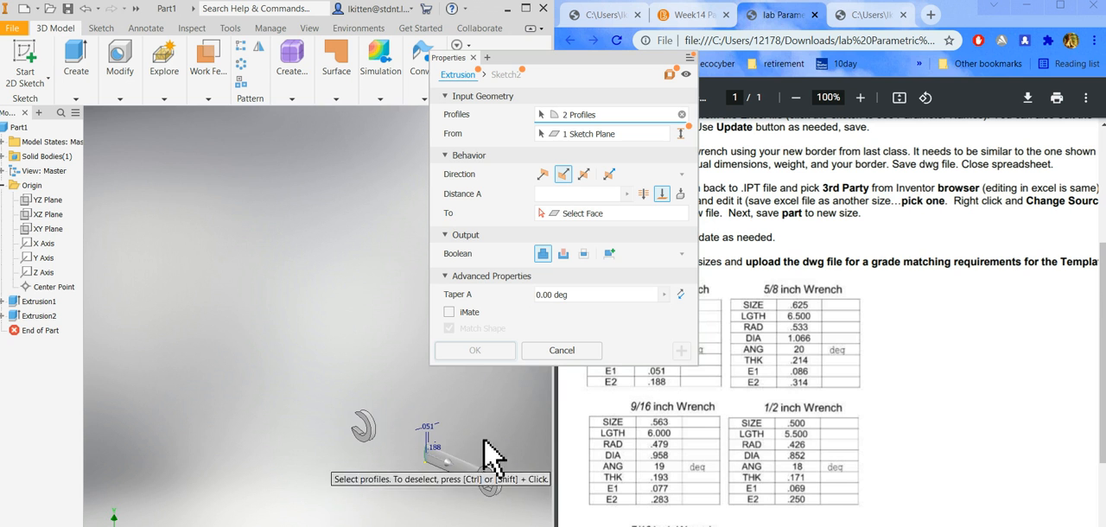
click(566, 174)
click(549, 174)
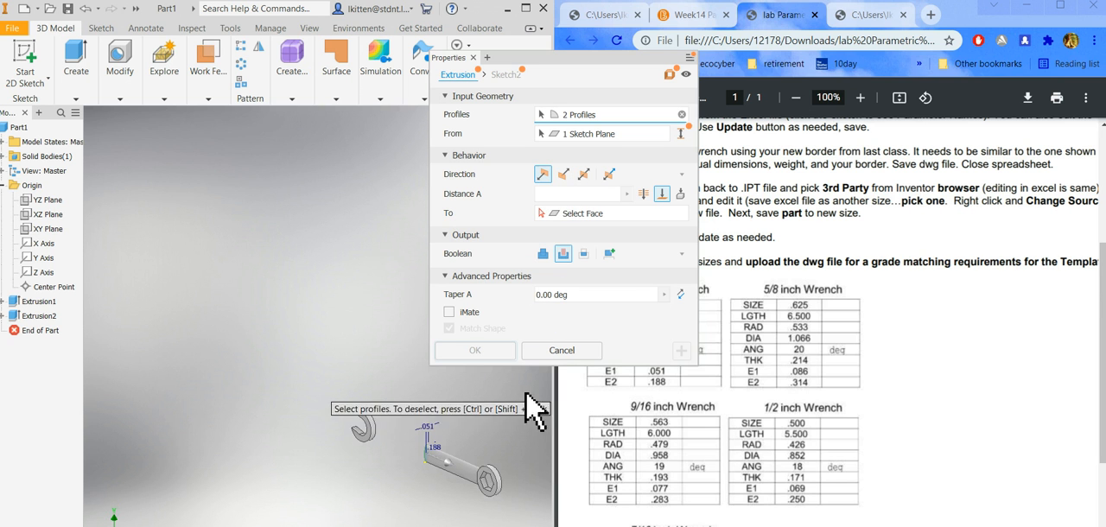
click(563, 351)
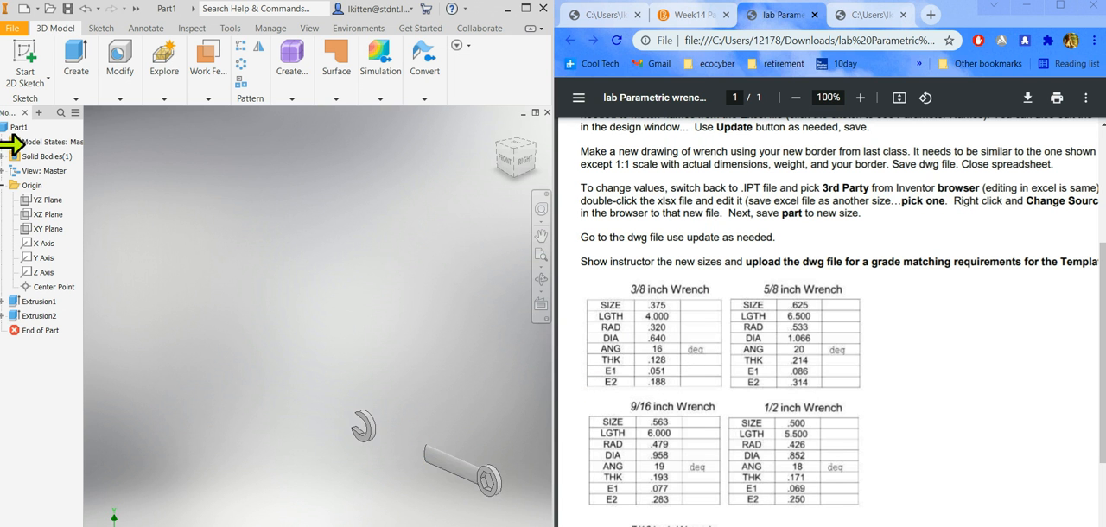
Reopen the existing handle extrusion for editing, reapply it and continue with a new extrusion.
double_click(35, 317)
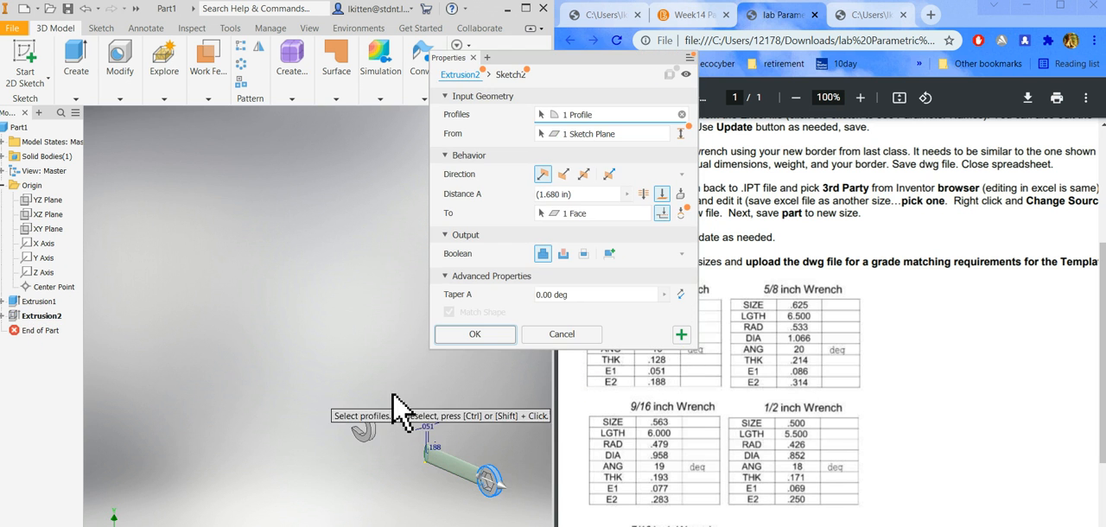
scroll(495, 512, down, 1)
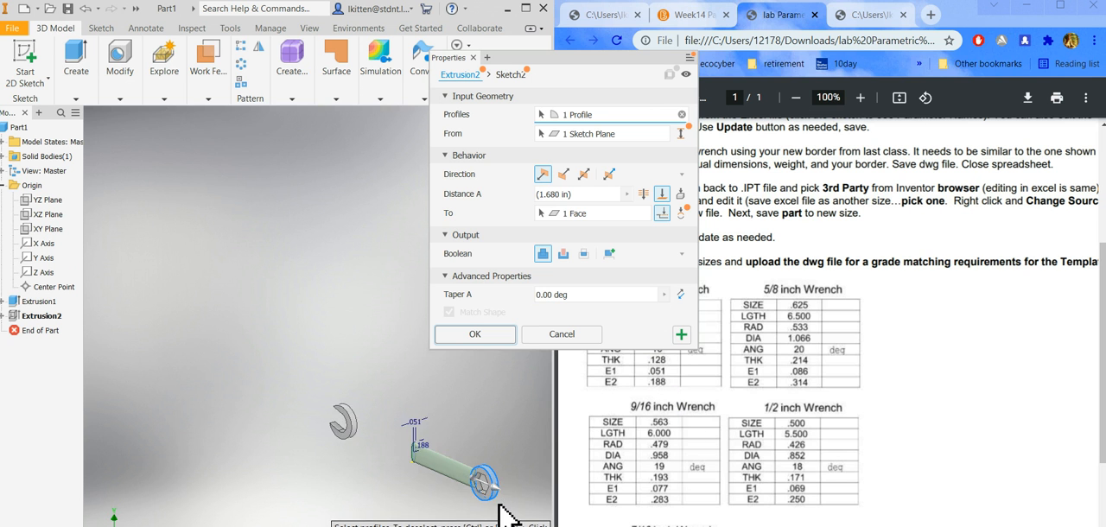
scroll(500, 515, down, 3)
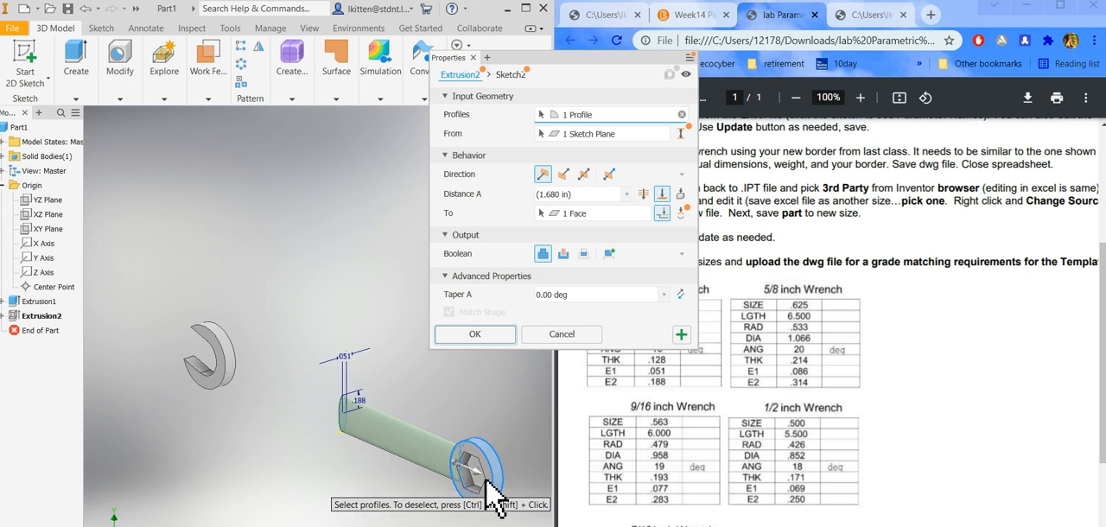
click(682, 337)
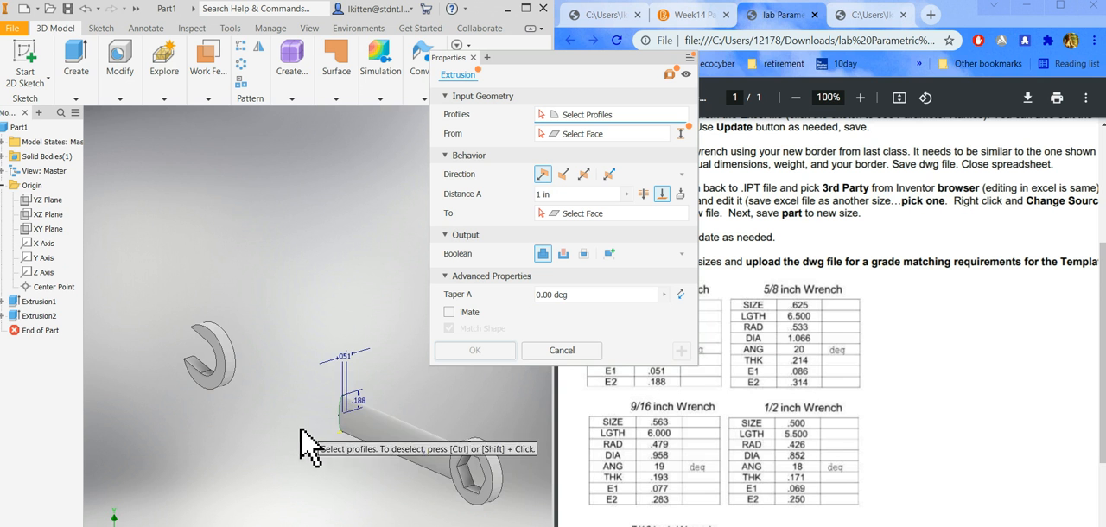
Try to extrude the ellipse in the flipped direction up to the outer round face of the open wrench end.
shift+middle_drag(328, 464, 393, 467)
scroll(329, 482, up, 5)
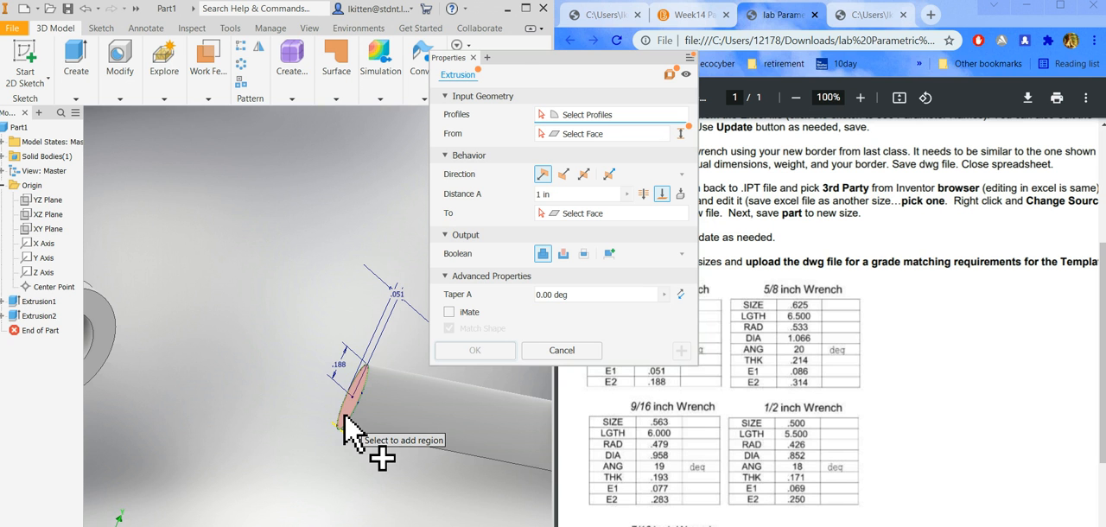
click(344, 423)
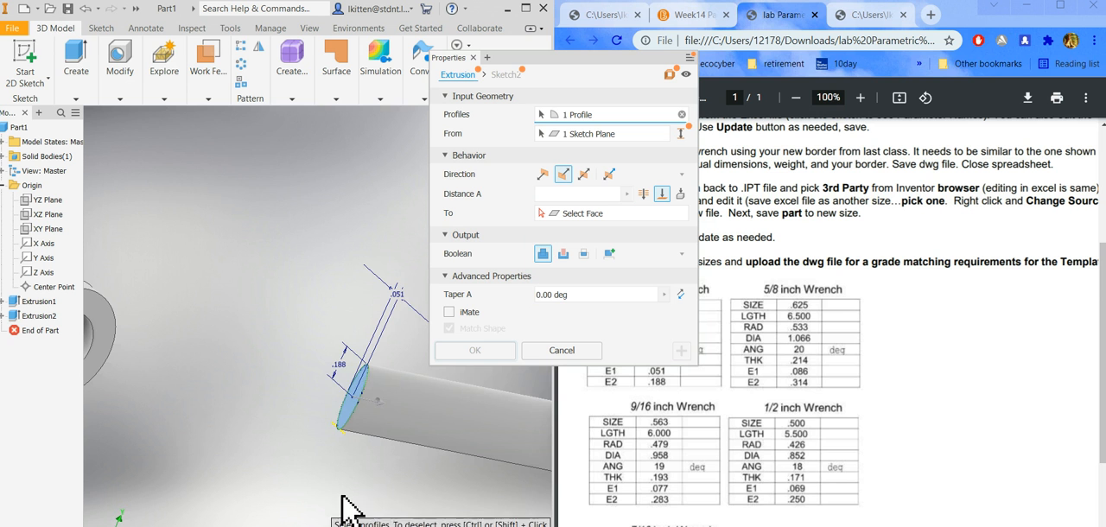
scroll(216, 398, down, 4)
shift+middle_drag(263, 466, 230, 475)
scroll(135, 367, up, 3)
scroll(135, 369, up, 2)
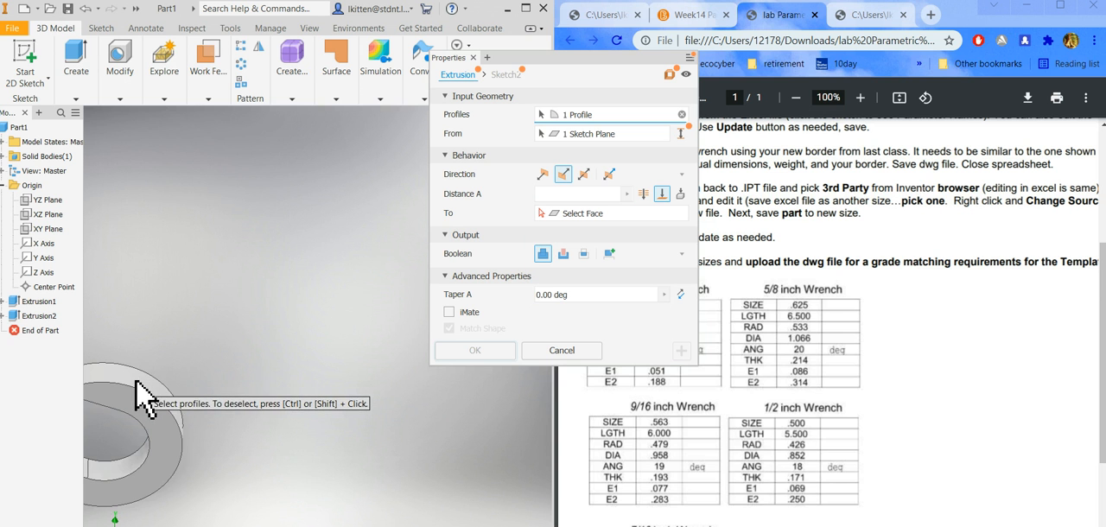
click(662, 195)
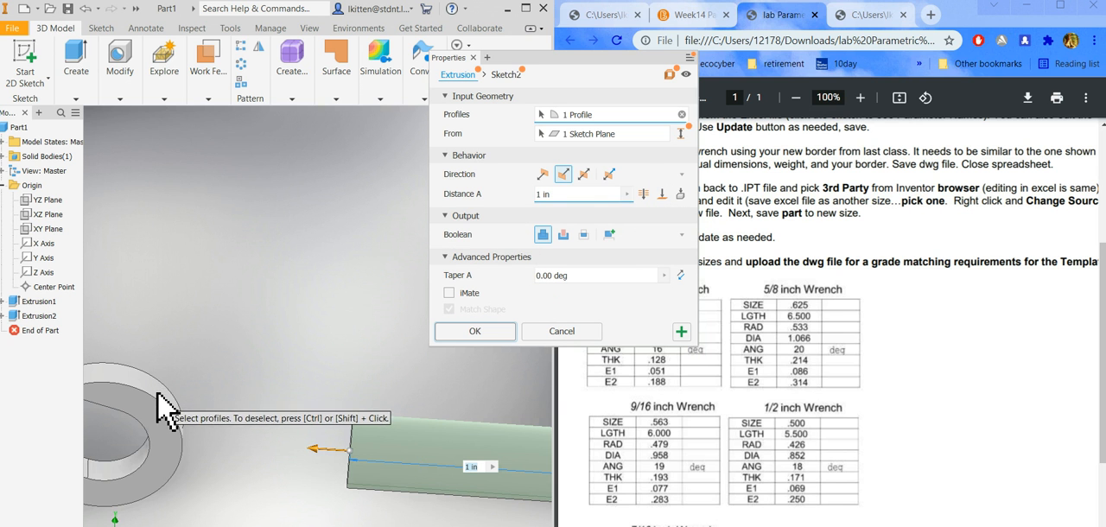
scroll(251, 454, down, 5)
shift+middle_drag(291, 445, 271, 484)
scroll(271, 471, up, 3)
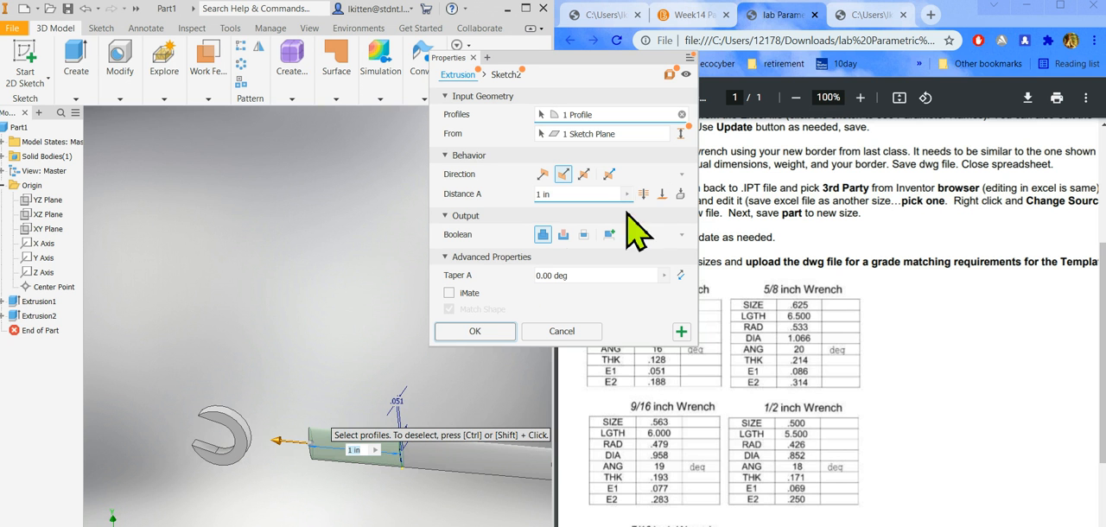
click(662, 194)
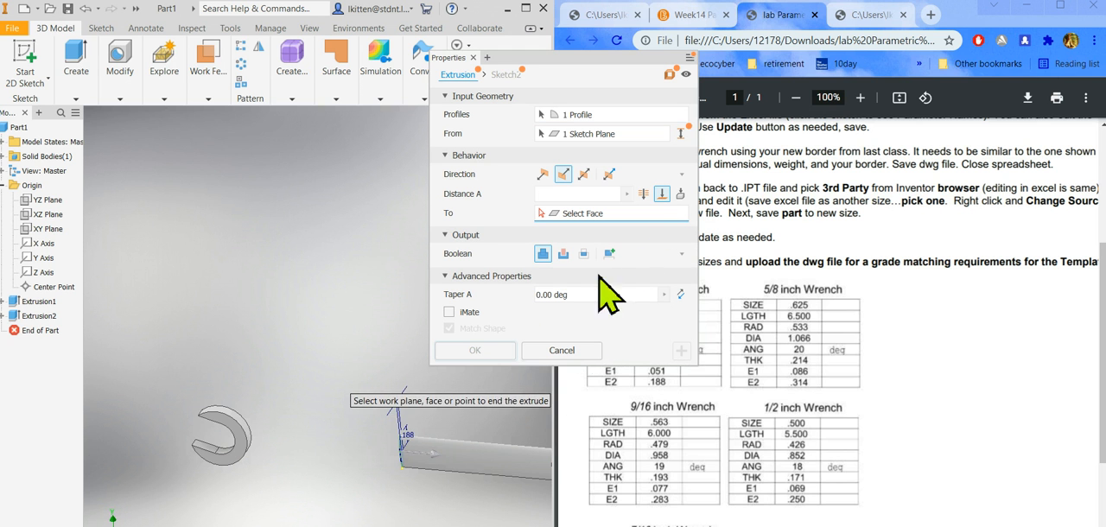
scroll(285, 475, up, 3)
click(250, 445)
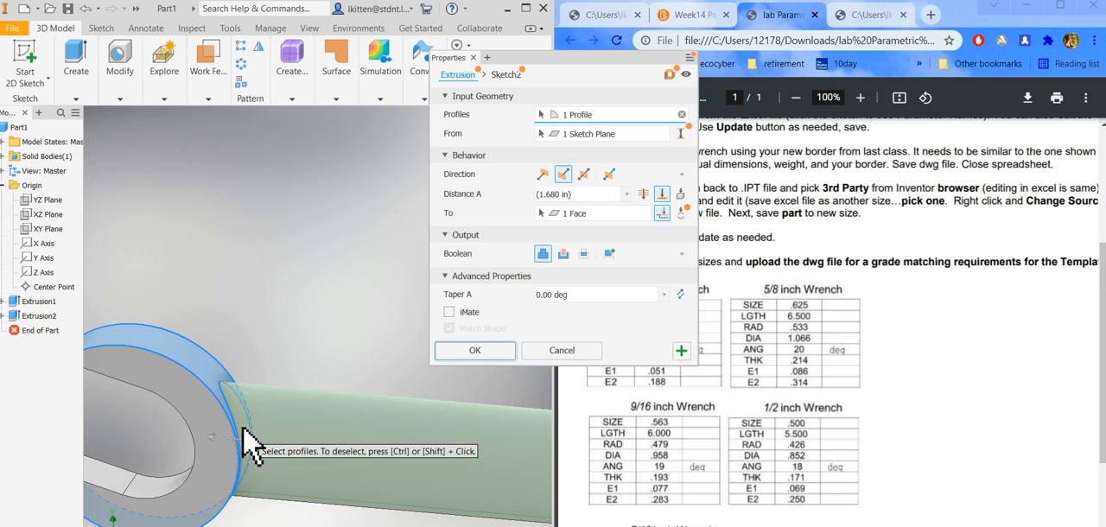
scroll(251, 445, down, 5)
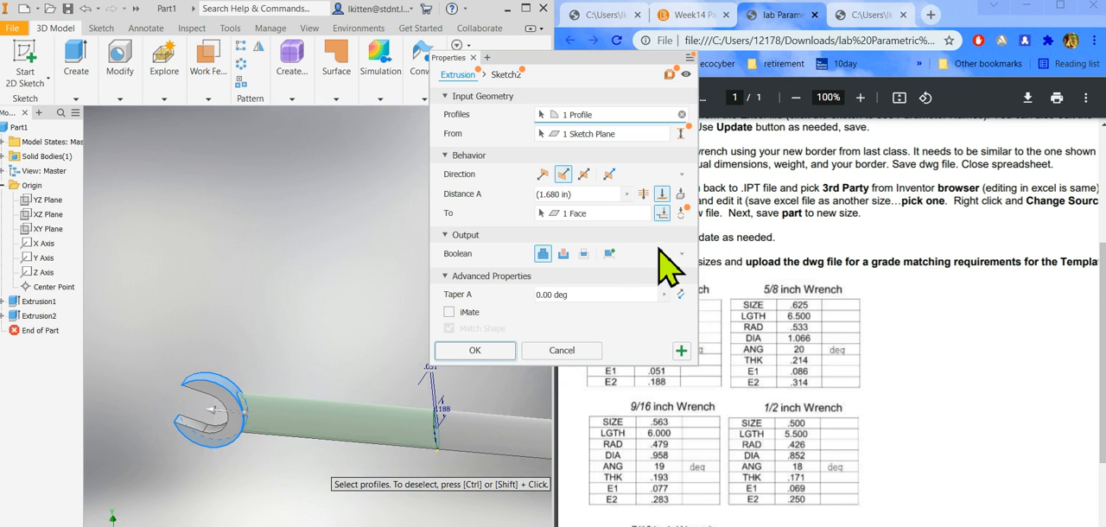
click(560, 352)
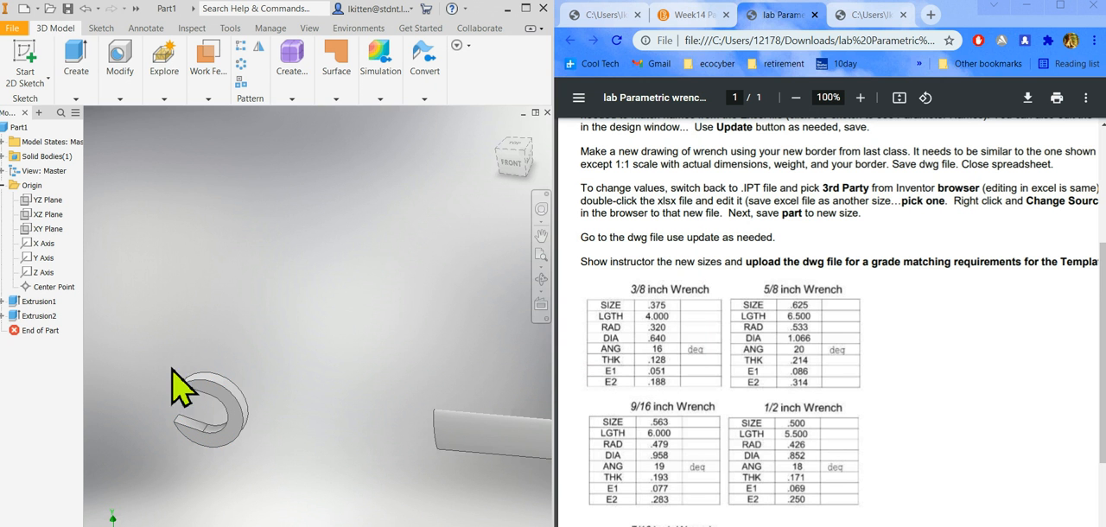
Undo the handle extrusion, re-extrude the ellipse up to the outer round face of the hexagonal wrench end, and continue with another extrusion.
click(86, 8)
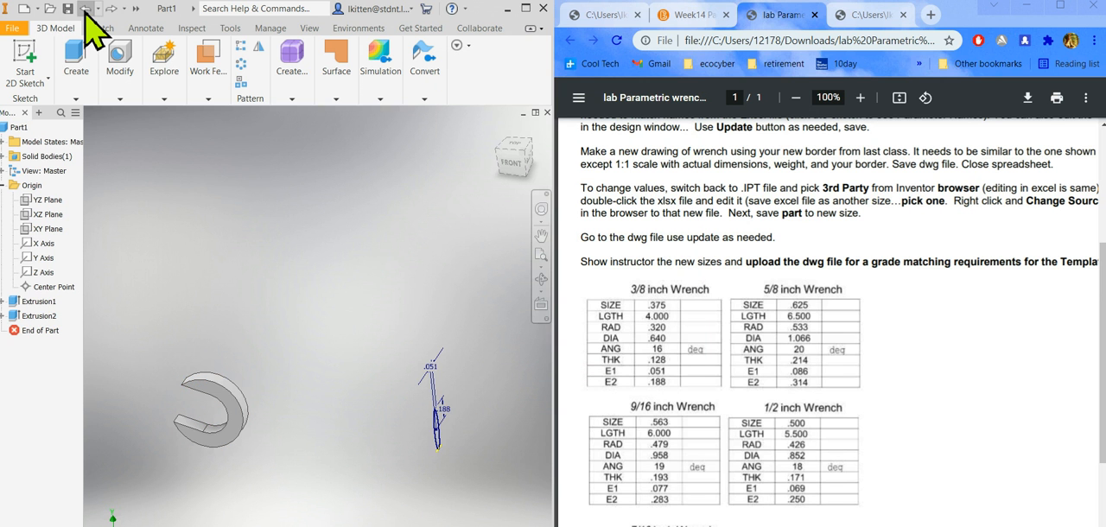
click(82, 71)
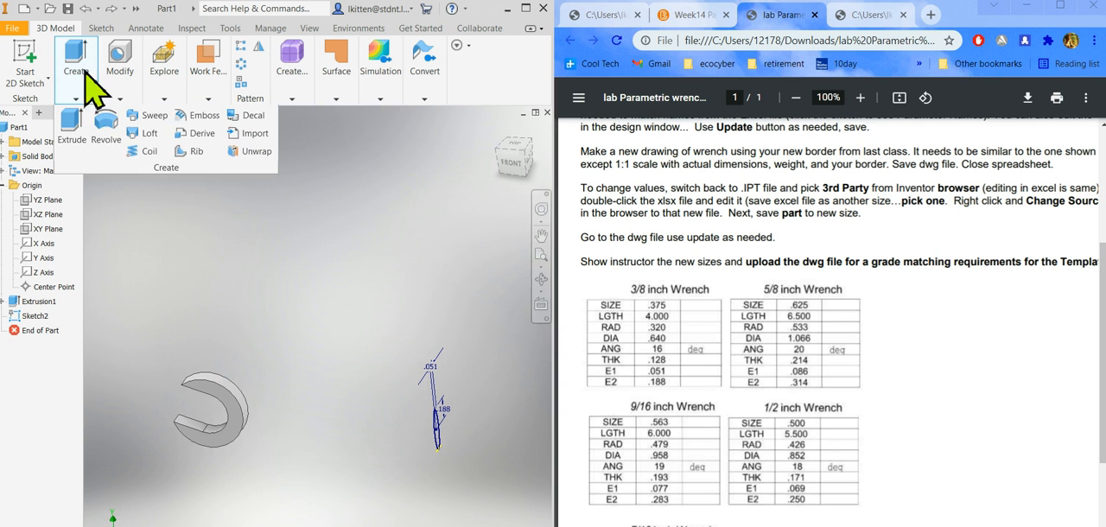
click(78, 132)
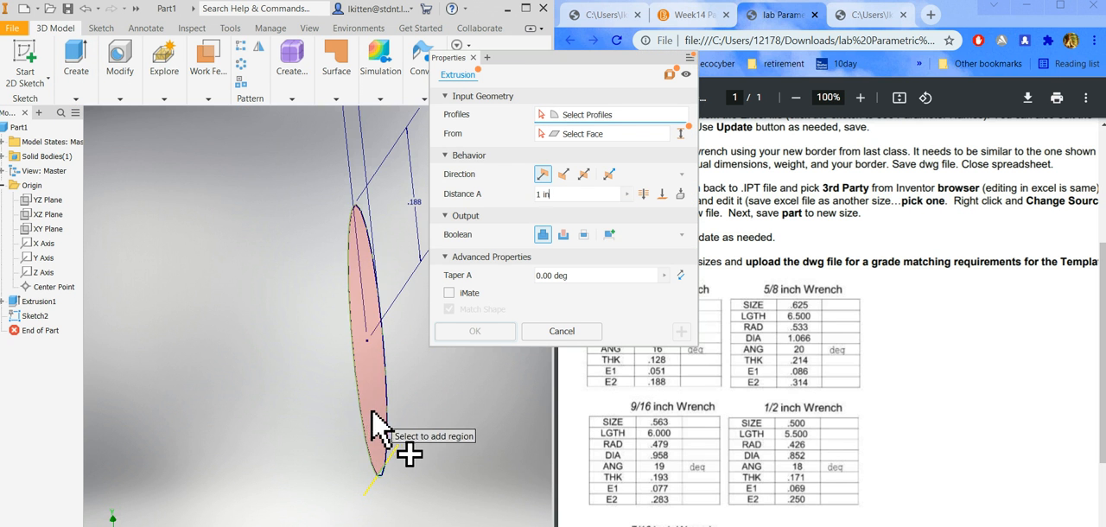
click(389, 453)
scroll(225, 428, down, 5)
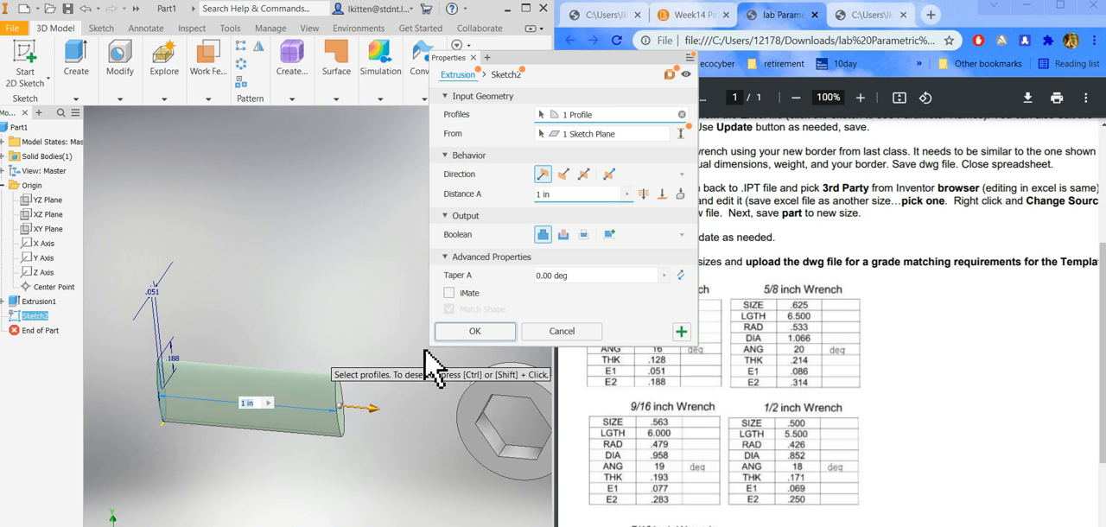
click(661, 196)
scroll(347, 448, up, 3)
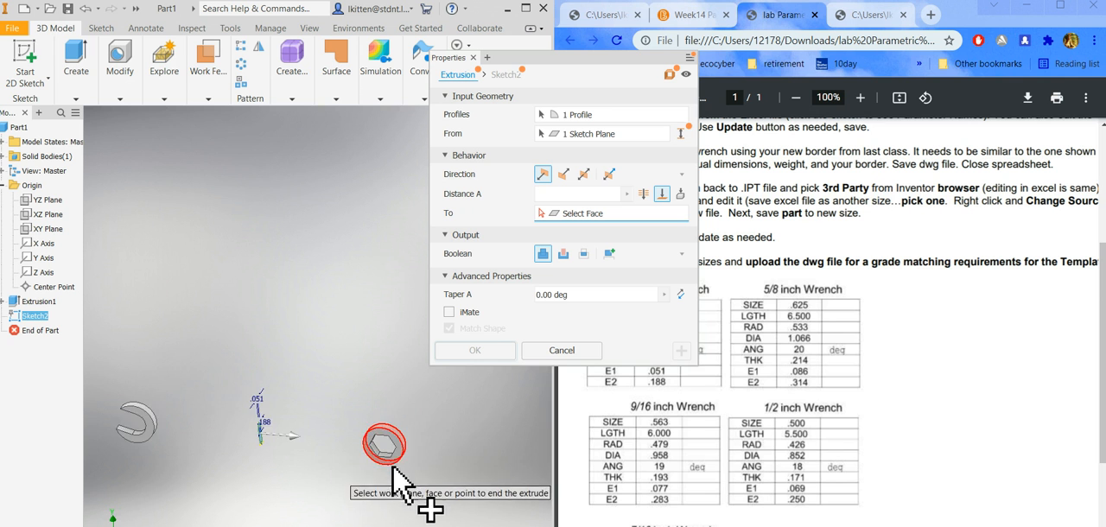
scroll(392, 462, down, 4)
click(416, 399)
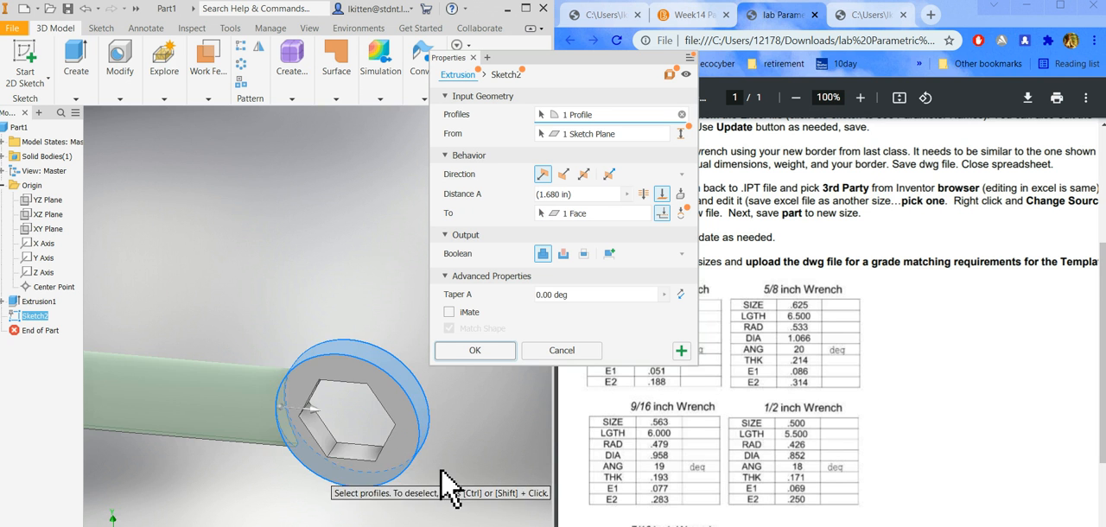
scroll(440, 463, up, 3)
click(682, 351)
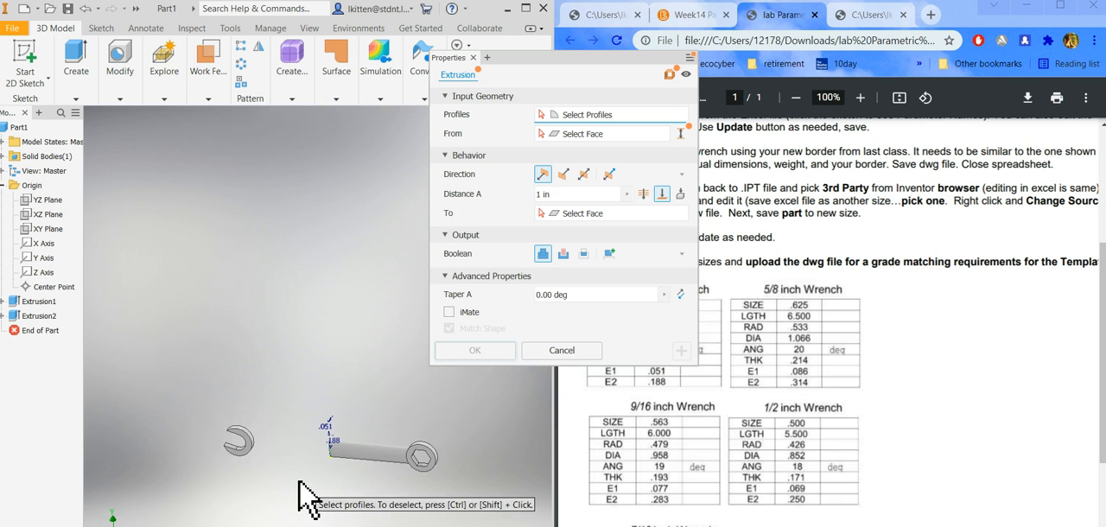
Extrude the same ellipse in the flipped direction up to the outer round face of the open wrench end, joined to the body.
shift+middle_drag(297, 485, 331, 479)
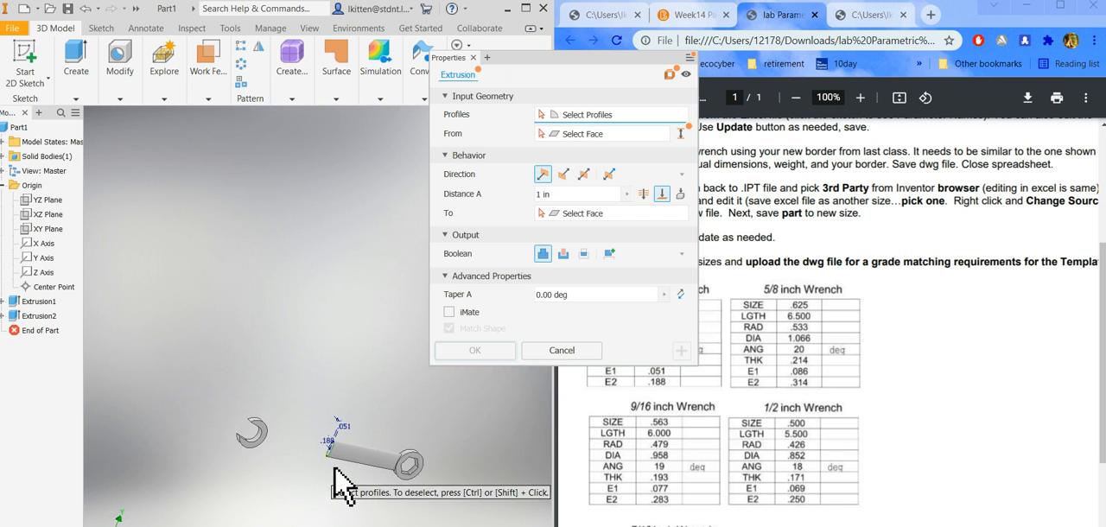
scroll(334, 480, down, 6)
click(361, 432)
scroll(328, 497, up, 5)
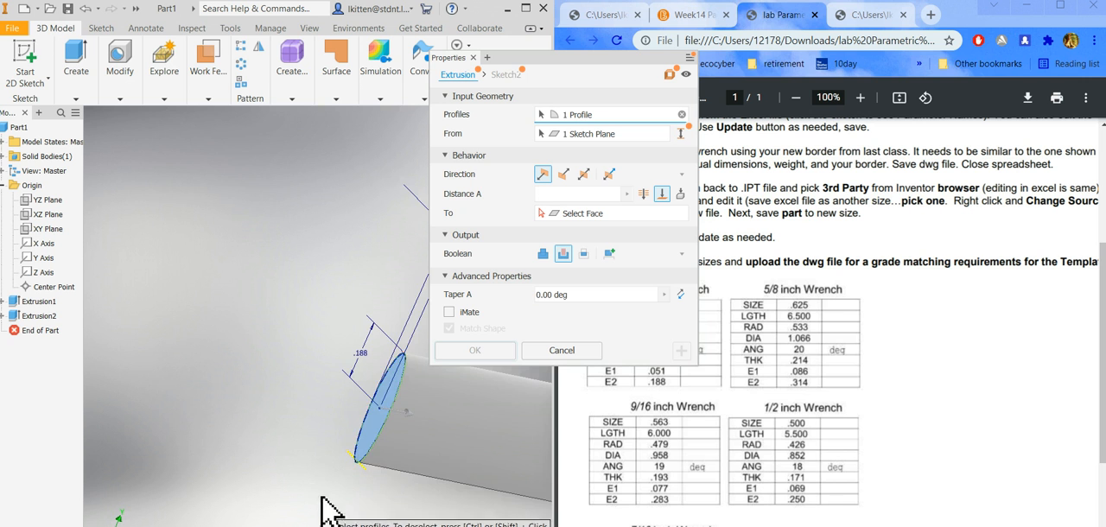
click(662, 195)
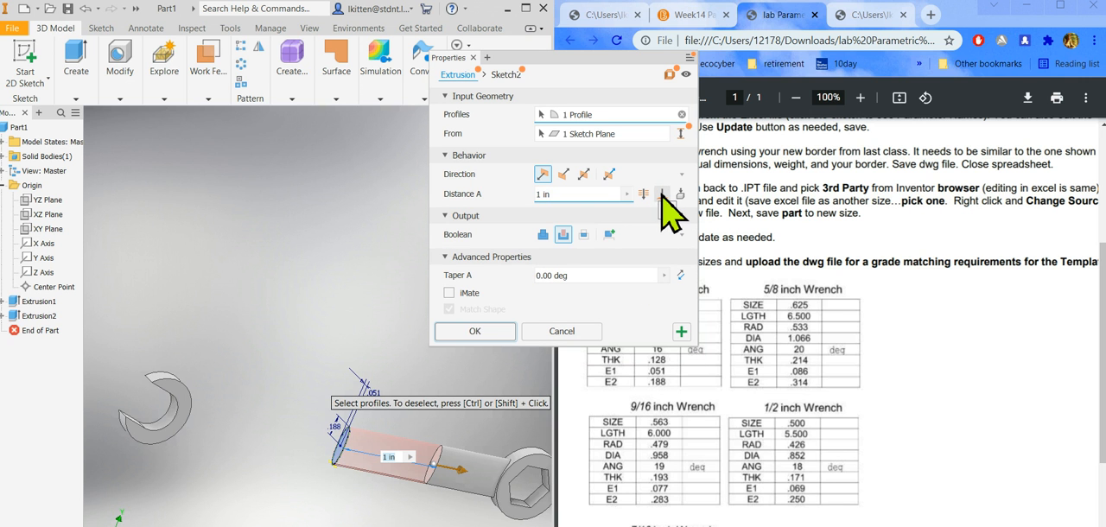
click(663, 196)
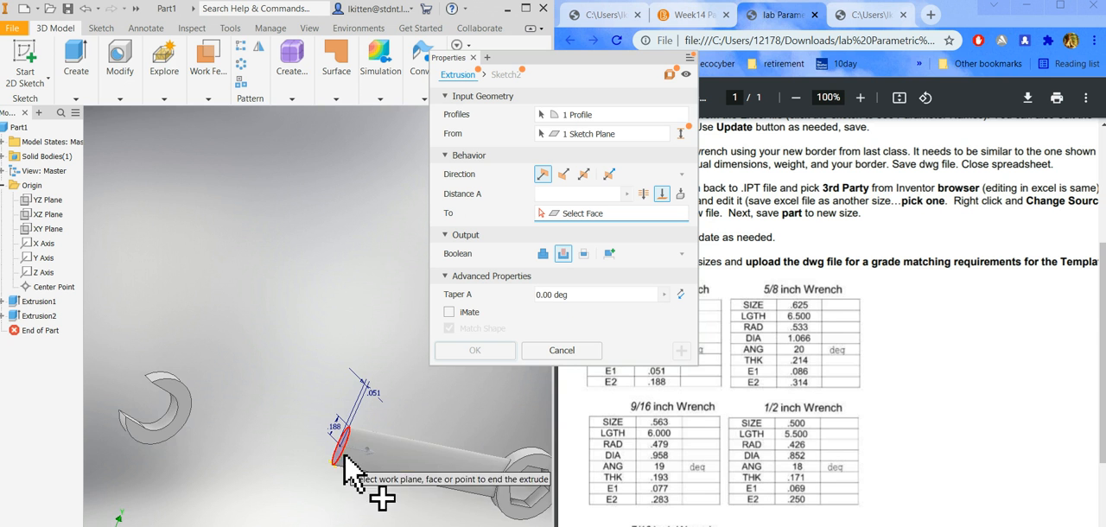
scroll(251, 462, down, 3)
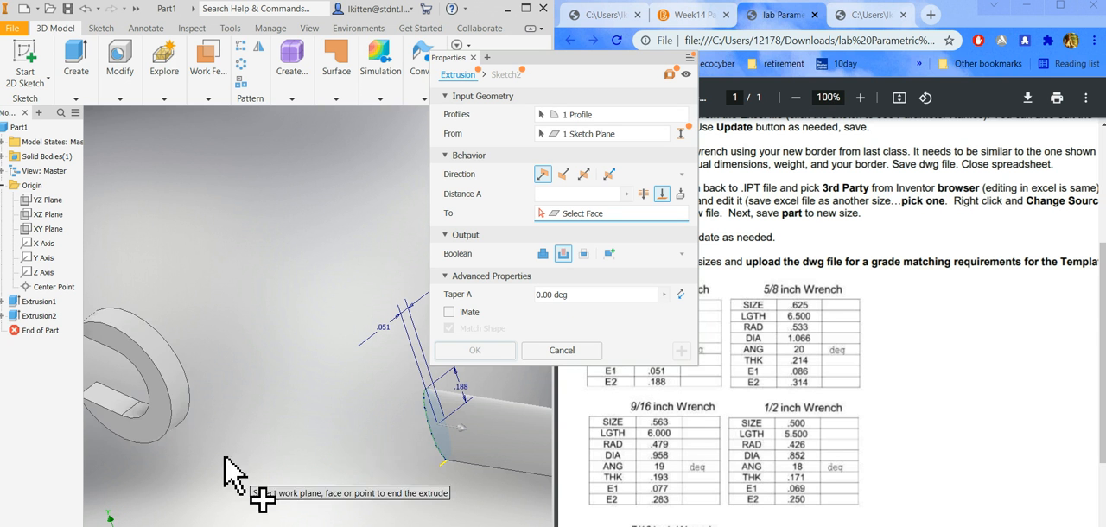
click(175, 406)
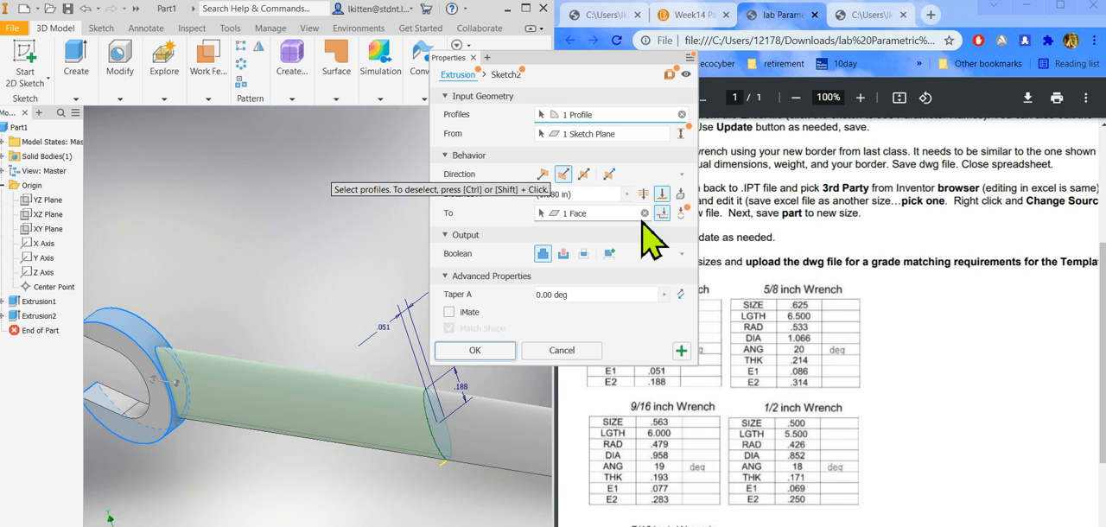
click(474, 350)
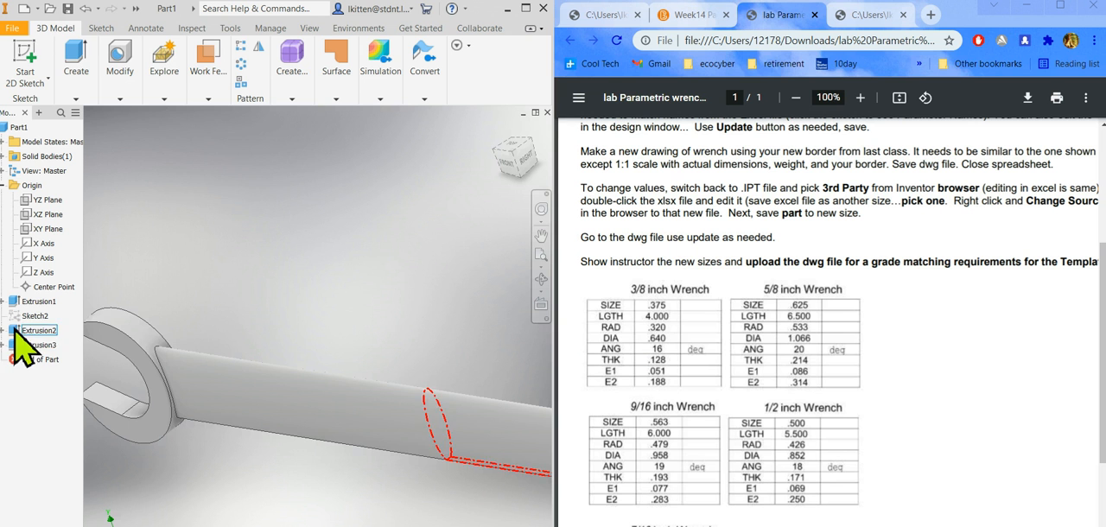
Check the wrench as a whole and undo the handle extrusion towards the open end.
scroll(420, 309, down, 5)
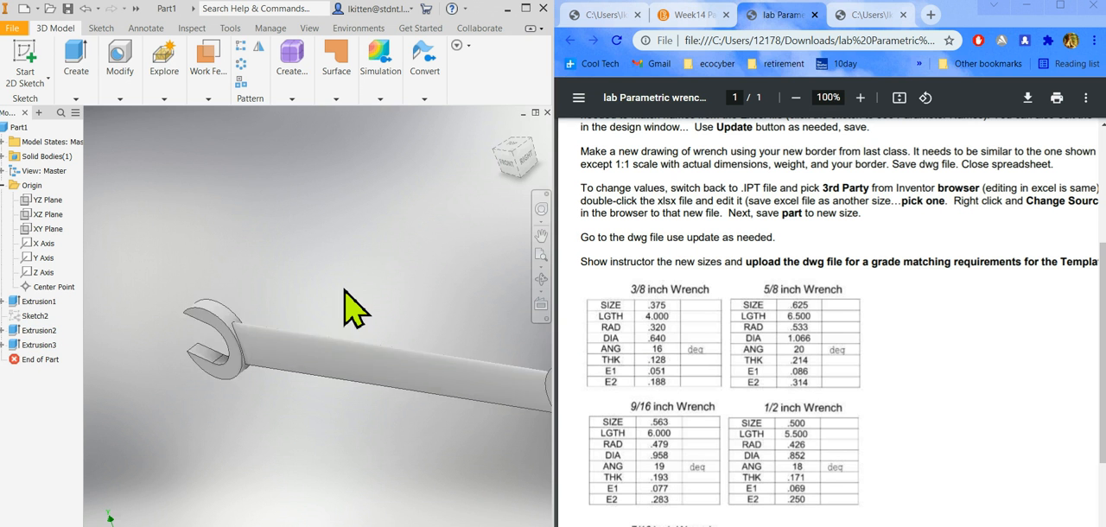
shift+middle_drag(385, 371, 395, 389)
scroll(395, 390, up, 5)
scroll(286, 363, down, 5)
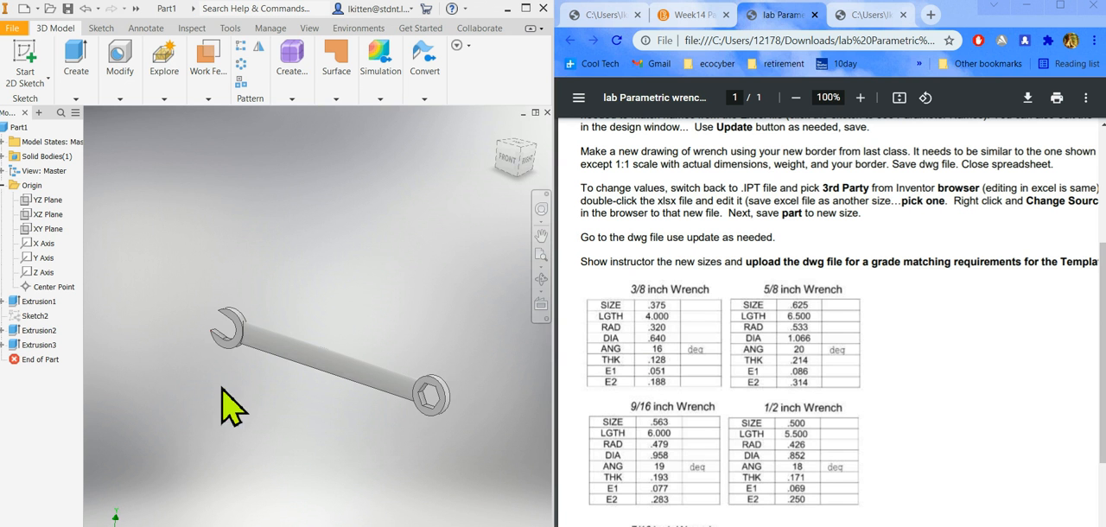
click(84, 9)
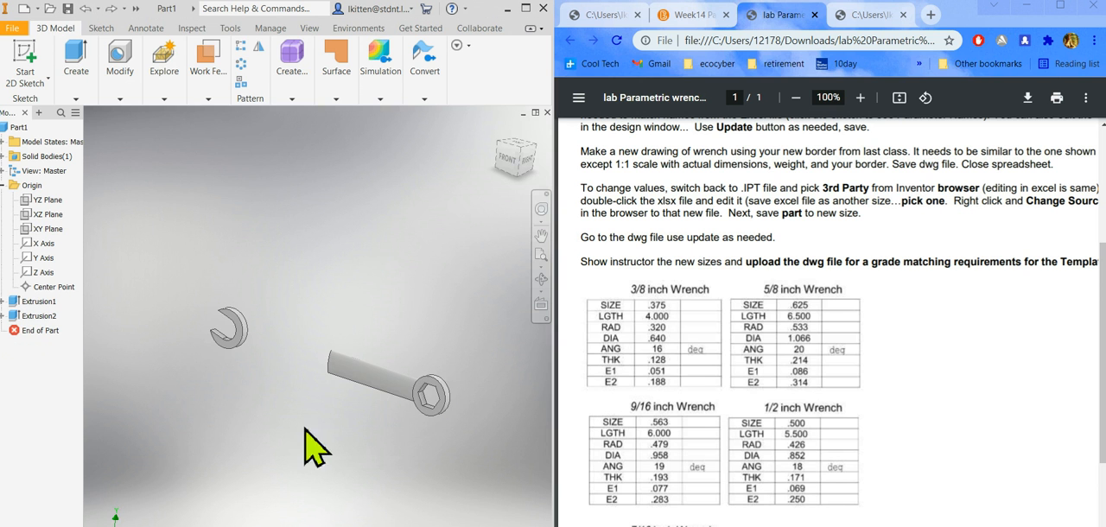
Share the ellipse sketch used by the handle extrusion so it can be reused for another feature.
shift+middle_drag(310, 425, 366, 430)
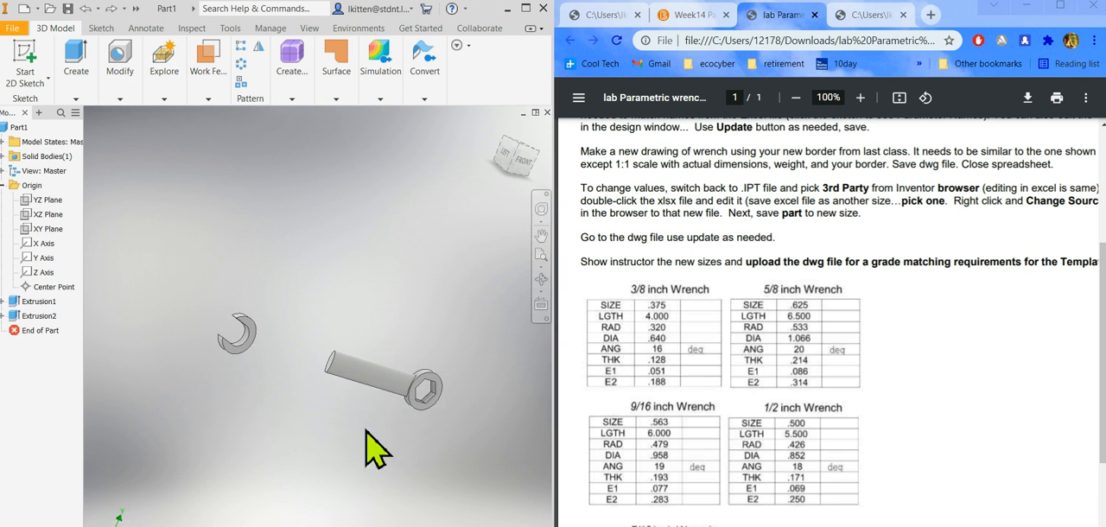
scroll(315, 365, down, 4)
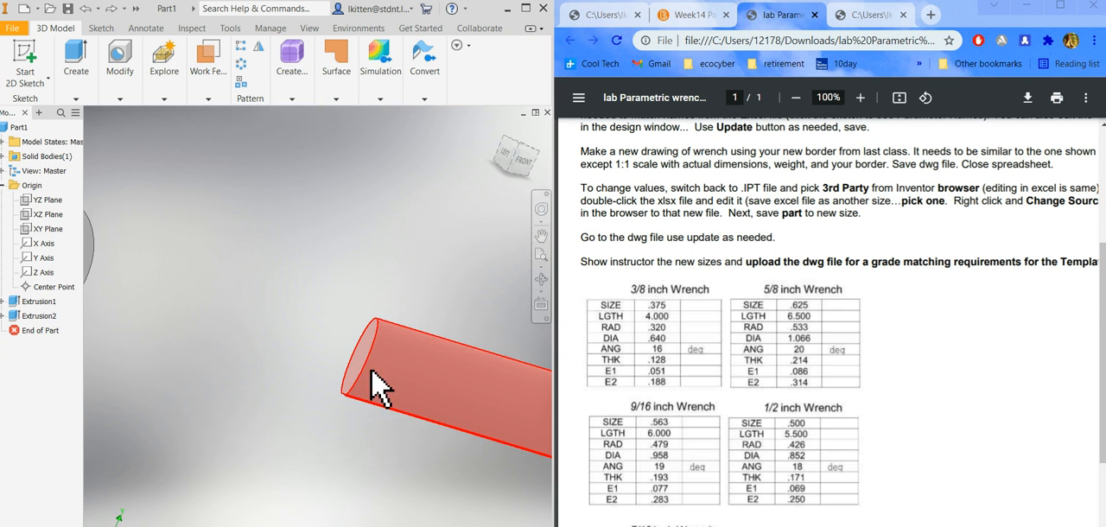
click(4, 317)
right_click(31, 341)
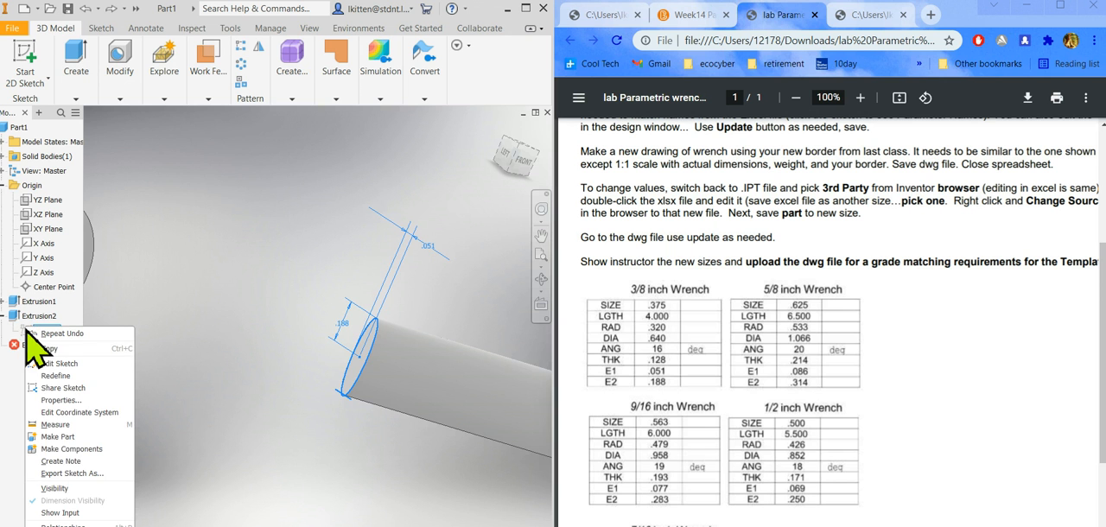
click(55, 391)
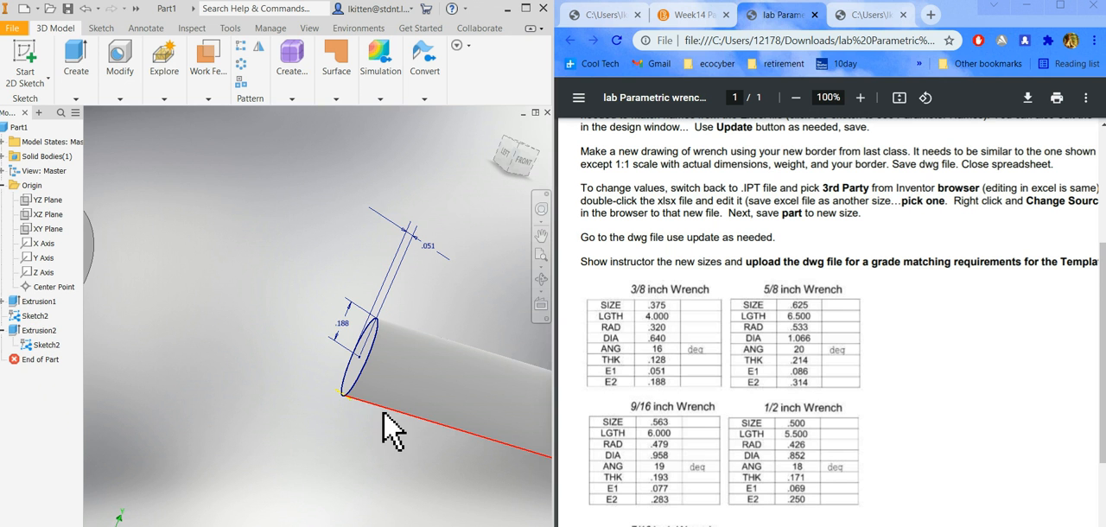
scroll(383, 413, up, 3)
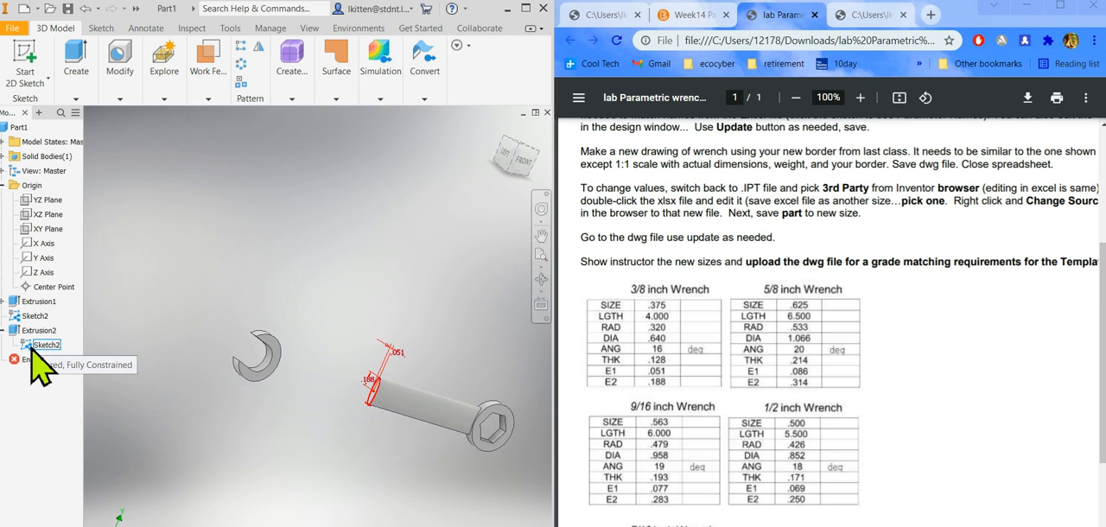
Extrude the shared ellipse in the flipped direction up to the open wrench end's outer round face, joining it to the body.
click(77, 98)
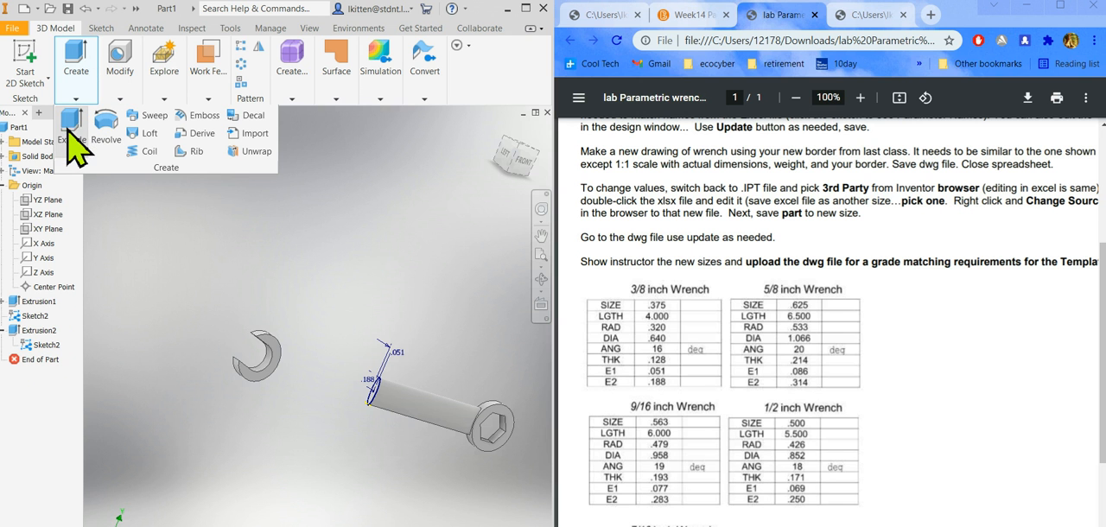
click(72, 138)
scroll(363, 415, up, 6)
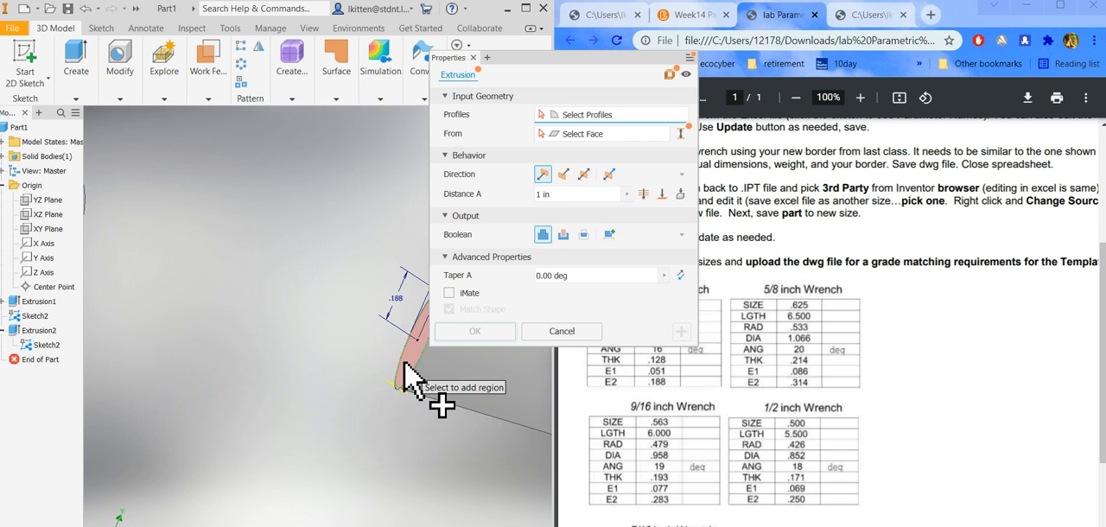
click(406, 378)
scroll(340, 469, down, 5)
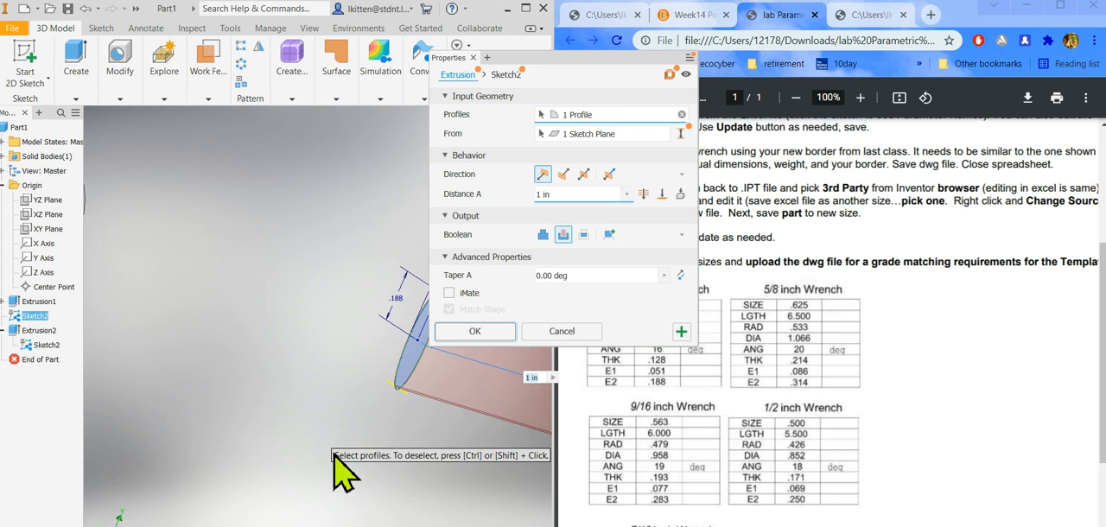
click(662, 193)
scroll(358, 413, up, 5)
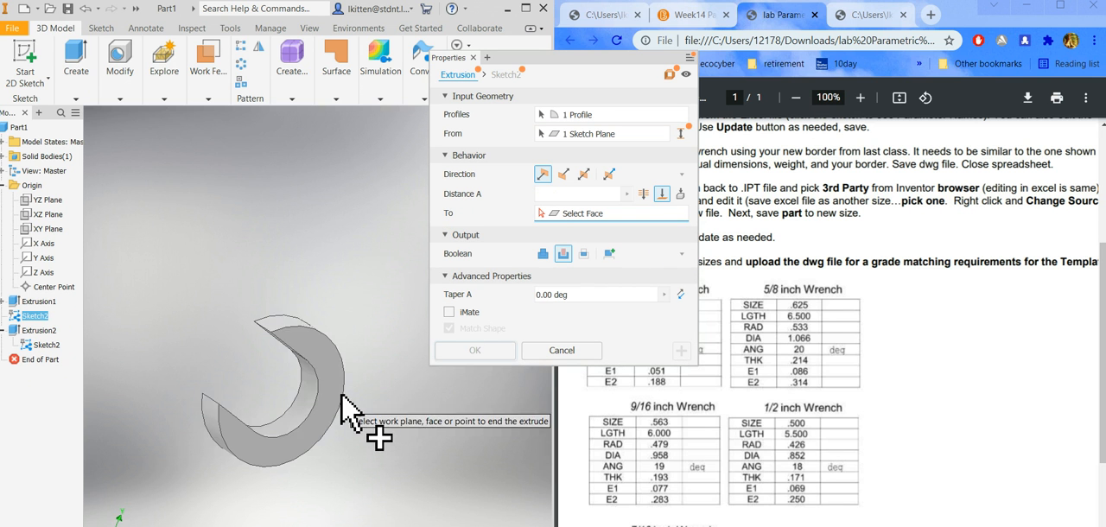
click(281, 329)
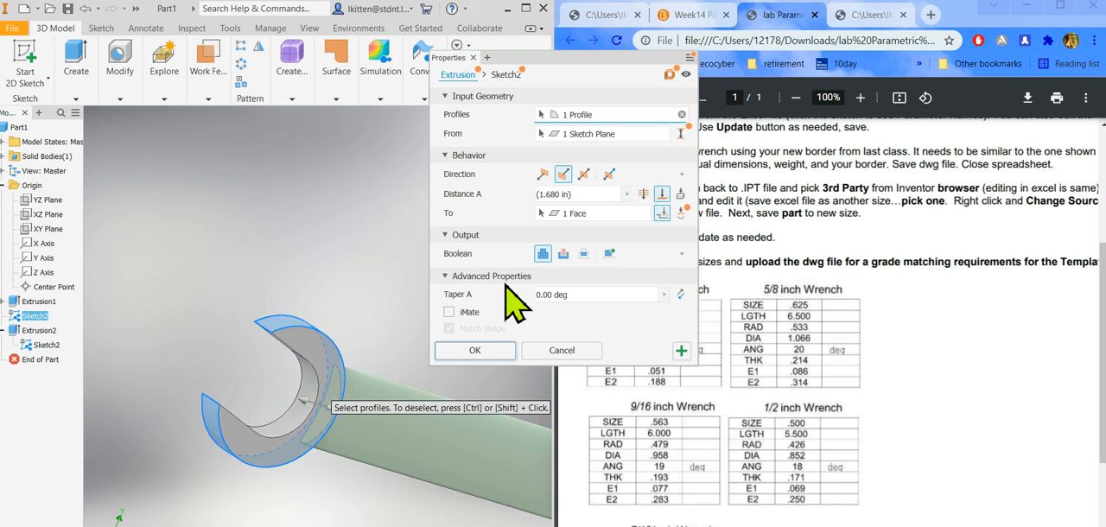
click(475, 350)
Inspect the joined wrench from several angles and review the lab instructions on sketch visibility, dimension expressions and spreadsheet linking.
scroll(320, 473, down, 5)
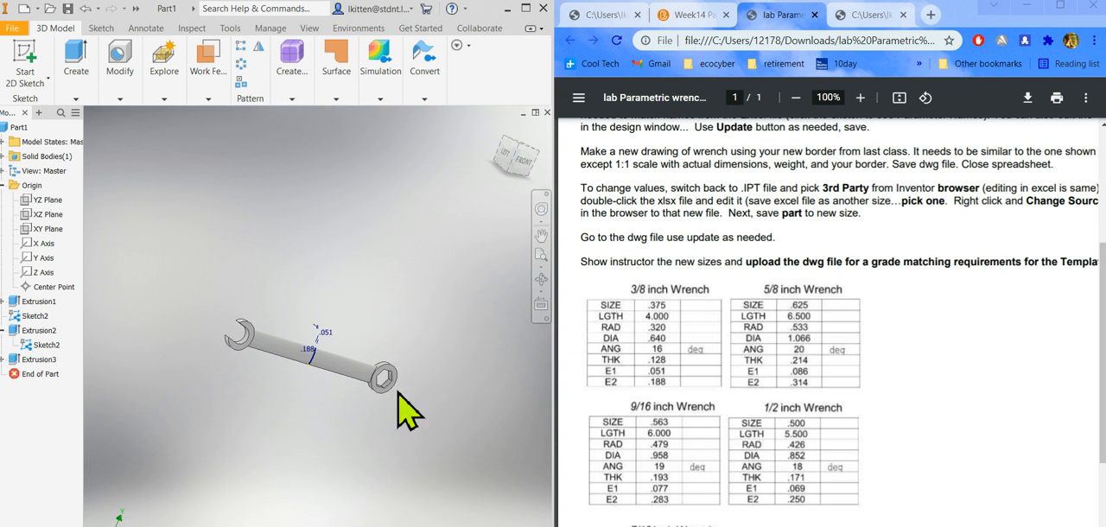
shift+middle_drag(375, 411, 302, 403)
scroll(296, 364, up, 2)
scroll(285, 317, down, 3)
scroll(284, 316, up, 1)
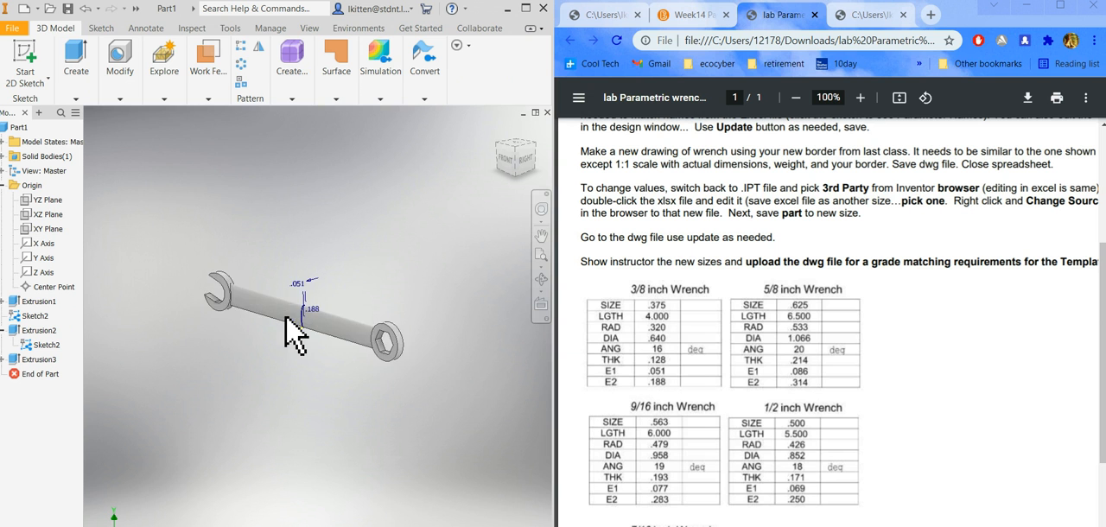
scroll(329, 290, up, 3)
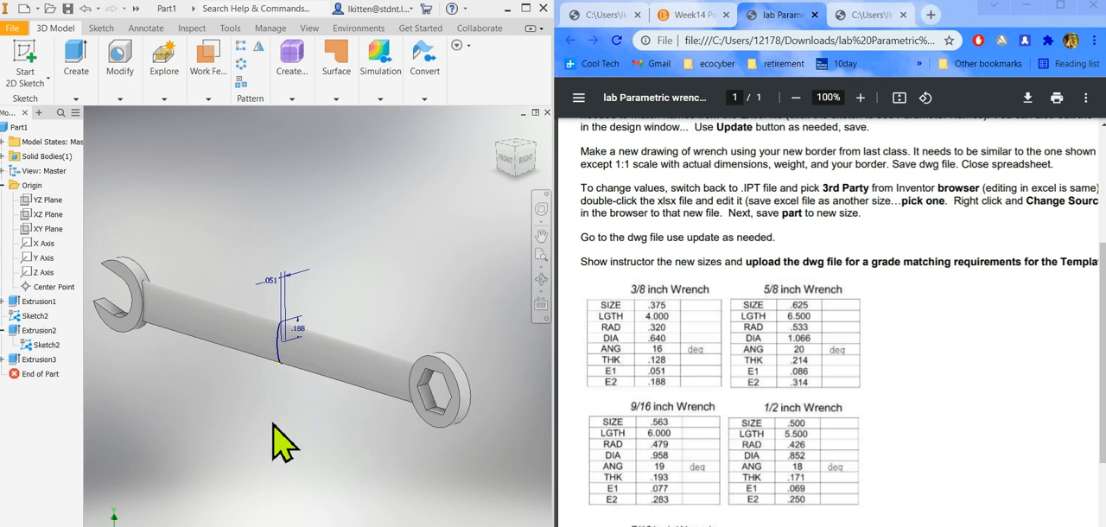
shift+middle_drag(294, 441, 285, 420)
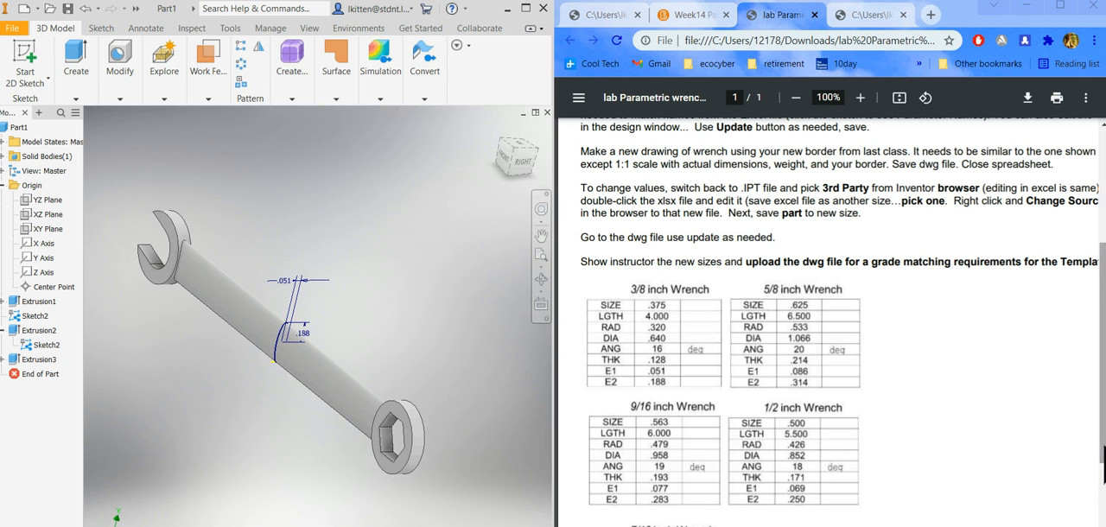
scroll(1091, 276, up, 5)
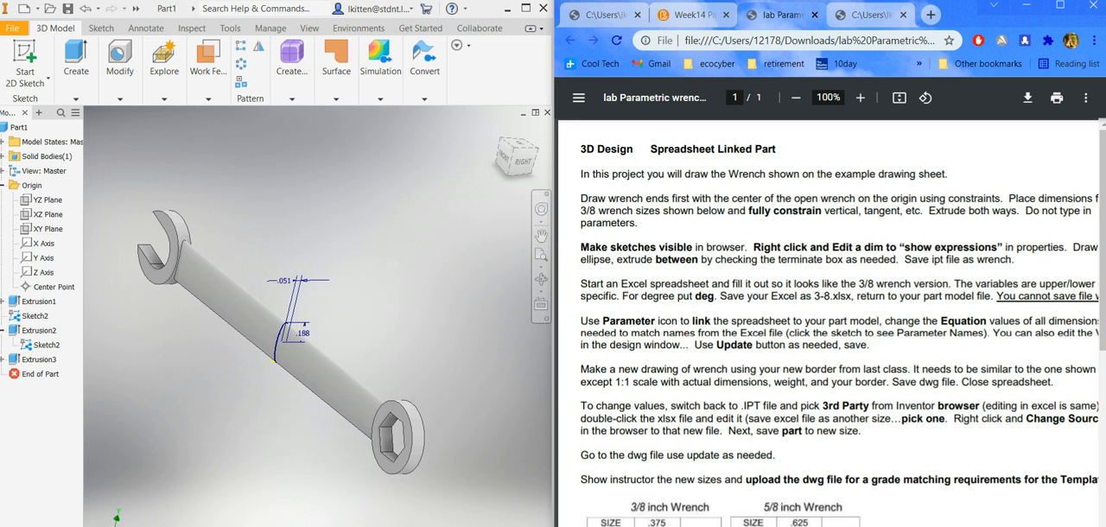
scroll(827, 323, right, 1)
scroll(827, 323, left, 1)
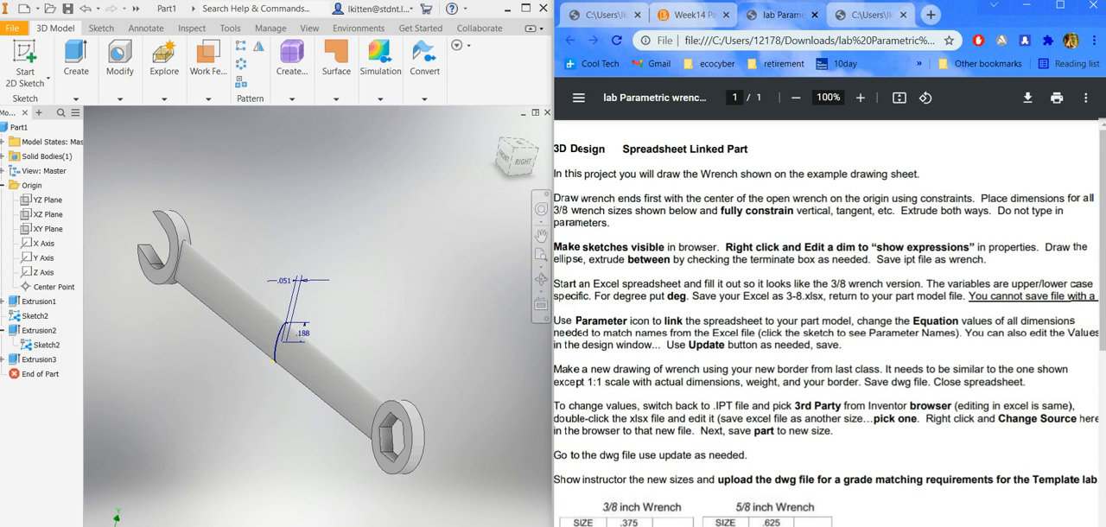
scroll(827, 324, right, 1)
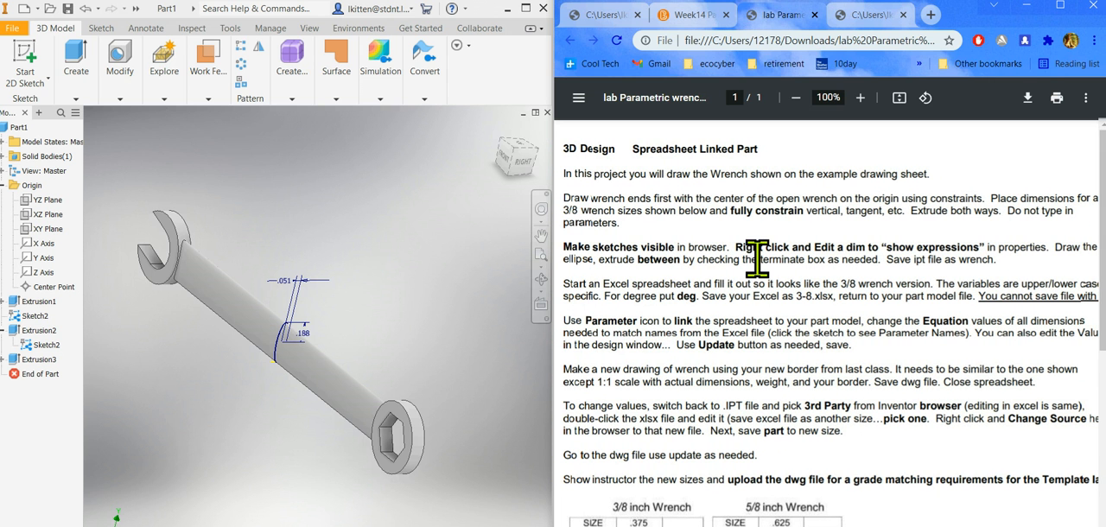
click(382, 325)
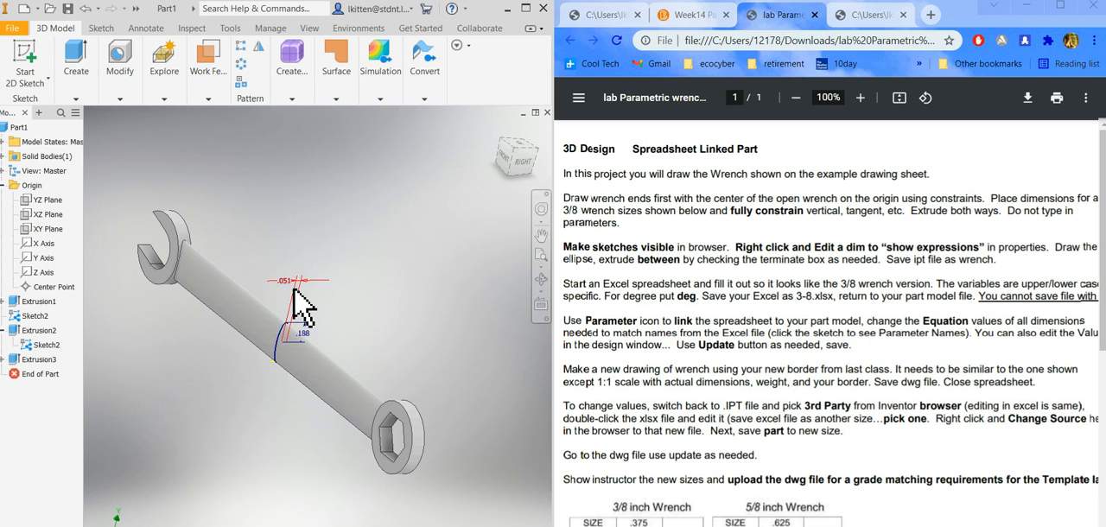
Make the sketch of the wrench ends inside the first extrusion visible, keeping the shared ellipse sketch shown.
right_click(23, 316)
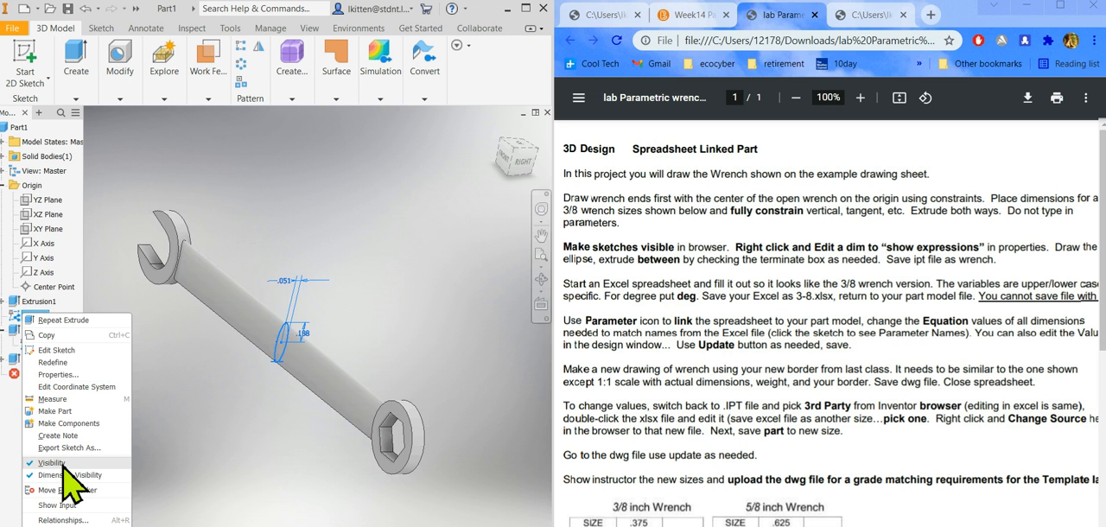
click(163, 439)
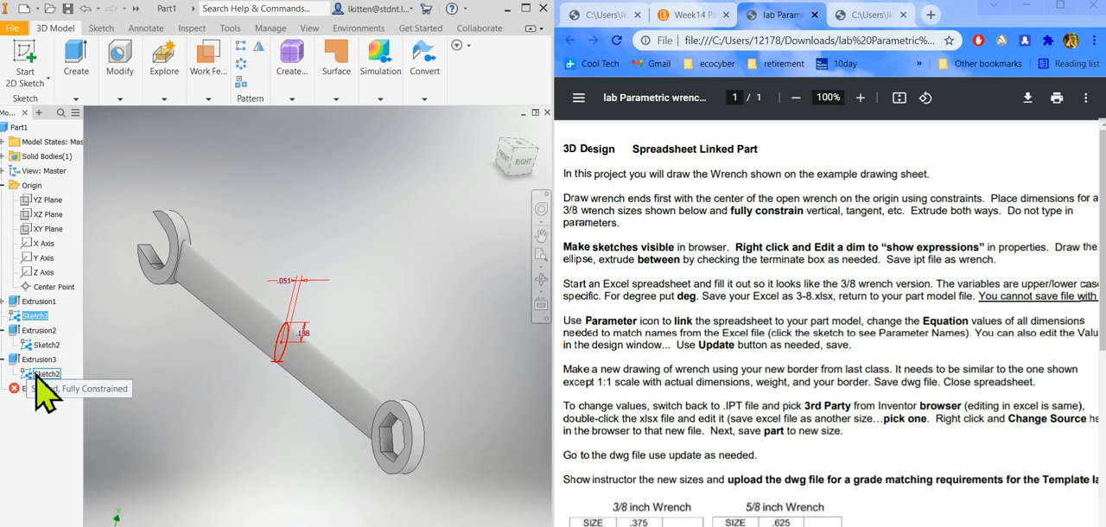
click(3, 301)
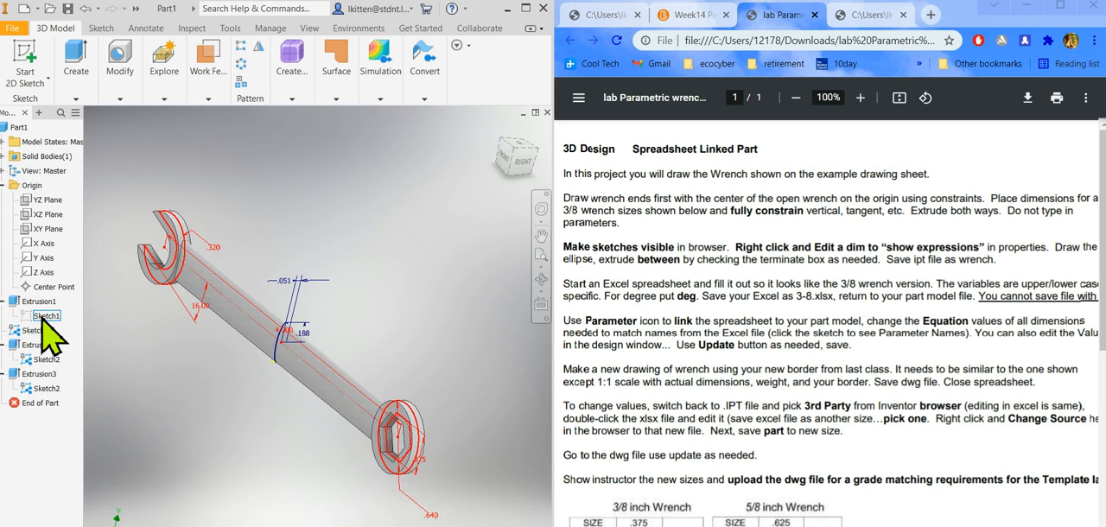
right_click(41, 317)
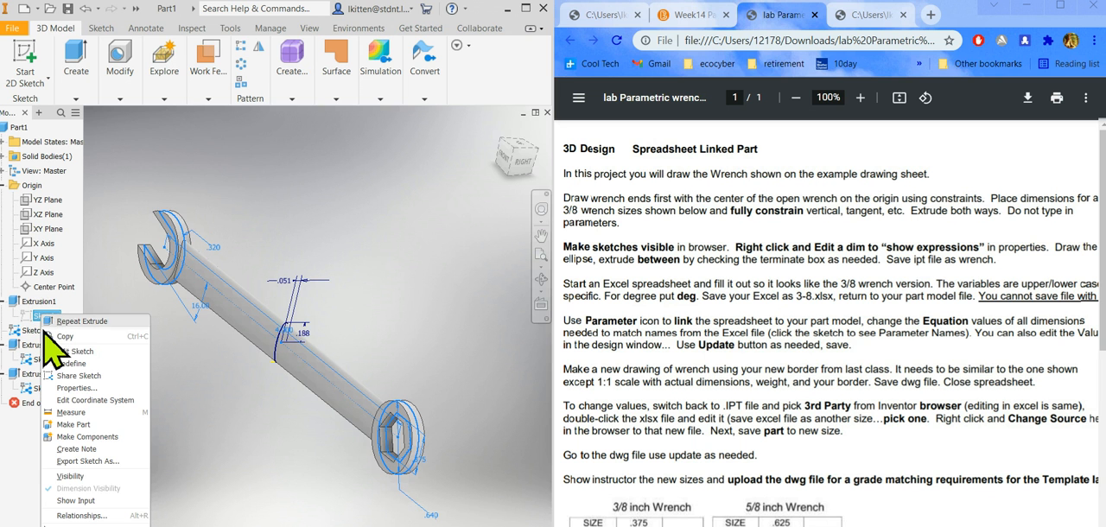
click(80, 478)
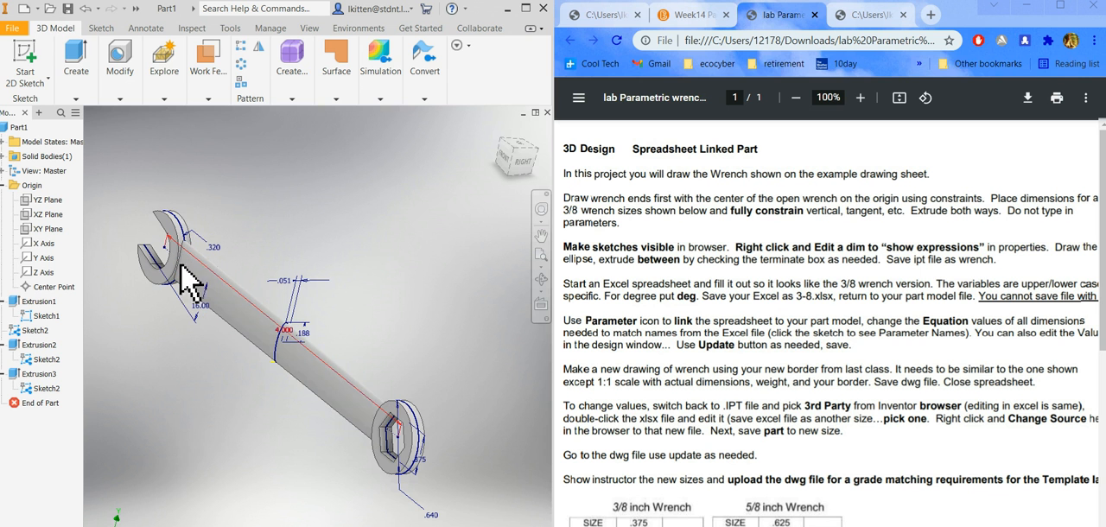
shift+middle_drag(297, 460, 323, 464)
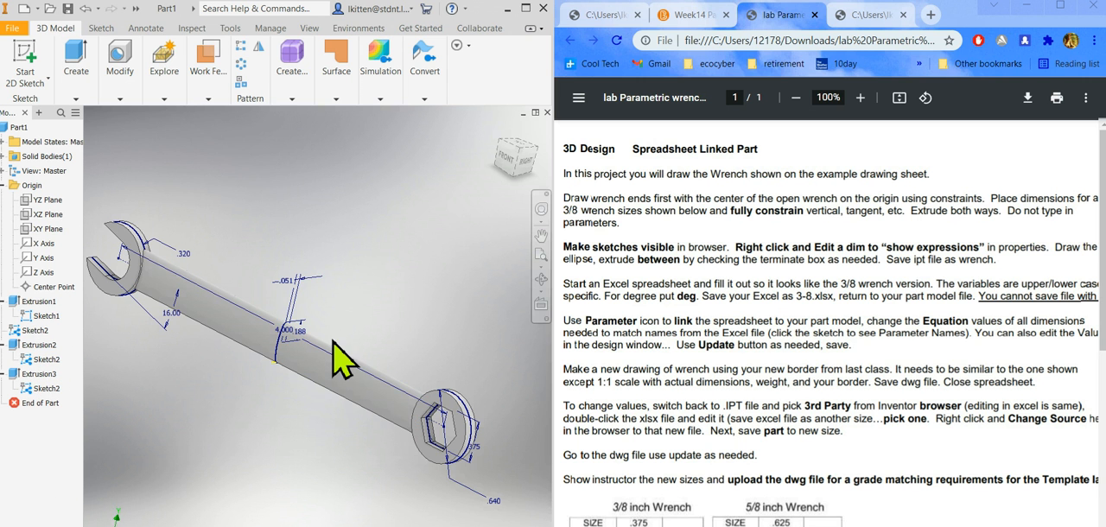
right_click(297, 307)
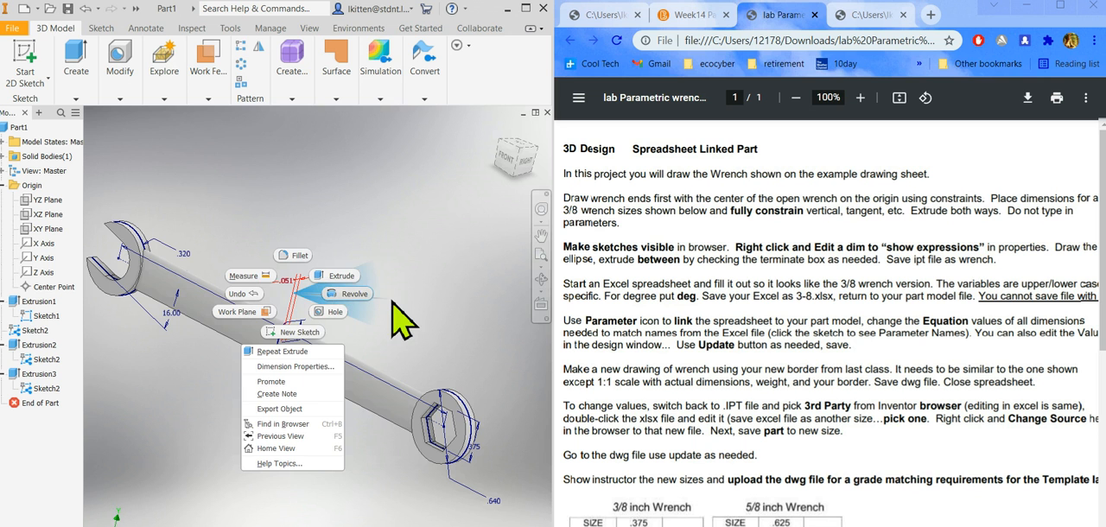
key(Escape)
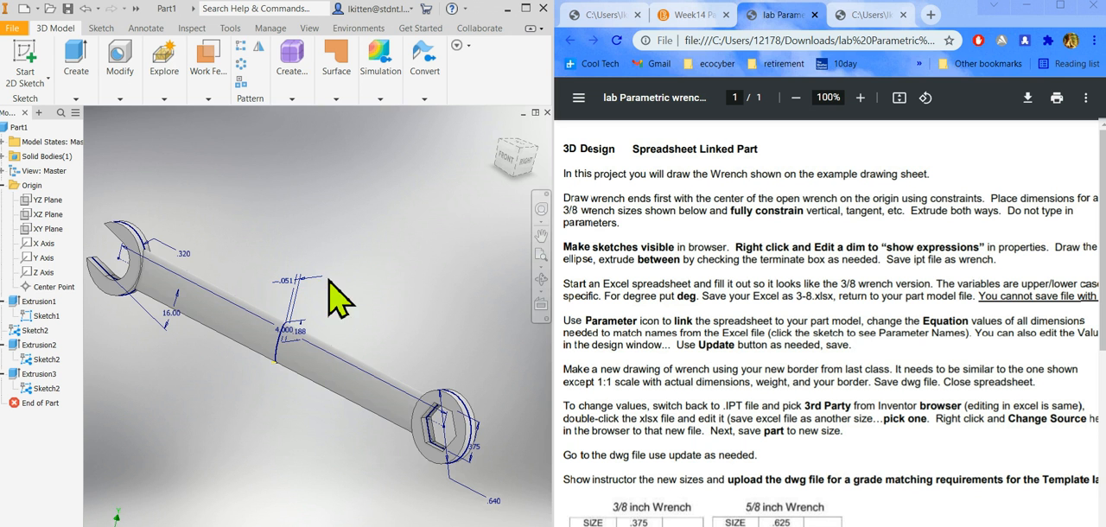
right_click(305, 304)
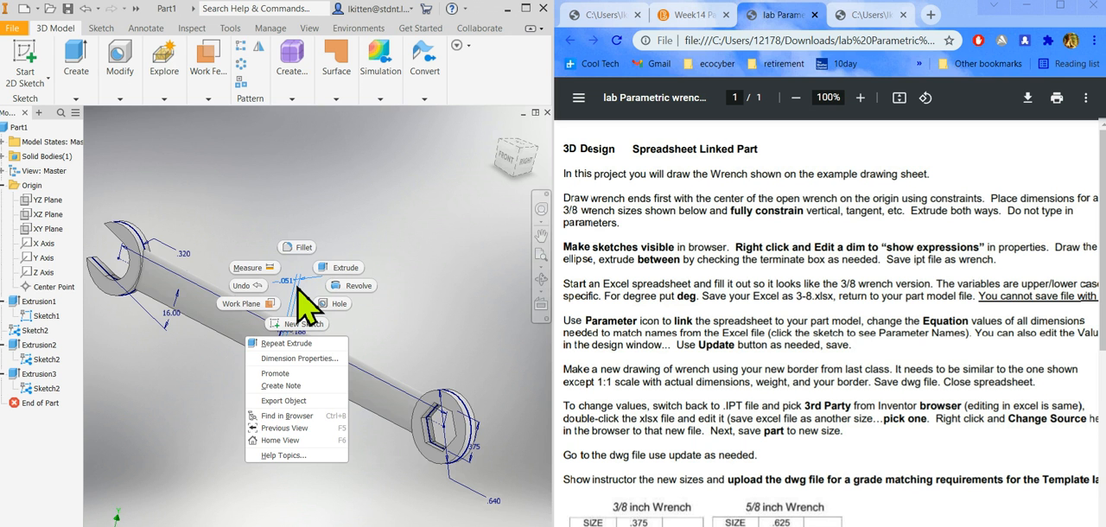
key(Escape)
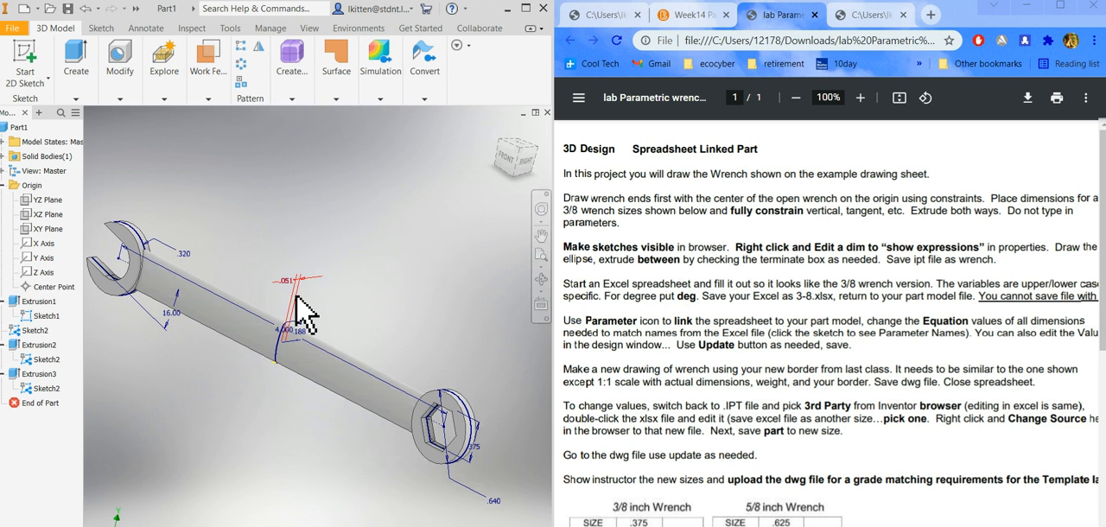
right_click(300, 309)
key(Escape)
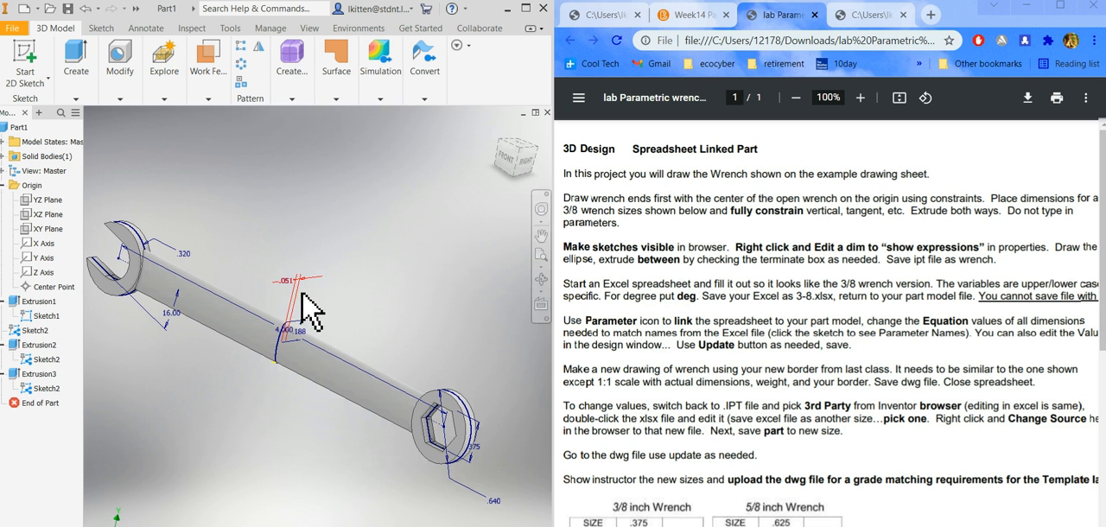
double_click(313, 324)
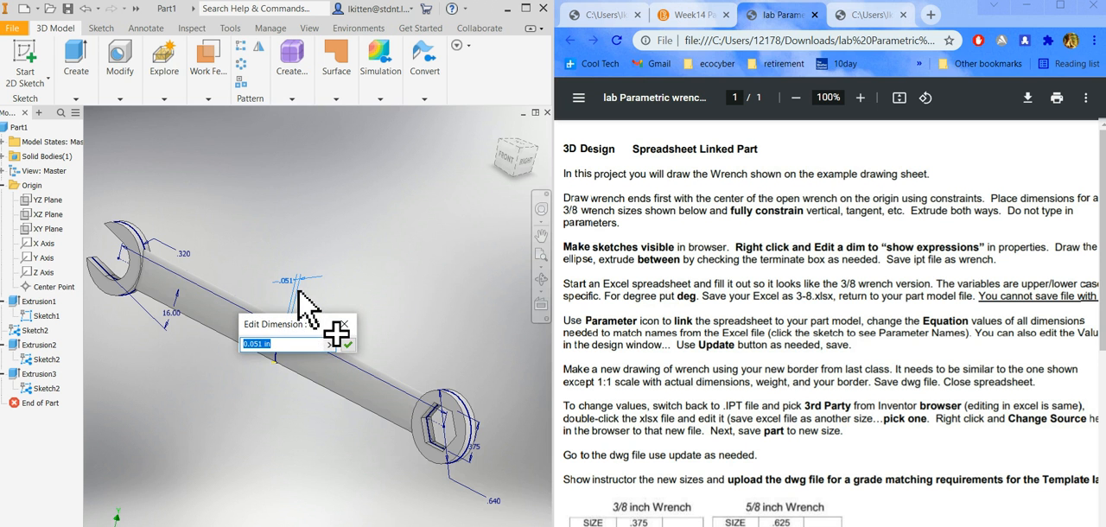
click(344, 323)
right_click(301, 307)
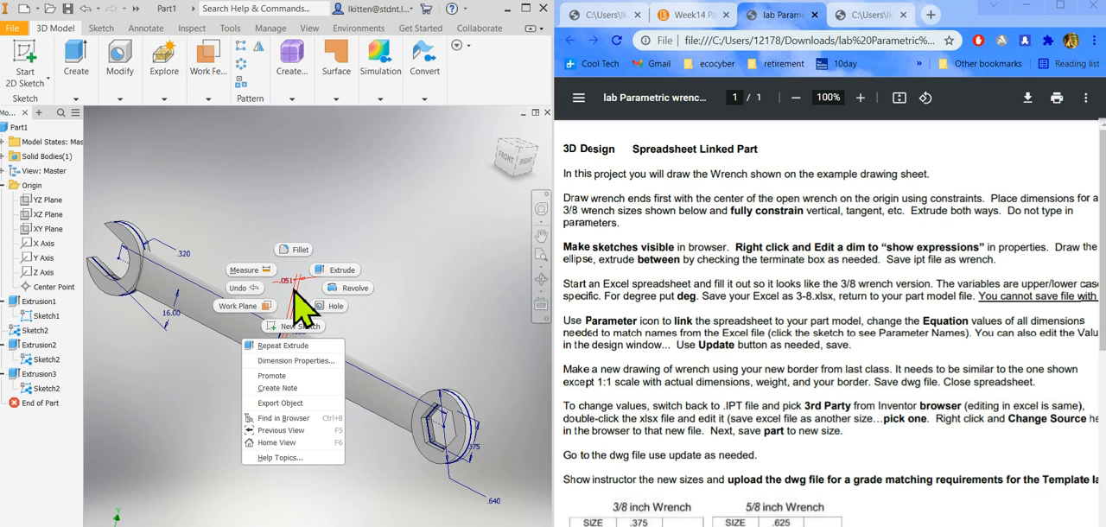
click(421, 349)
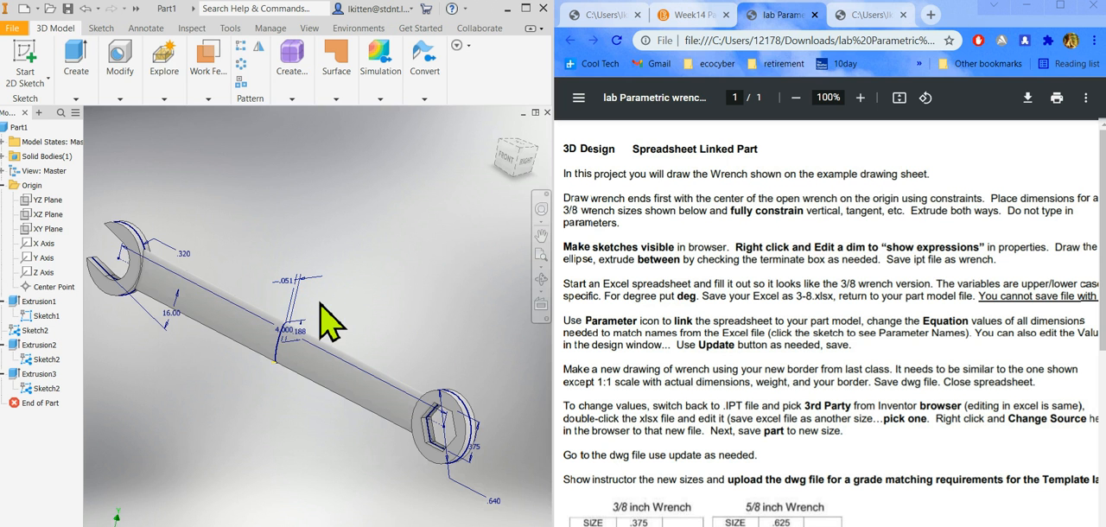
Set the document's modeling dimension display to Show Expression through the properties of the ellipse's 0.051 dimension and apply it.
right_click(302, 309)
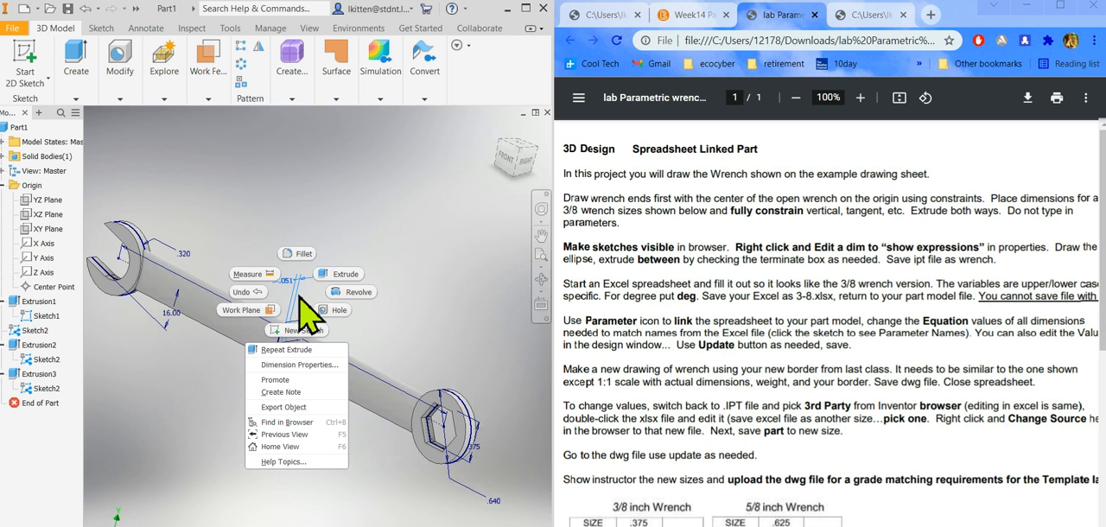
click(298, 365)
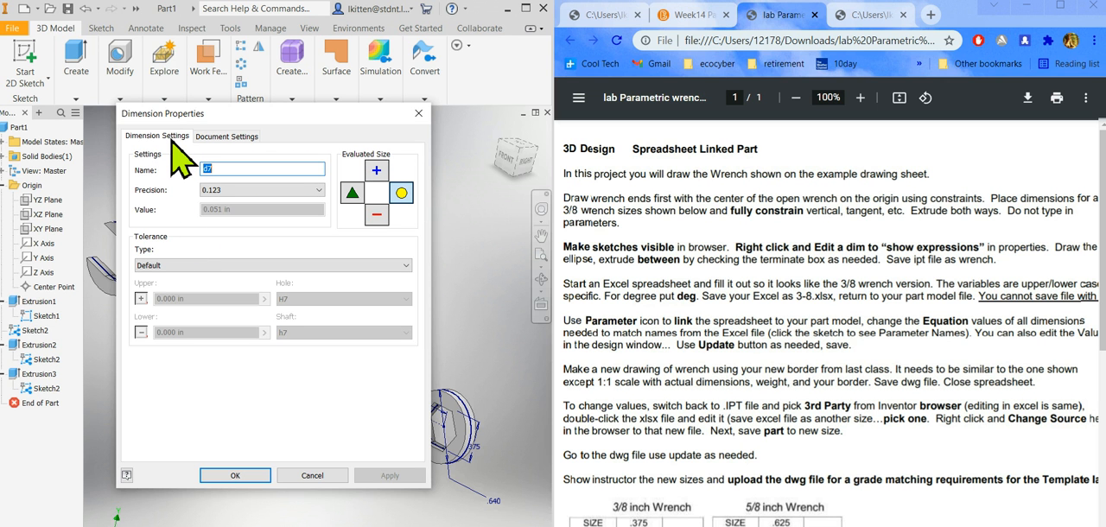
click(232, 138)
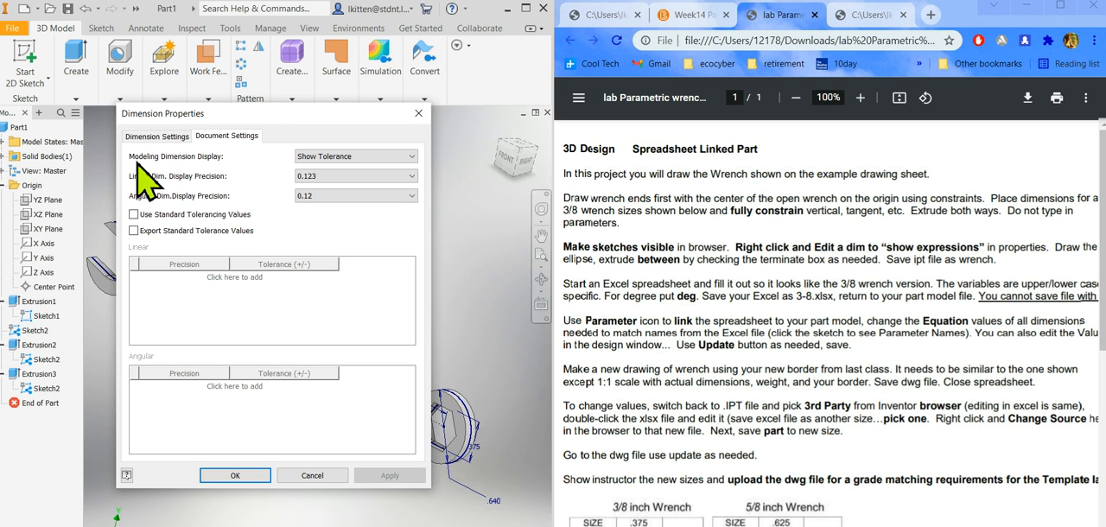
click(363, 157)
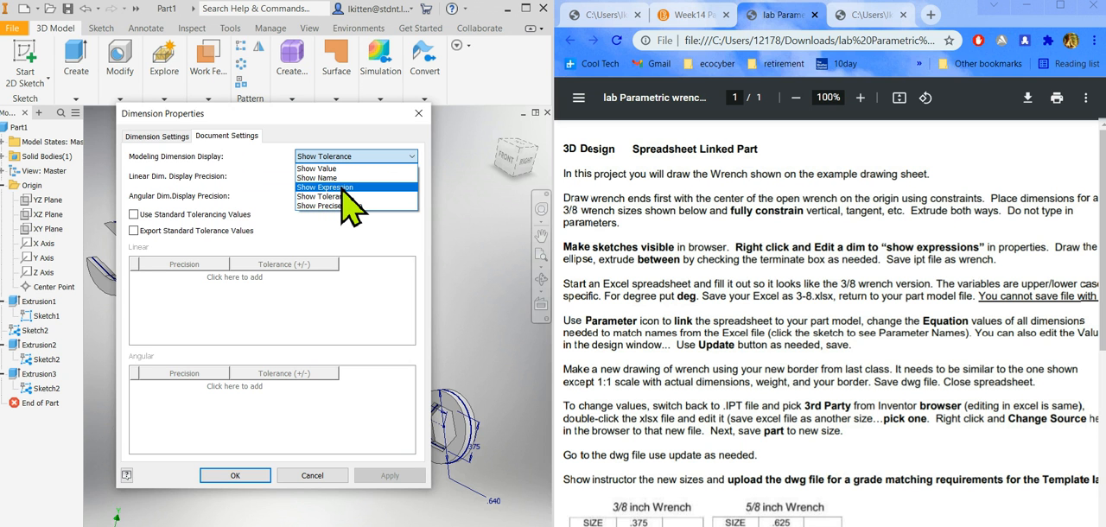
click(342, 187)
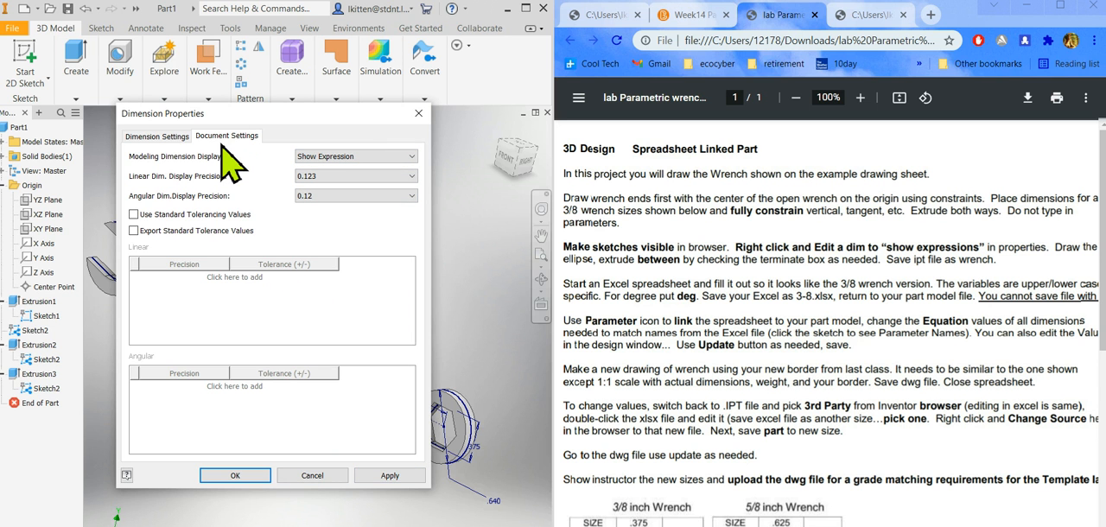
click(394, 476)
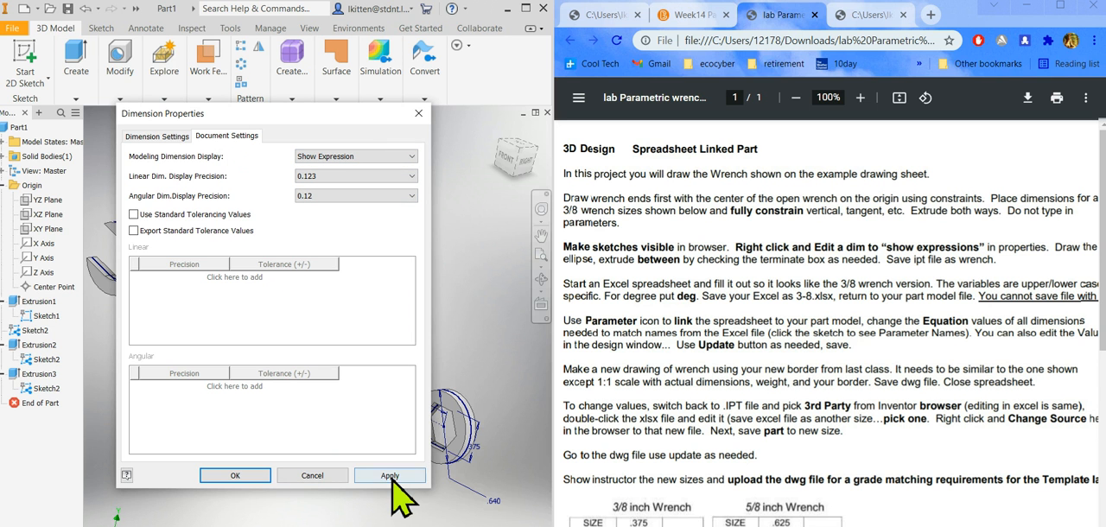
click(235, 475)
Examine the dimension expressions on the wrench, and review the lab sheet's size tables and file-saving instructions.
scroll(500, 519, down, 5)
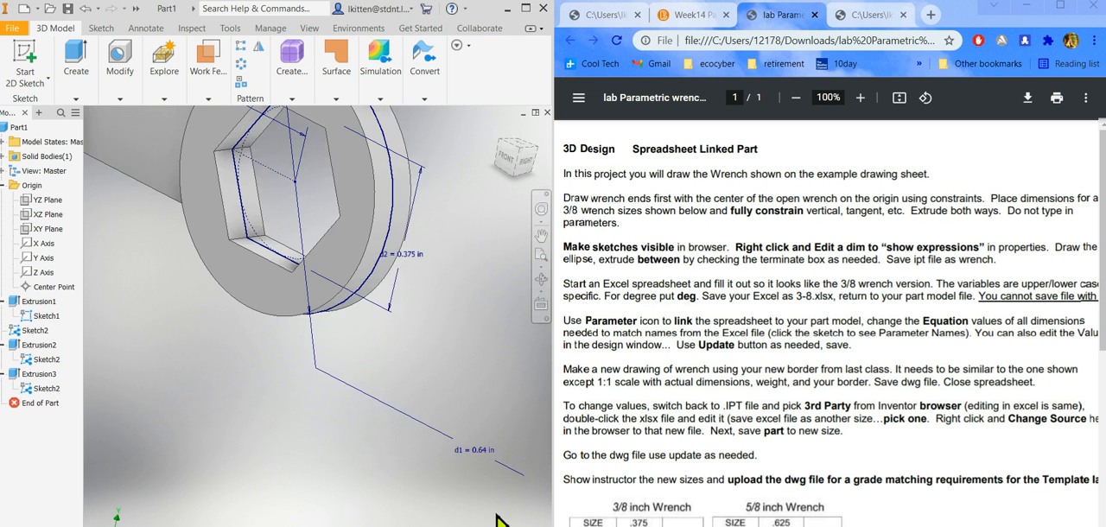
scroll(466, 459, up, 5)
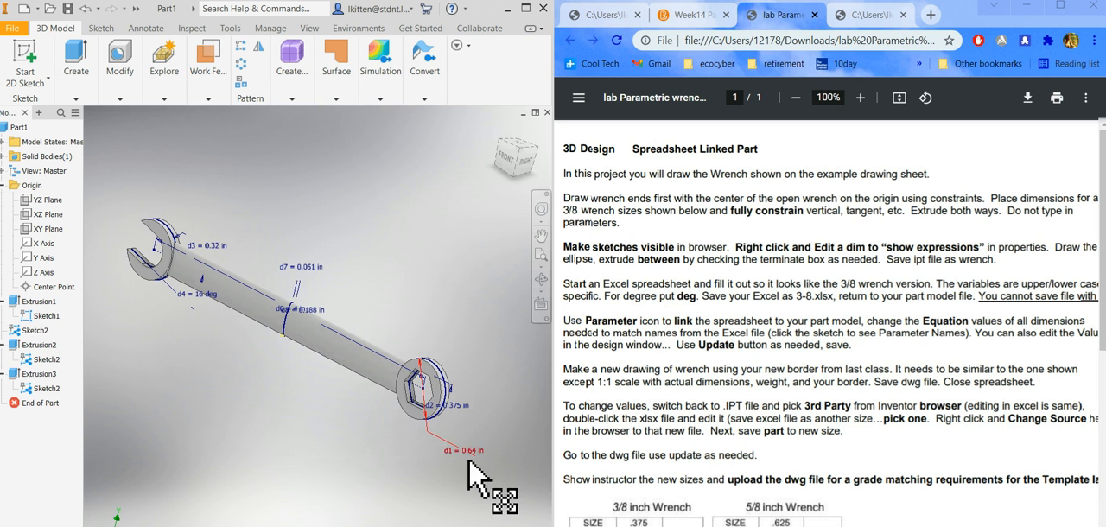
scroll(454, 393, up, 2)
scroll(471, 419, down, 4)
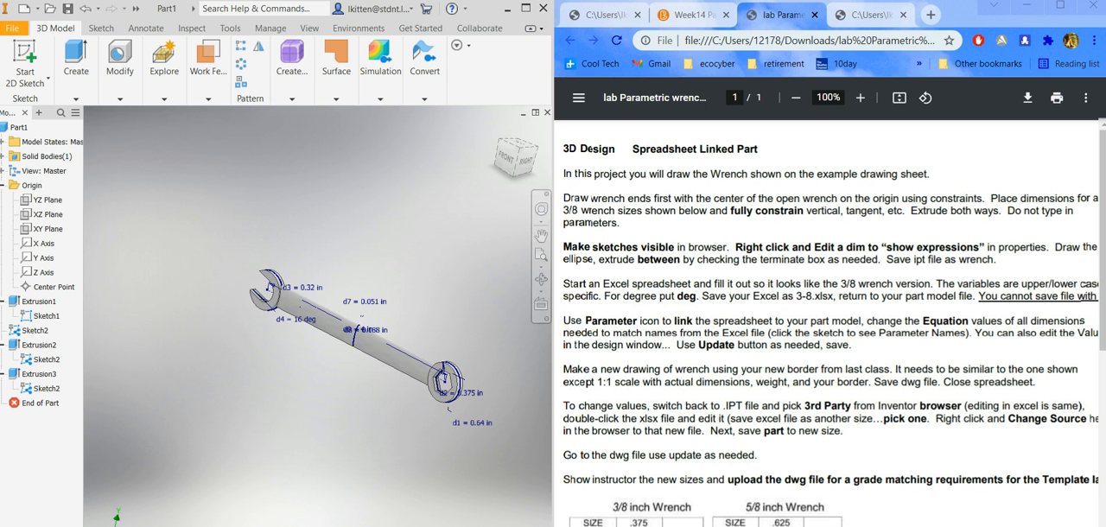
scroll(395, 304, up, 3)
scroll(425, 352, down, 3)
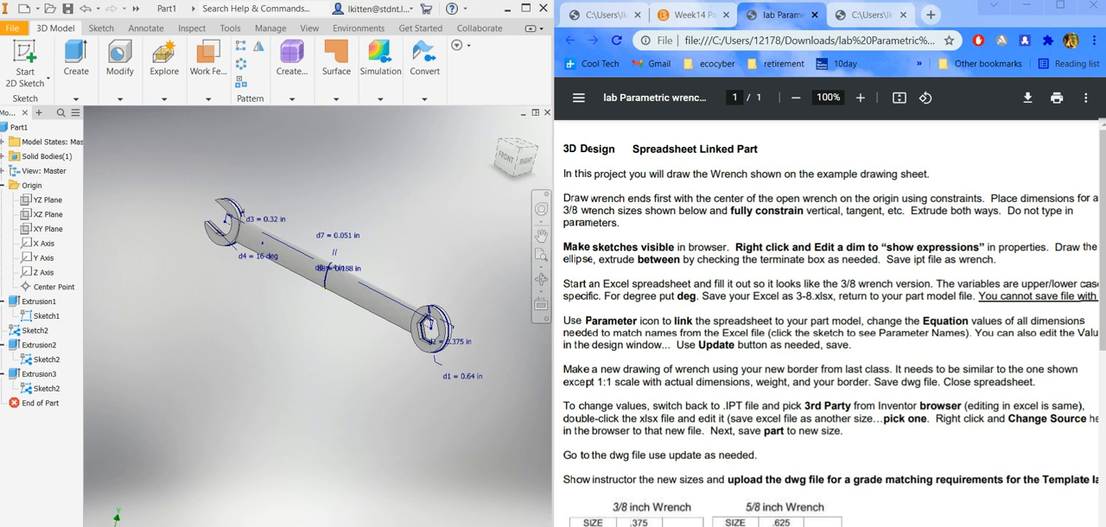
drag(1102, 294, 1102, 390)
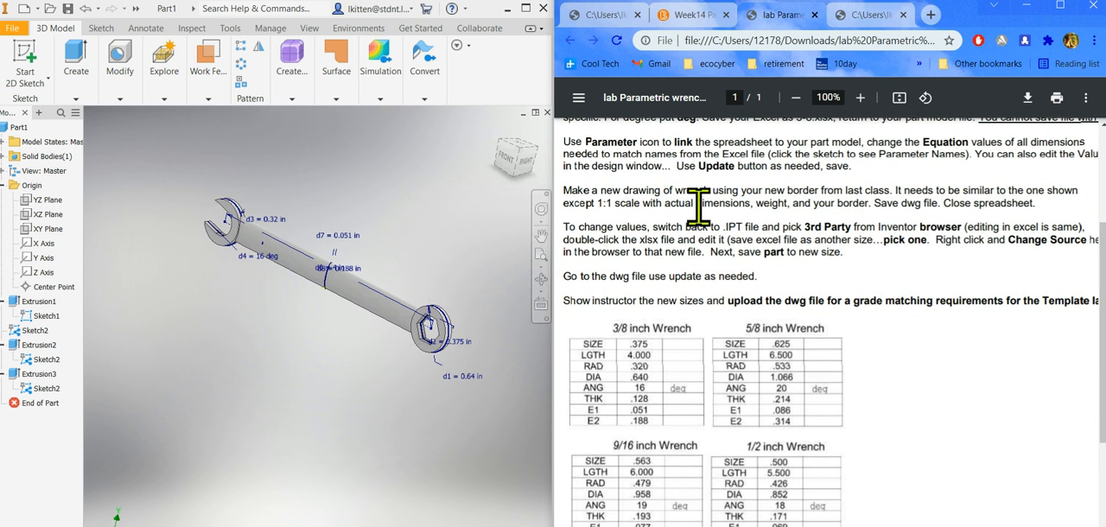
drag(944, 526, 932, 525)
scroll(929, 474, up, 3)
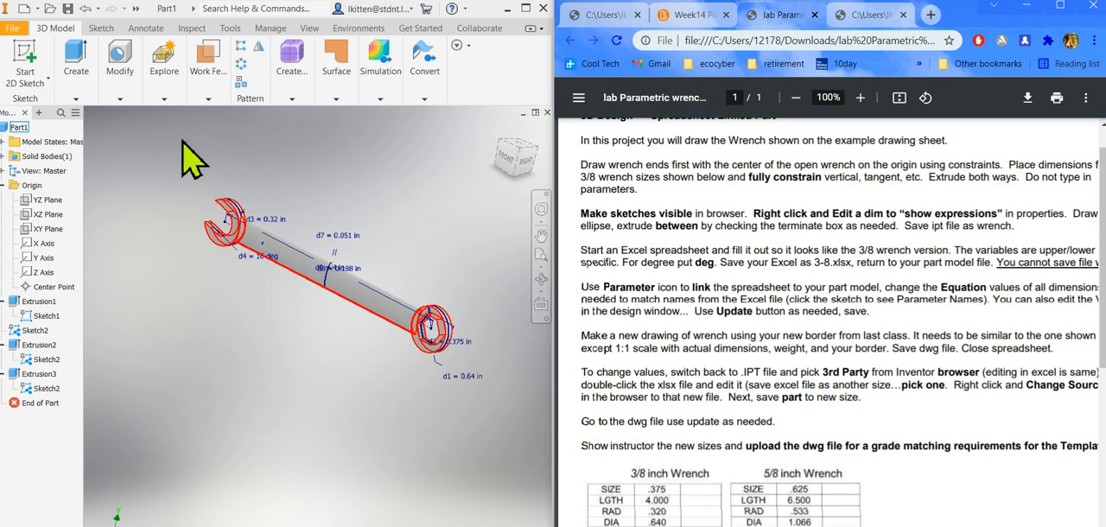
Save the part as an Inventor part file named wrench on the Desktop, accepting the location outside the active project.
click(17, 28)
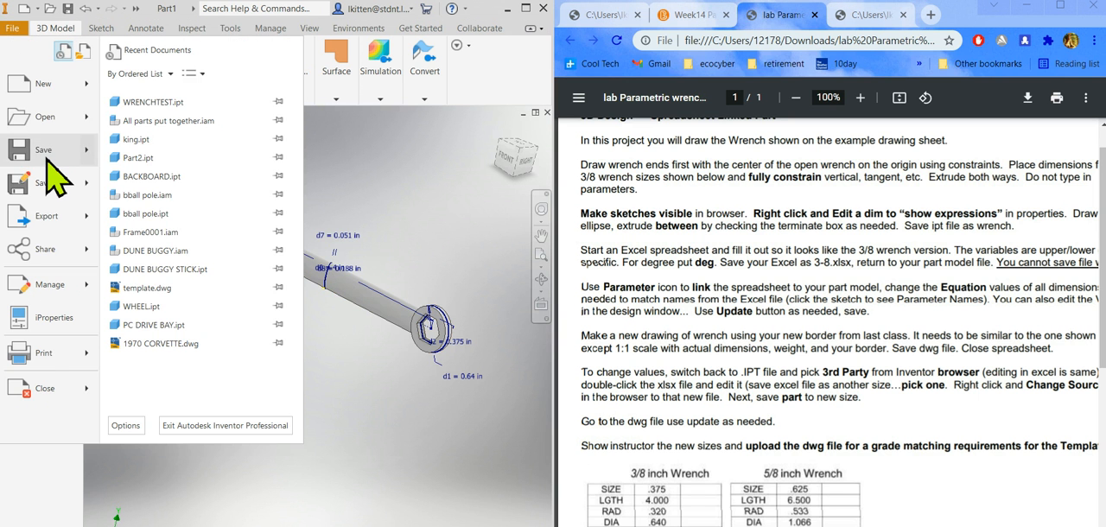
click(55, 182)
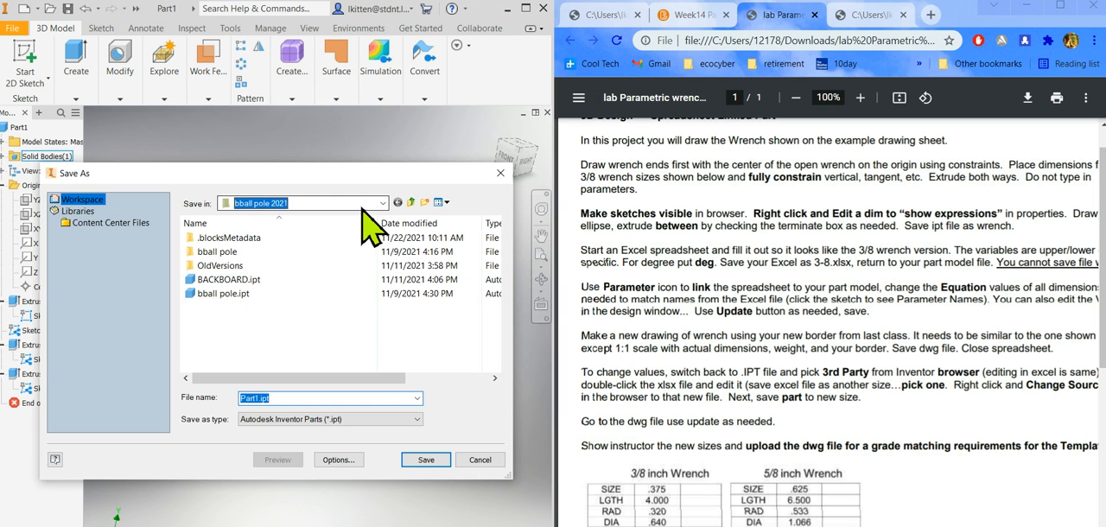
click(362, 205)
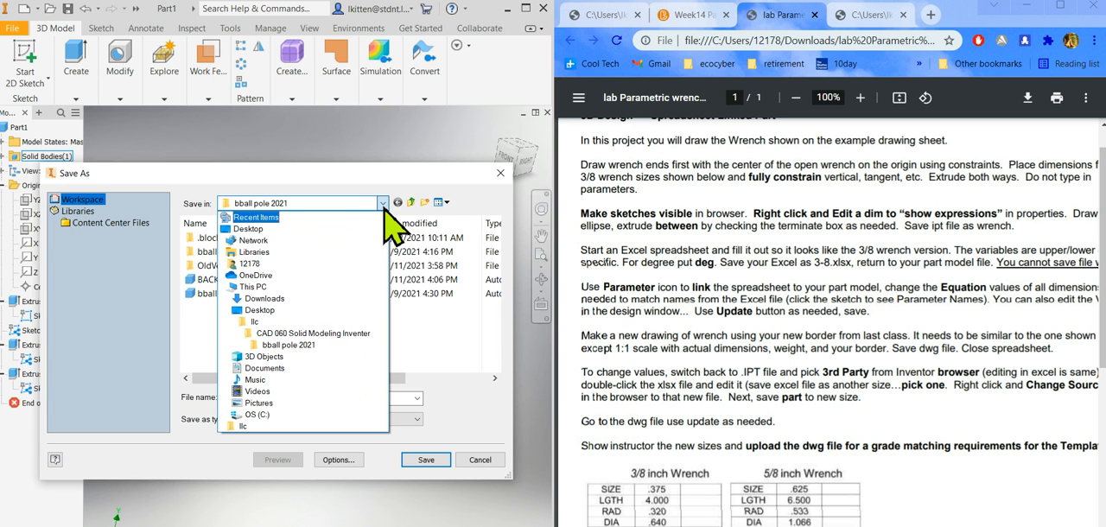
click(260, 310)
right_click(239, 288)
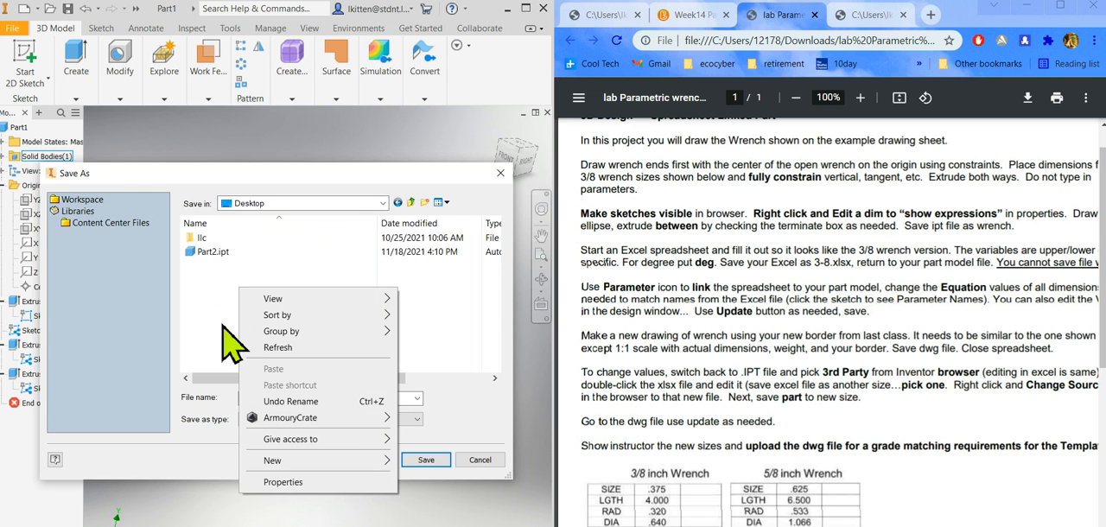
click(219, 326)
right_click(218, 326)
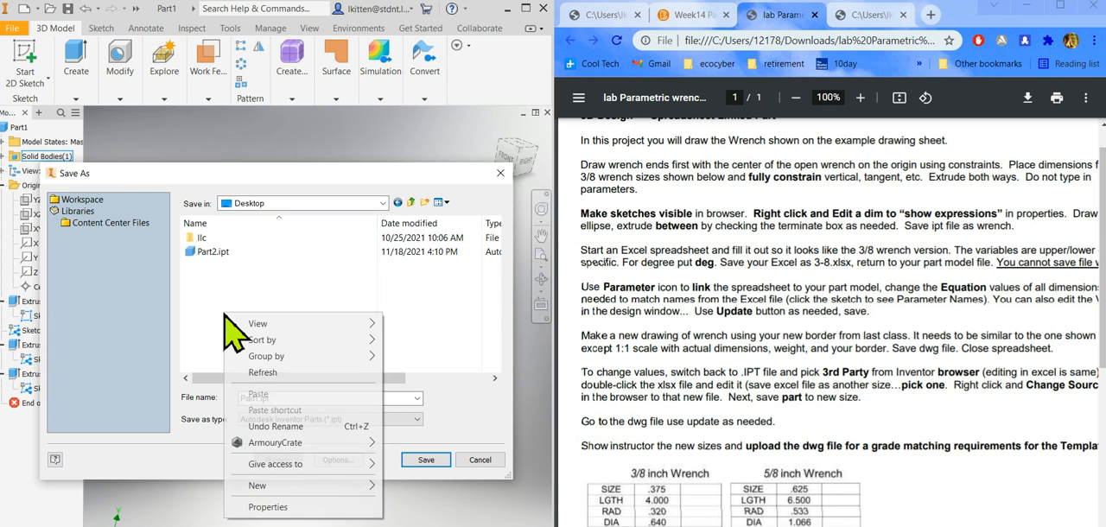
click(218, 328)
drag(279, 400, 213, 398)
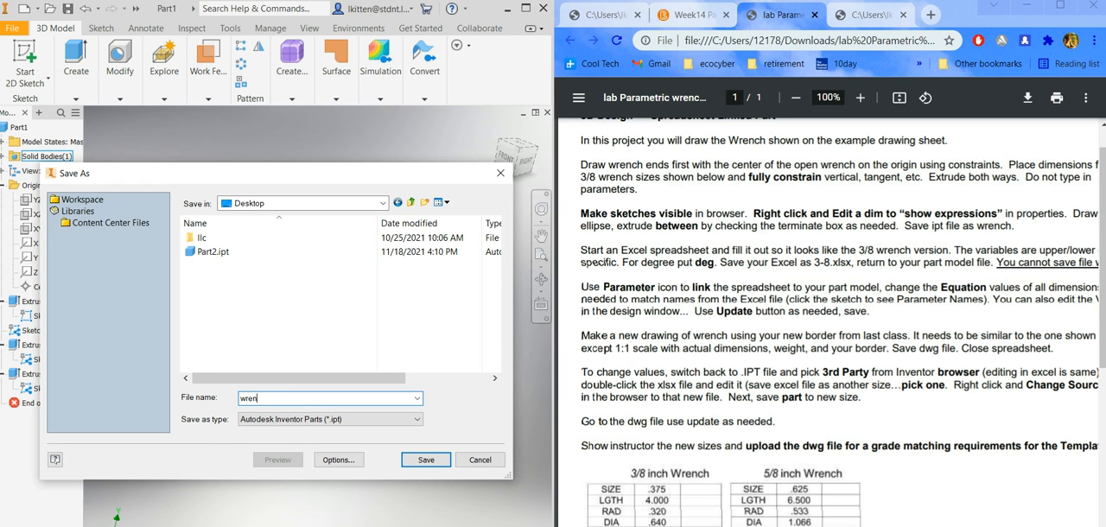
click(423, 460)
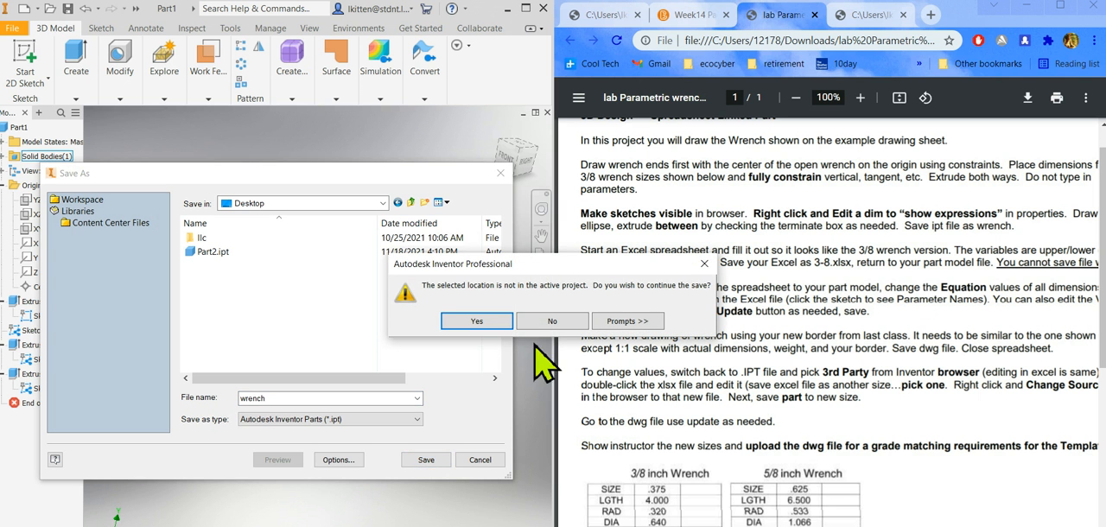
click(438, 464)
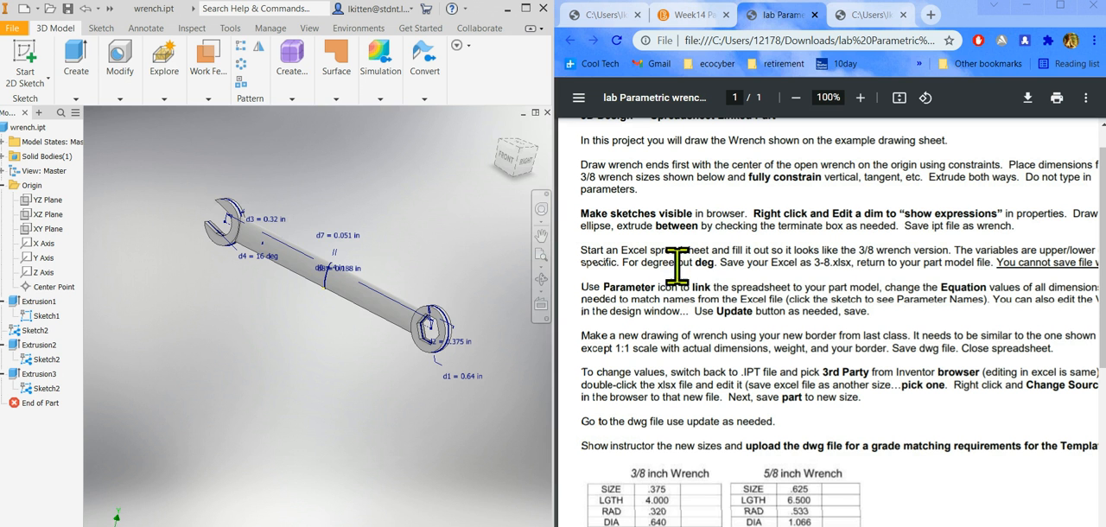
mouse_move(778, 526)
mouse_down()
mouse_move(816, 526)
mouse_move(784, 526)
mouse_move(796, 526)
mouse_up()
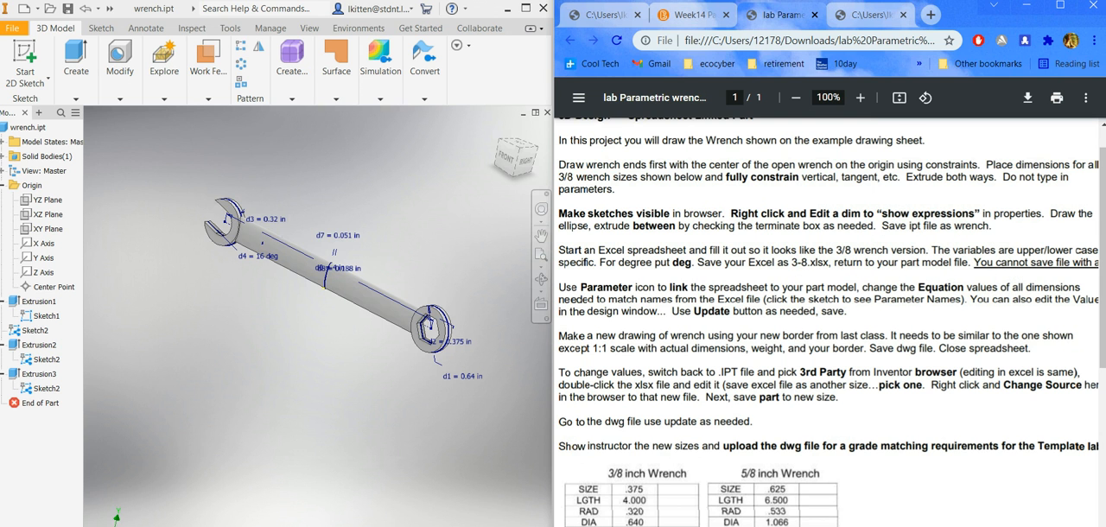
Review the lab sheet's instructions on the degree unit and the spreadsheet file name.
scroll(826, 322, right, 1)
scroll(827, 323, left, 2)
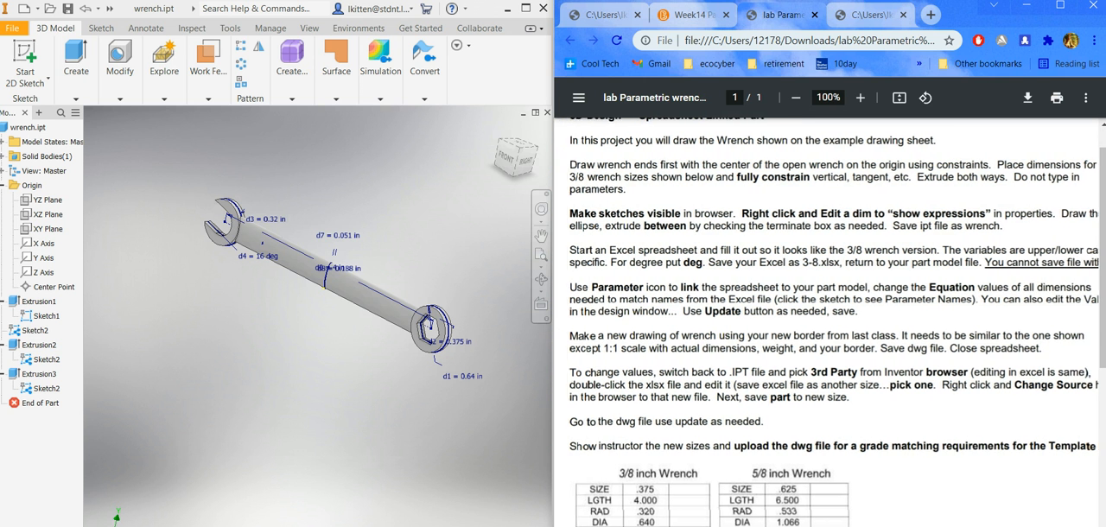
scroll(826, 322, right, 1)
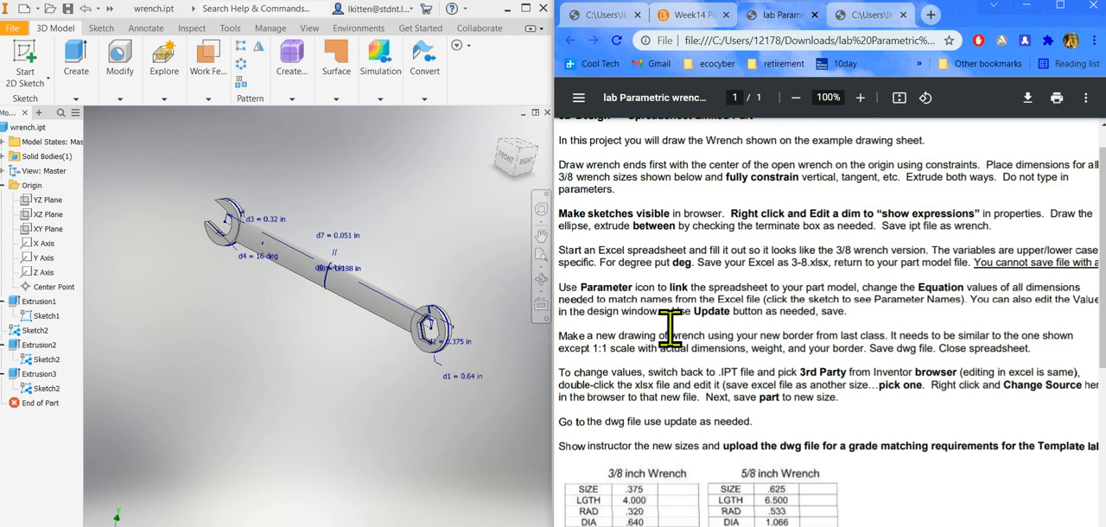
double_click(682, 263)
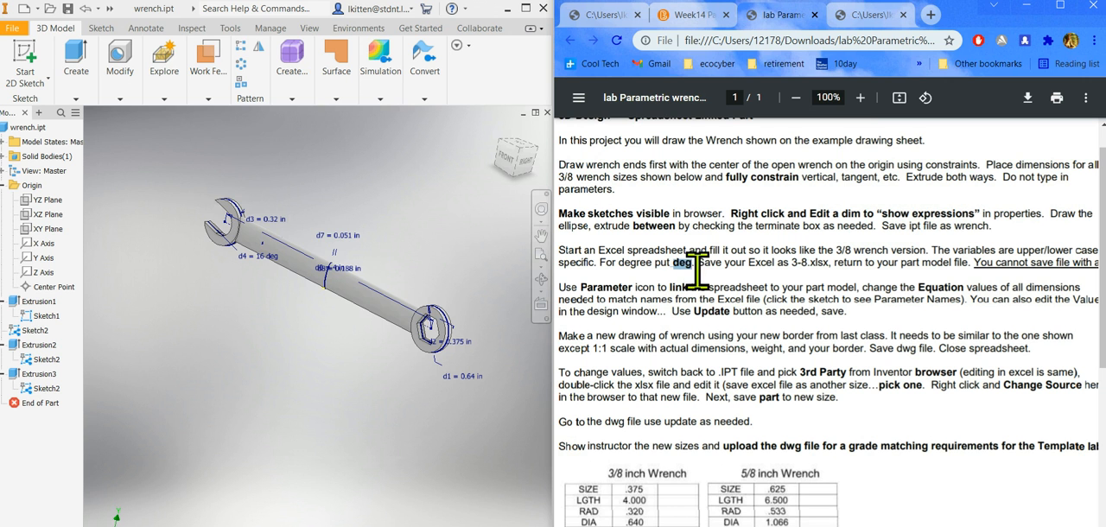
double_click(798, 263)
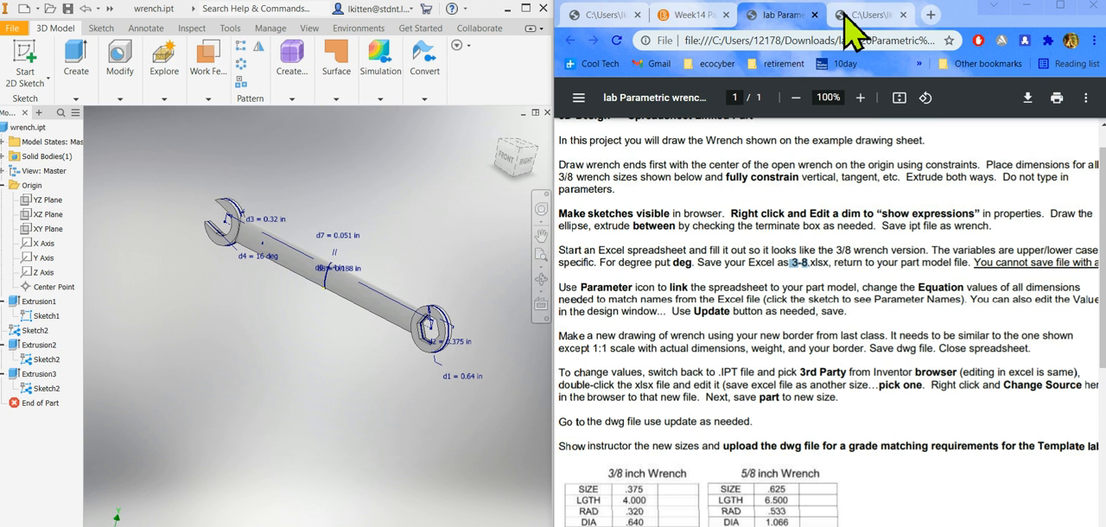
Switch to Google Sheets, create a blank spreadsheet, and detach it into its own window beside the lab sheet's size tables.
click(930, 15)
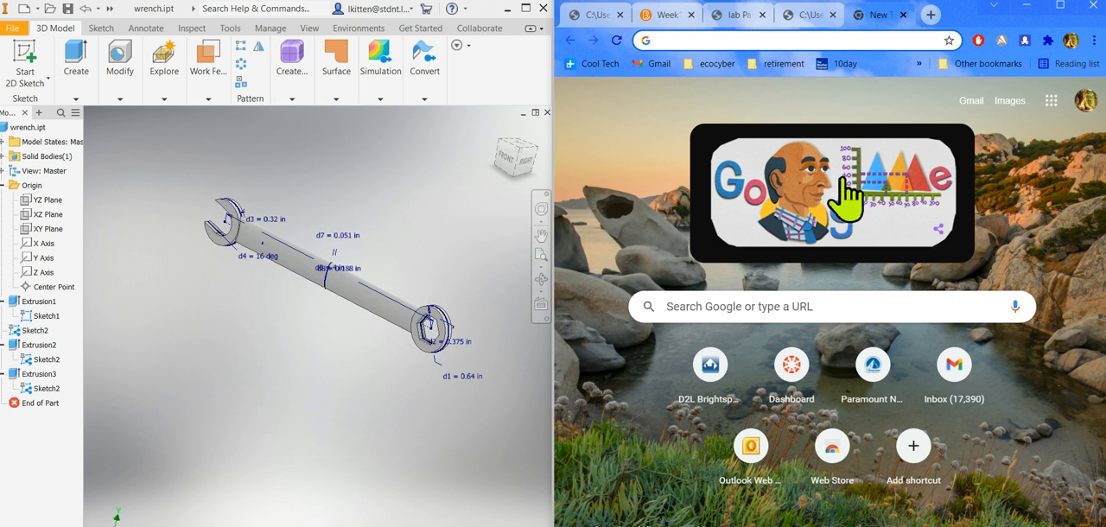
click(1051, 102)
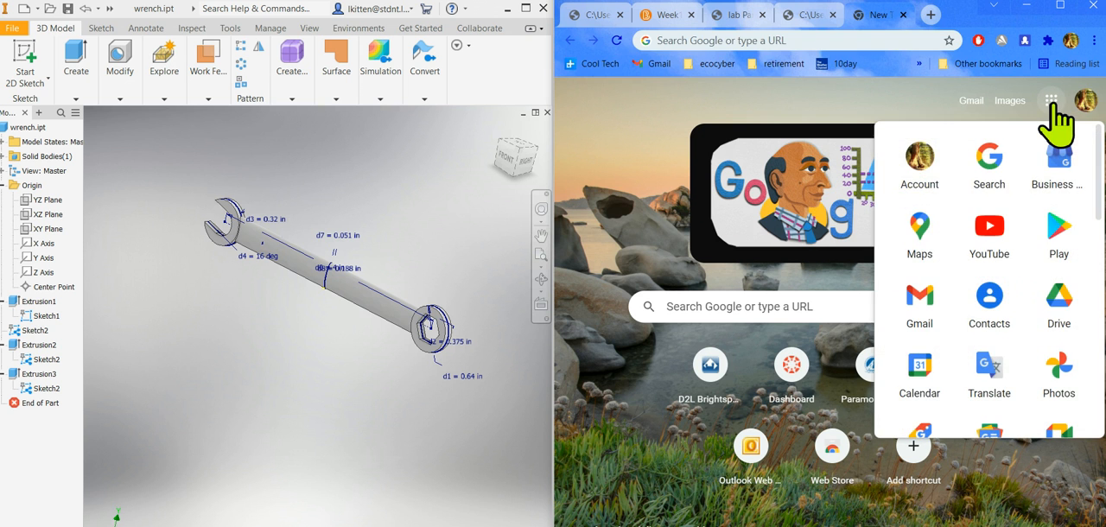
scroll(1048, 329, down, 1)
scroll(1058, 363, down, 4)
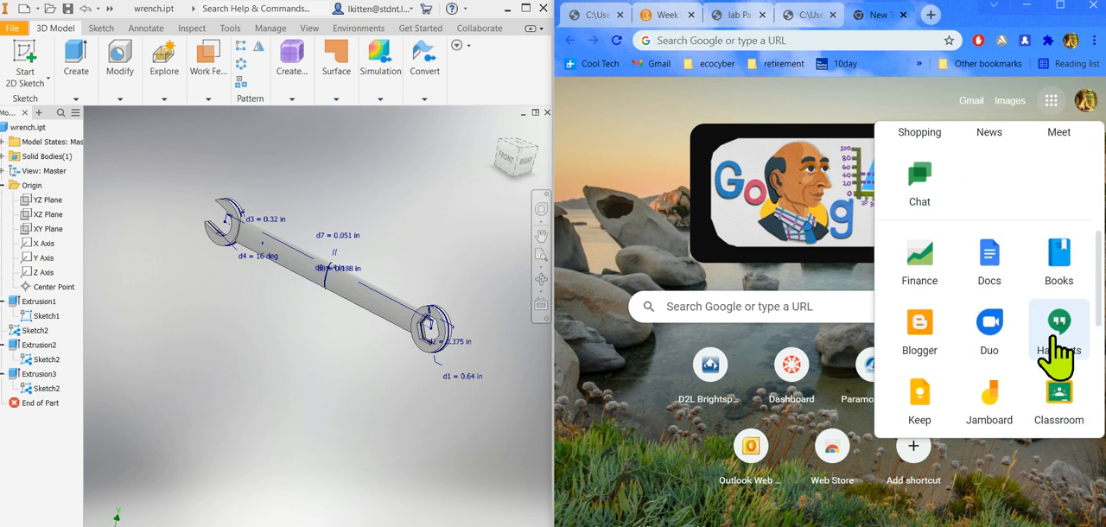
scroll(1056, 406, down, 1)
click(1062, 381)
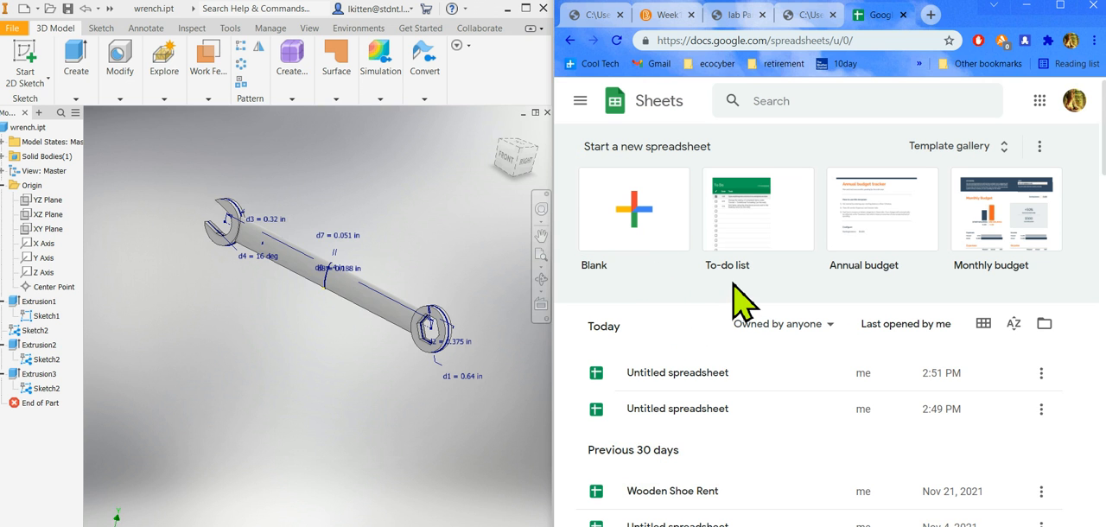
click(647, 190)
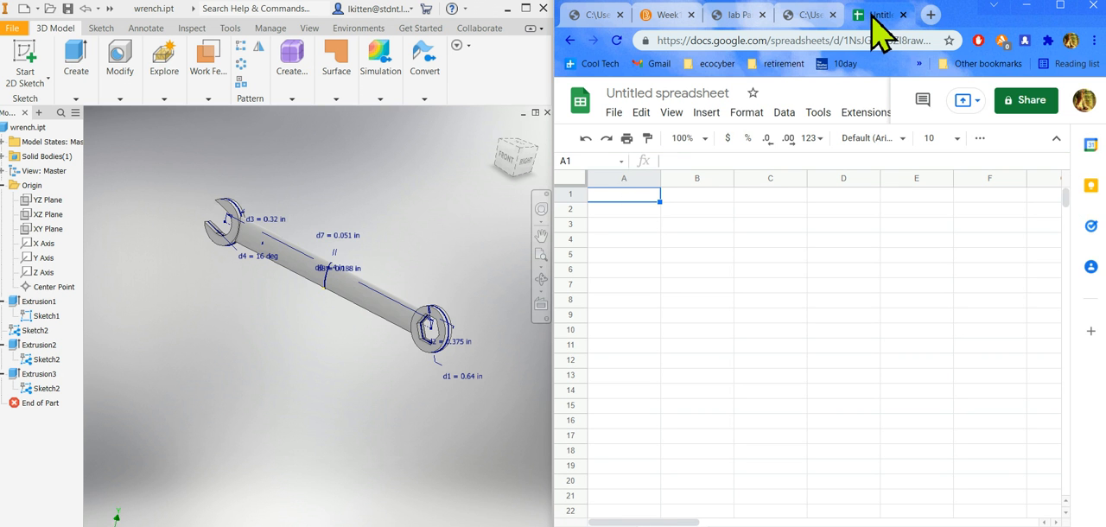
drag(872, 14, 344, 69)
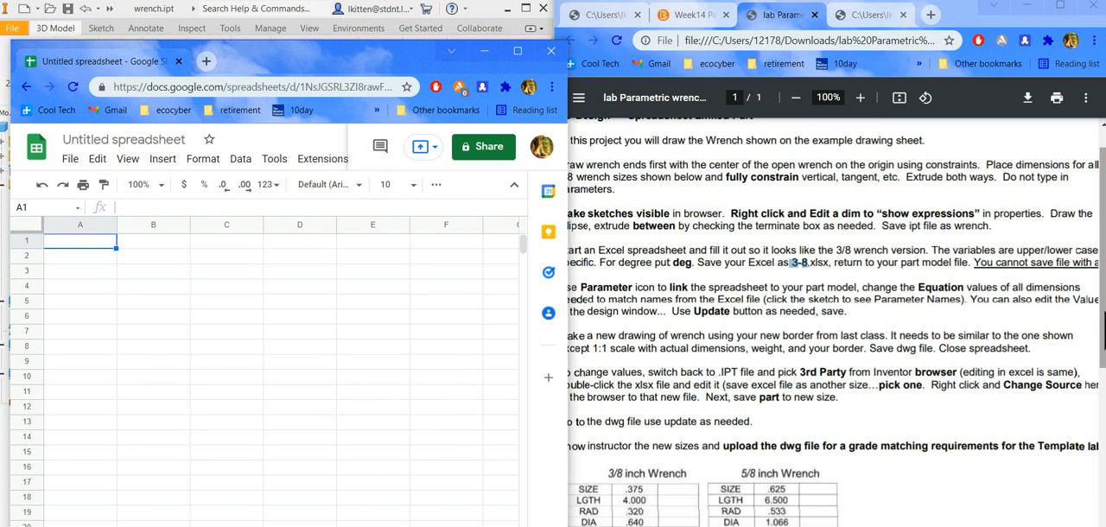
scroll(830, 324, down, 2)
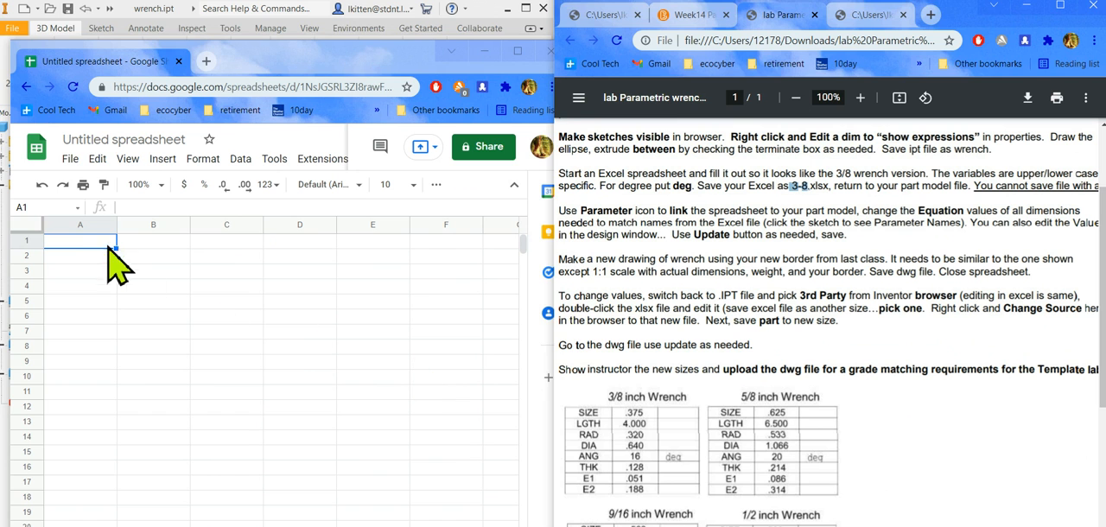
Enter the parameter names SIZE, LGTH, RAD, DIA, ANG, THK, E1 and E2 in cells A1 to A8.
click(96, 242)
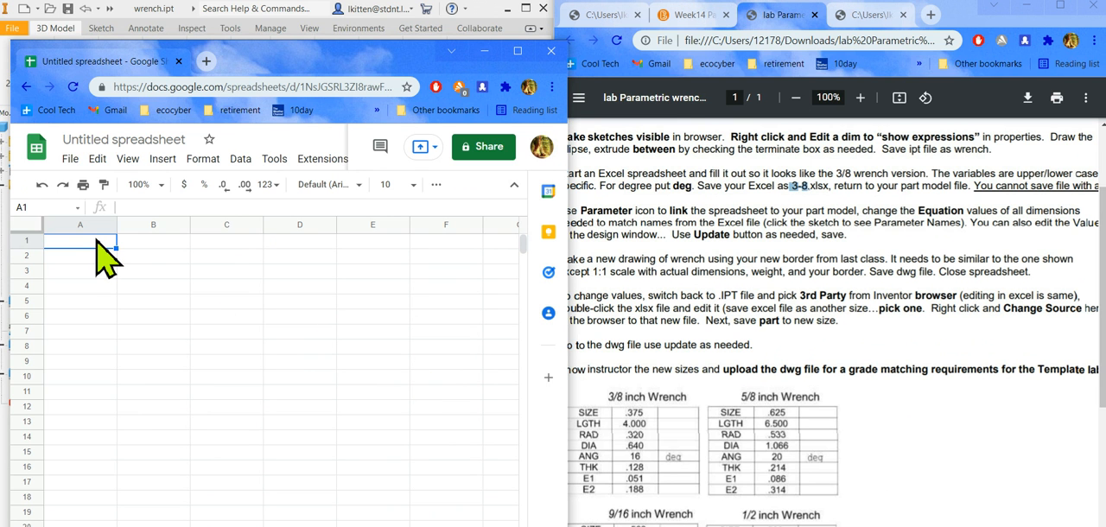
text(SI)
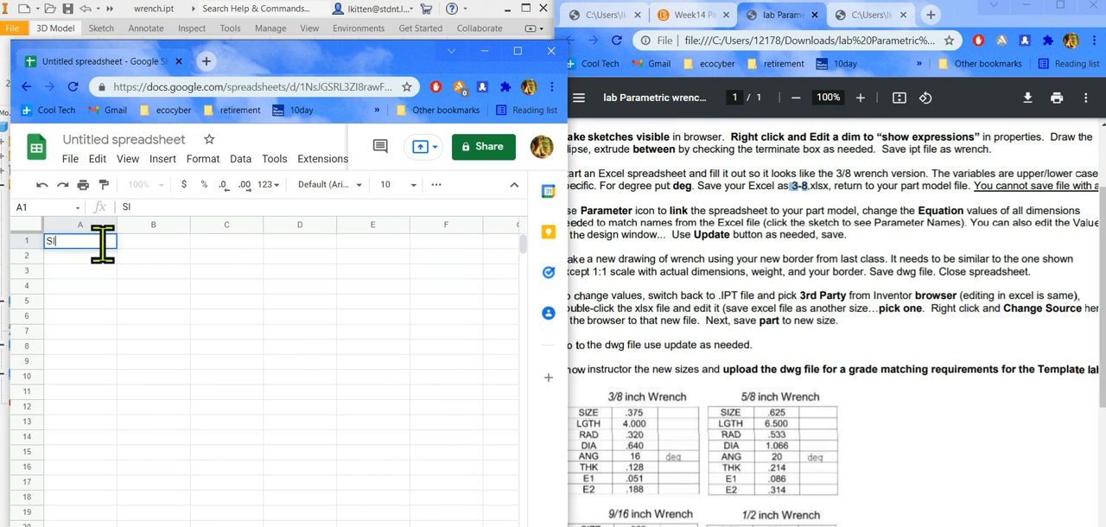
text(ZE)
key(Return)
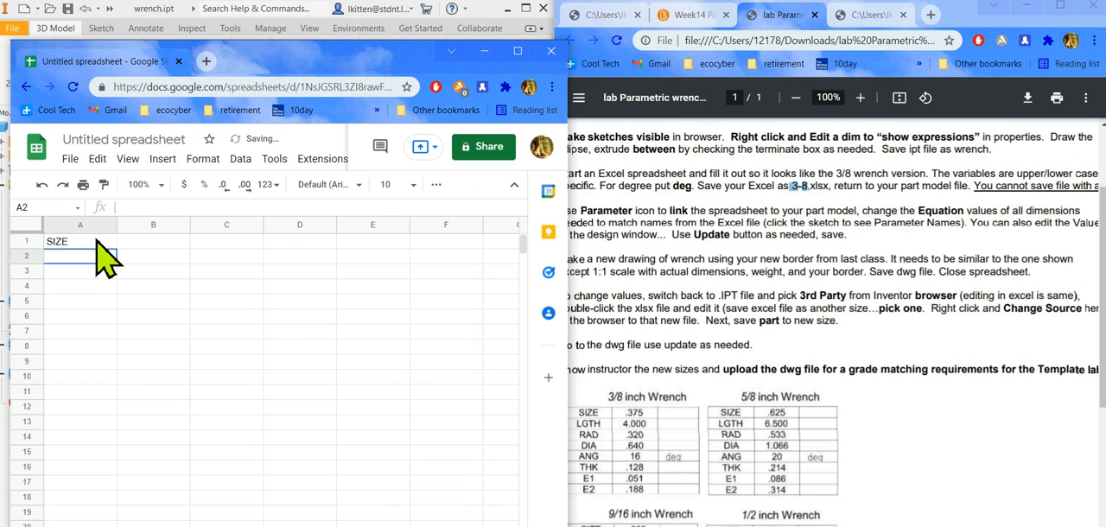
text(LGTH)
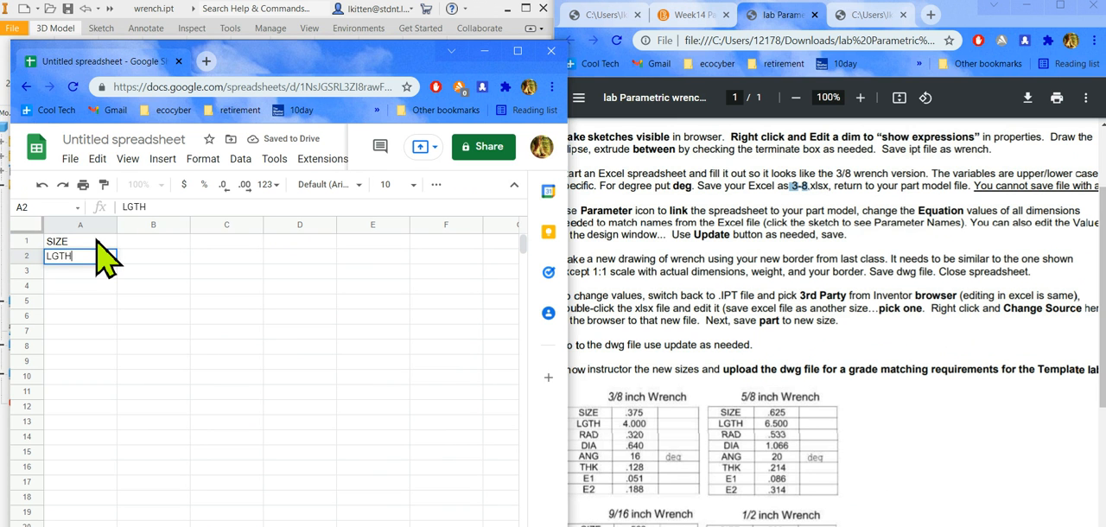
key(Return)
text(R)
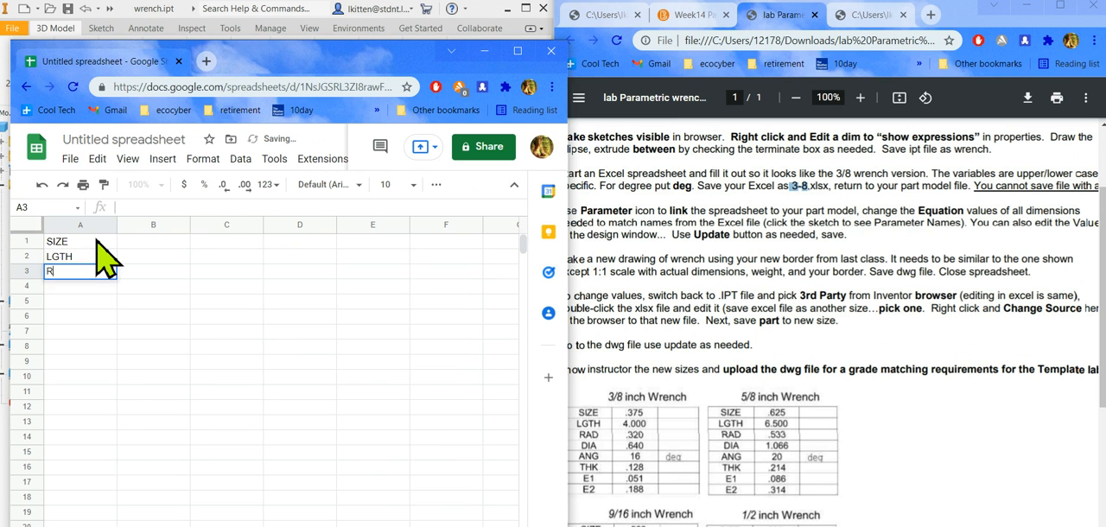
text(AD)
key(Return)
text(D)
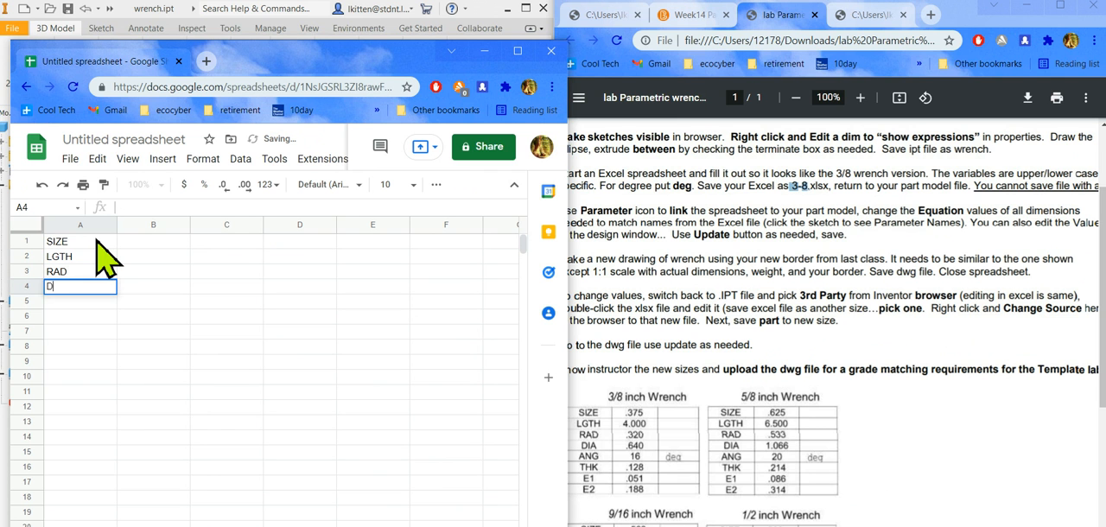
text(IA)
key(Return)
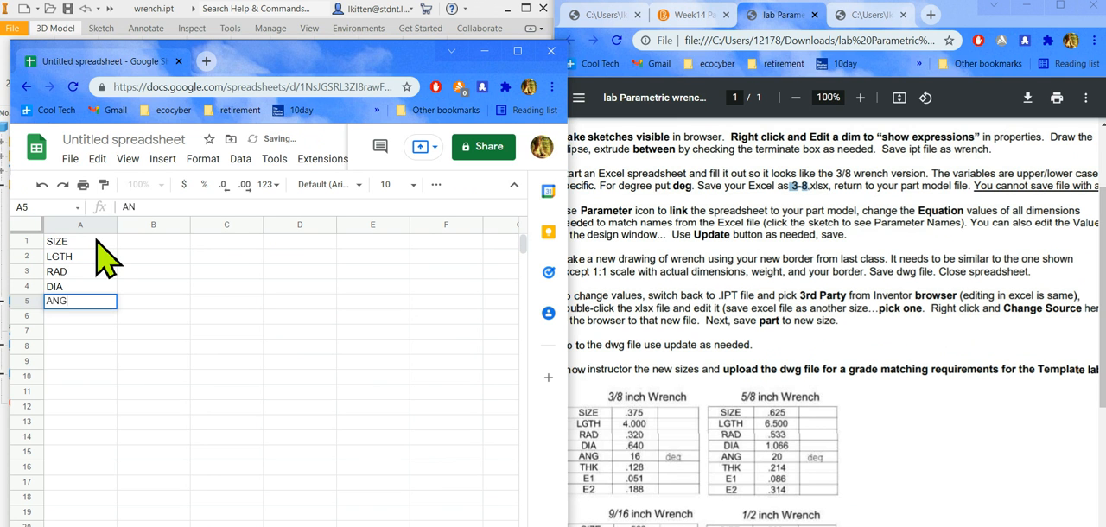
key(Return)
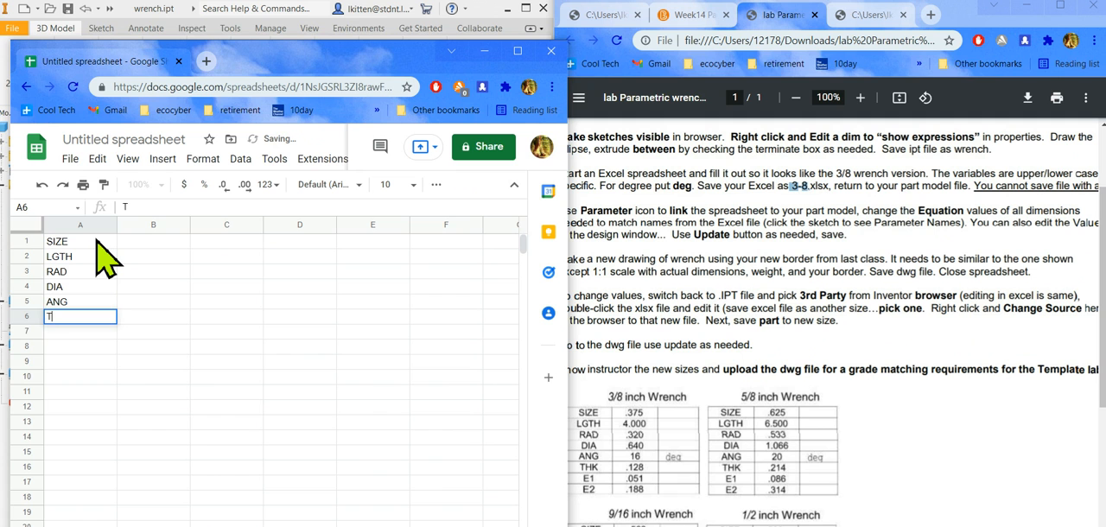
key(Return)
text(E1)
key(Return)
text(E2)
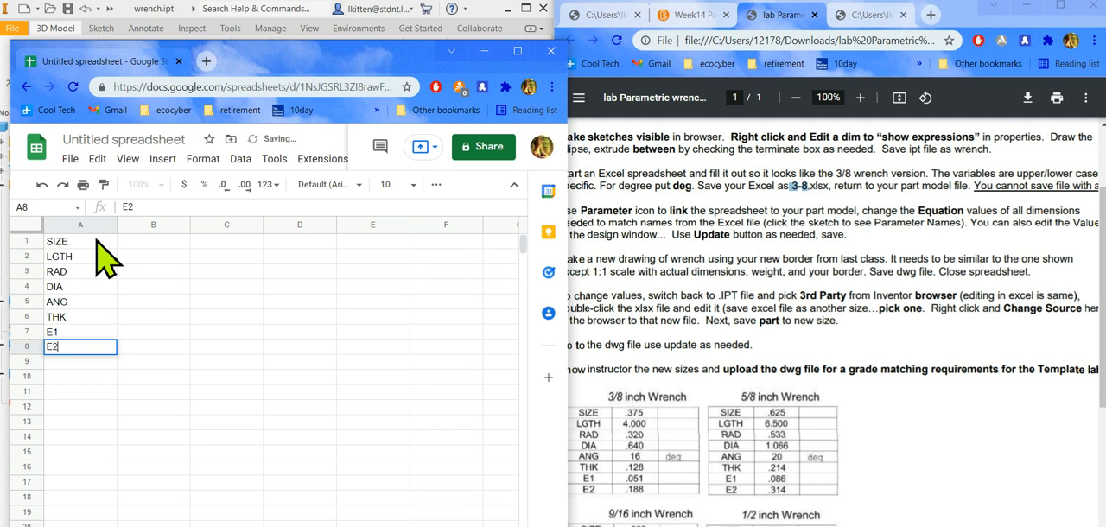
Enter the 3/8 inch wrench values .375, 4, .32, .64 and 16 for SIZE through ANG in cells B1 to B5.
click(141, 243)
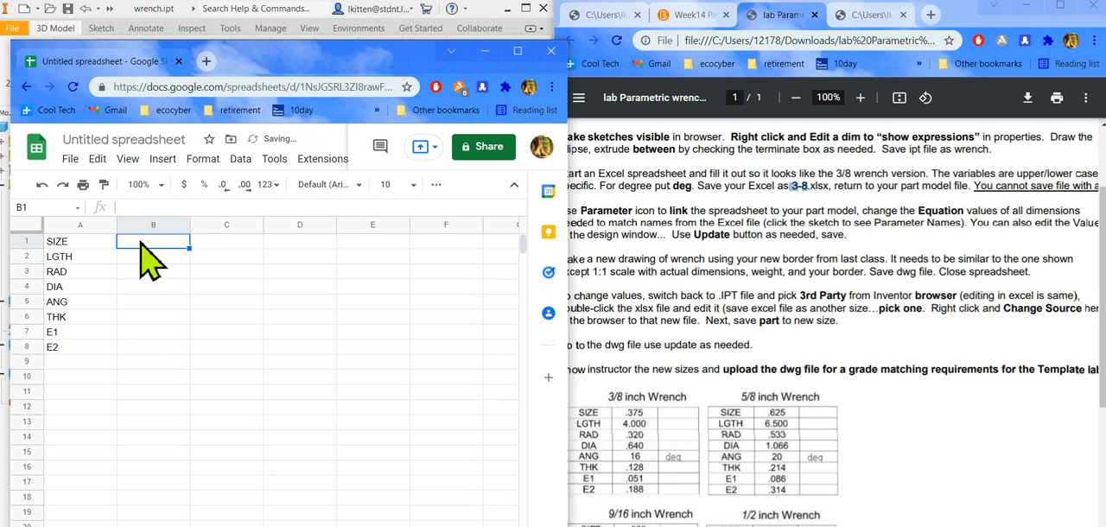
double_click(147, 246)
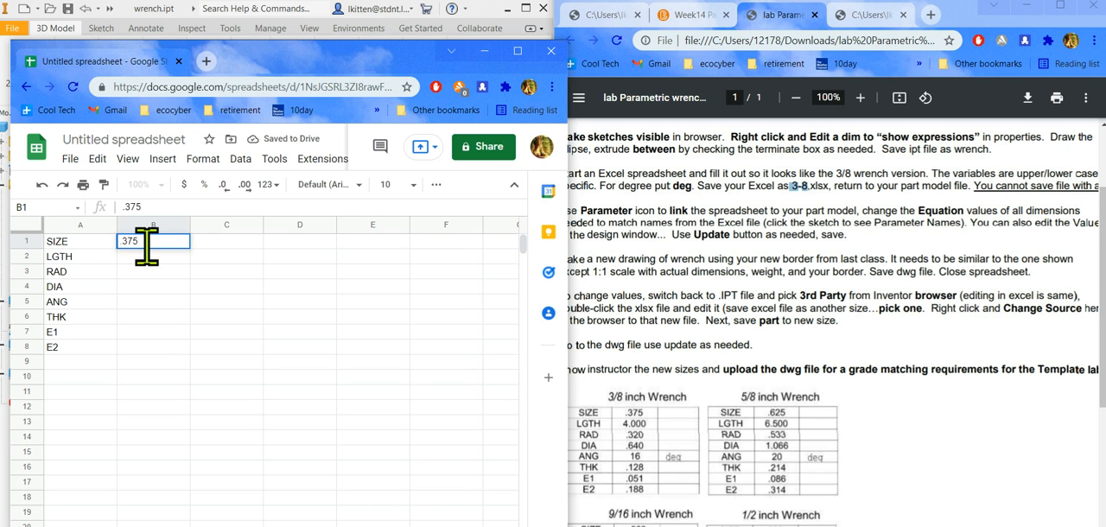
key(Return)
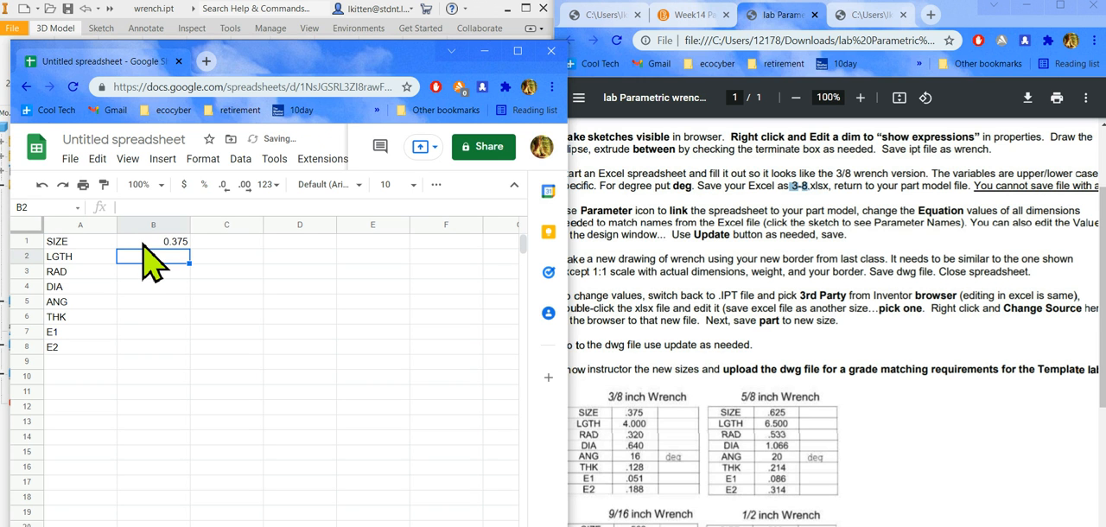
text(4)
key(Return)
text(.32)
key(Return)
text(.)
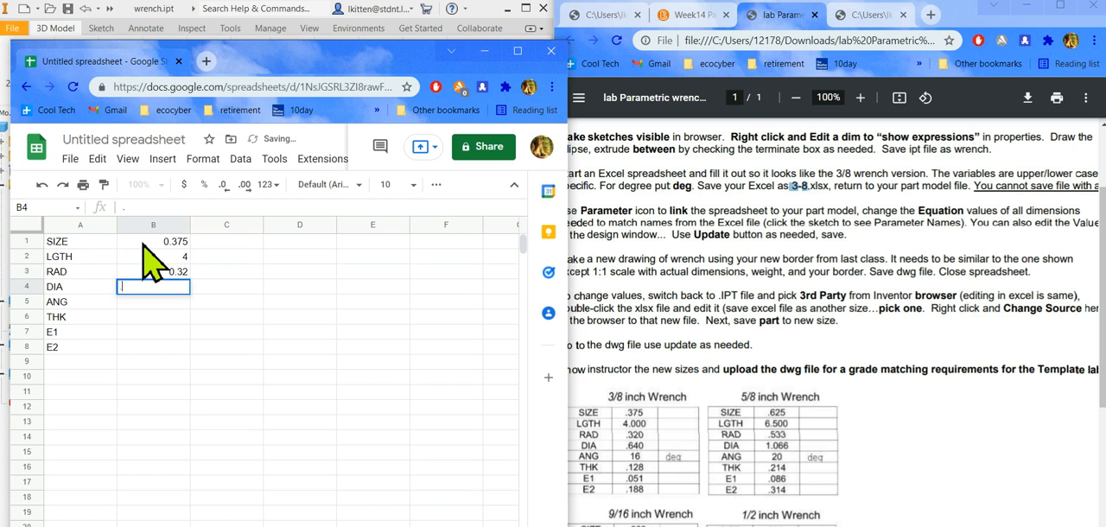
key(Return)
text(.64)
key(Return)
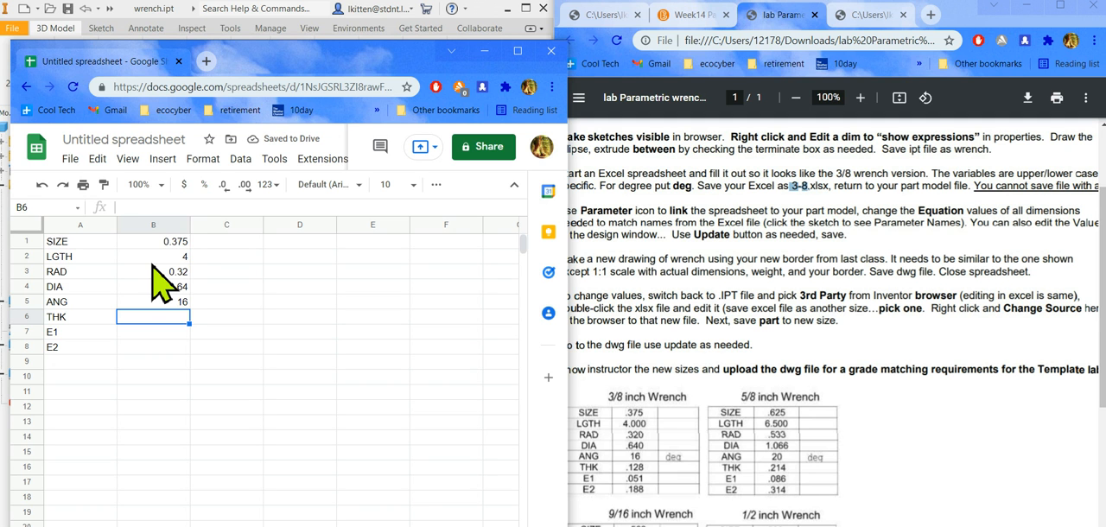
Enter .128, .051 and .188 for THK, E1 and E2 in cells B6 to B8, and the unit deg for ANG in C5.
text(.128)
key(Return)
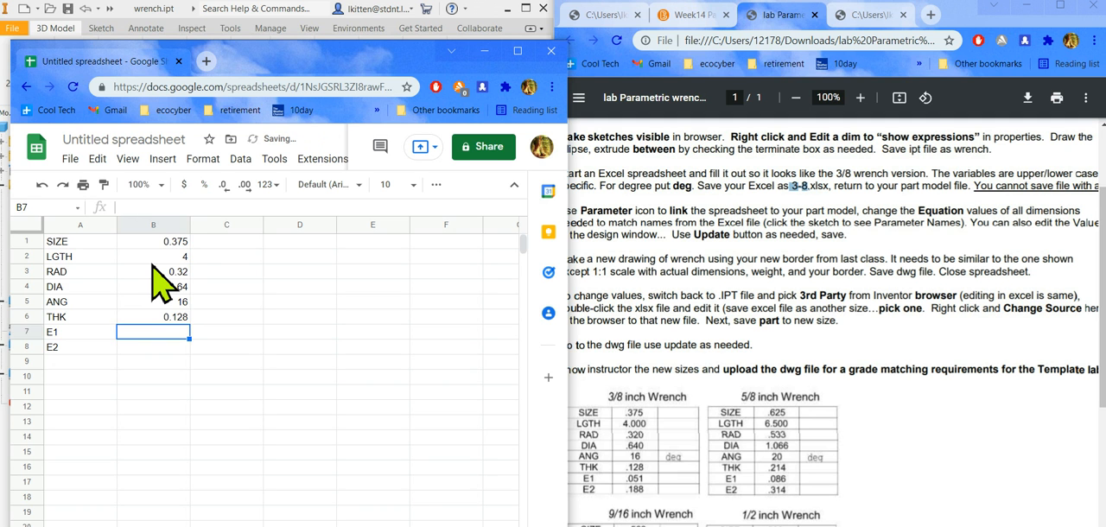
text(.051)
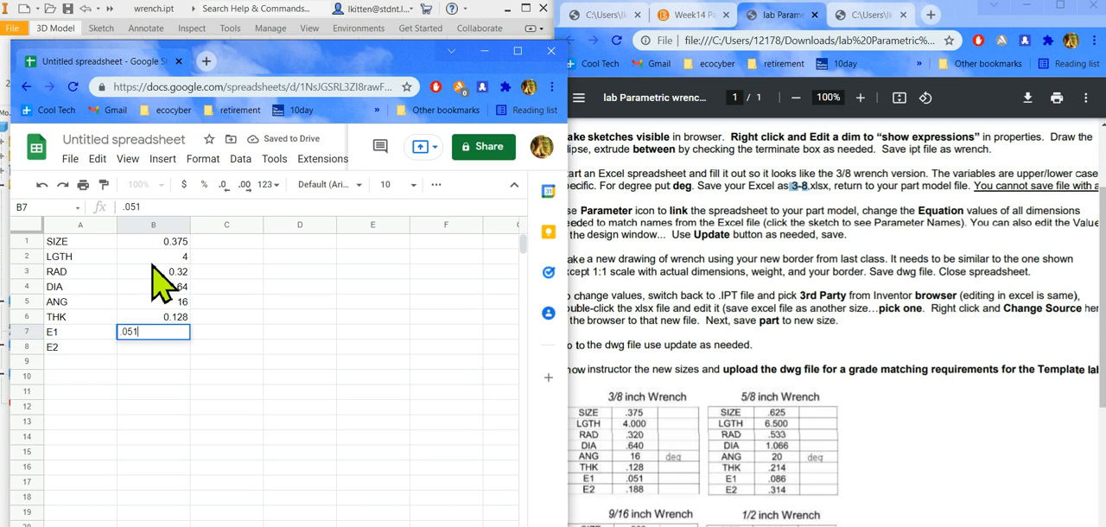
key(Return)
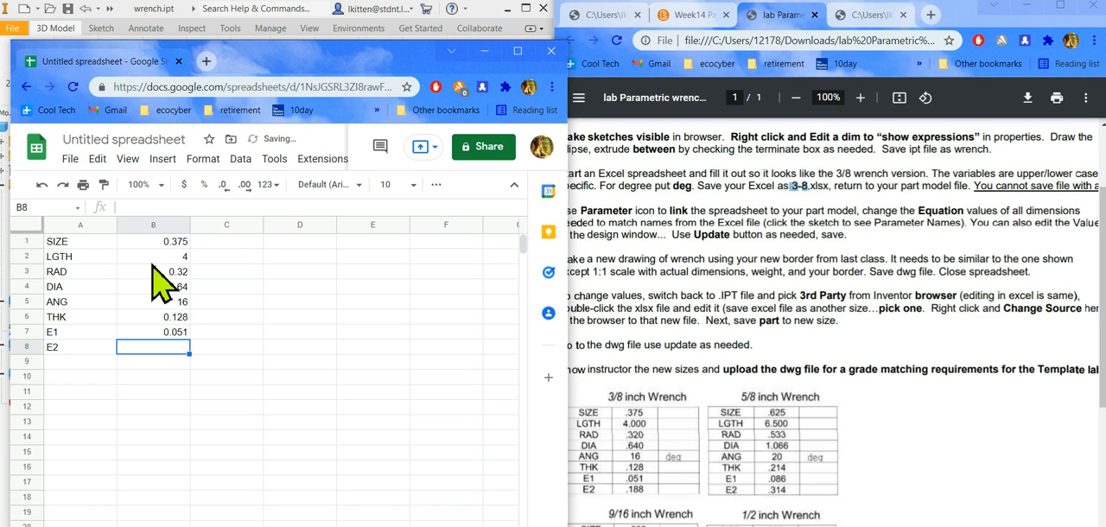
text(.)
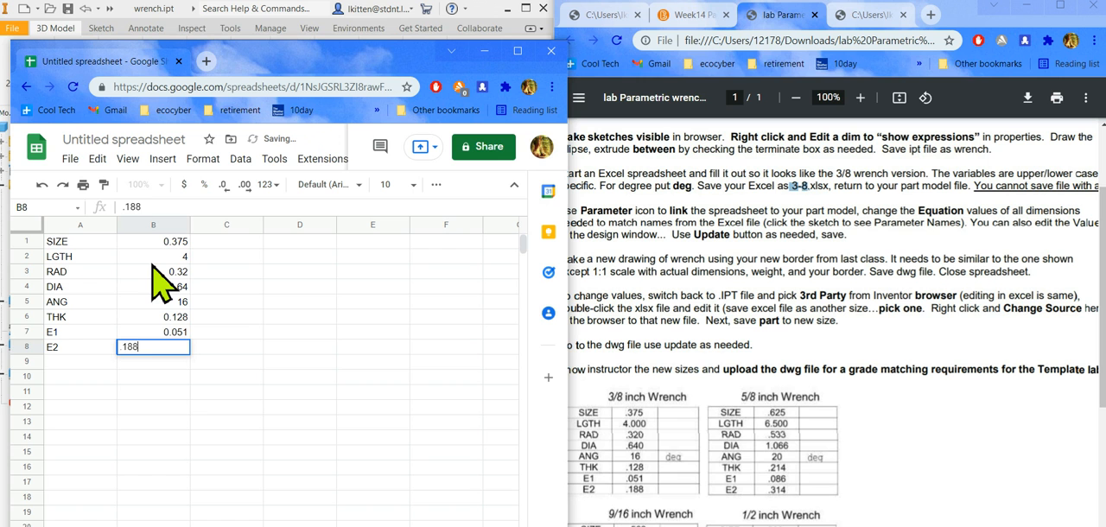
text(188)
click(223, 302)
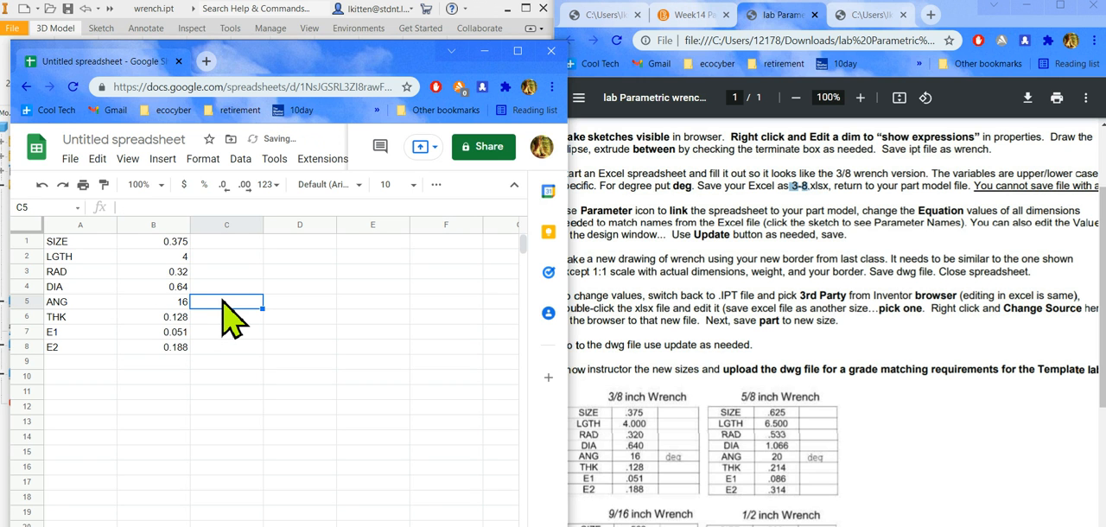
text(deg)
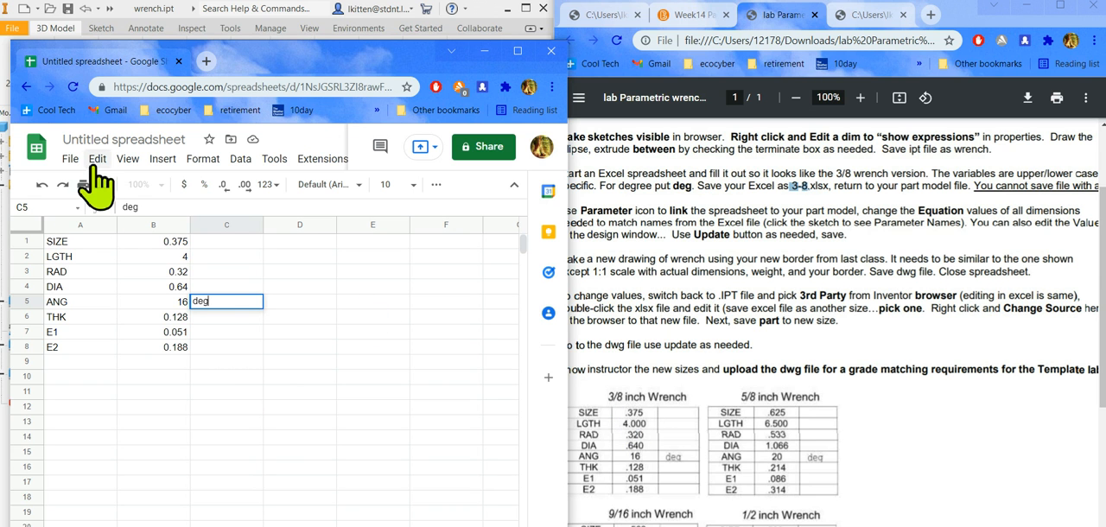
Download the parameter spreadsheet as a Microsoft Excel (.xlsx) file.
click(71, 159)
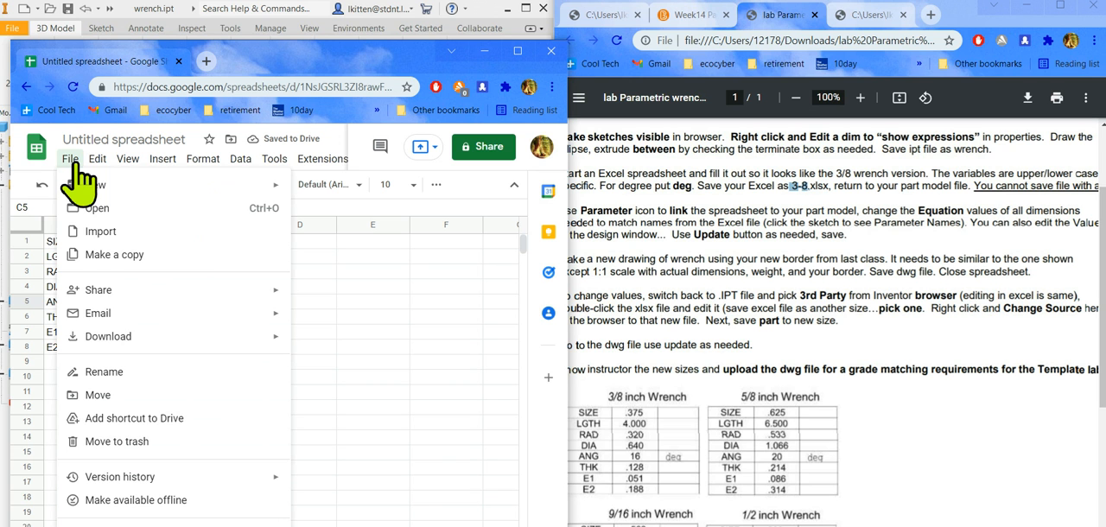
mouse_move(225, 344)
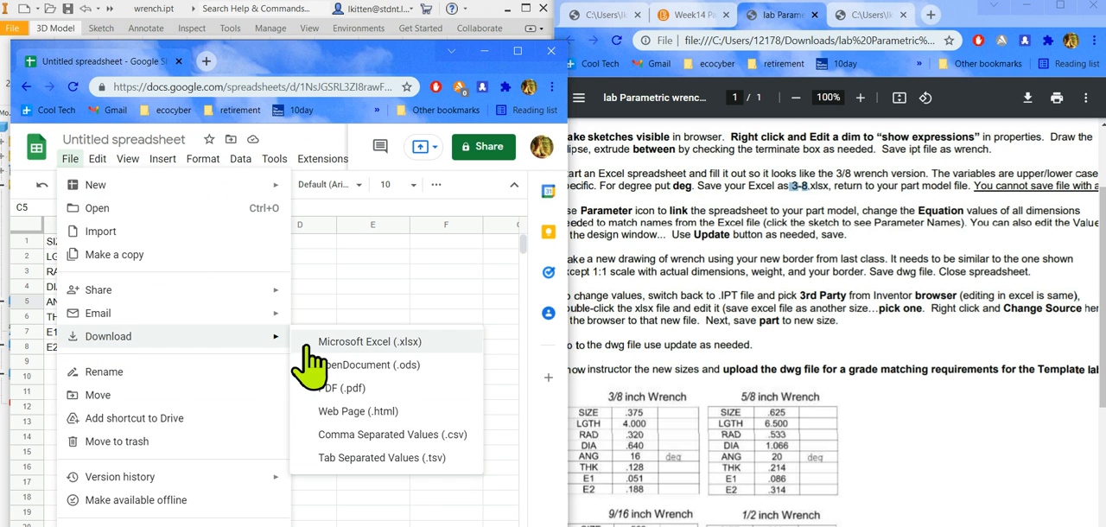
click(349, 342)
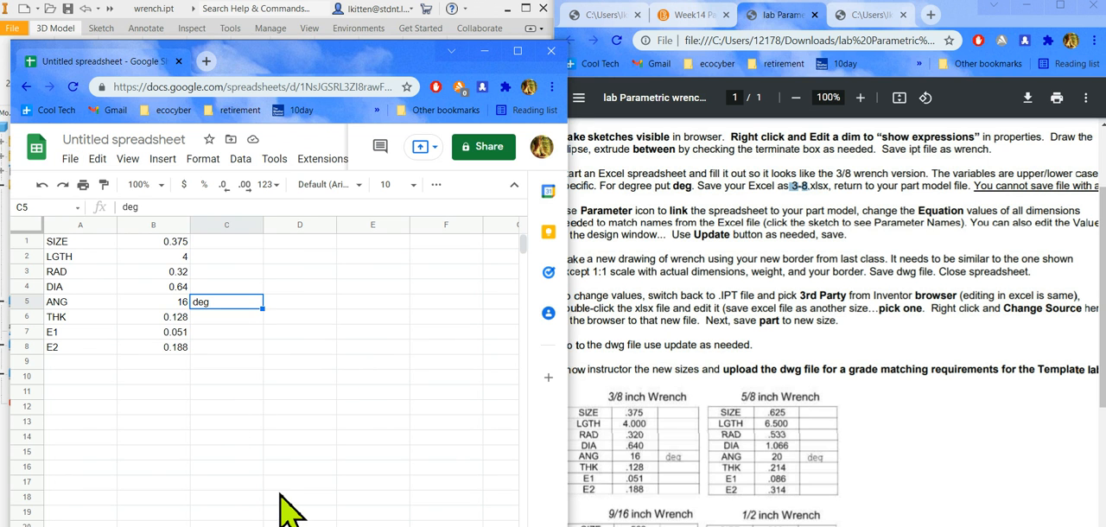
click(399, 526)
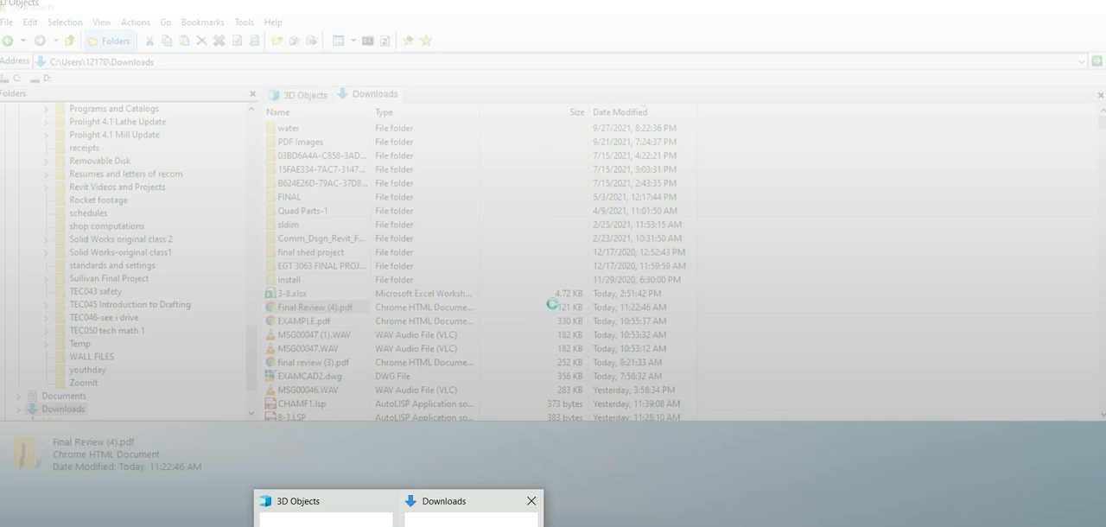
Switch to Explorer++, sort the Downloads folder by newest modification date and delete the old 3-8.xlsx file.
click(467, 514)
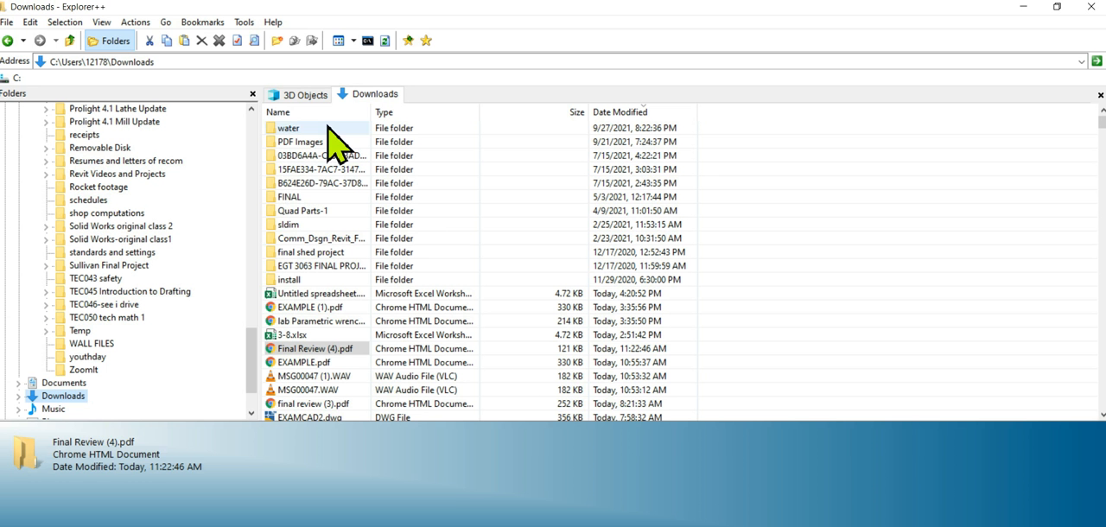
click(629, 114)
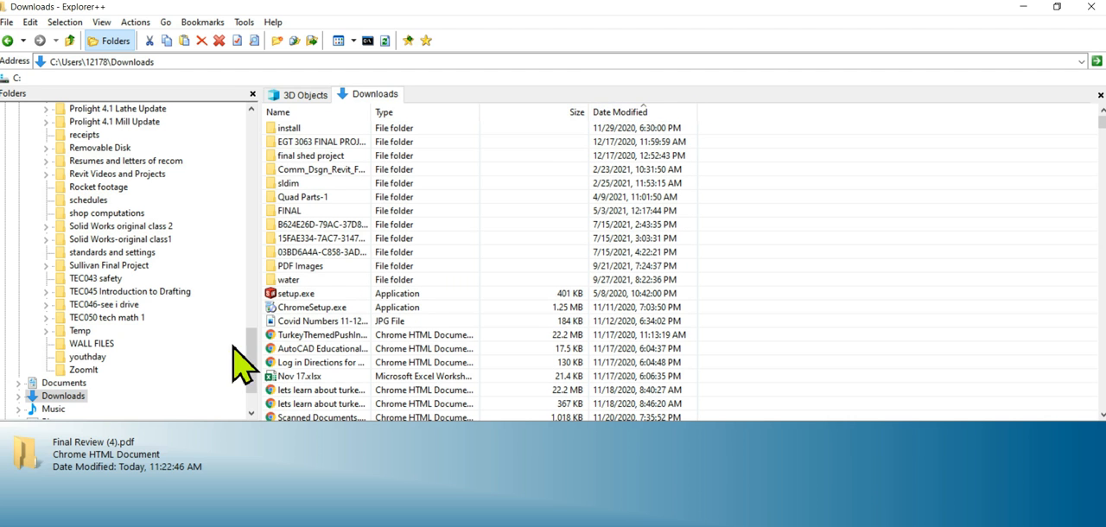
click(629, 114)
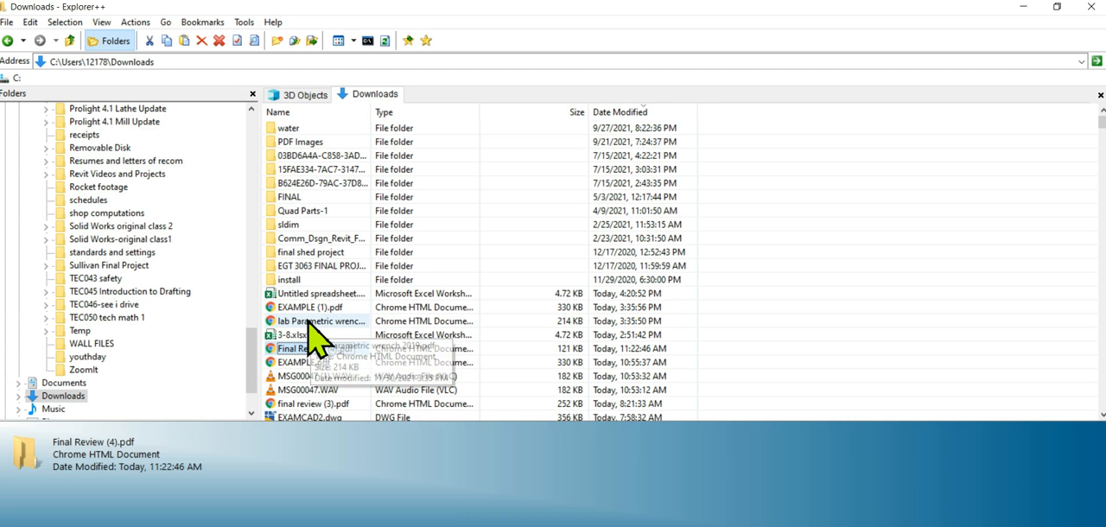
click(311, 295)
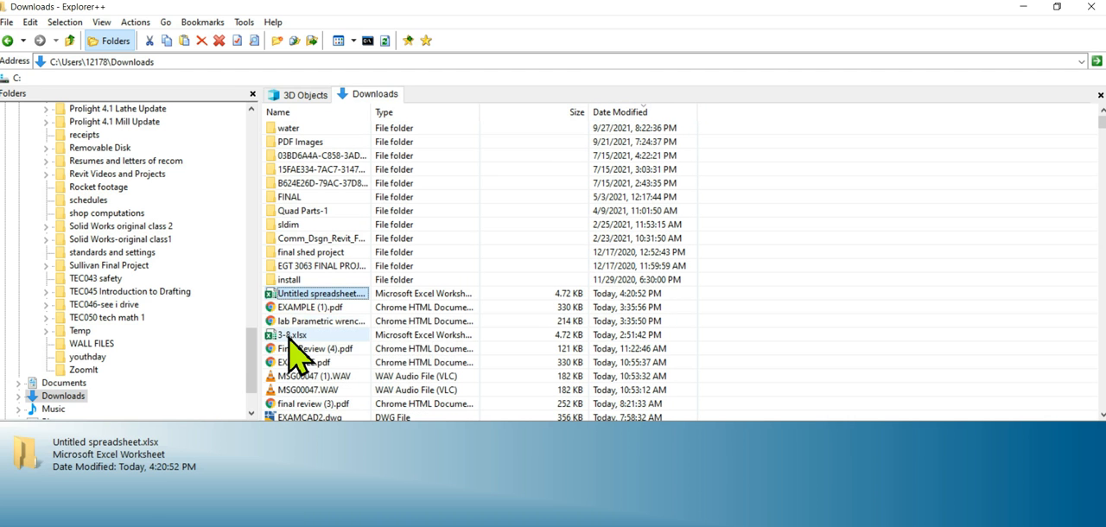
click(290, 336)
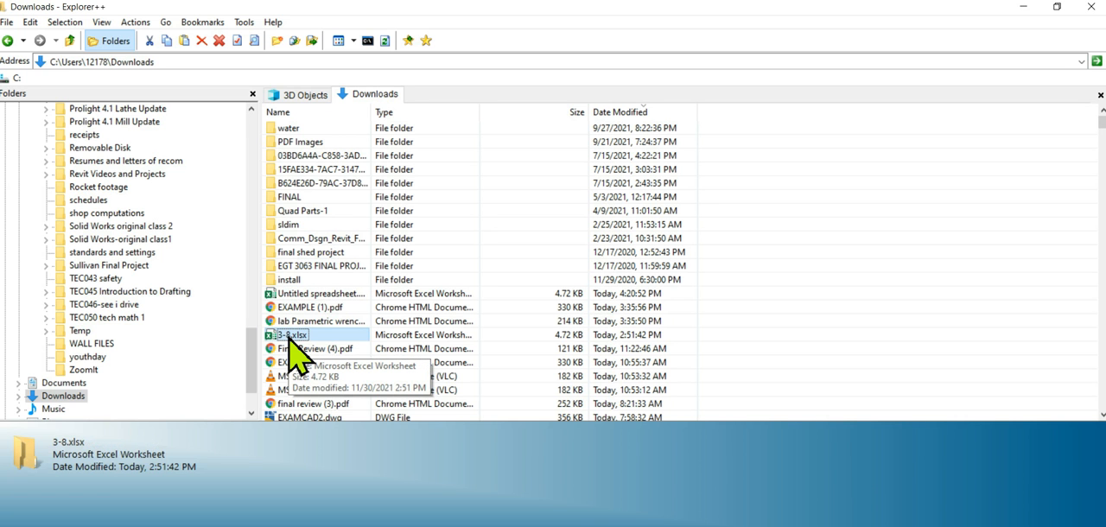
key(Delete)
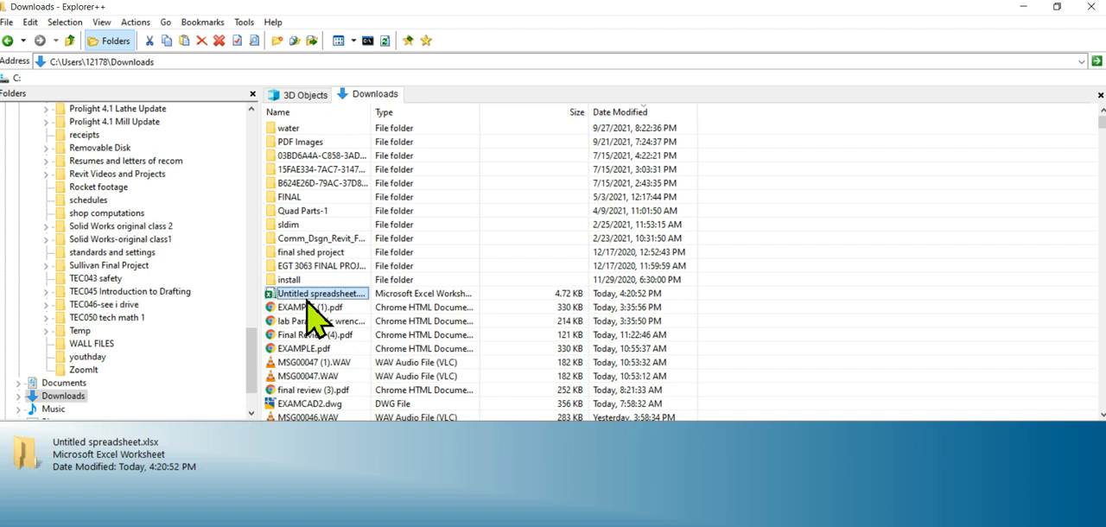
Rename the downloaded Untitled spreadsheet.xlsx file as 3-8.xlsx.
right_click(309, 301)
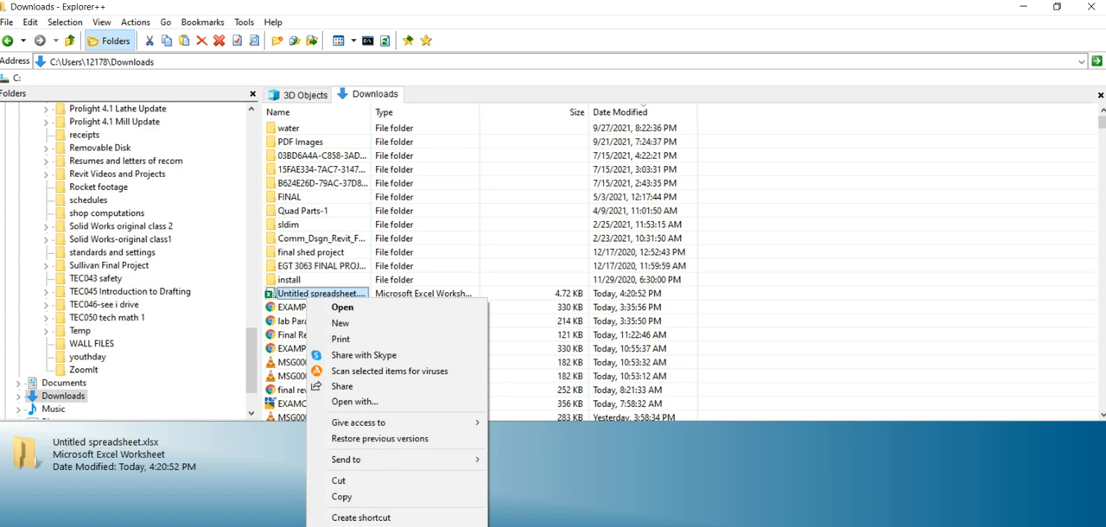
click(349, 526)
text(3-8.xlsx)
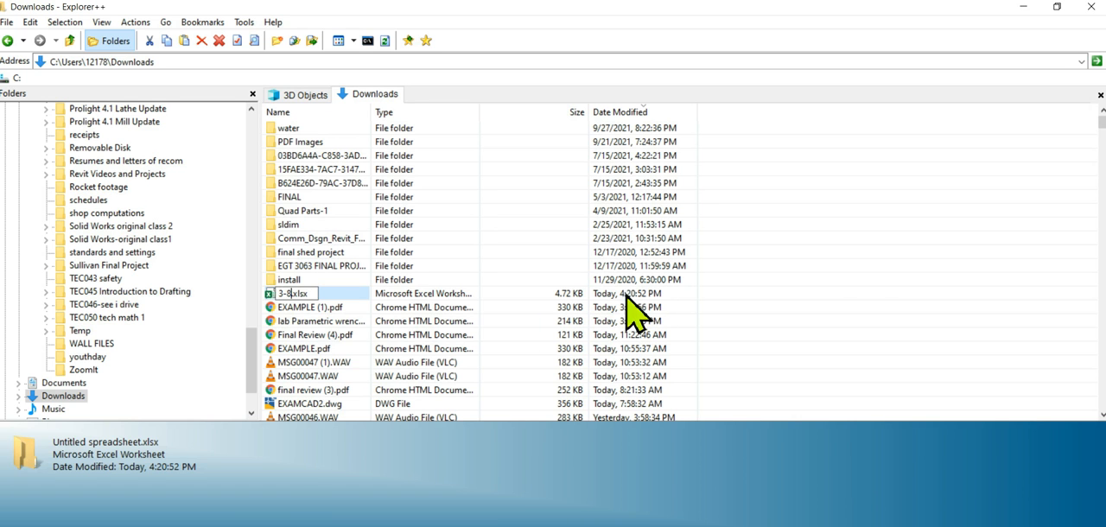
click(867, 282)
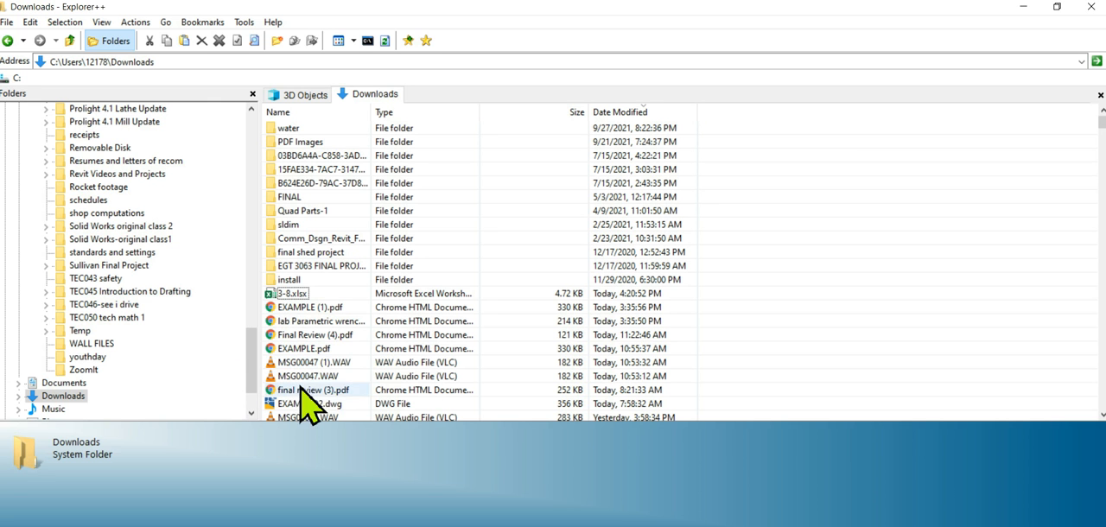
Minimize the file manager and spreadsheet windows to return to the wrench part, and highlight the parameter linking and Equation instructions.
click(1023, 7)
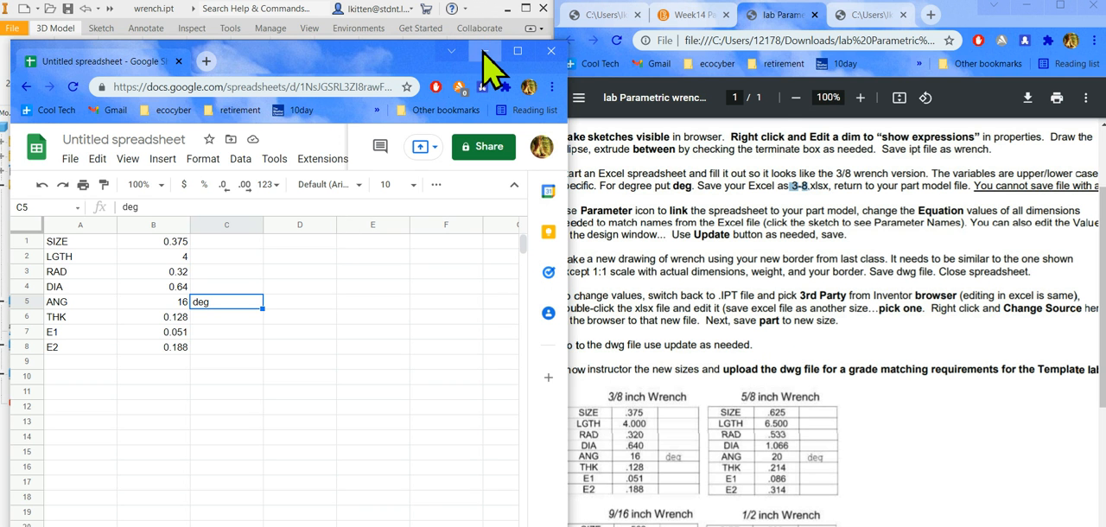
drag(378, 53, 595, 91)
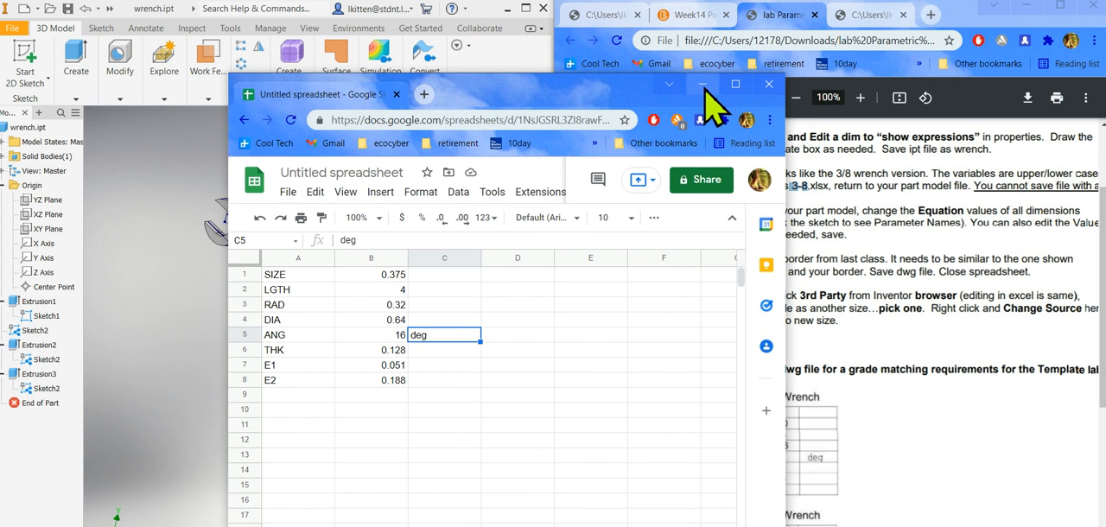
click(704, 88)
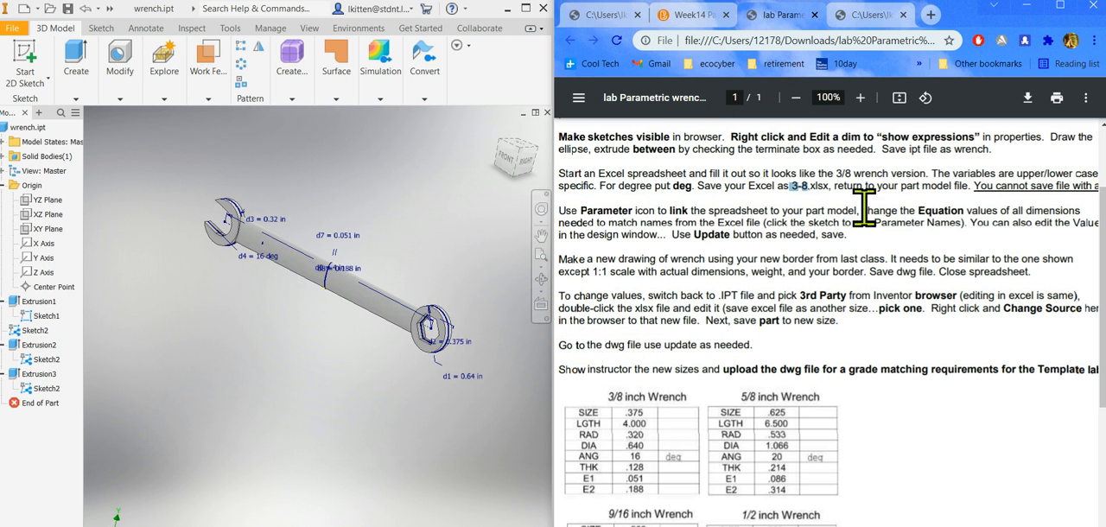
drag(568, 212, 706, 221)
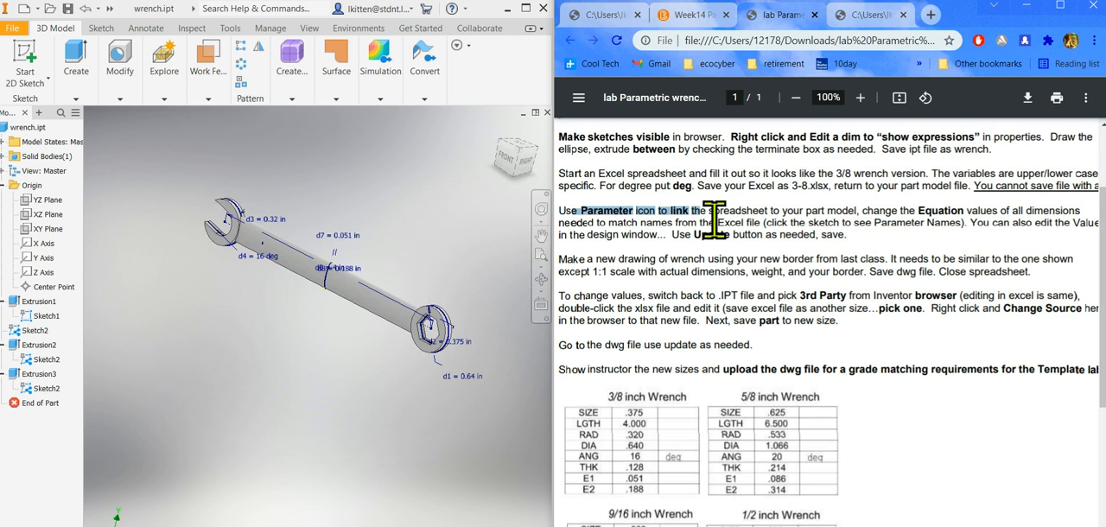
drag(910, 212, 1009, 216)
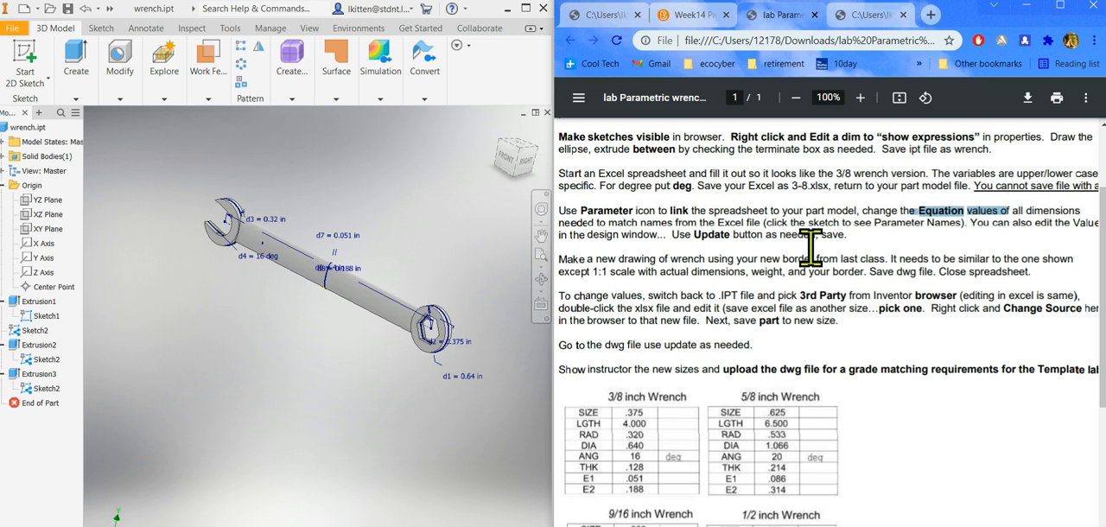
Link the 3-8.xlsx spreadsheet from the Downloads folder to the wrench part's parameters, with start cell A1, accepting its current location.
click(270, 29)
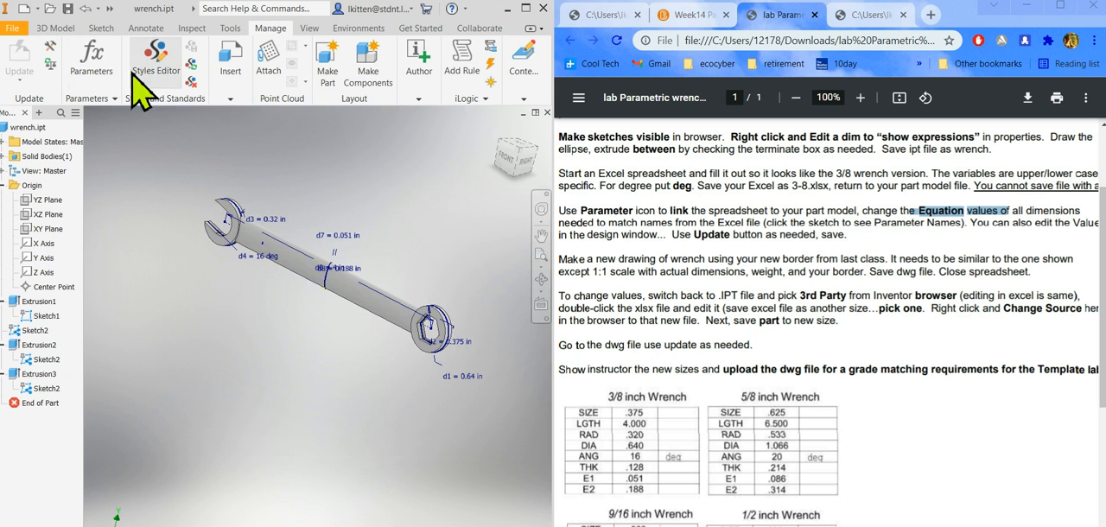
click(90, 84)
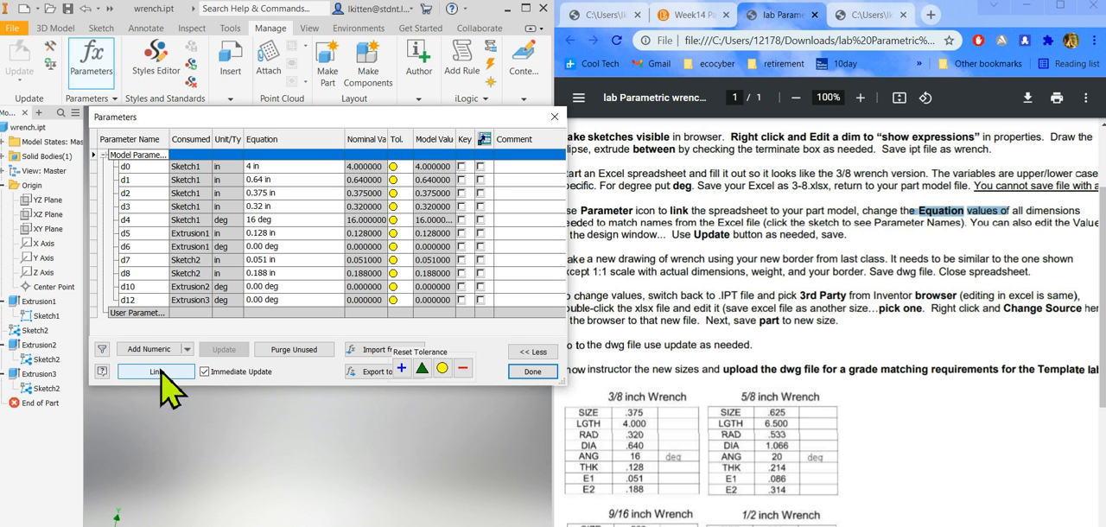
click(158, 372)
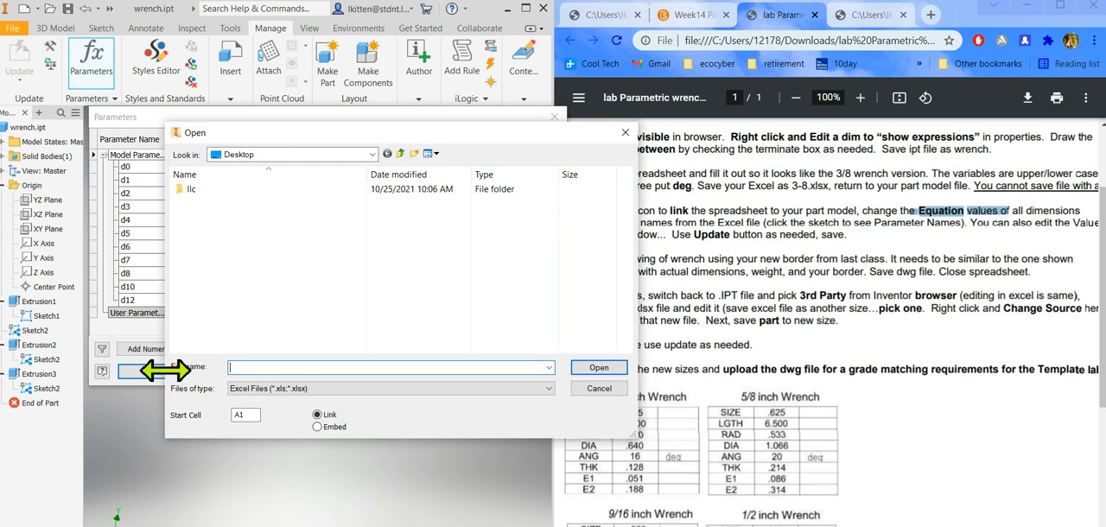
click(373, 154)
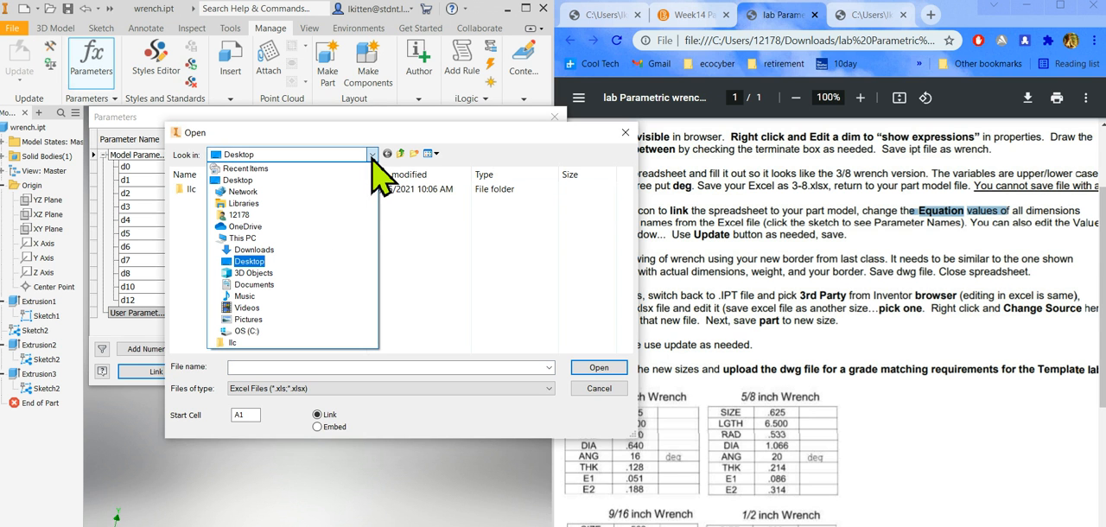
click(372, 155)
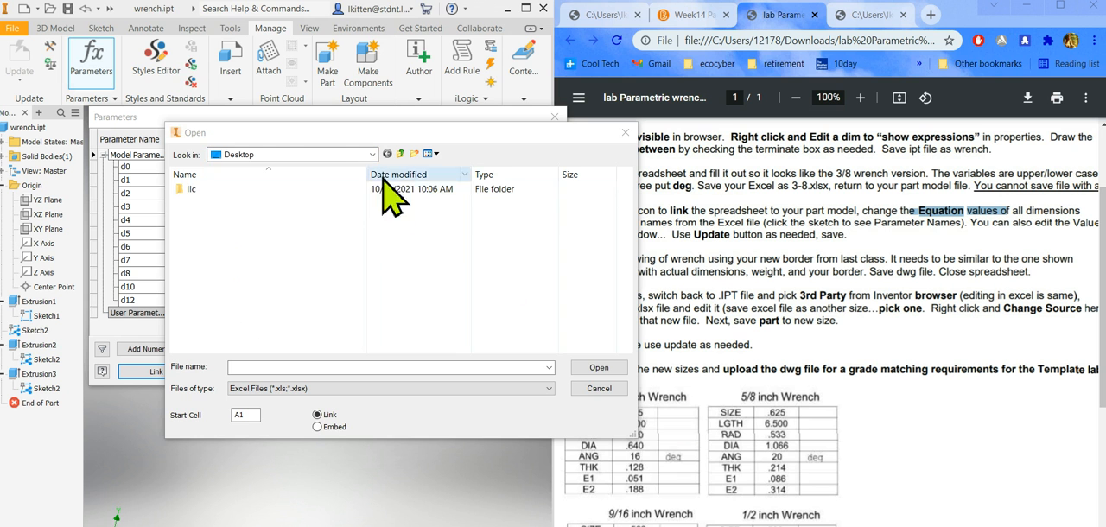
click(367, 155)
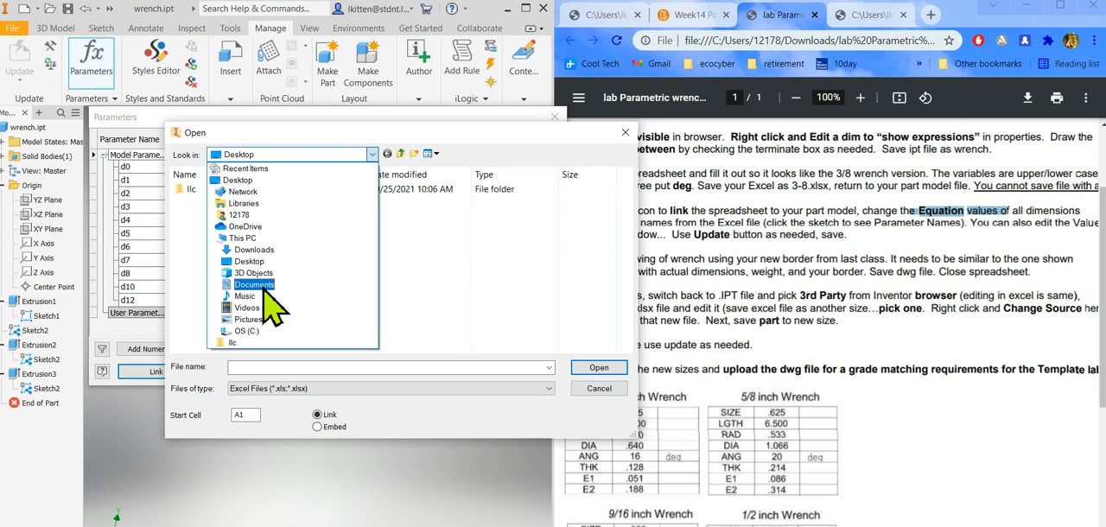
click(256, 251)
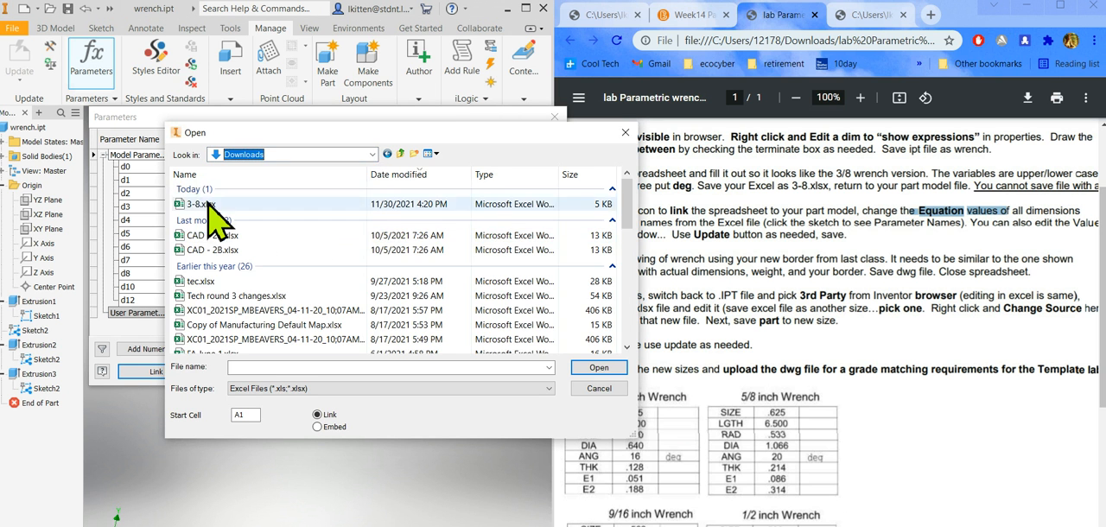
click(199, 206)
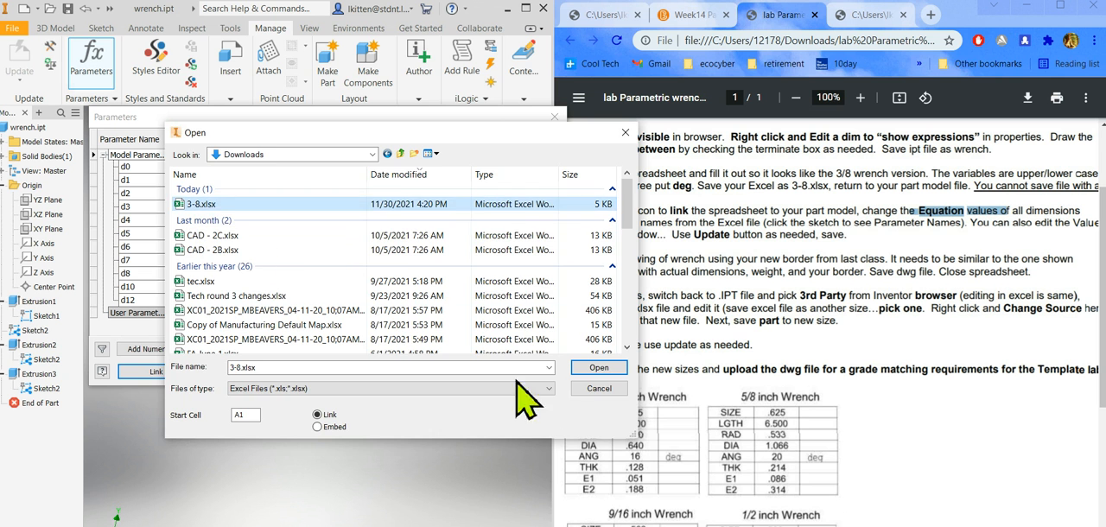
click(596, 369)
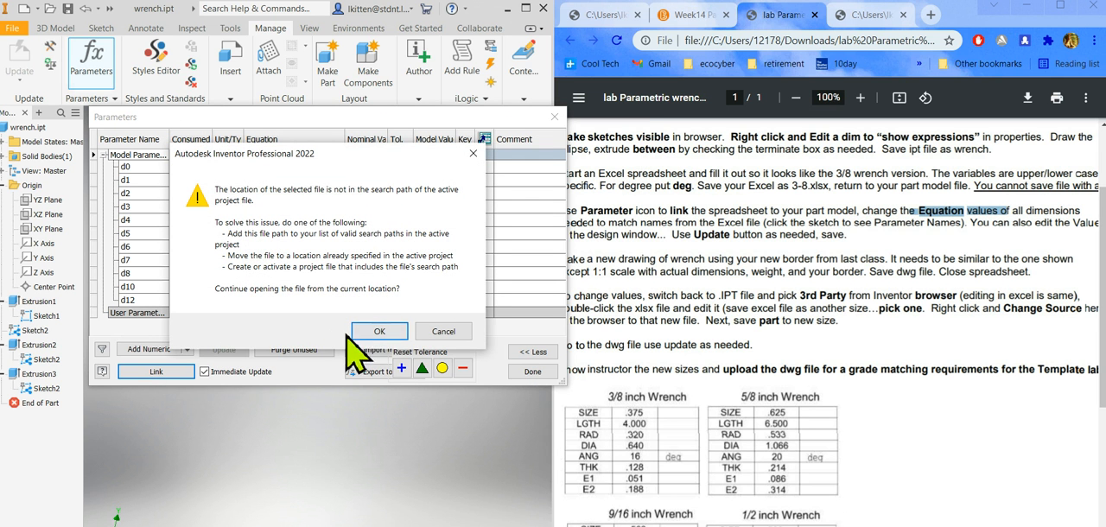
click(378, 332)
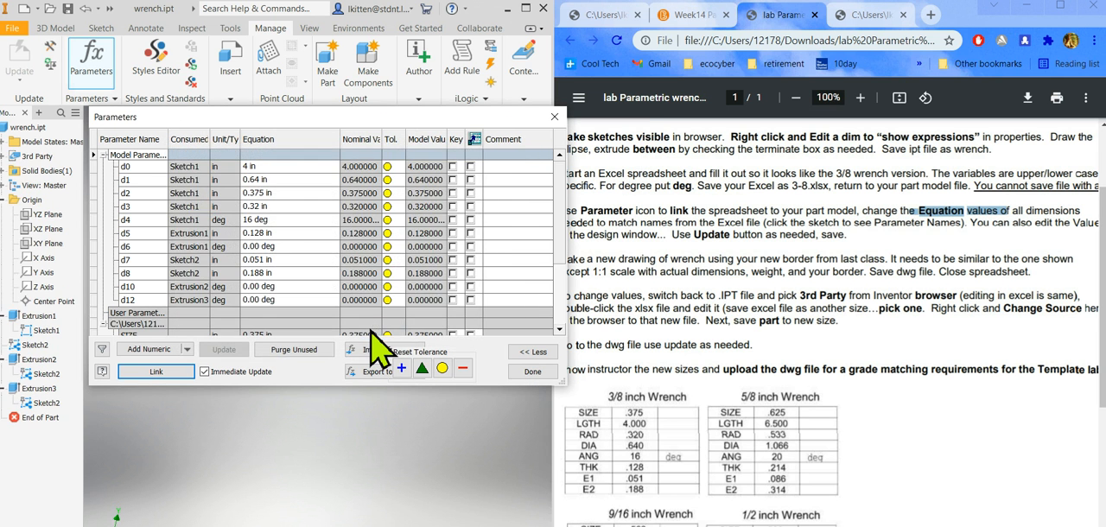
Set the equations of model parameters d0 to LGTH and d1 to DIA.
drag(561, 240, 563, 325)
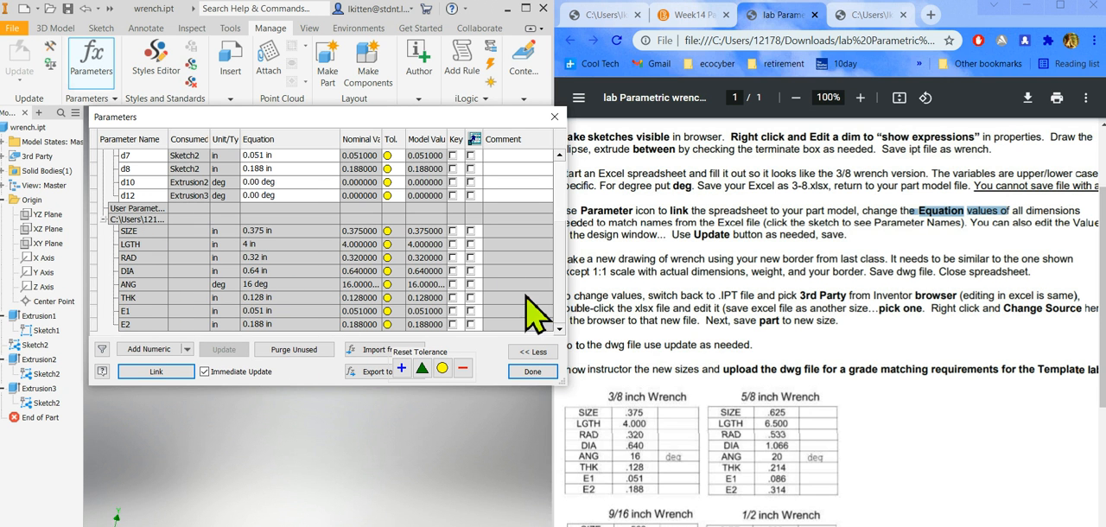
drag(560, 306, 555, 245)
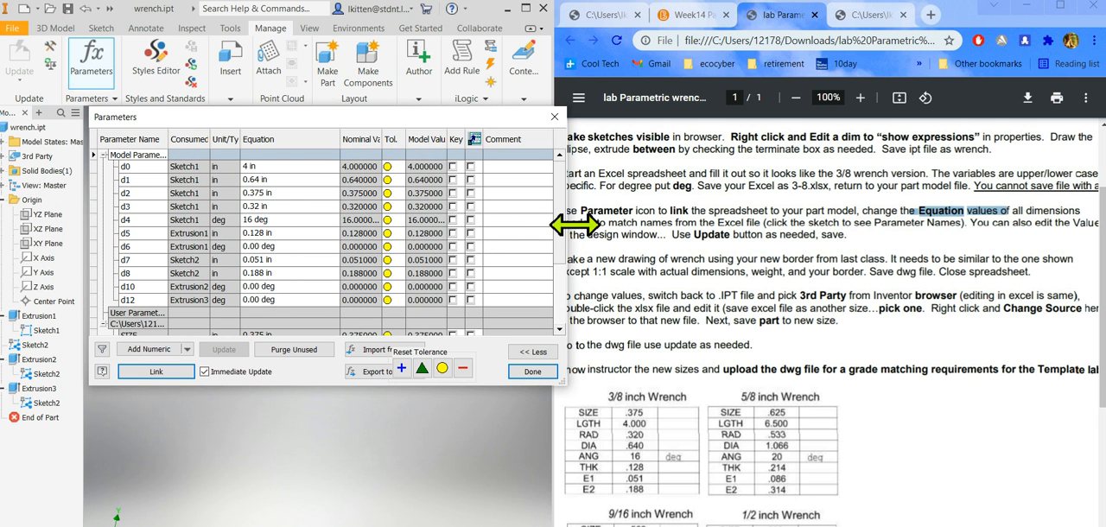
mouse_move(561, 230)
mouse_down()
mouse_move(562, 241)
mouse_move(555, 229)
mouse_up()
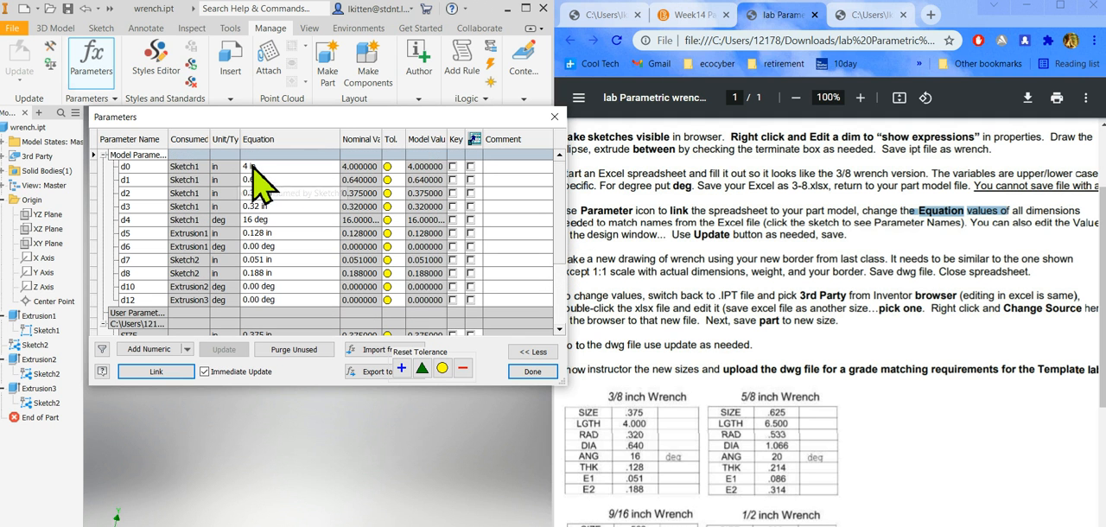
click(261, 165)
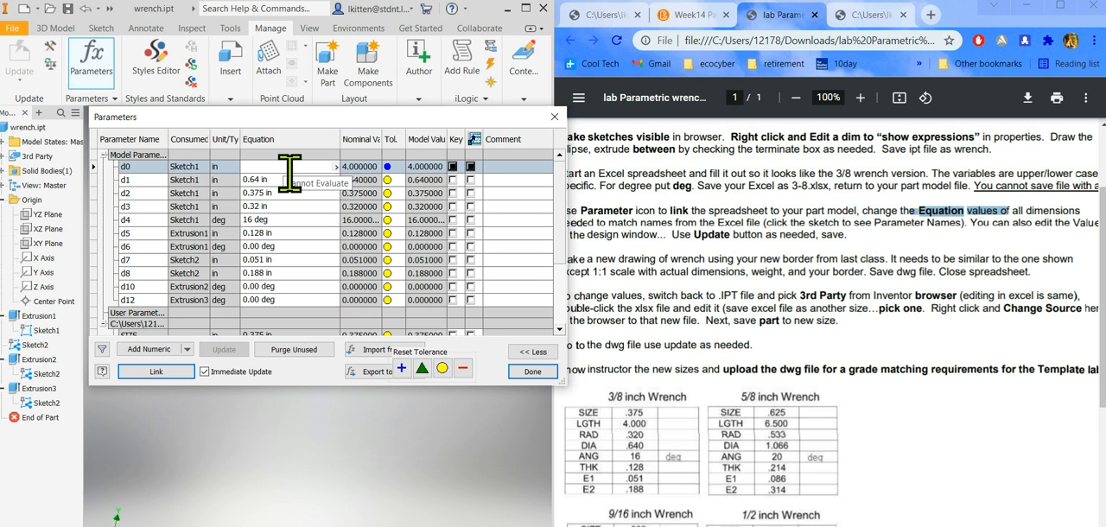
text(LGTH)
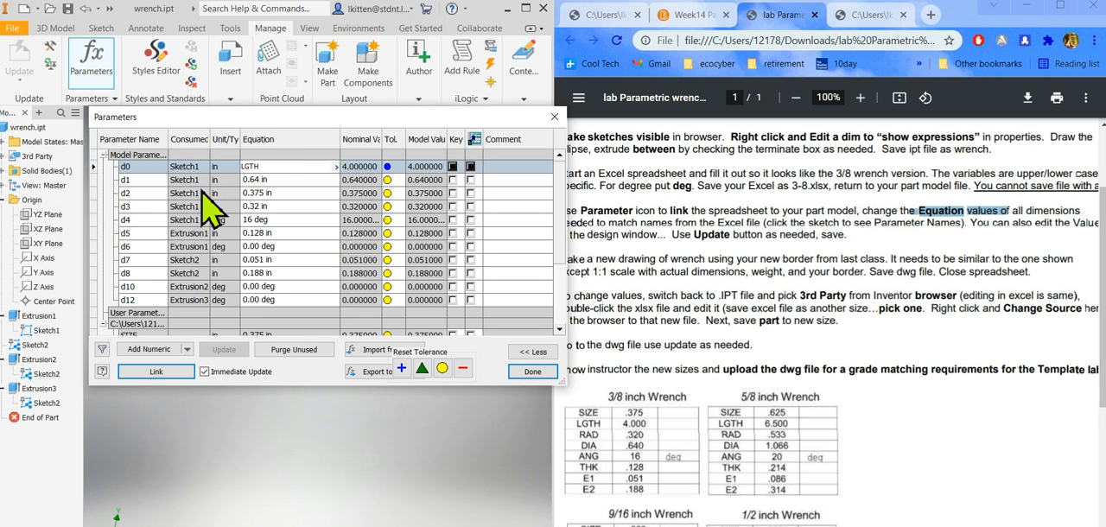
click(272, 180)
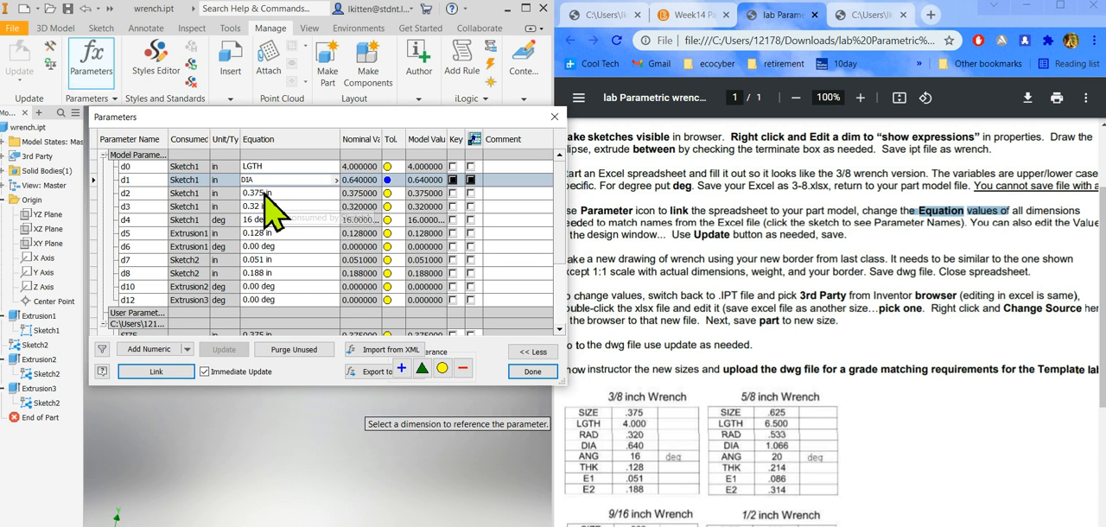
Set the equations of model parameters d2 to SIZE, d3 to RAD, d4 to ANG and d5 to THK.
click(311, 194)
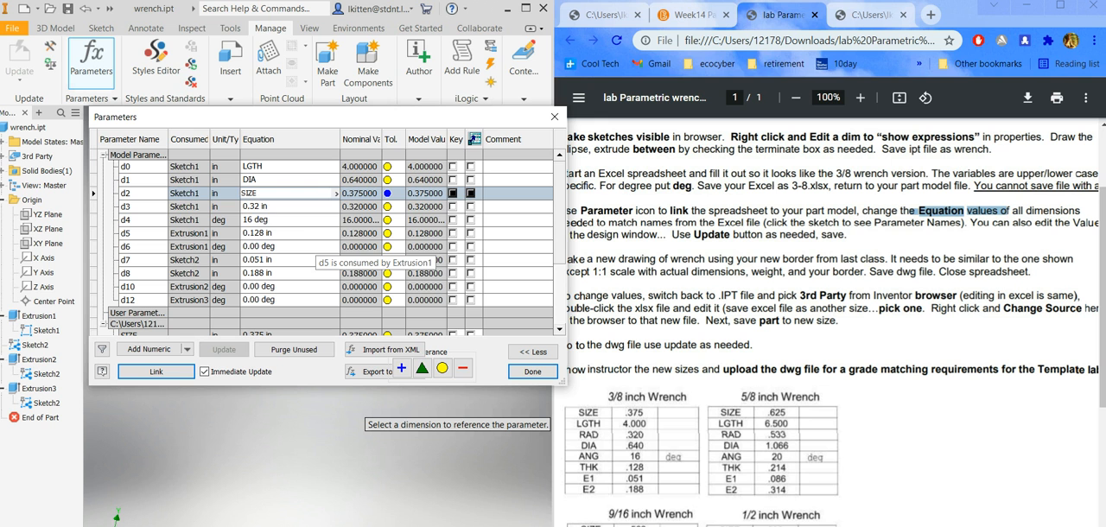
click(273, 208)
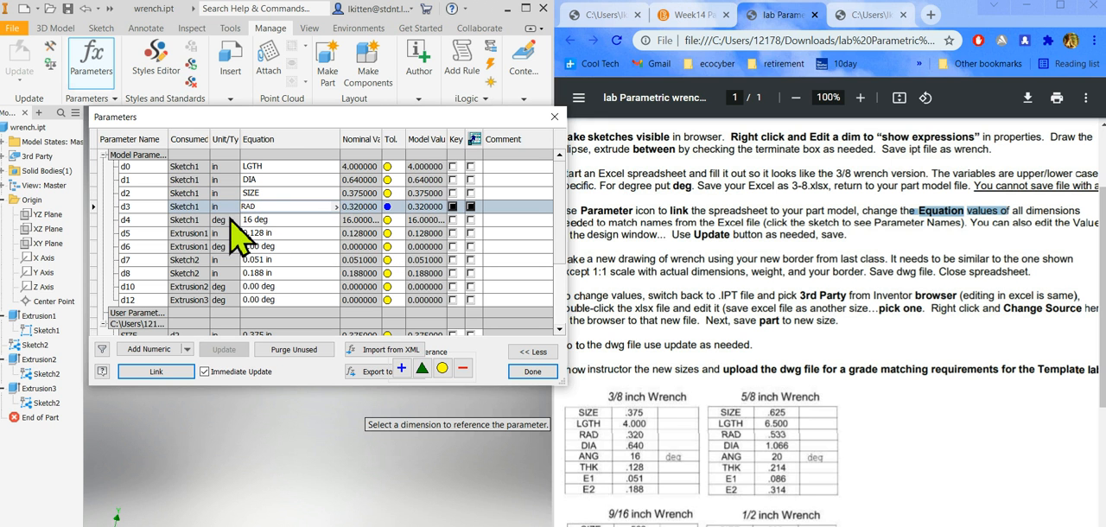
click(258, 221)
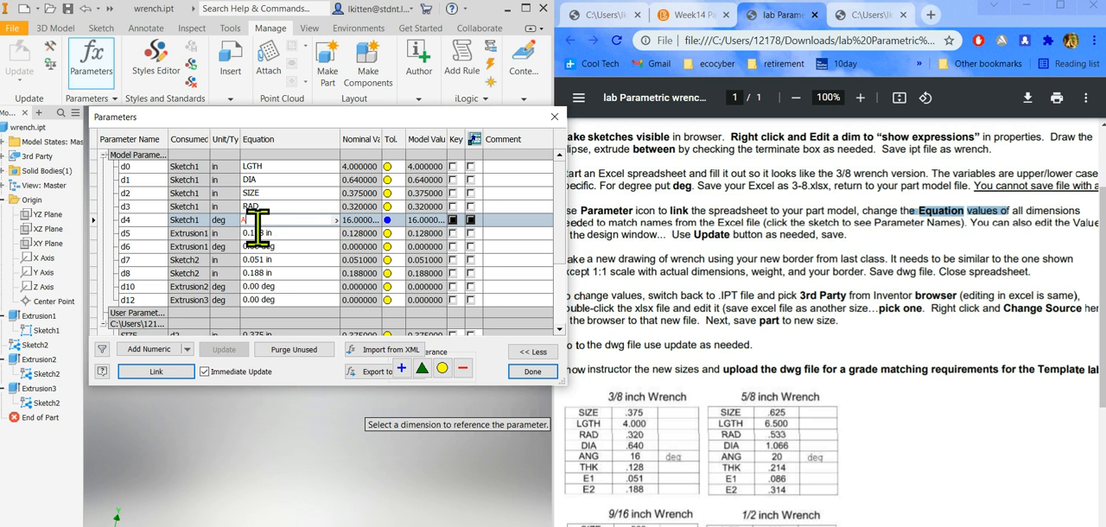
click(261, 233)
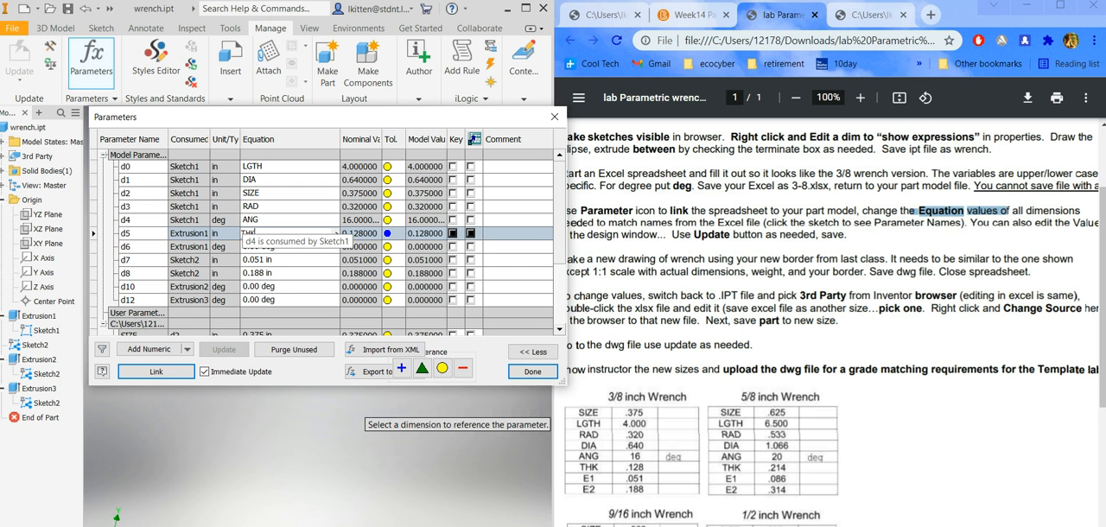
click(260, 246)
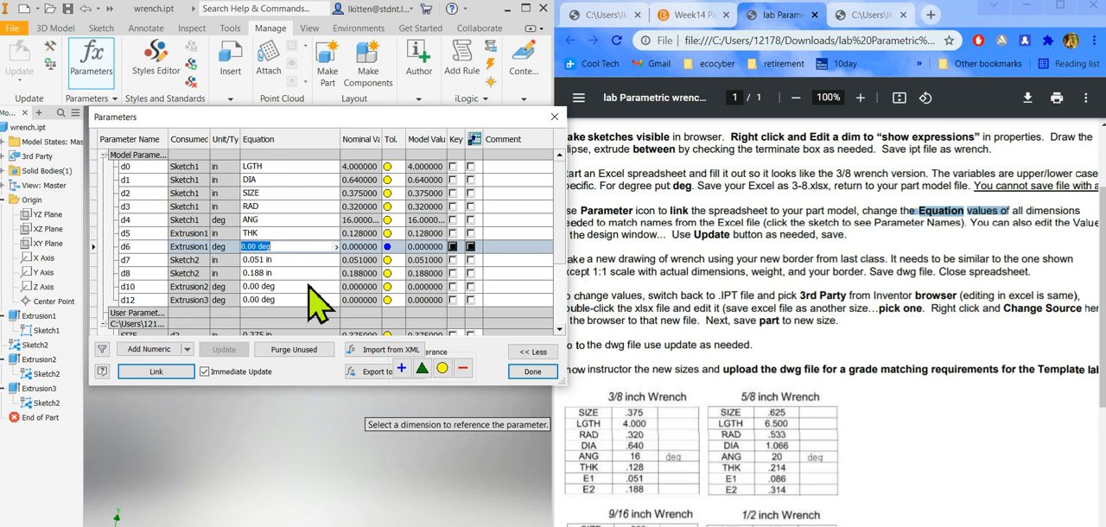
Set the equation of model parameter d7 to E1 and enter E2 for d8.
click(273, 260)
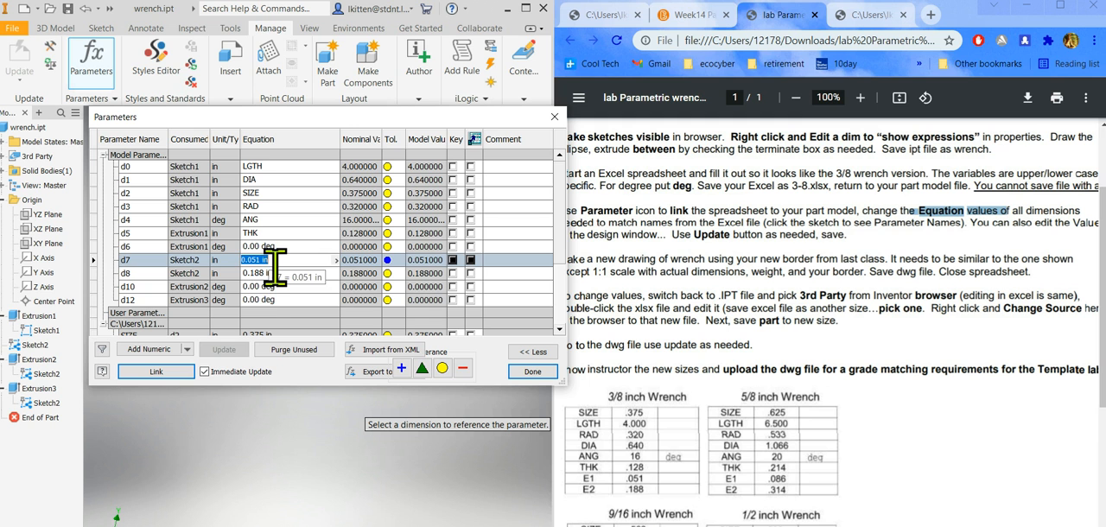
text(E1)
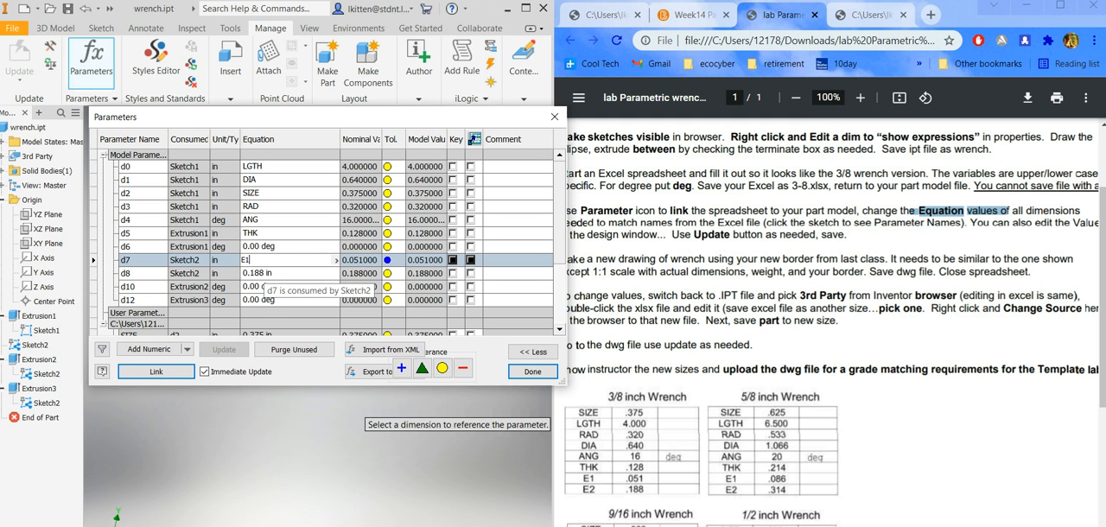
click(252, 273)
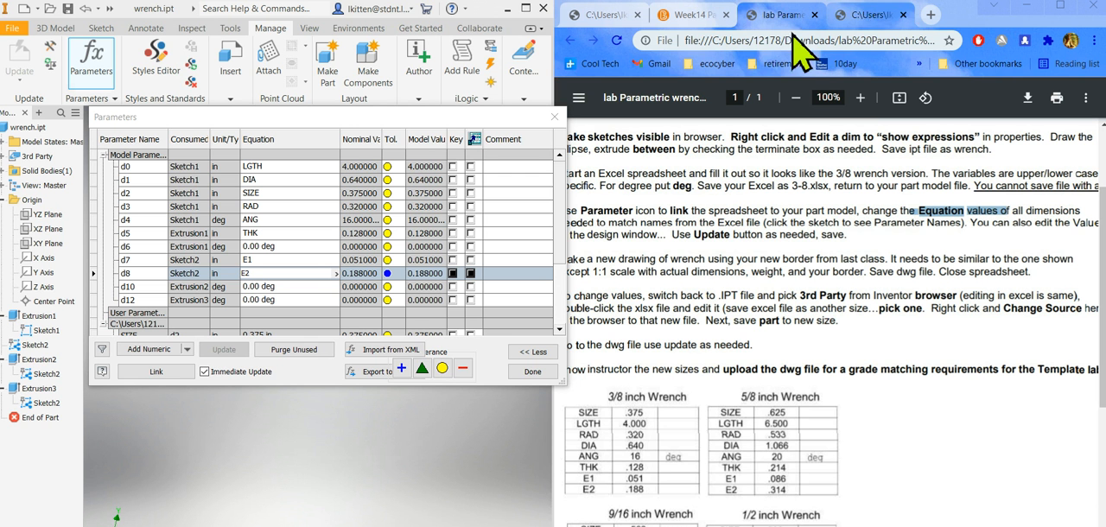
Check the wrench parameter names and values in the Google Sheets spreadsheet, and minimize it to return to the part's parameters.
mouse_move(495, 526)
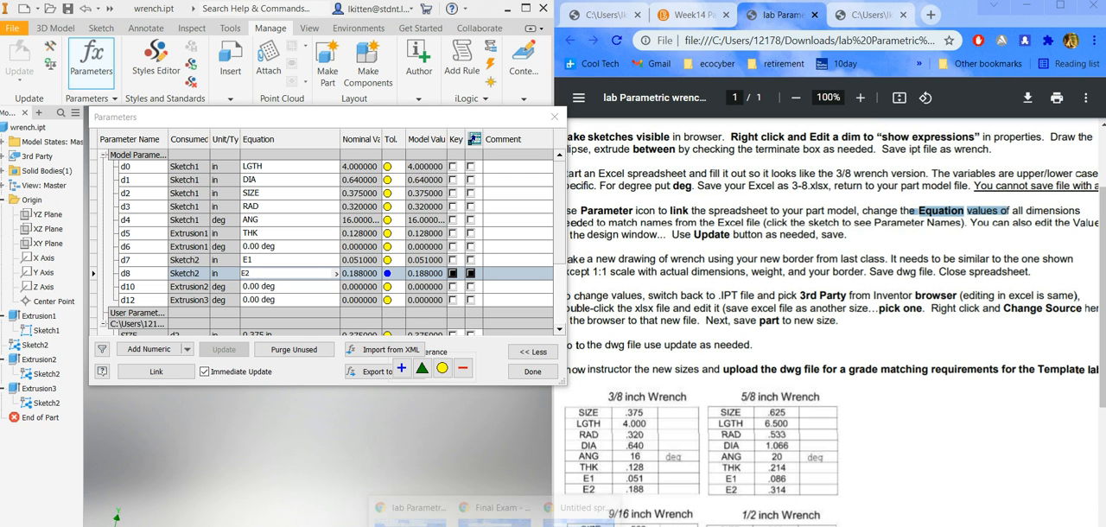
click(572, 512)
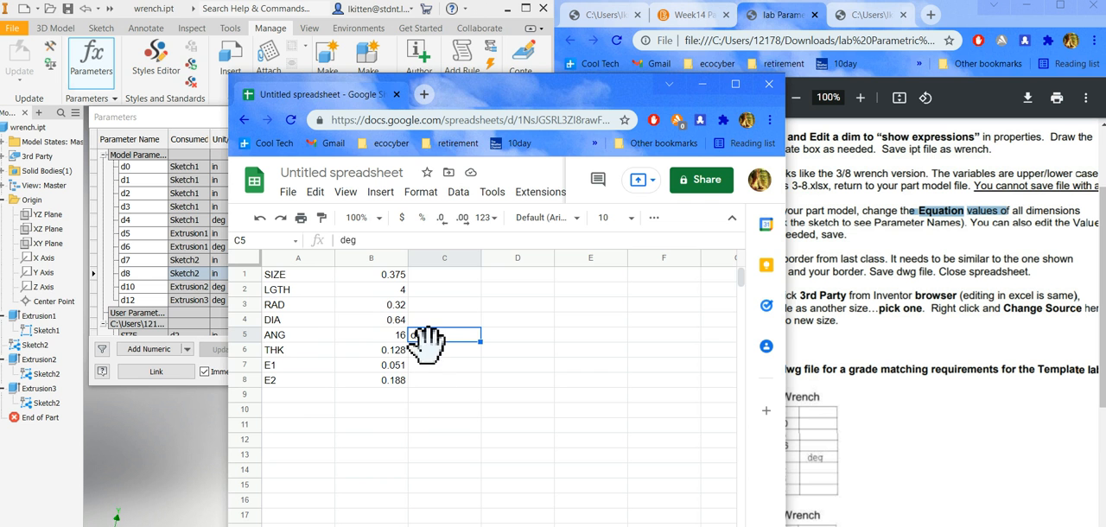
click(703, 84)
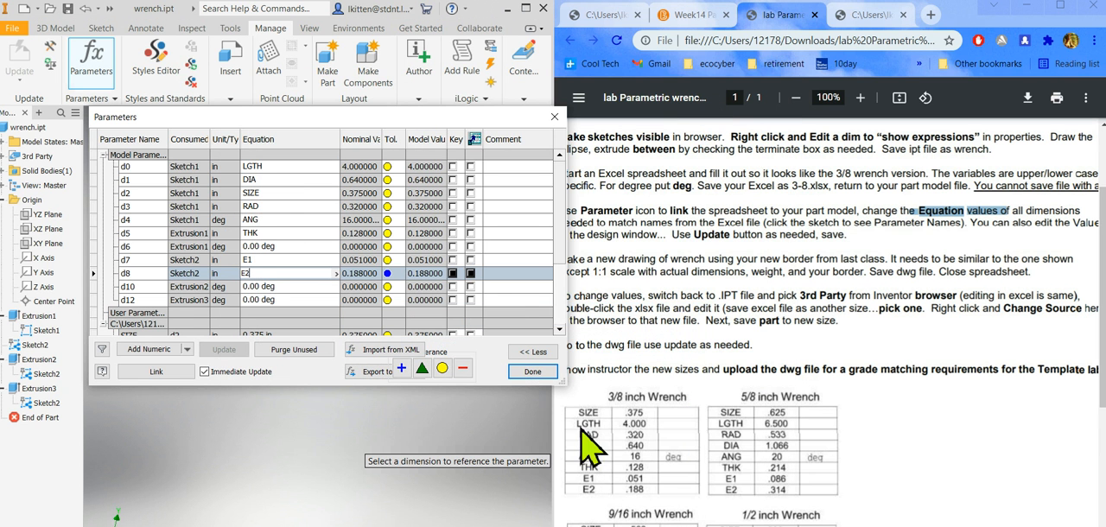
Enlarge the Parameters dialog to show more of the linked spreadsheet rows, and move it clear of the instructions.
drag(559, 383, 562, 454)
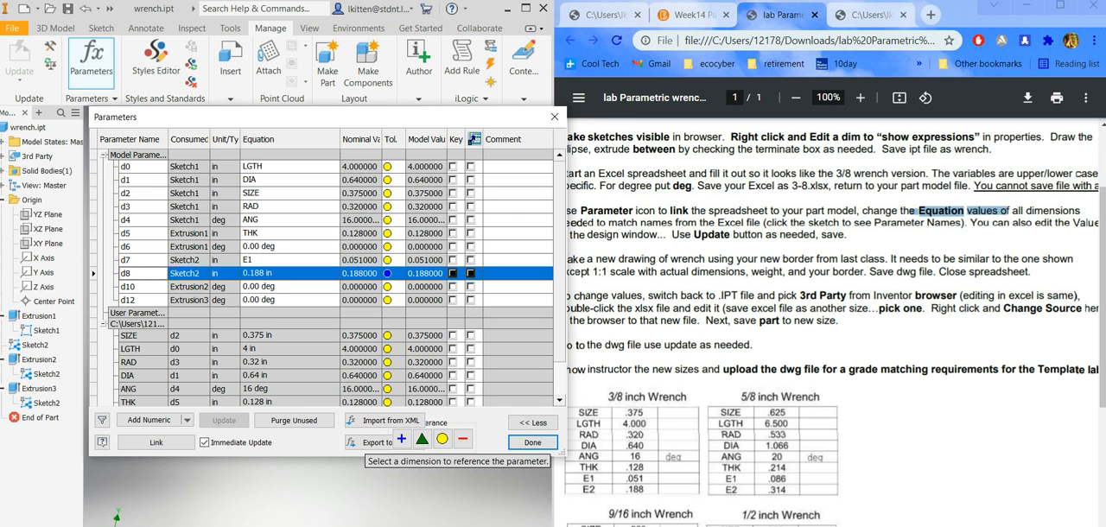
click(644, 442)
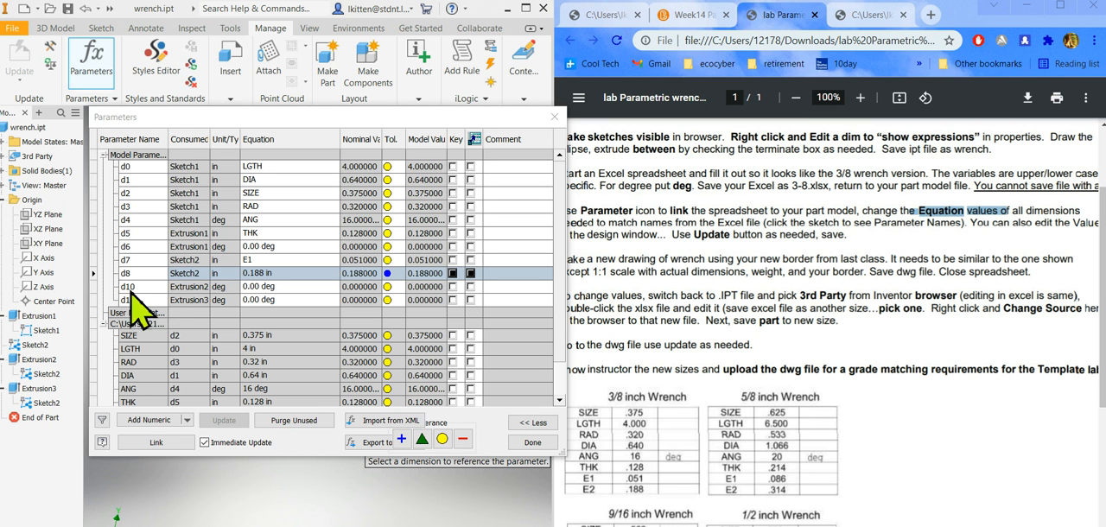
mouse_move(194, 118)
mouse_down()
mouse_move(235, 382)
mouse_move(268, 264)
mouse_move(328, 247)
mouse_move(346, 268)
mouse_move(279, 390)
mouse_move(390, 278)
mouse_move(251, 269)
mouse_move(187, 134)
mouse_up()
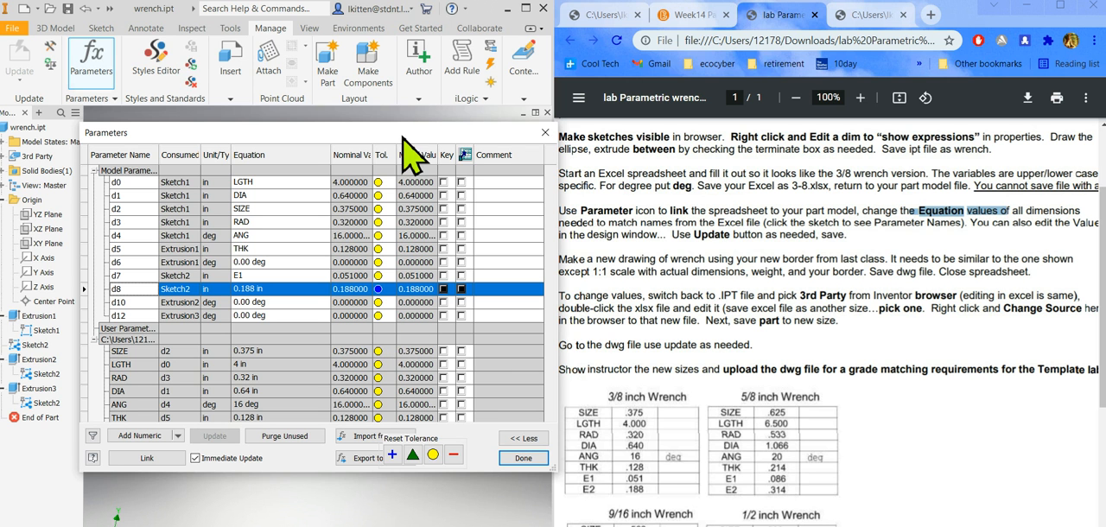
drag(402, 136, 357, 129)
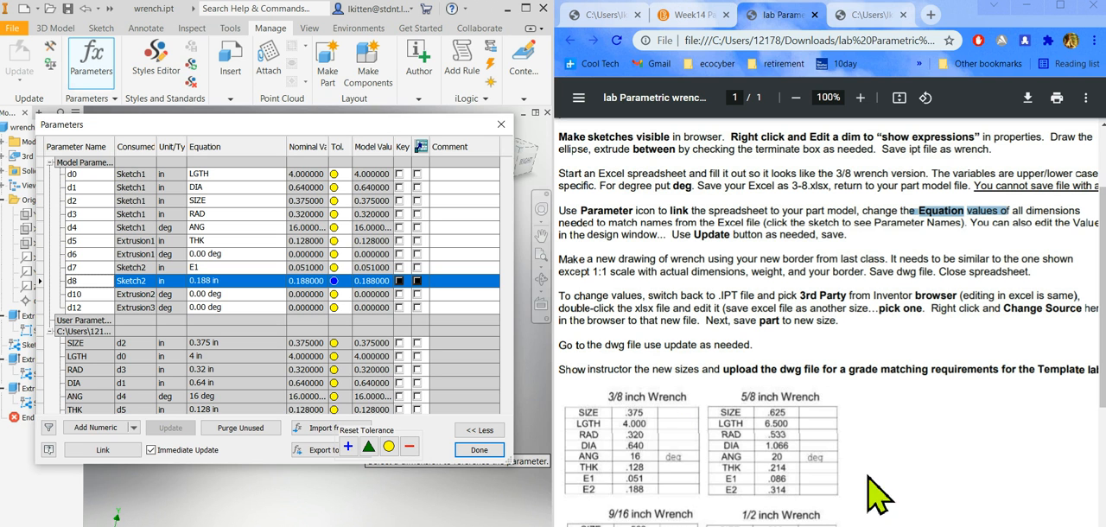
Display the example wrench drawing PDF at 50% zoom for reference, and close the Parameters dialog.
click(869, 34)
scroll(826, 493, down, 3)
scroll(826, 492, up, 3)
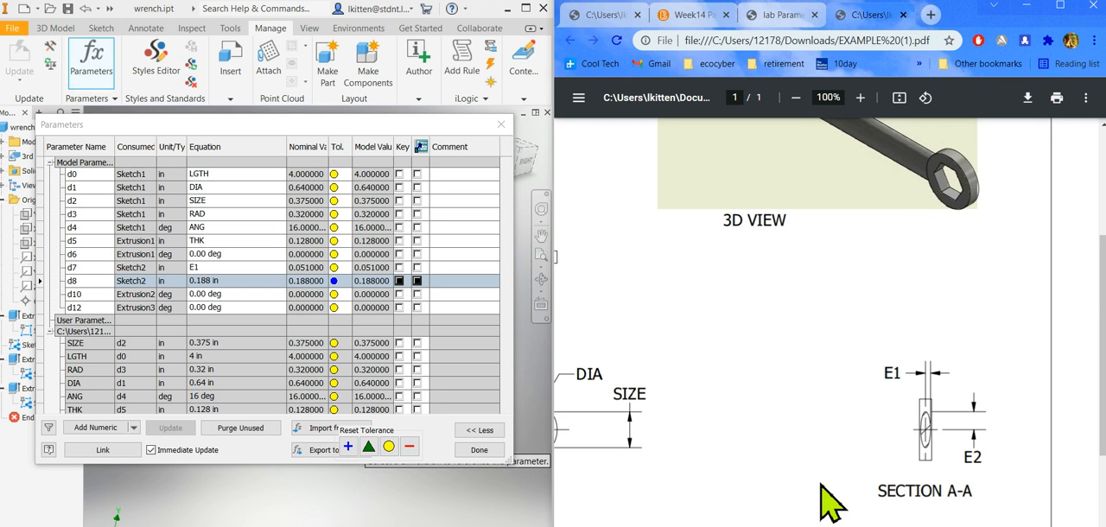
ctrl+scroll(821, 485, down, 6)
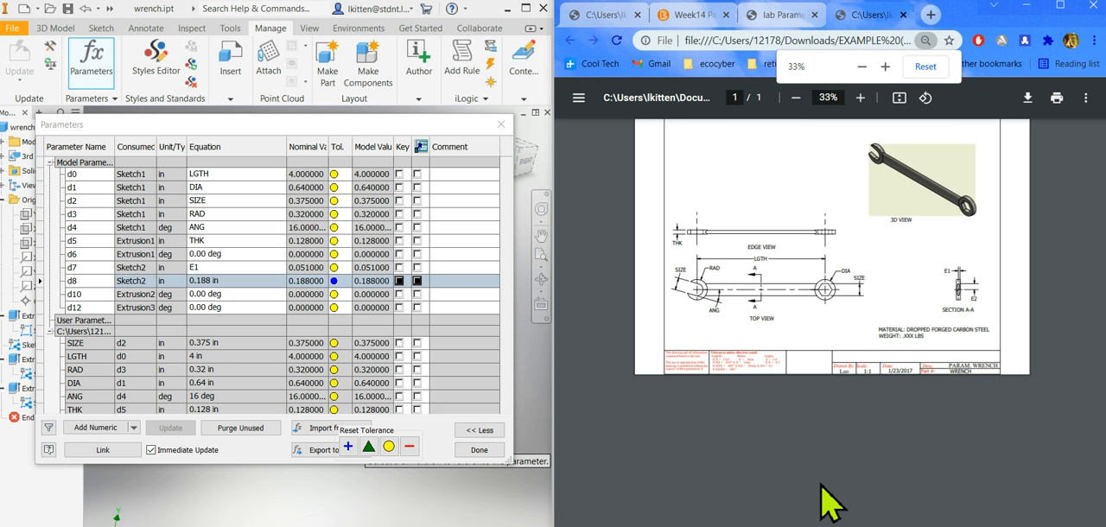
ctrl+scroll(829, 501, up, 1)
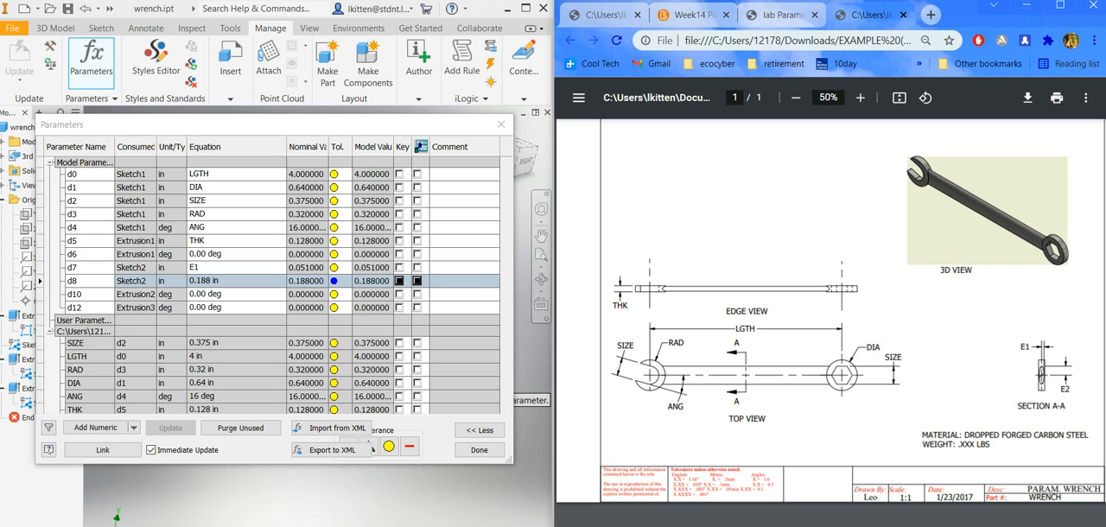
click(479, 450)
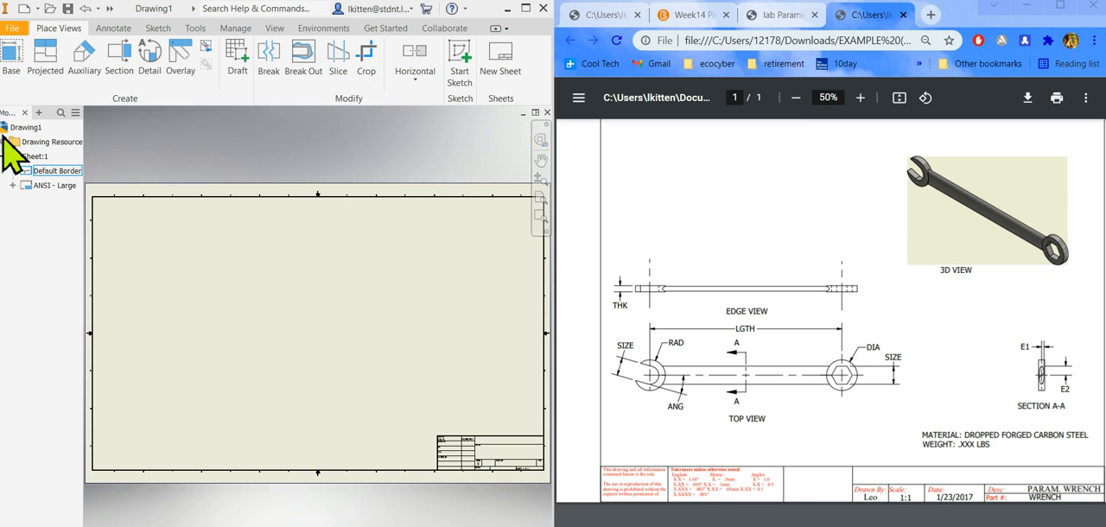
Change the new drawing's sheet size to A.
right_click(29, 157)
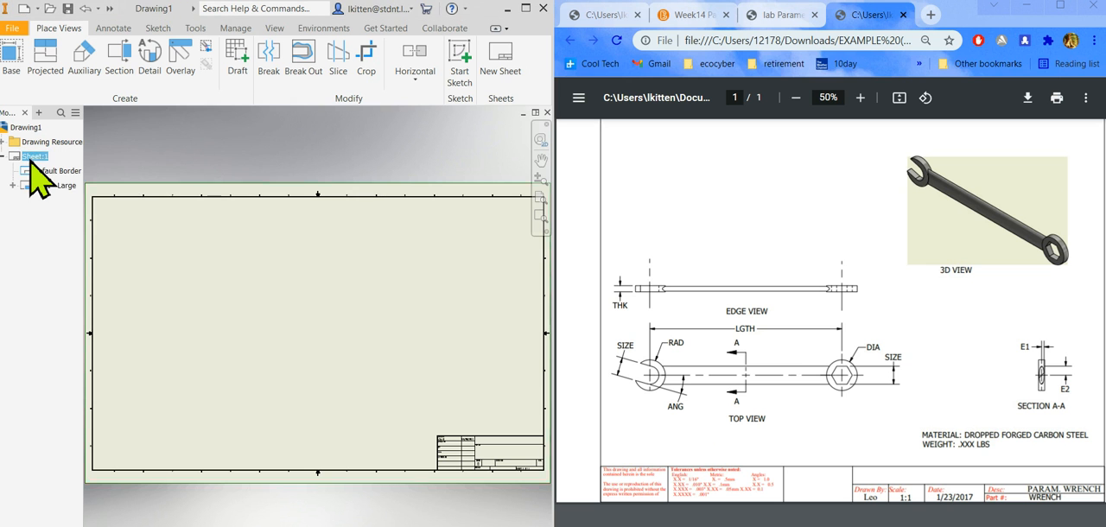
click(59, 259)
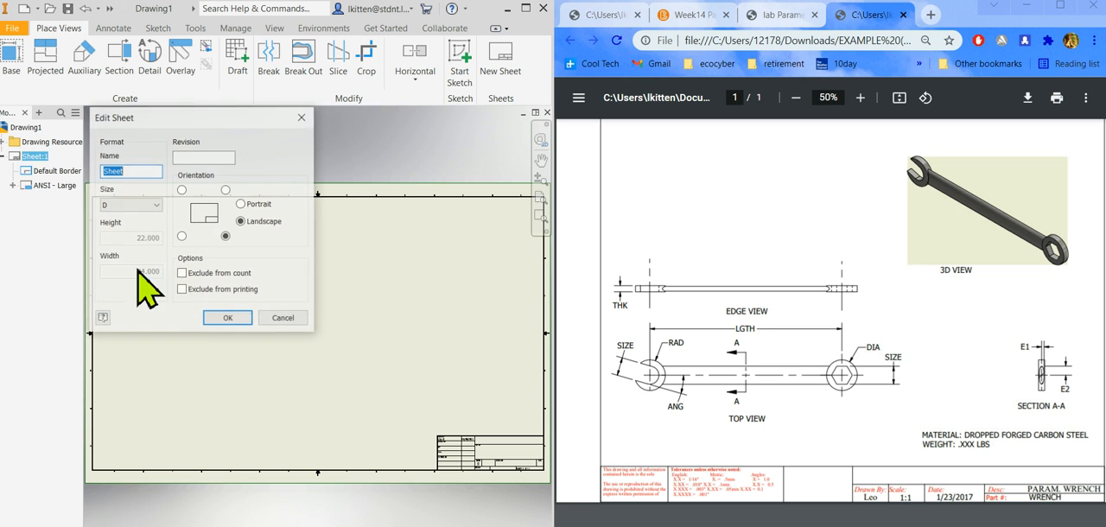
click(139, 206)
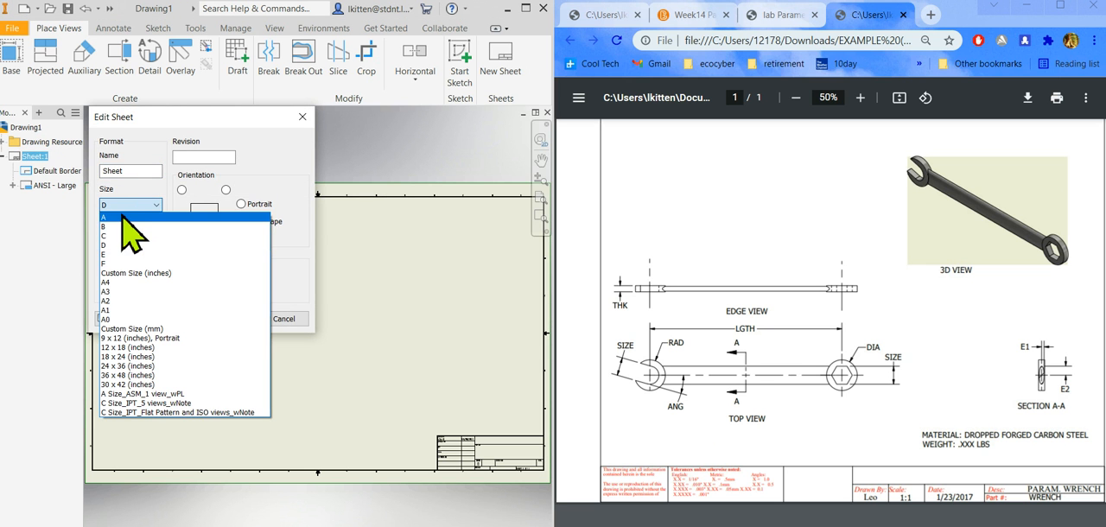
click(121, 217)
click(228, 319)
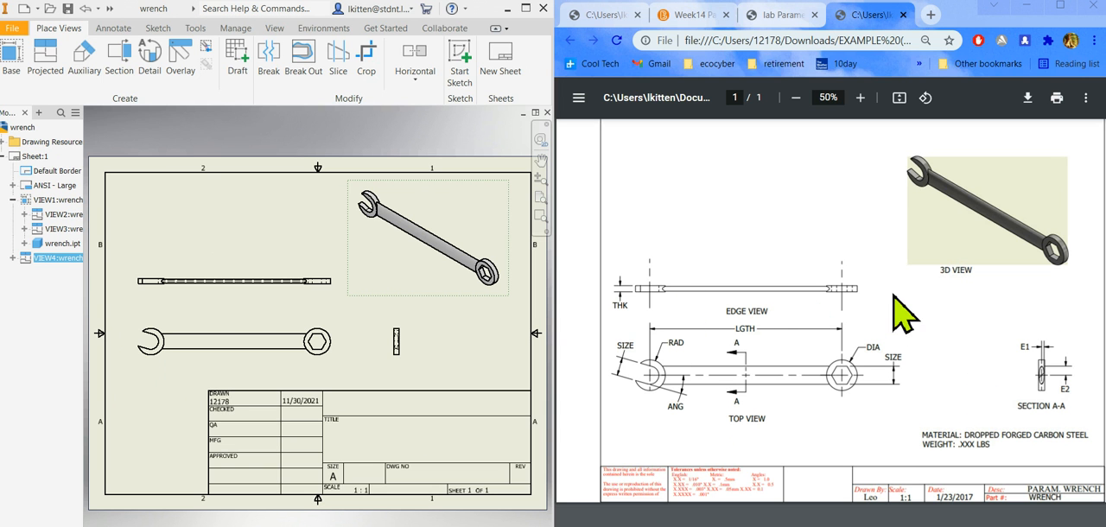
Add a bisector centerline along the wrench handle in the top view.
click(117, 31)
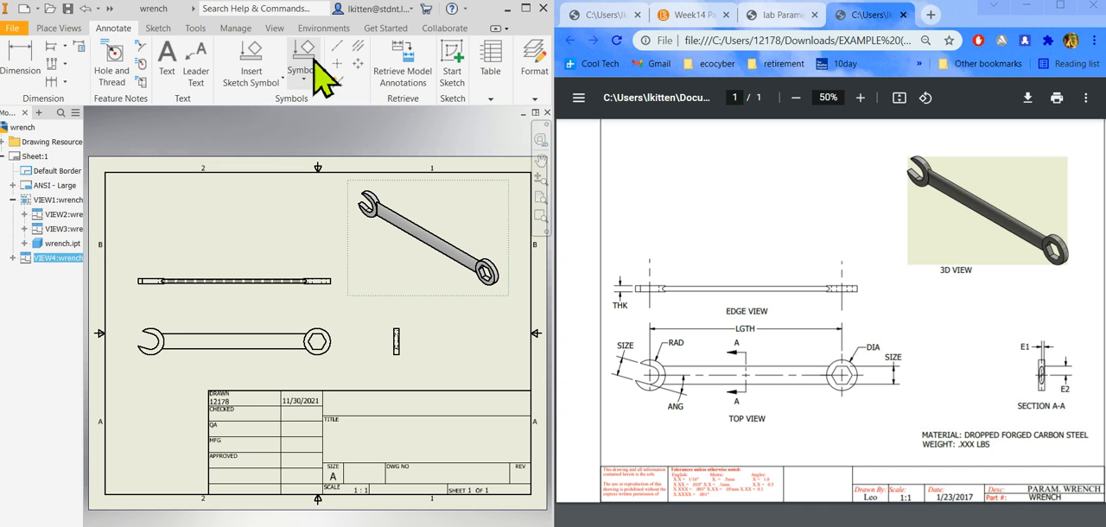
click(358, 47)
scroll(220, 363, up, 3)
click(227, 311)
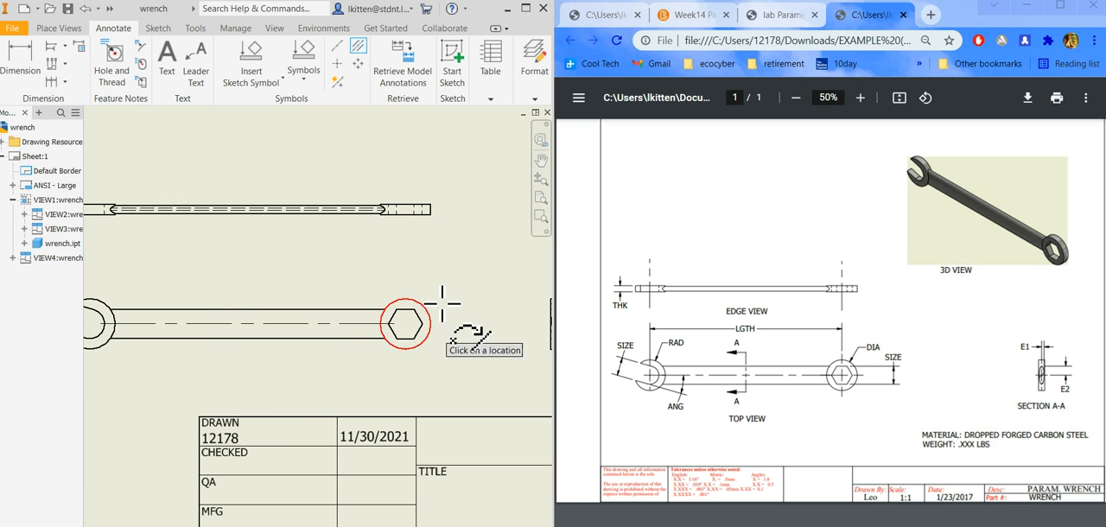
Add center marks to the hexagonal box end and the open end of the wrench in the top view.
click(338, 63)
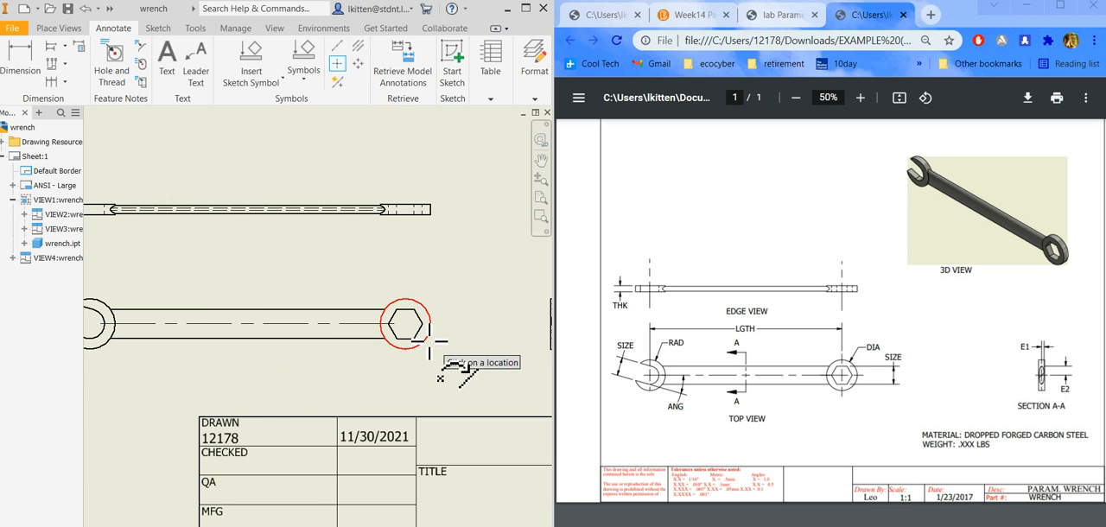
scroll(441, 372, down, 4)
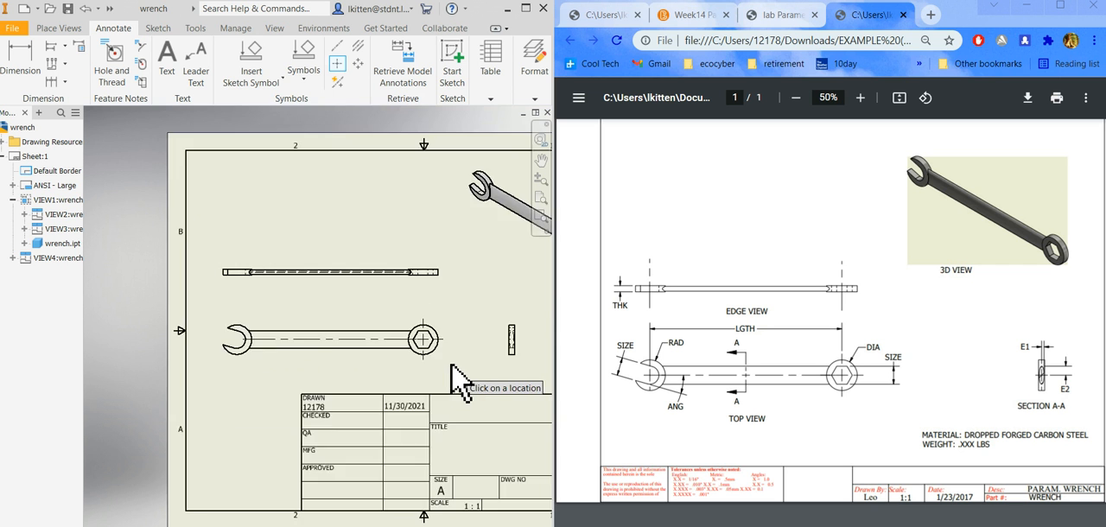
scroll(366, 375, up, 5)
click(254, 354)
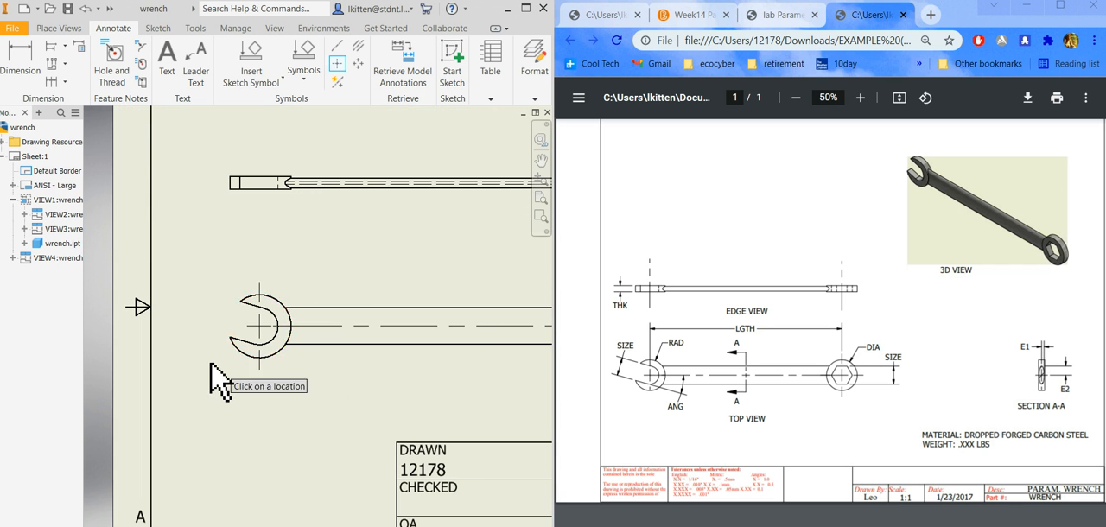
scroll(208, 360, down, 5)
click(364, 340)
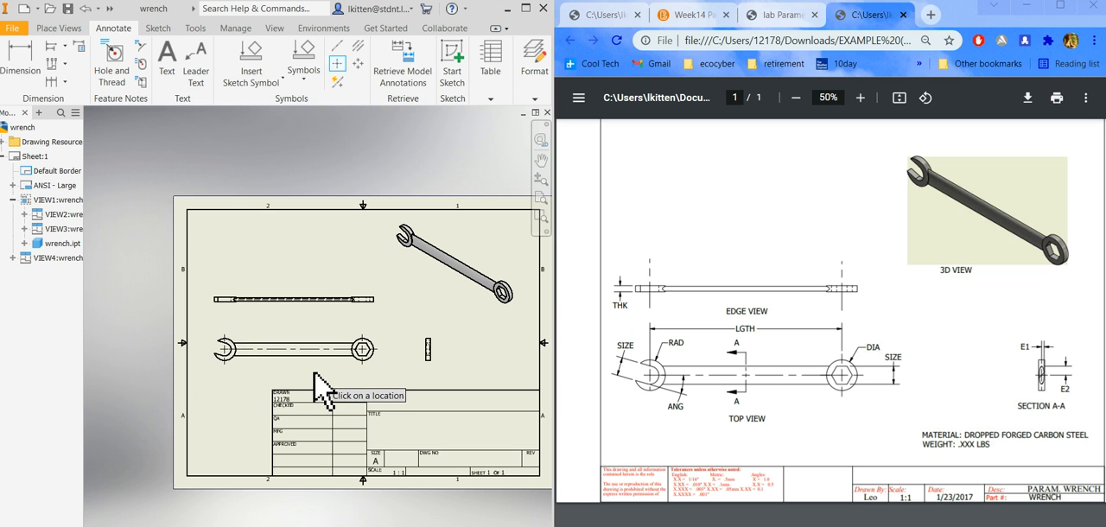
Add a vertical bisector centerline through the open end of the wrench in the edge view.
scroll(227, 299, up, 3)
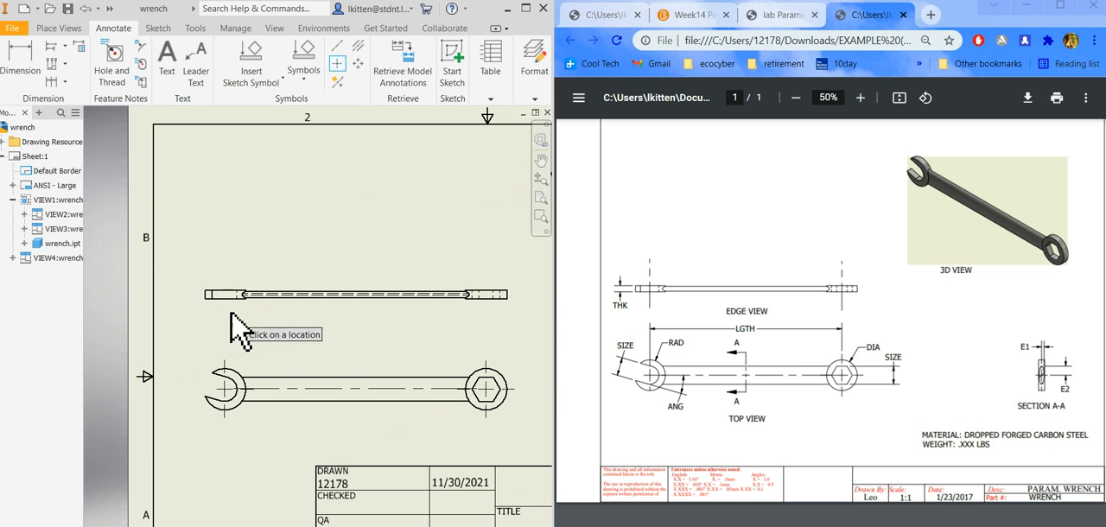
click(358, 45)
scroll(223, 285, up, 3)
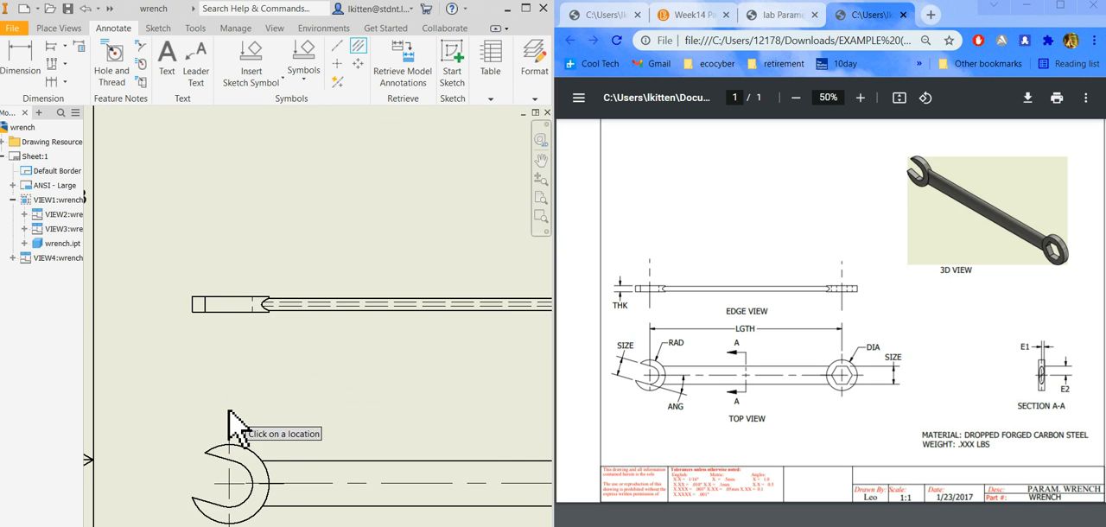
scroll(232, 417, down, 2)
scroll(245, 365, up, 4)
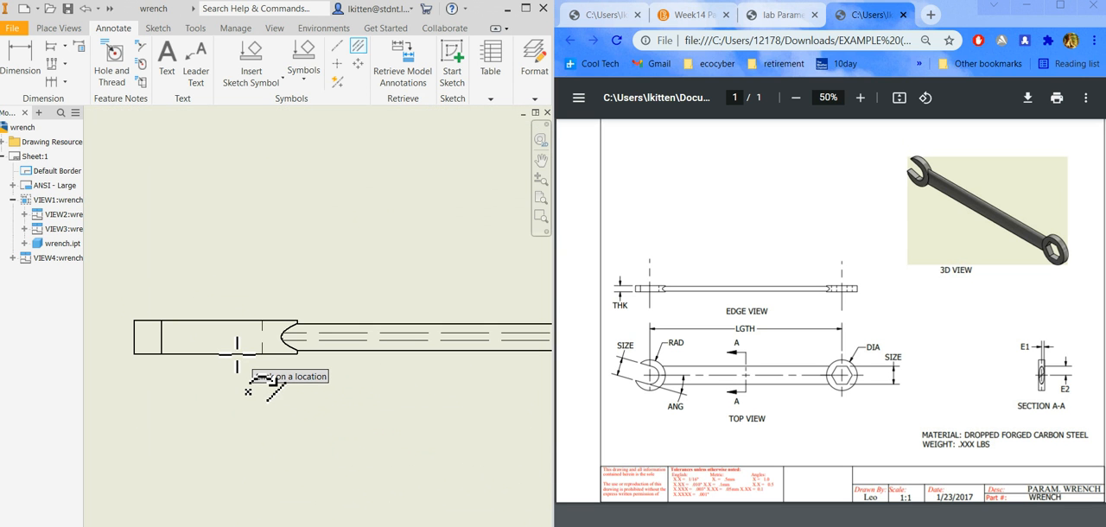
scroll(236, 355, down, 2)
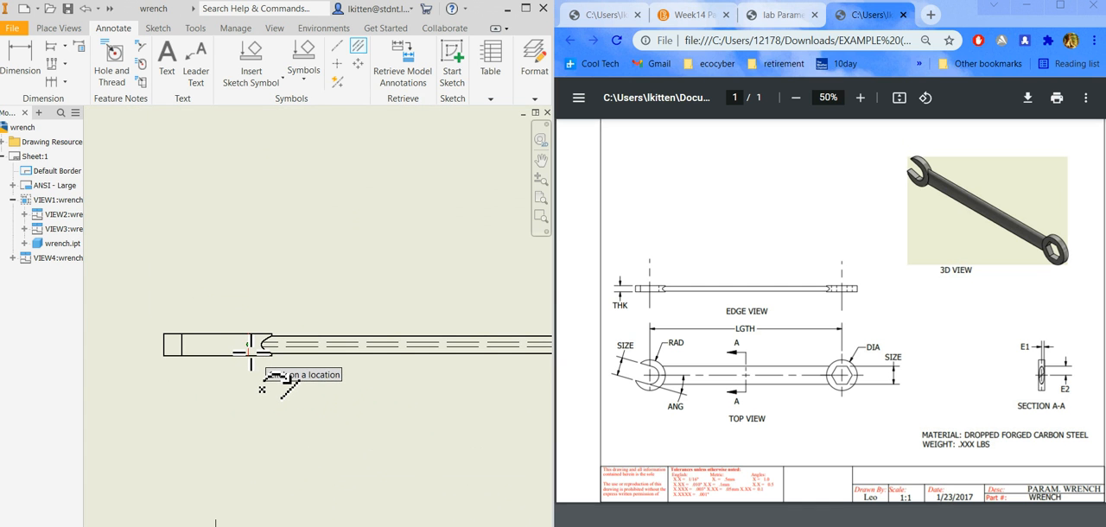
scroll(251, 344, up, 5)
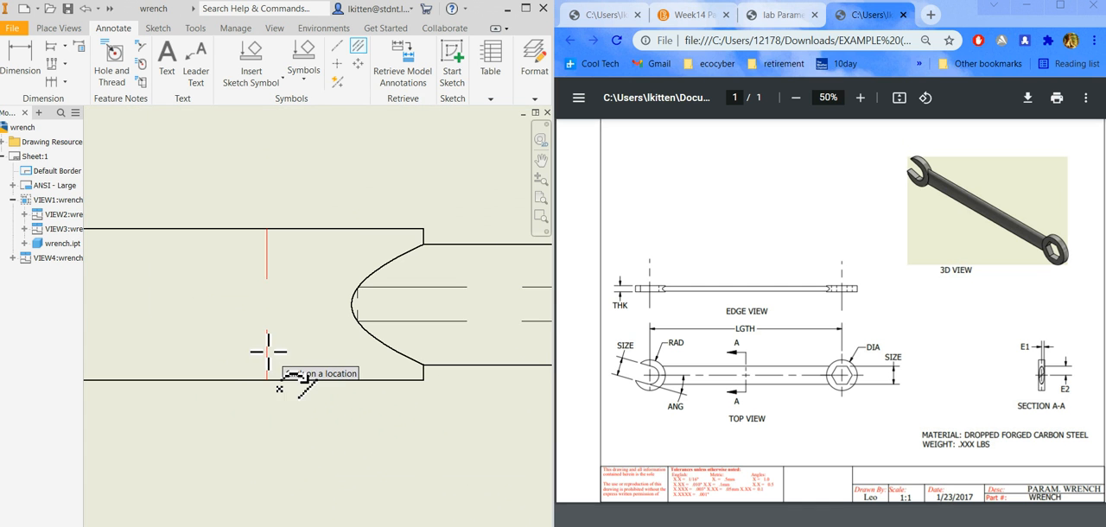
scroll(268, 352, down, 6)
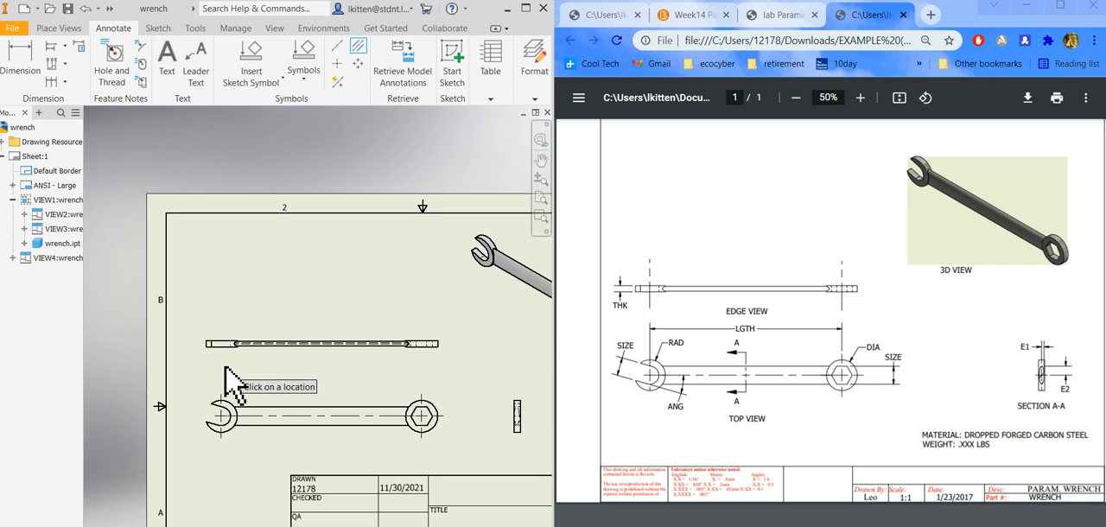
scroll(228, 379, up, 5)
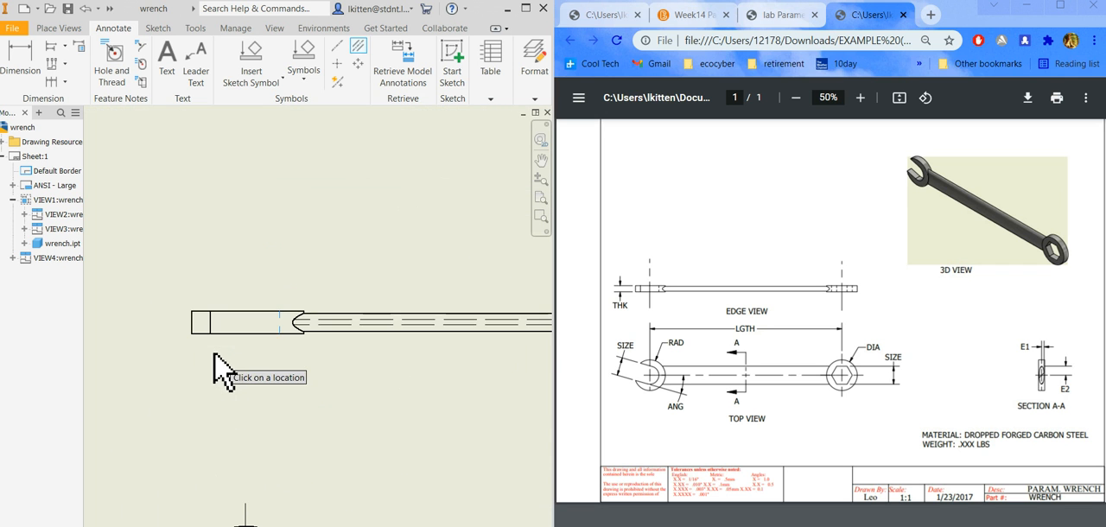
scroll(294, 381, down, 2)
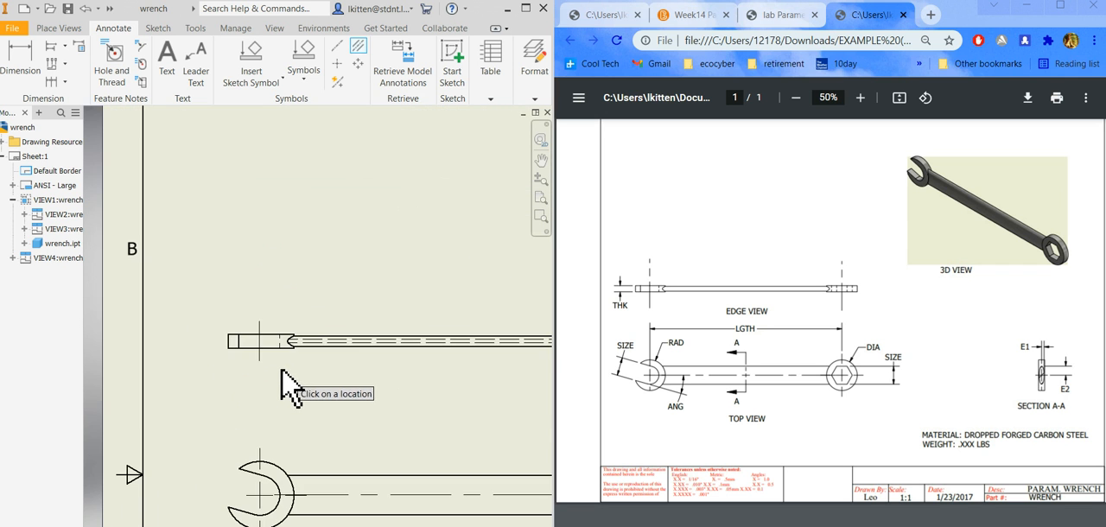
Add a vertical bisector centerline through the hexagonal box end of the wrench in the edge view.
scroll(204, 396, down, 3)
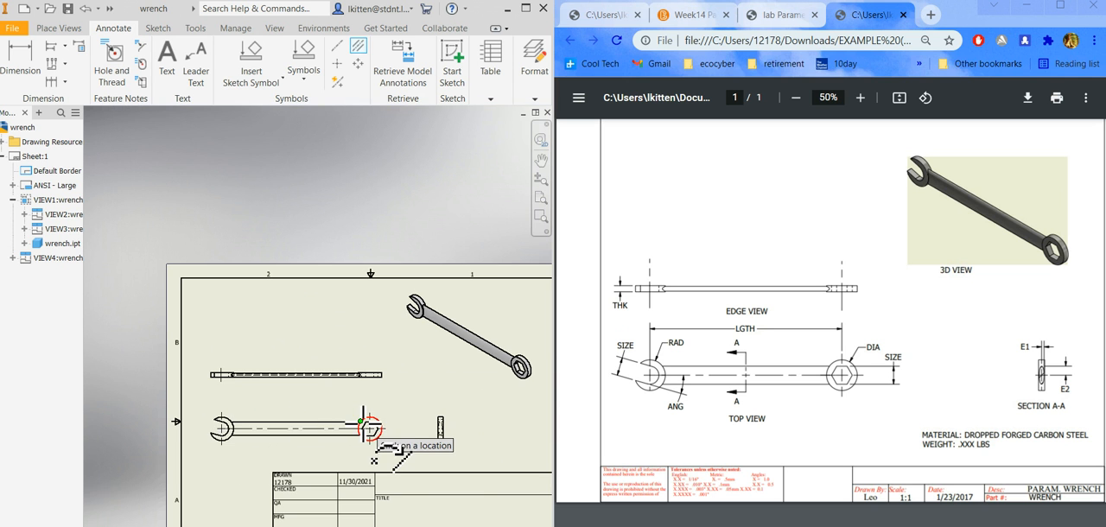
scroll(363, 399, up, 4)
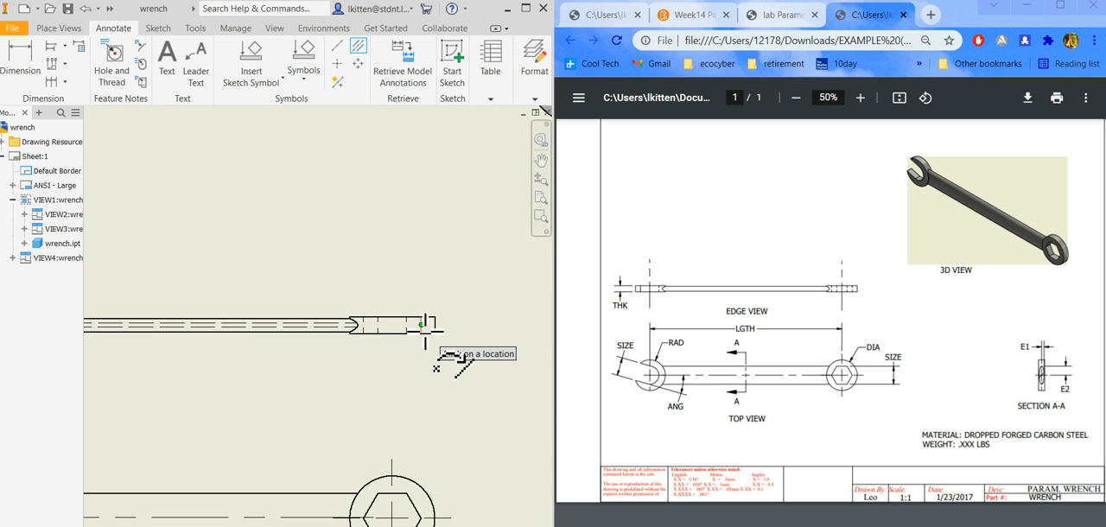
scroll(422, 332, up, 3)
click(422, 332)
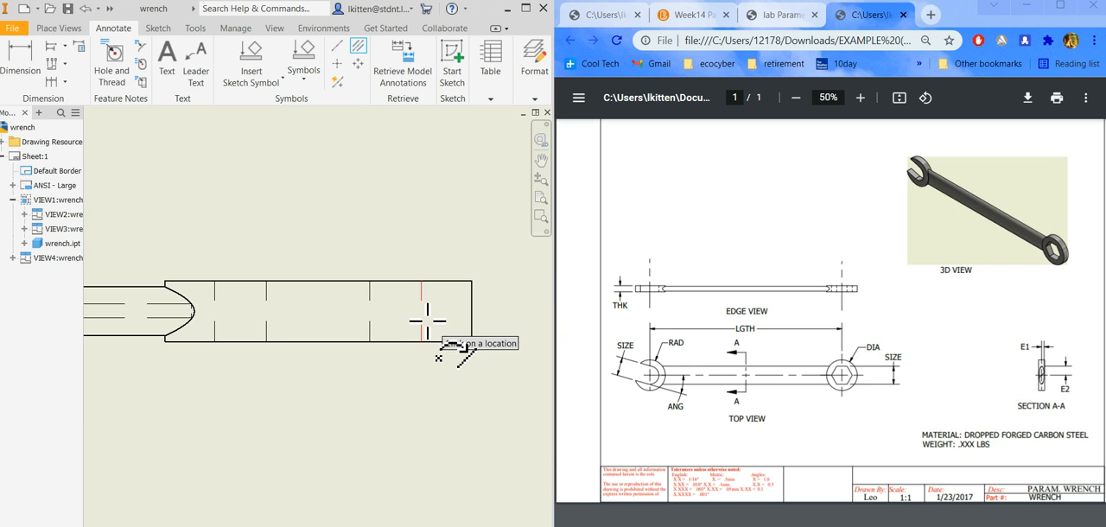
scroll(350, 393, down, 4)
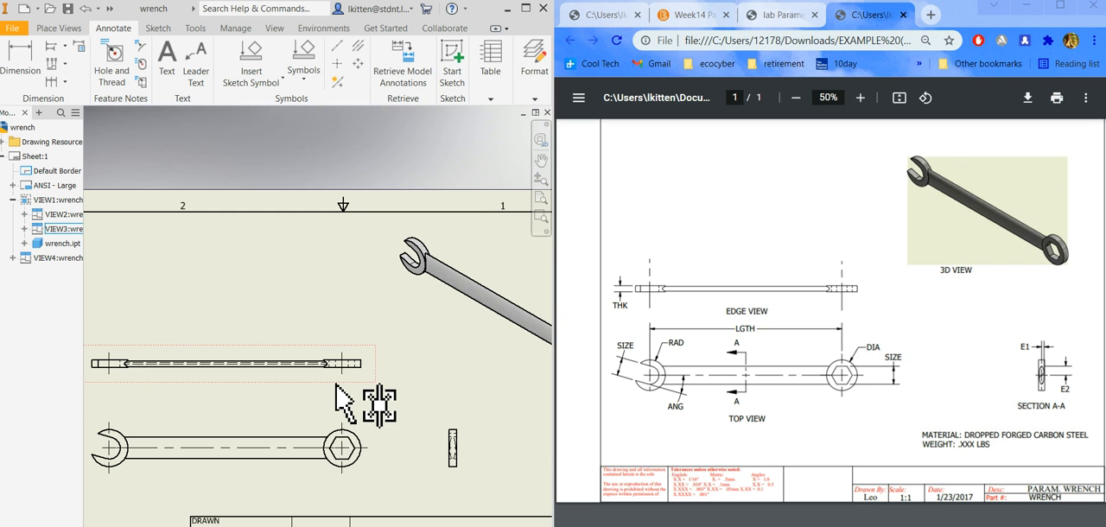
Lengthen the vertical centerlines at both ends of the wrench in the edge view.
scroll(346, 385, up, 3)
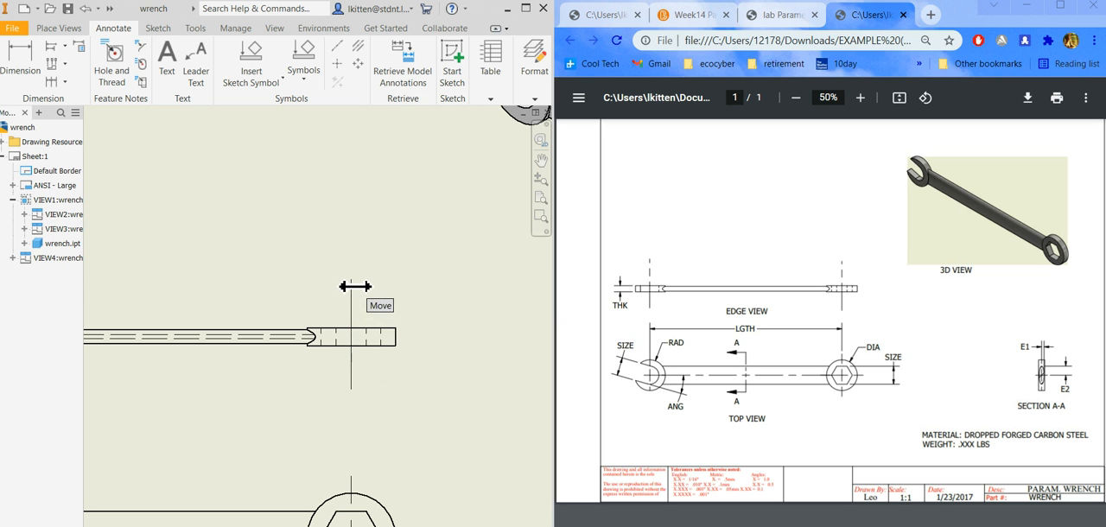
scroll(389, 428, up, 2)
scroll(397, 431, down, 3)
scroll(160, 404, up, 2)
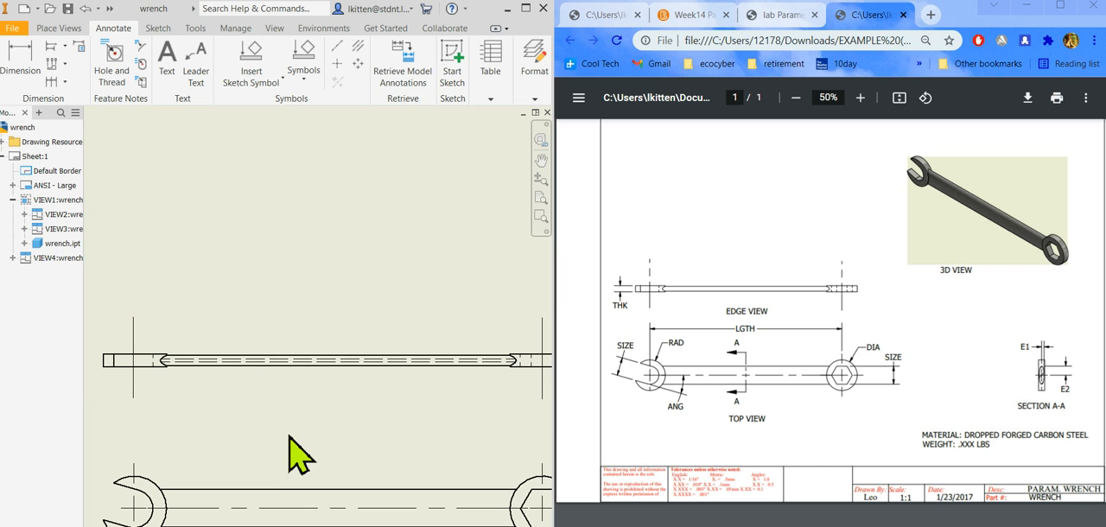
scroll(311, 333, up, 2)
scroll(311, 315, down, 2)
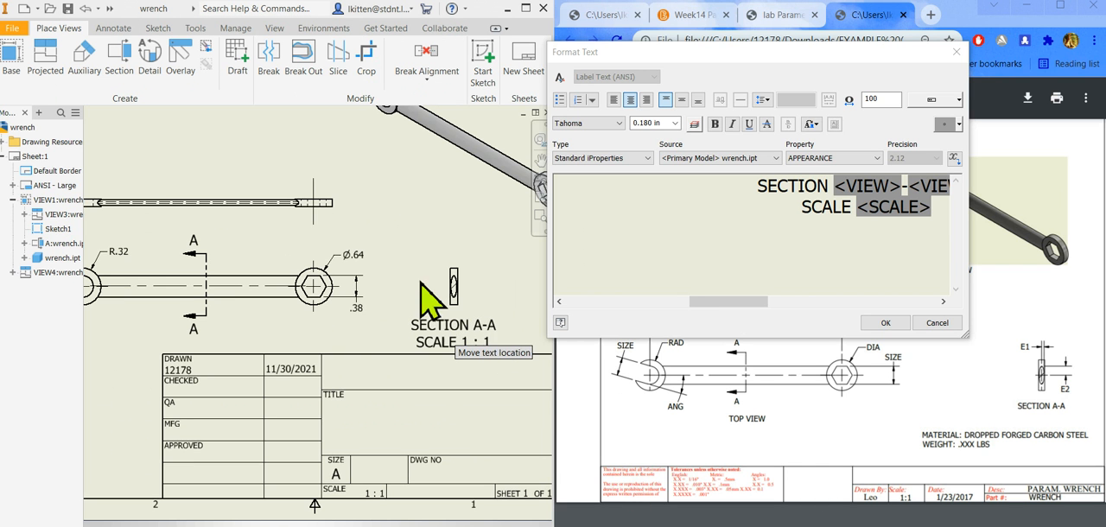
Replace the section view's label with the text "SECTION A-A", leaving out the scale line.
drag(936, 229, 721, 168)
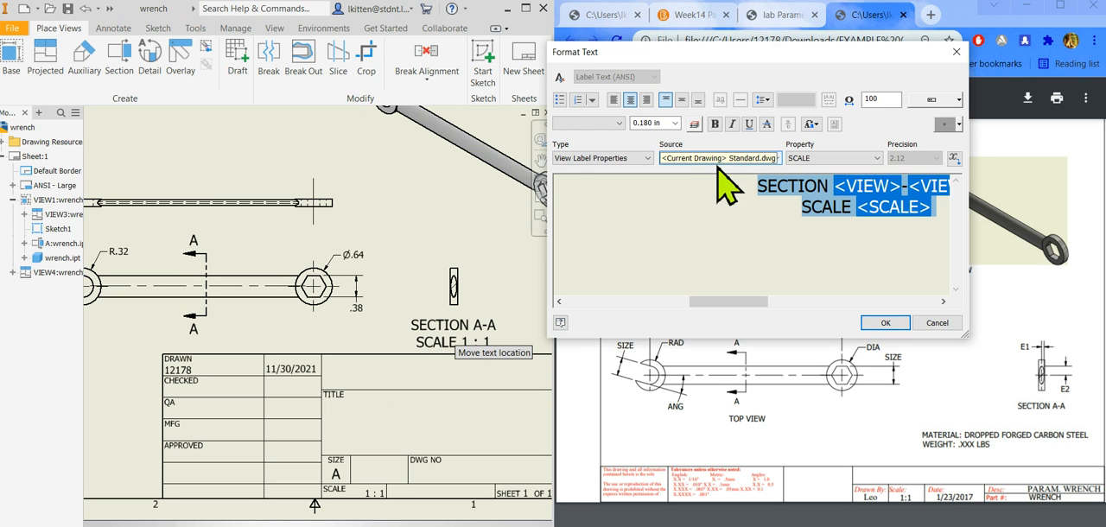
key(Delete)
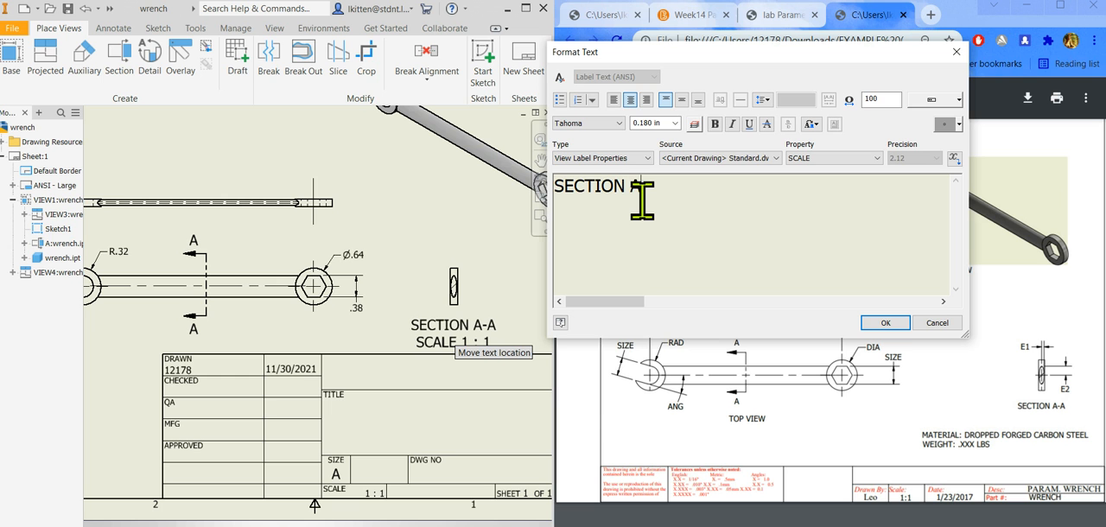
click(886, 323)
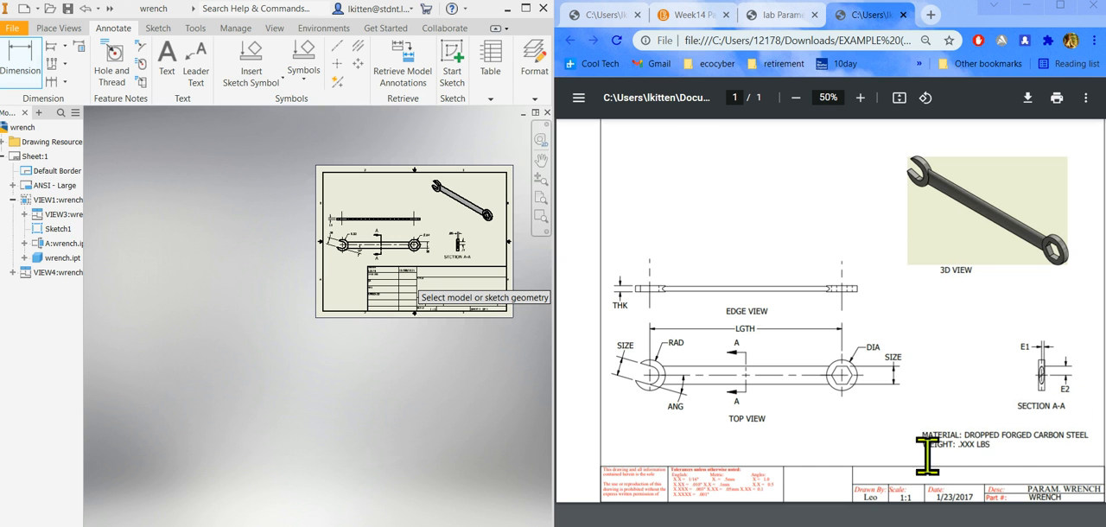
Switch to the wrench part and check its updated mass in the physical iProperties.
click(164, 526)
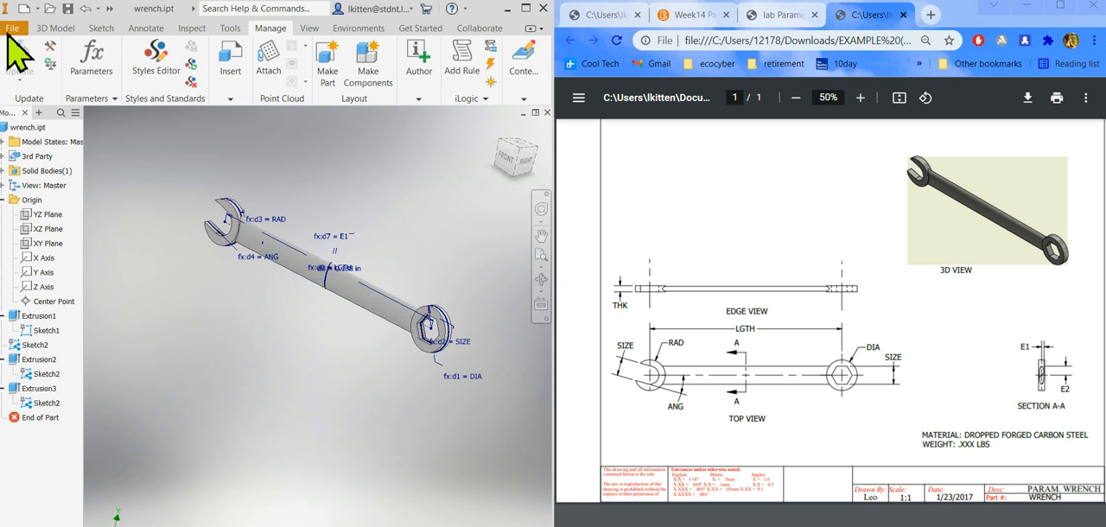
click(12, 29)
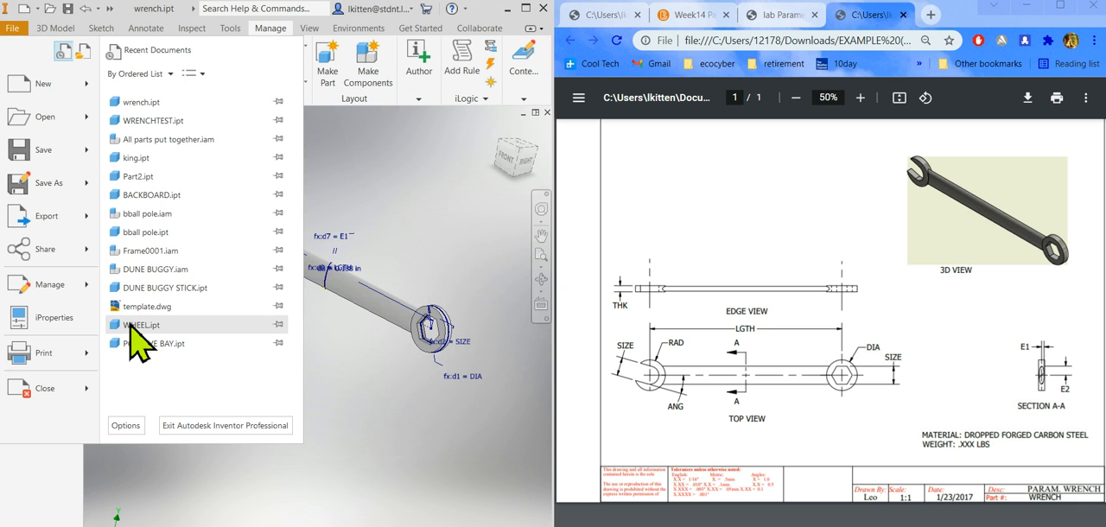
click(51, 321)
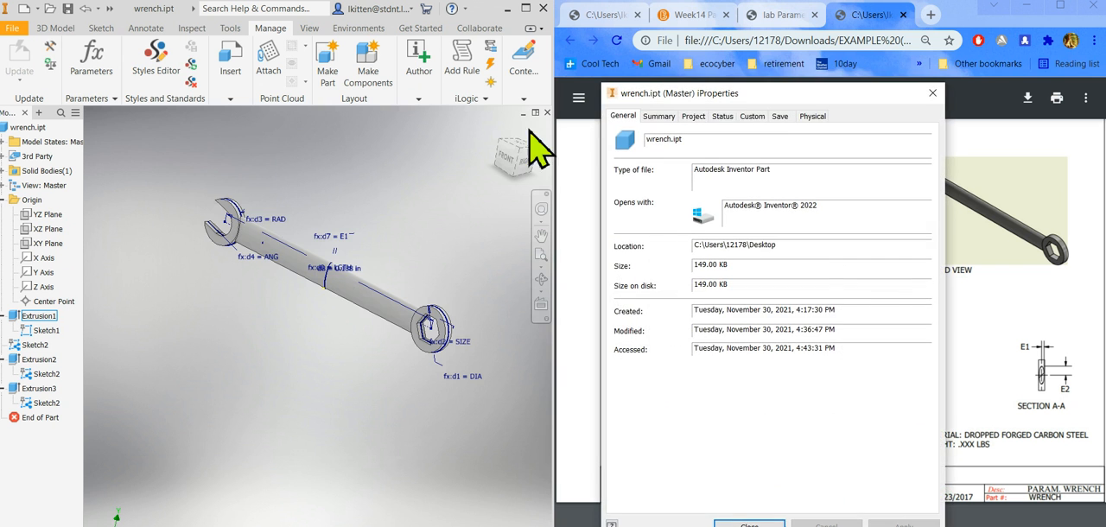
drag(705, 97, 276, 132)
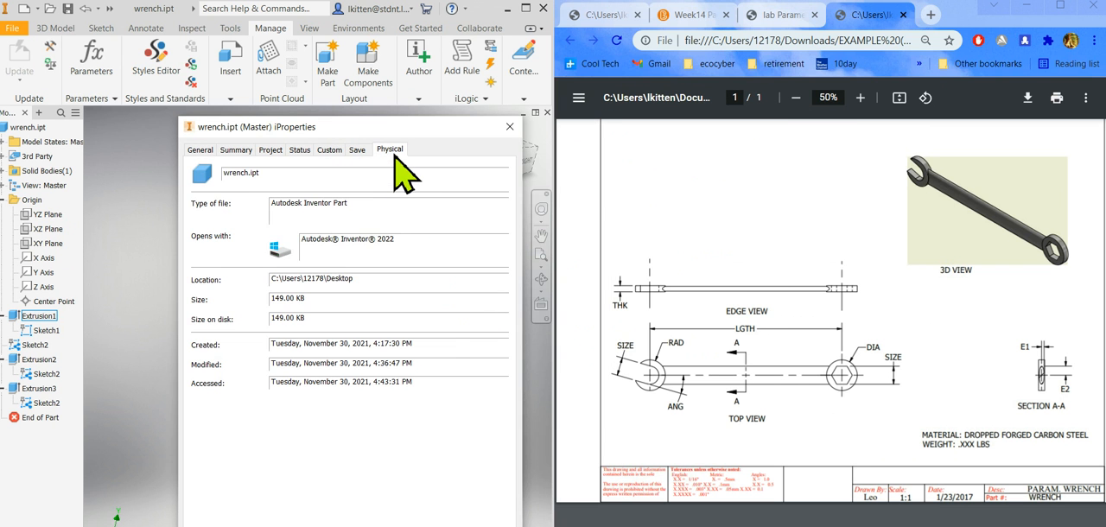
click(394, 154)
click(471, 182)
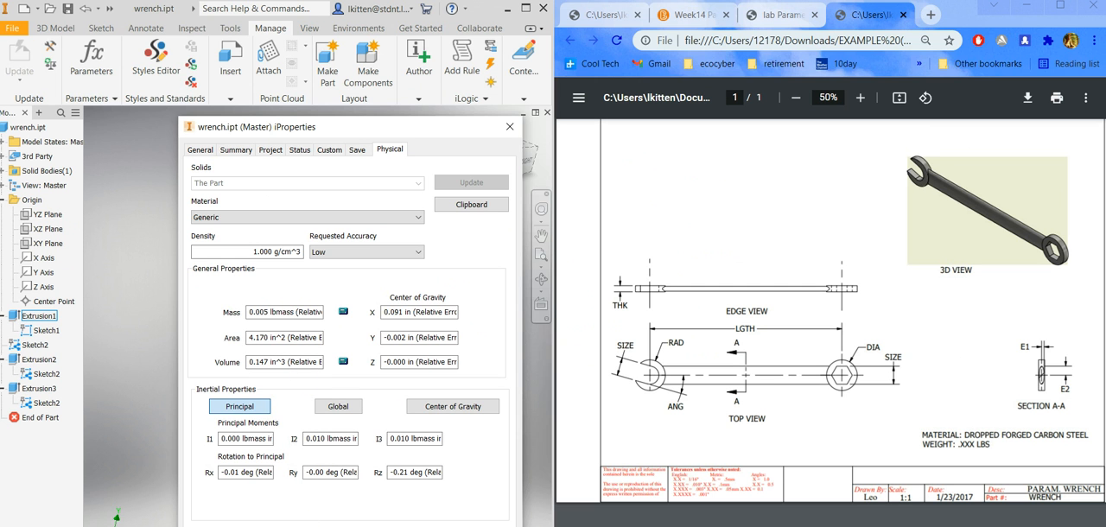
click(510, 126)
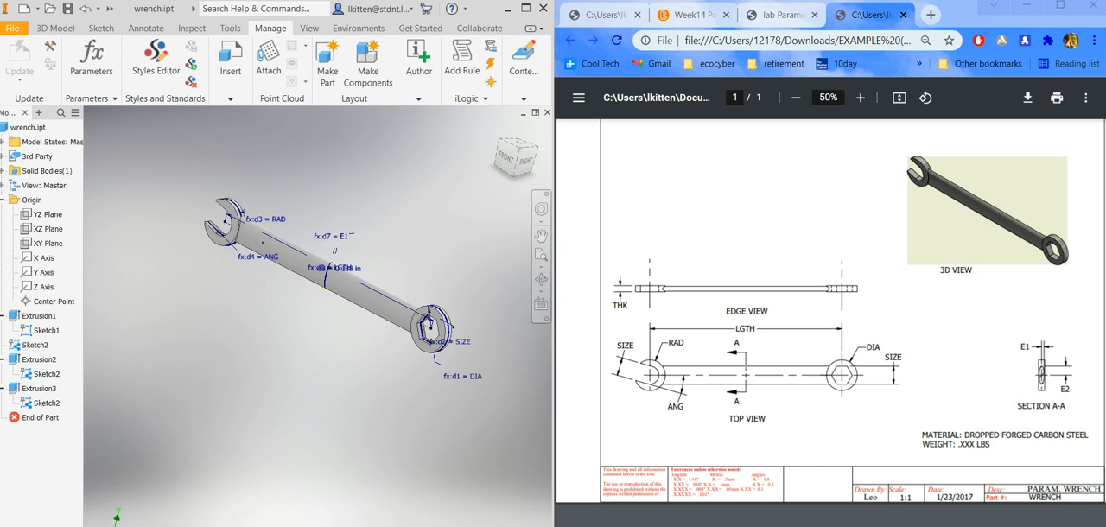
Return to the wrench drawing and set the hexagon size dimension's primary unit precision to three decimals (3.123).
key(ctrl+Tab)
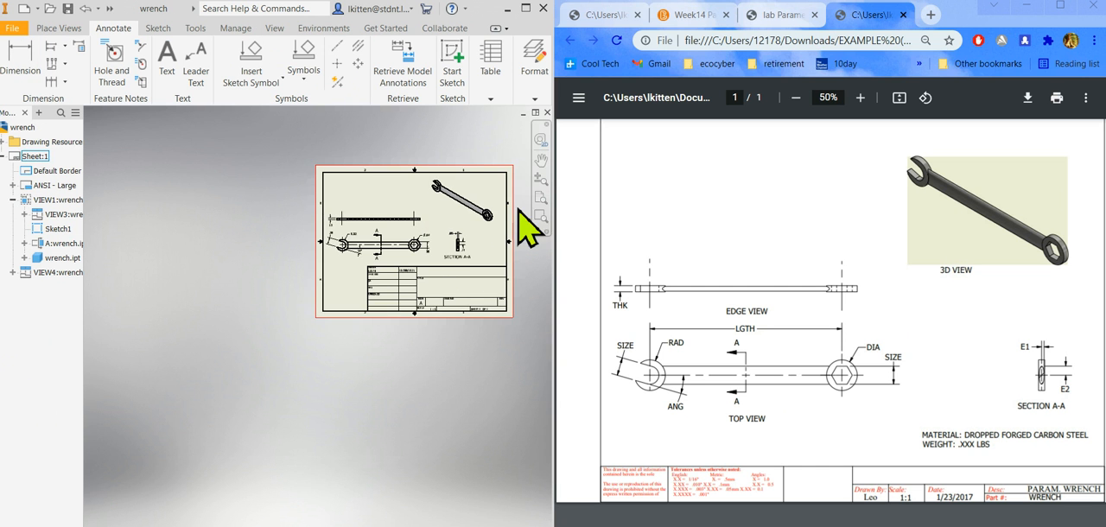
scroll(519, 189, down, 5)
scroll(524, 208, up, 5)
scroll(510, 307, down, 1)
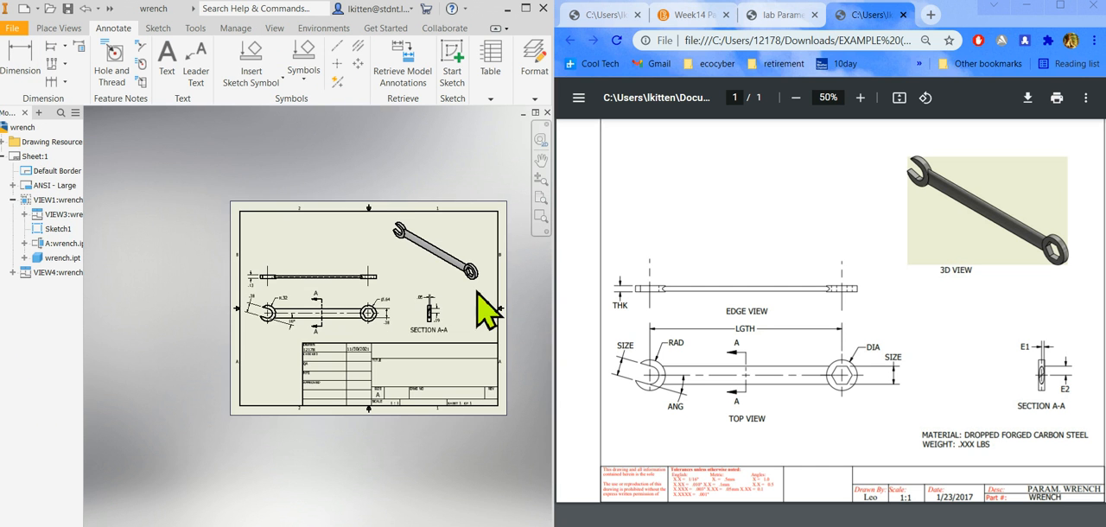
scroll(417, 288, up, 3)
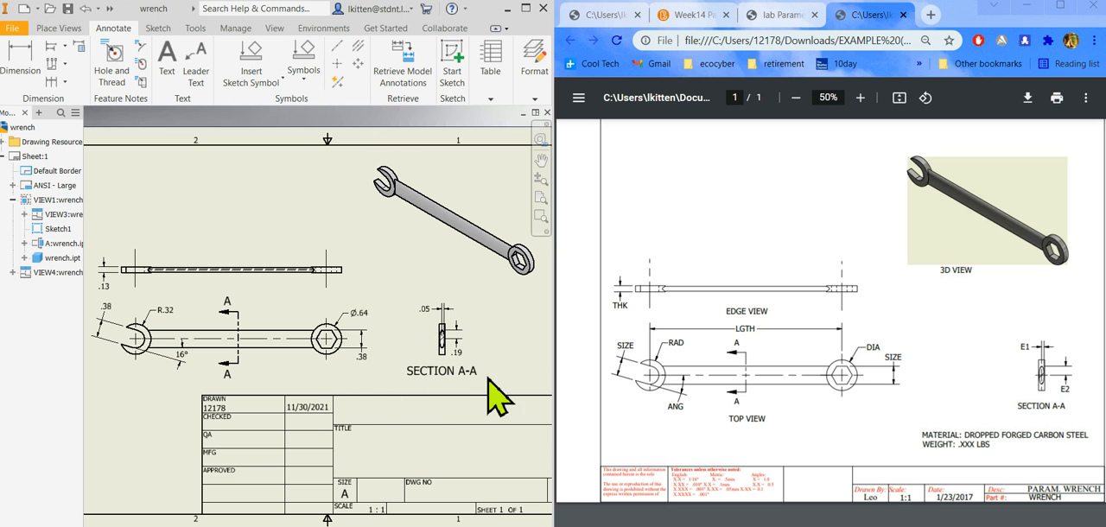
scroll(441, 400, down, 1)
scroll(424, 371, up, 2)
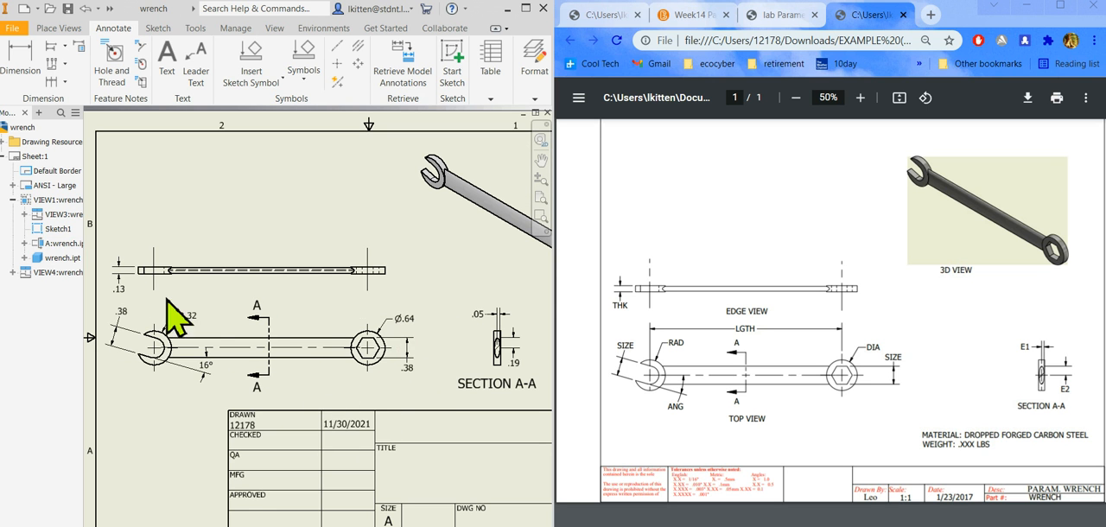
double_click(410, 372)
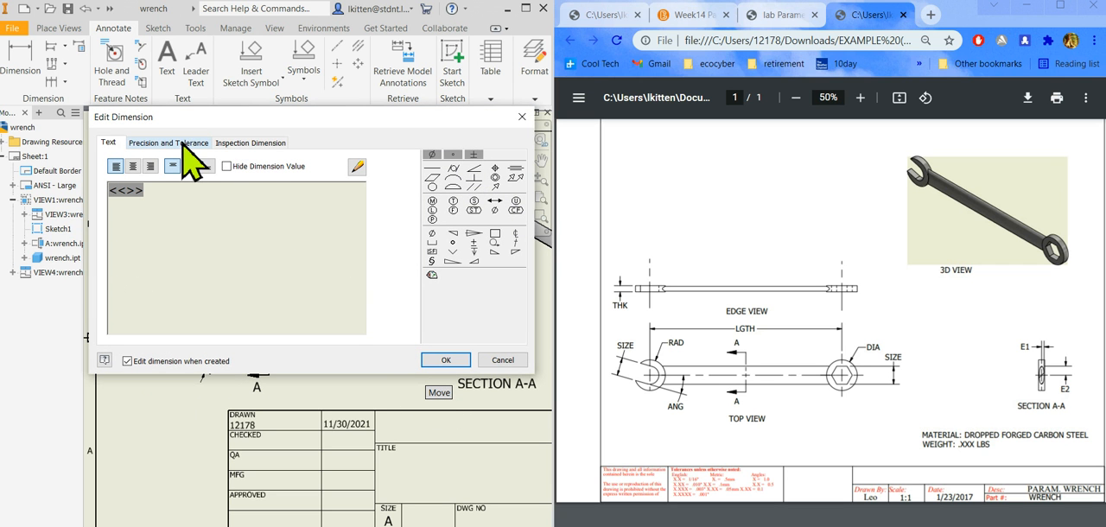
click(154, 144)
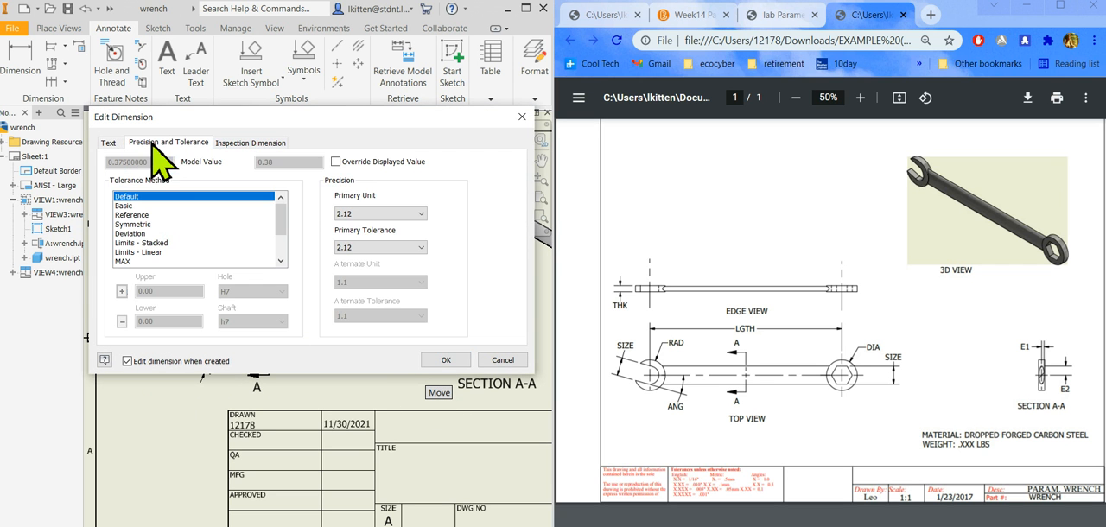
click(359, 214)
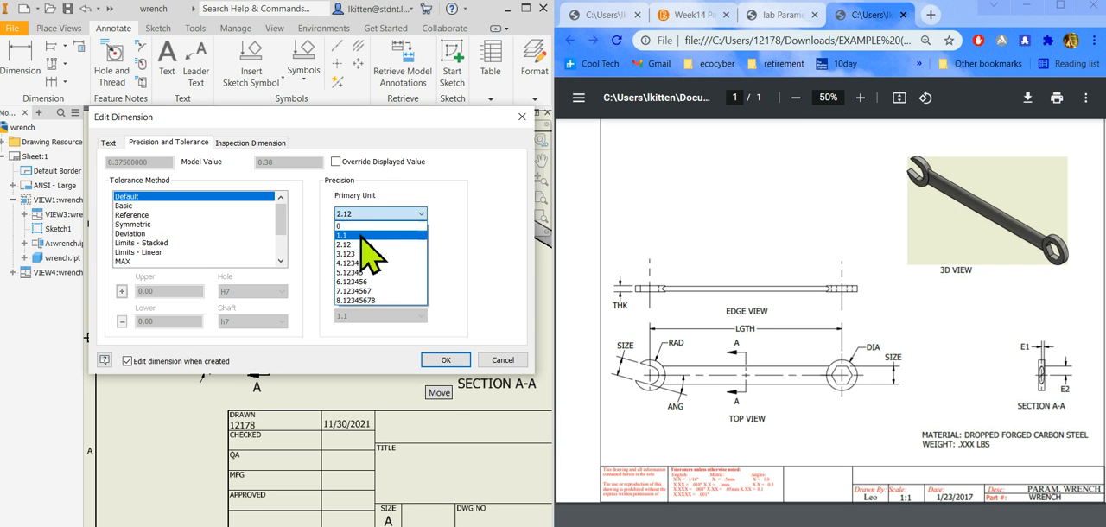
click(356, 256)
click(445, 362)
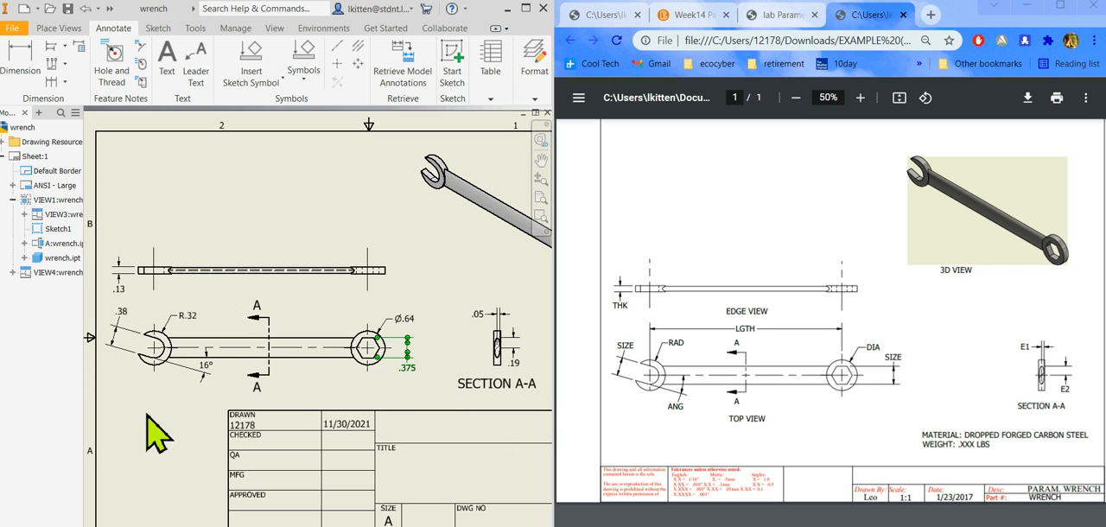
Set the open-end jaw size dimension's primary unit precision to three decimals (3.123).
double_click(126, 330)
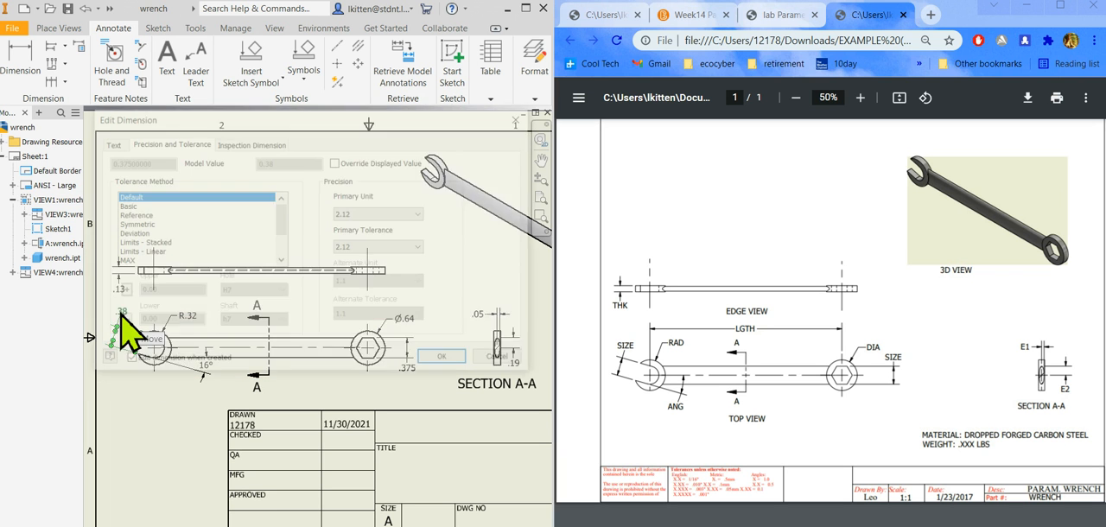
click(402, 214)
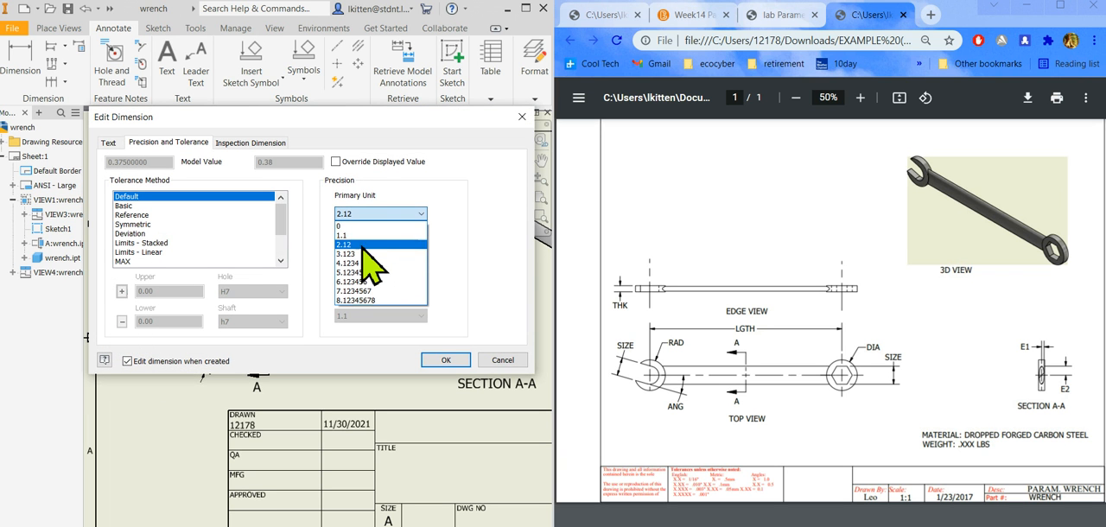
click(363, 256)
click(444, 361)
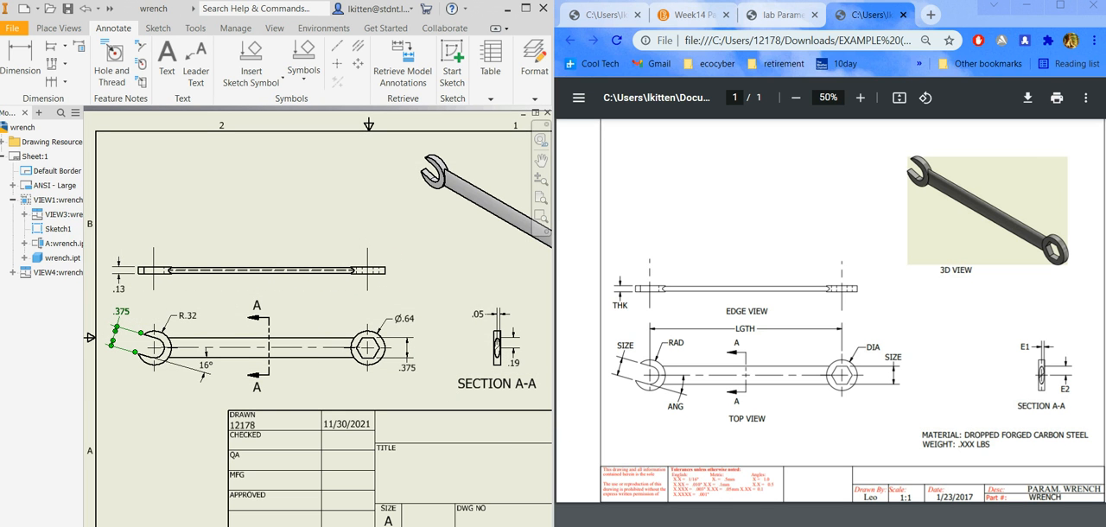
click(306, 375)
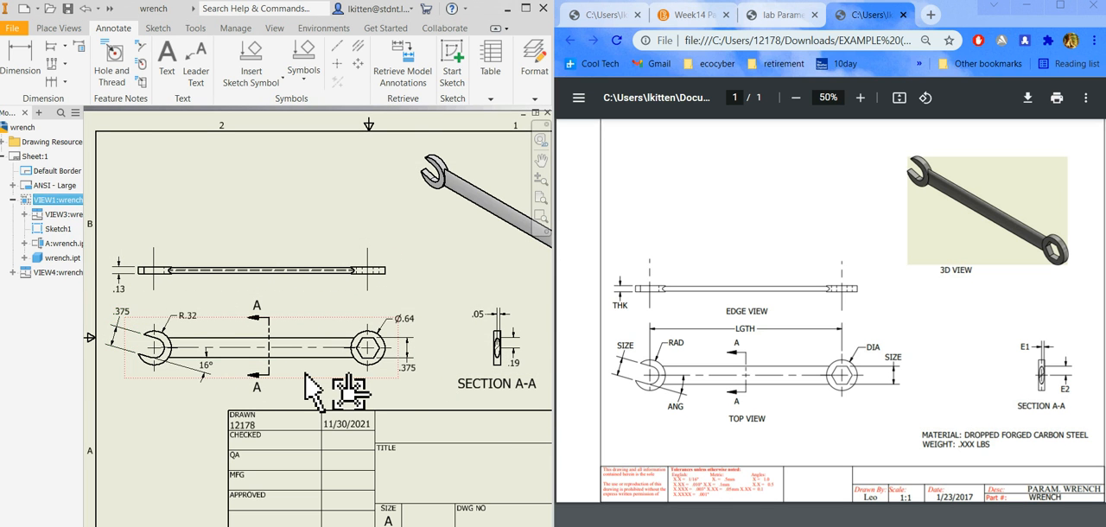
double_click(306, 375)
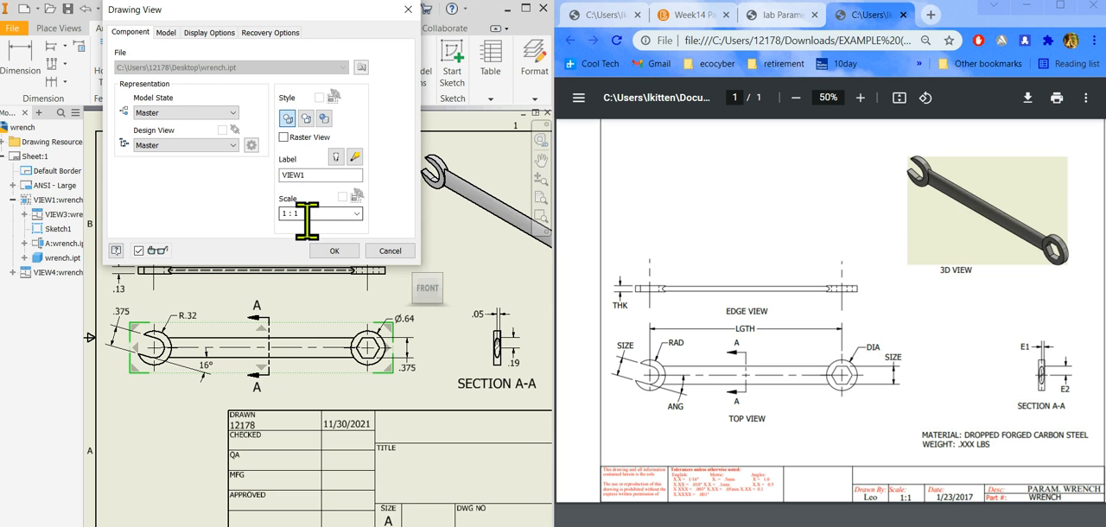
click(390, 252)
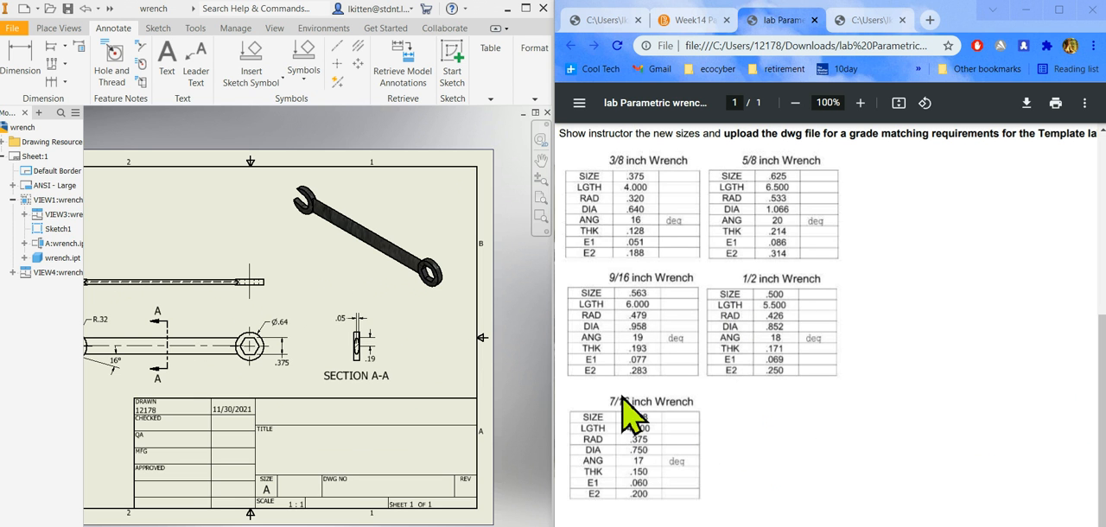
Review the lab instructions on changing the wrench size through the spreadsheet and updating the drawing.
drag(1098, 386, 1100, 324)
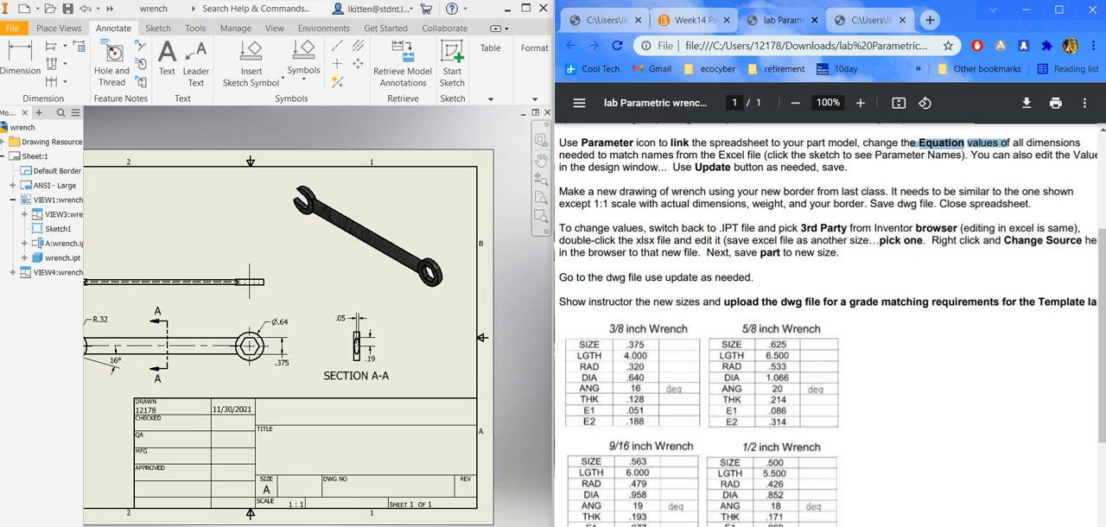
Switch to the wrench part and view the options for the linked 3-8.xlsx spreadsheet under 3rd Party.
click(233, 525)
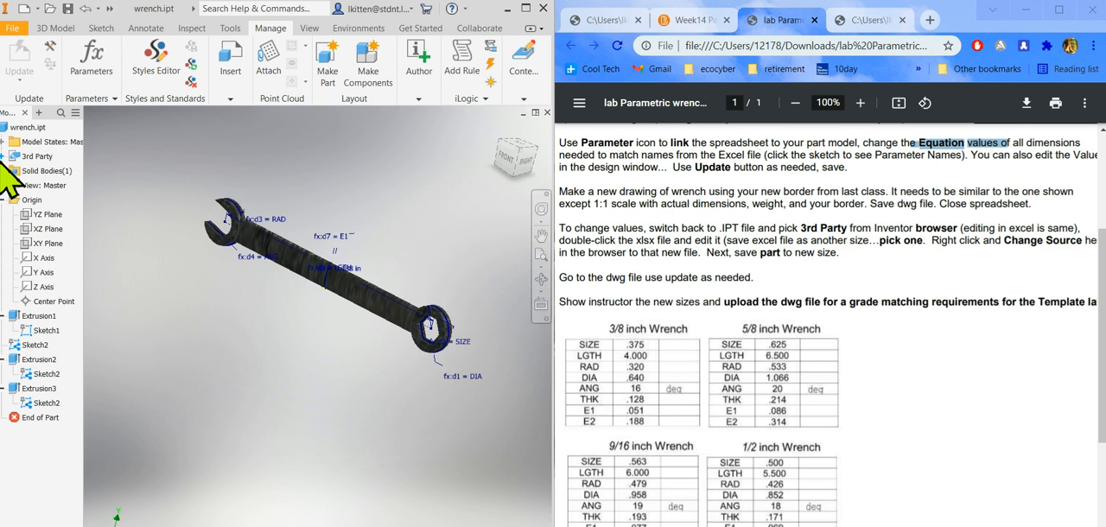
click(2, 157)
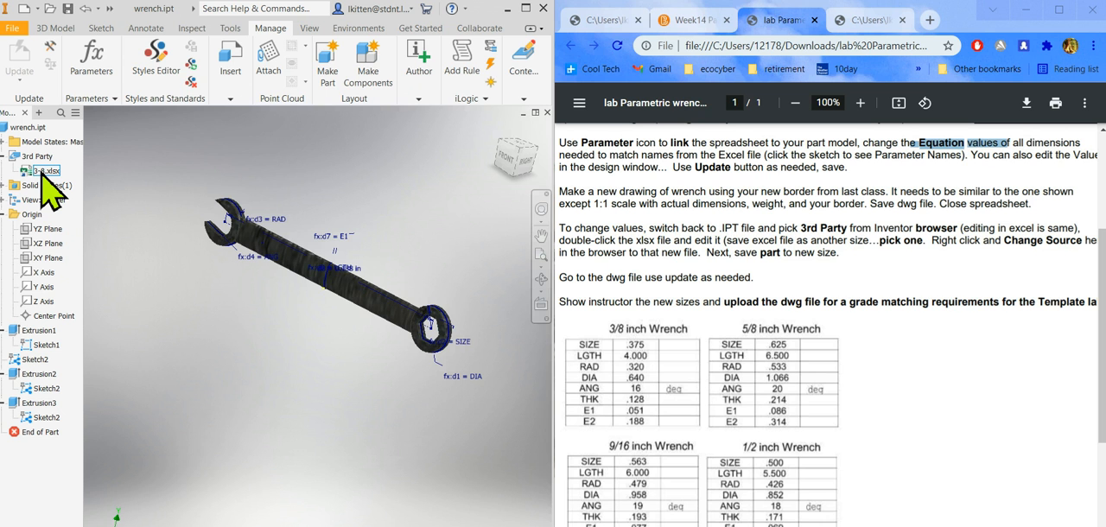
right_click(41, 172)
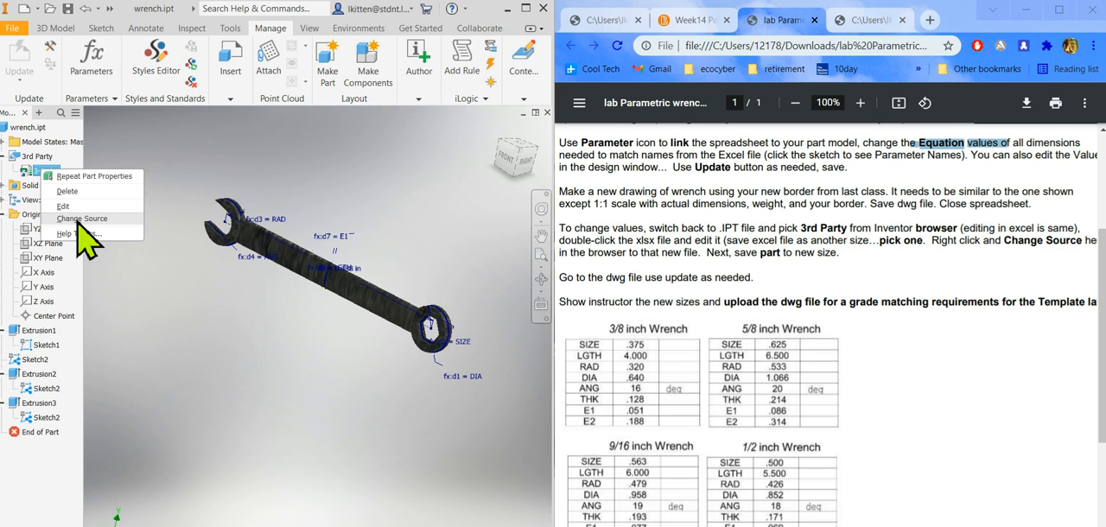
Return to the wrench drawing, look for its update commands and review the sheet's views and dimensions.
click(220, 526)
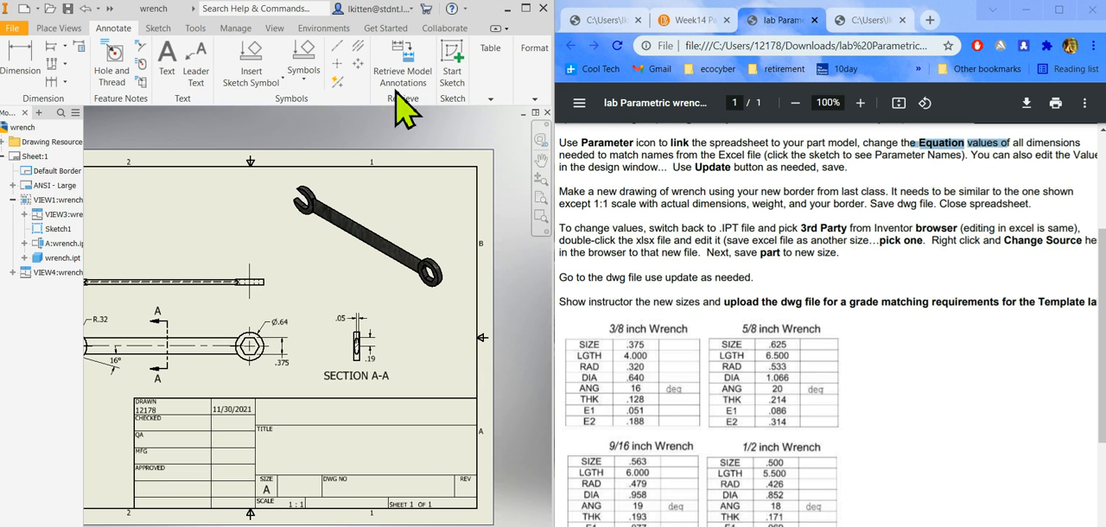
click(274, 29)
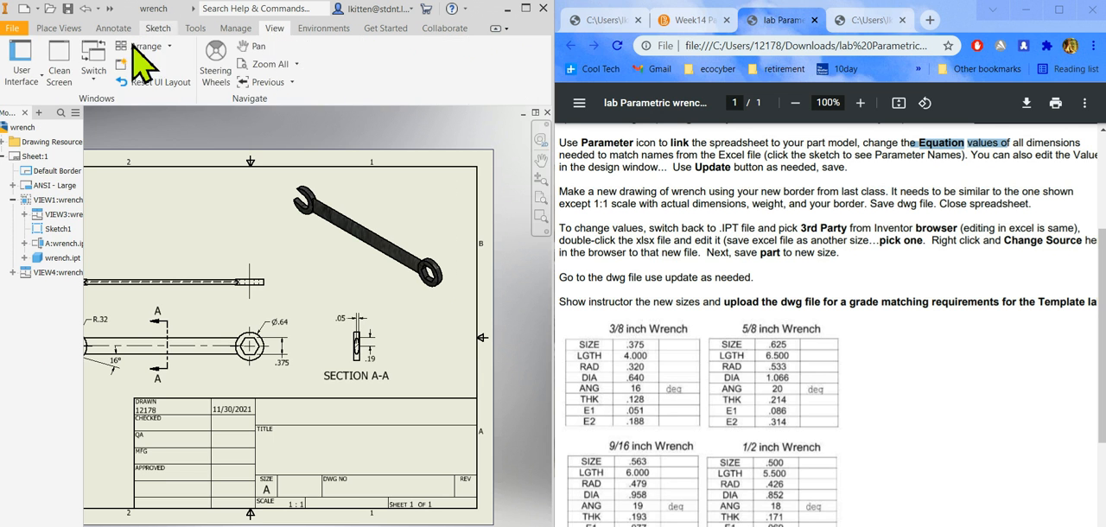
click(232, 31)
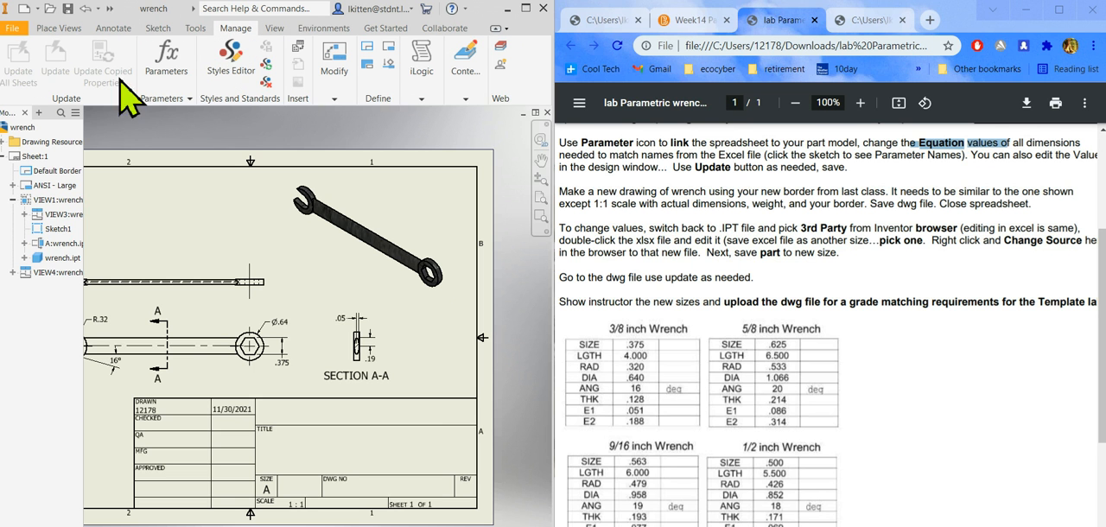
scroll(445, 372, down, 1)
scroll(420, 358, up, 1)
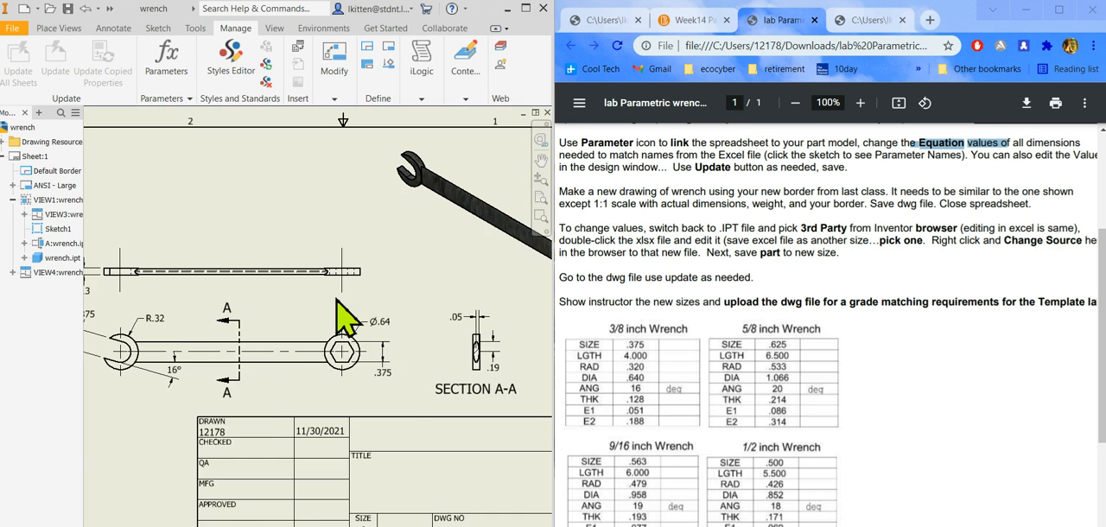
scroll(390, 316, down, 1)
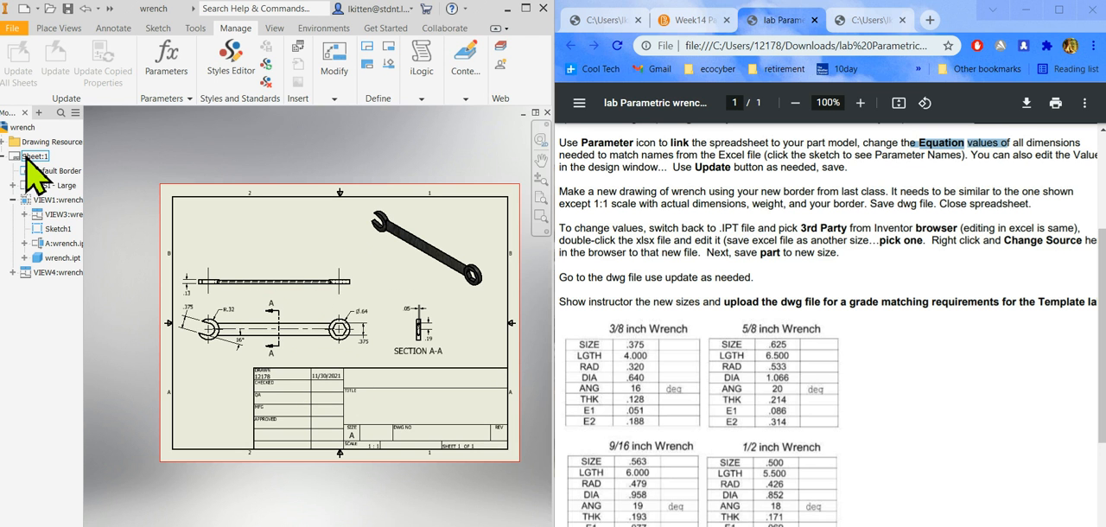
Check the 5-8 spreadsheet and change the source of the wrench part's linked spreadsheet to 5-8.xlsx.
click(458, 525)
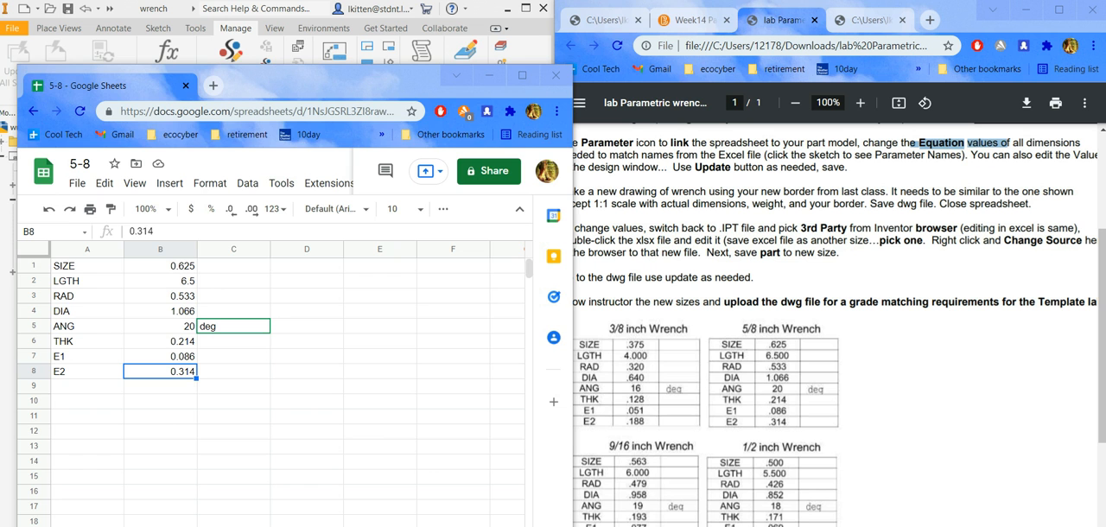
click(329, 526)
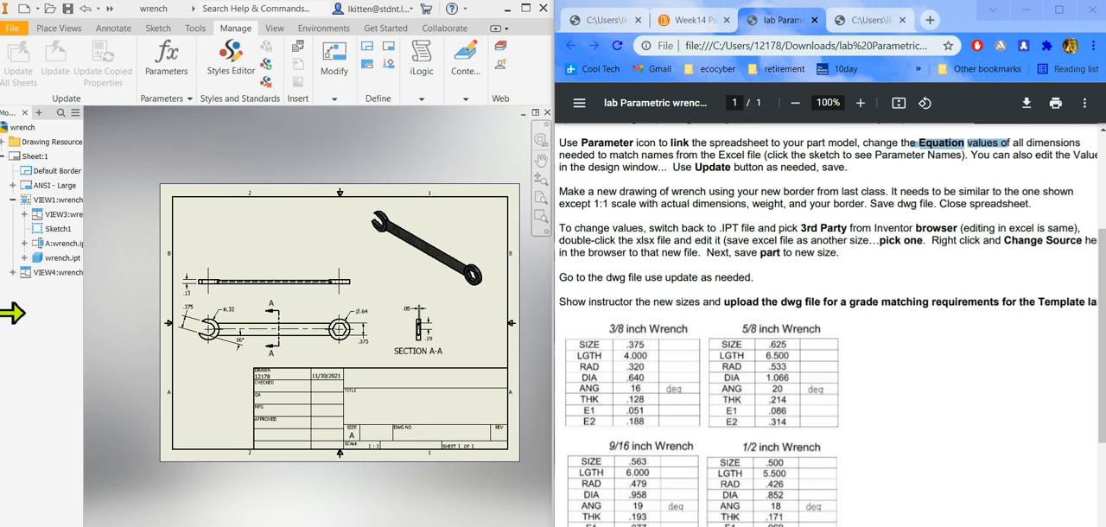
click(138, 525)
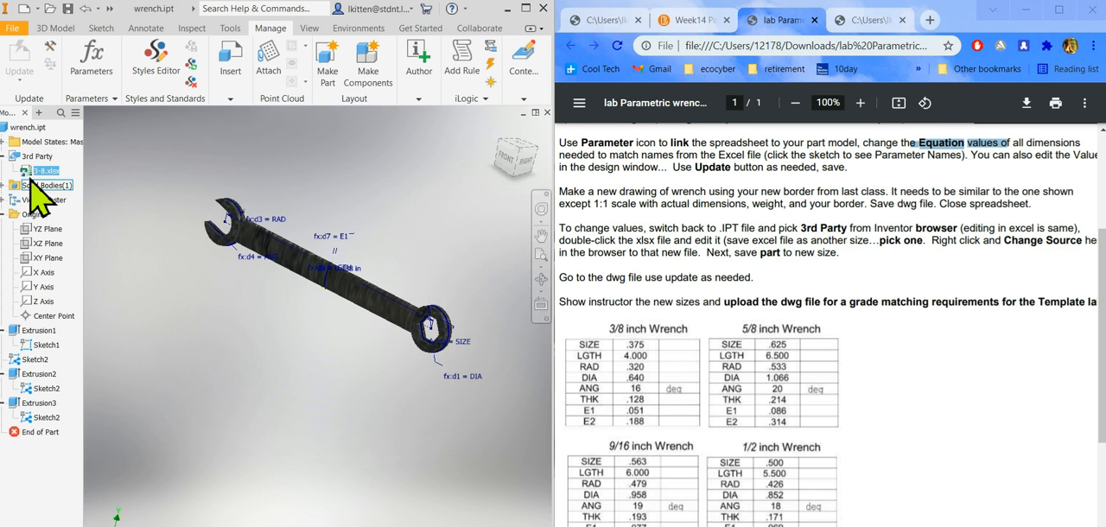
right_click(41, 177)
click(73, 217)
click(203, 223)
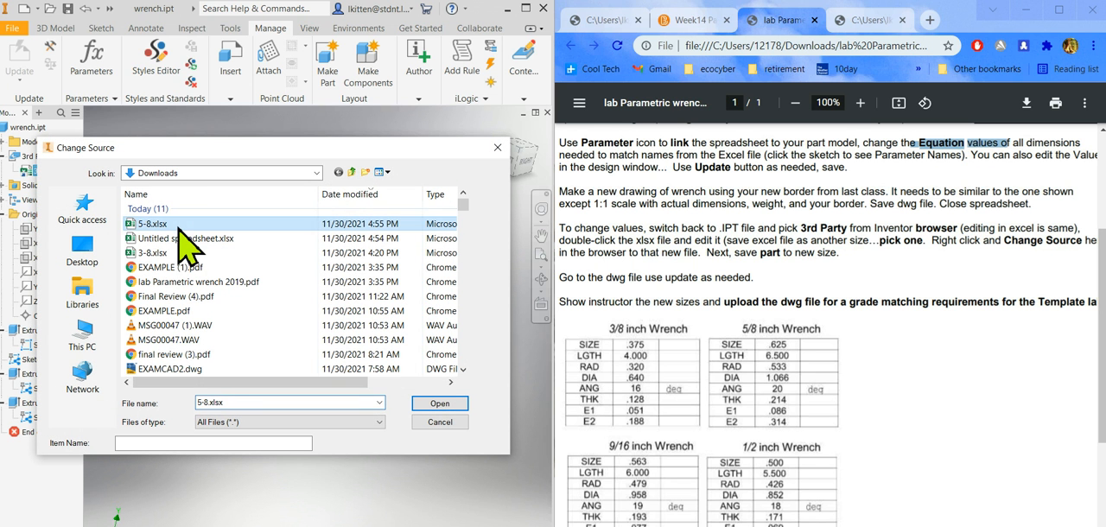
click(441, 404)
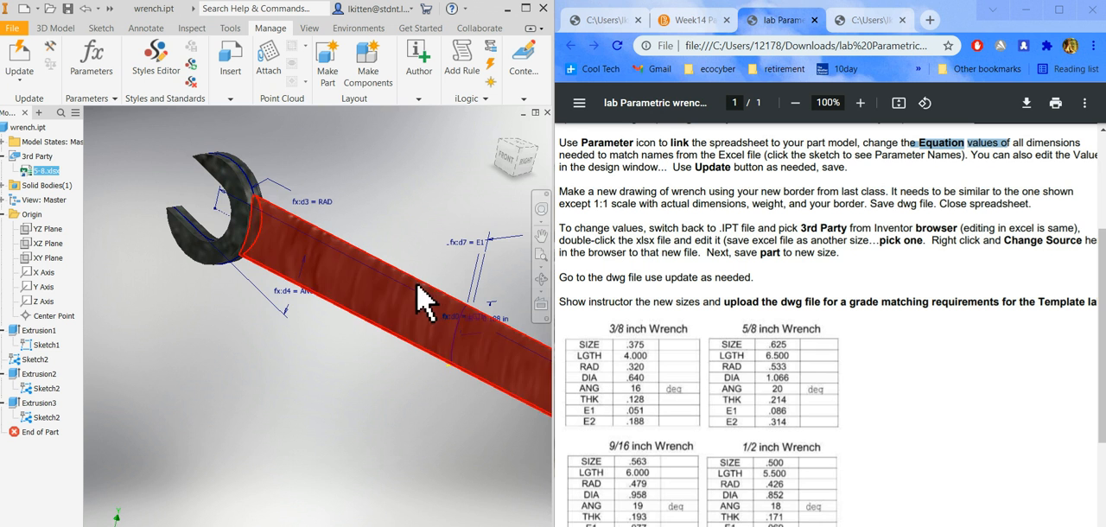
Check the wrench part's parameters against the 5/8 inch values, switch to the drawing and close the parameter list.
scroll(242, 155, up, 3)
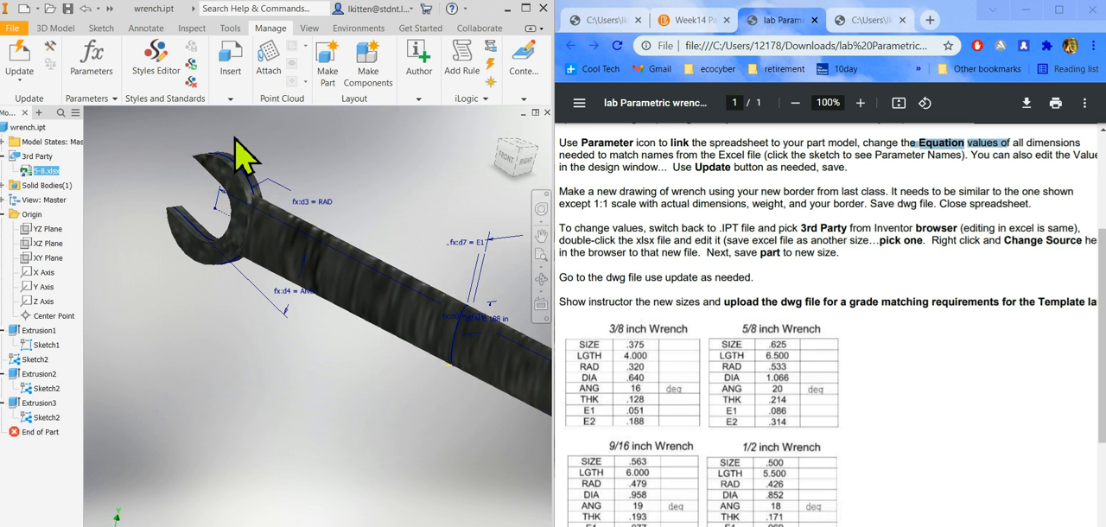
click(90, 62)
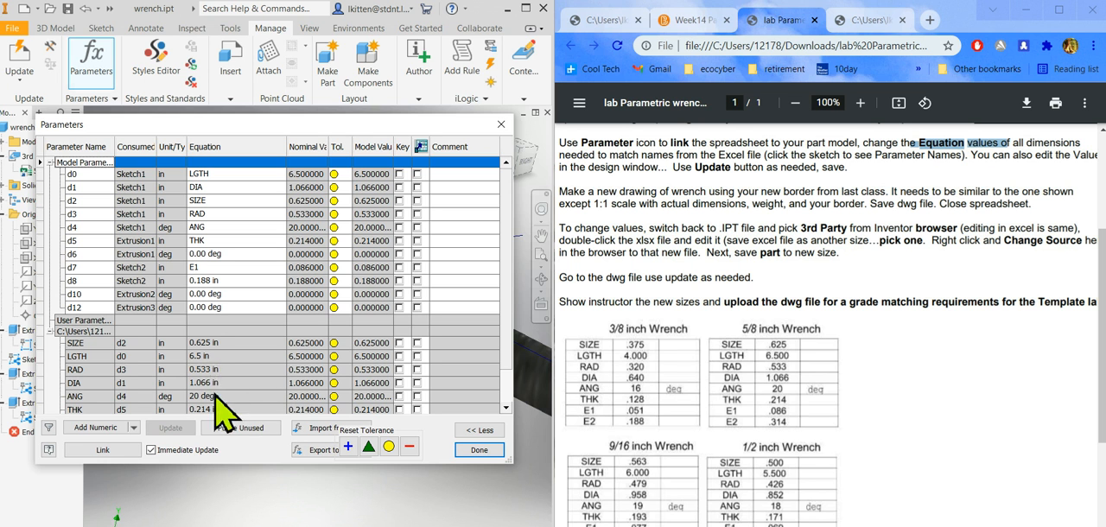
click(239, 524)
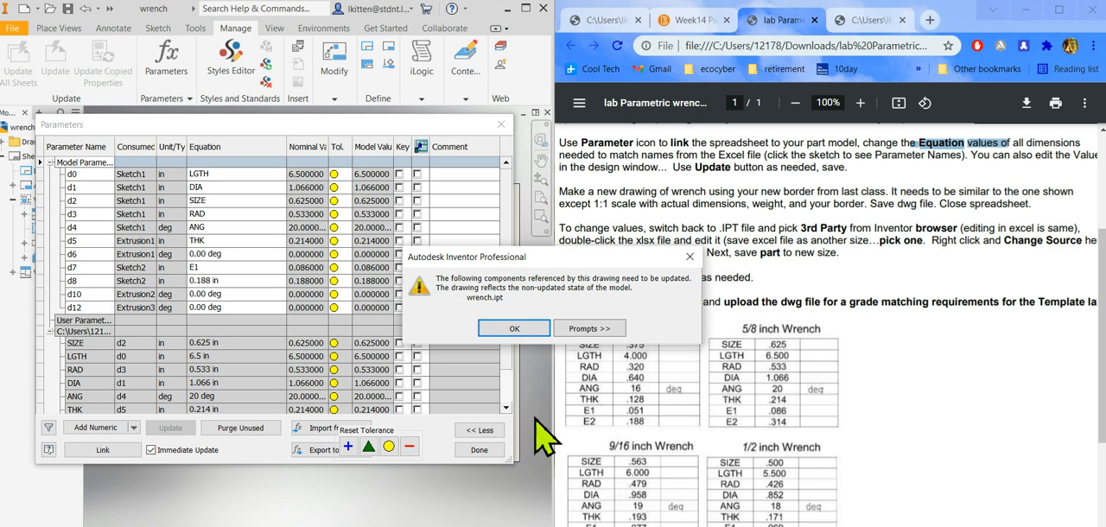
click(515, 330)
click(476, 451)
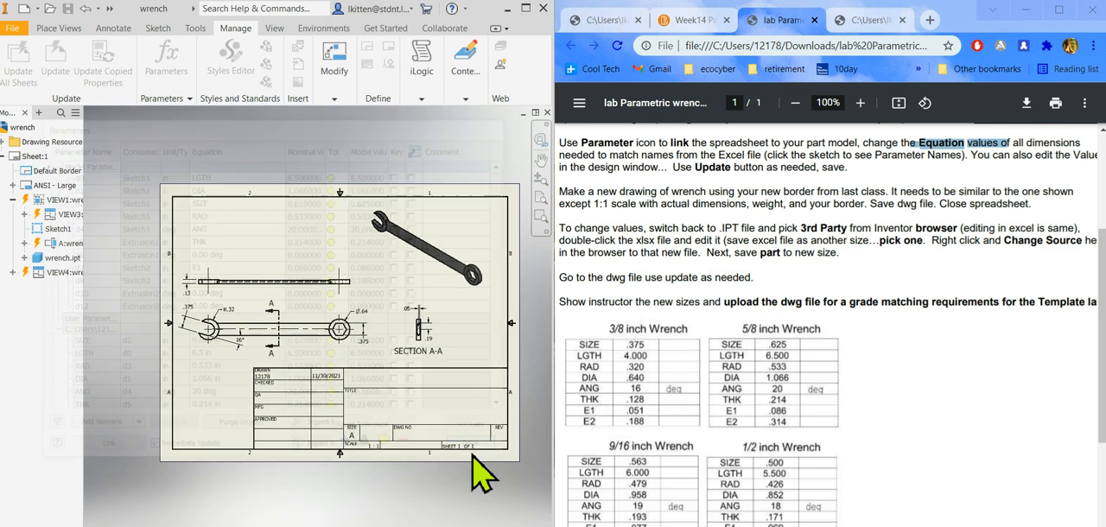
Examine the wrench drawing's dimensions, and open the save dialog for wrench.dwg and cancel it.
scroll(308, 420, up, 3)
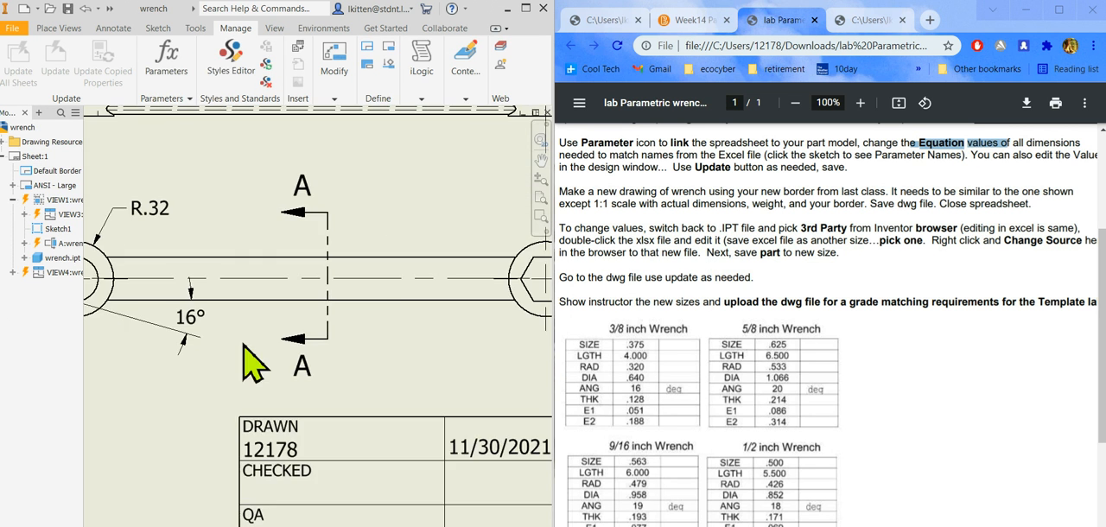
scroll(314, 329, down, 2)
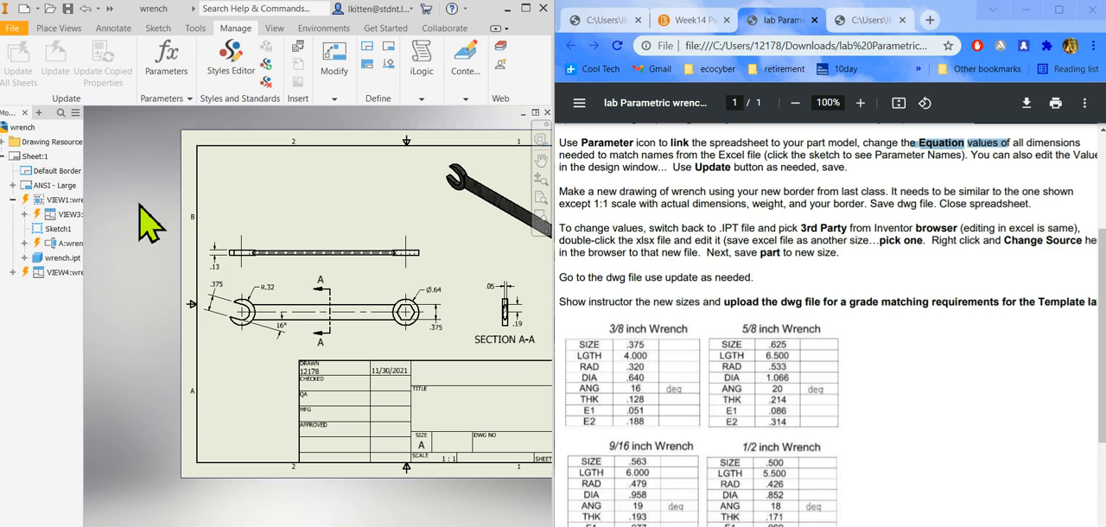
click(67, 9)
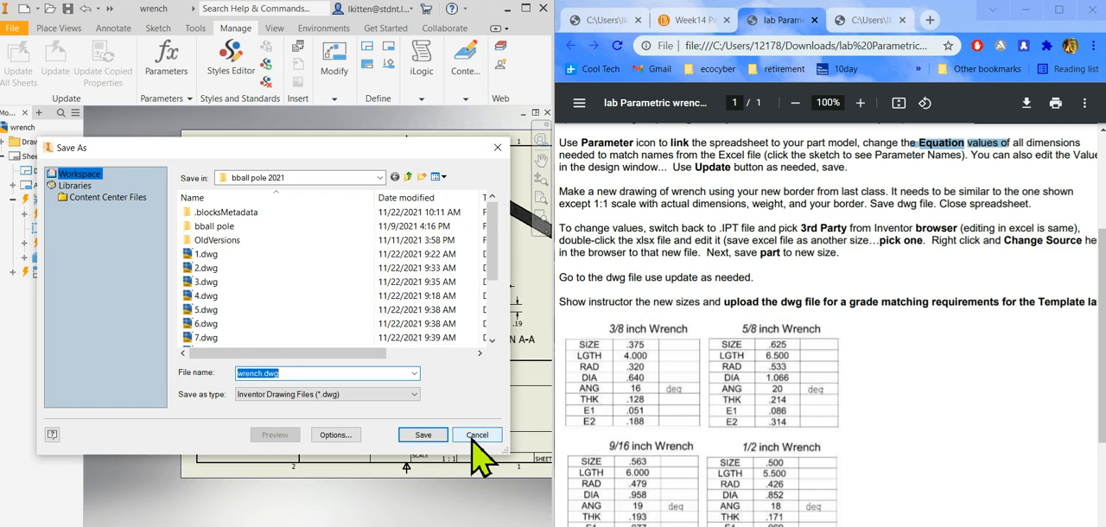
click(477, 434)
Switch to the wrench part, update it, expand the error details for Extrusion2 and Extrusion3, and accept the update.
key(ctrl+Tab)
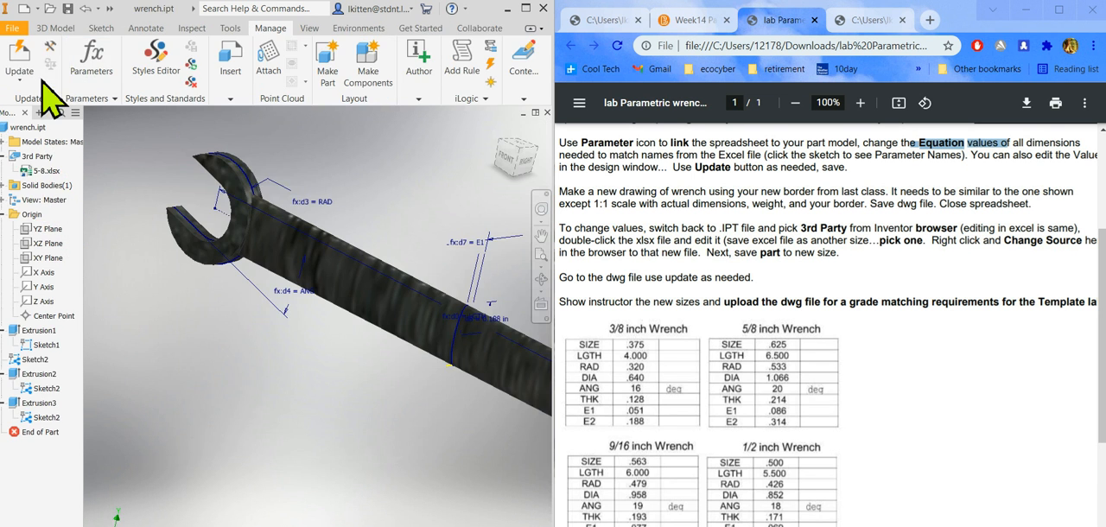
click(23, 76)
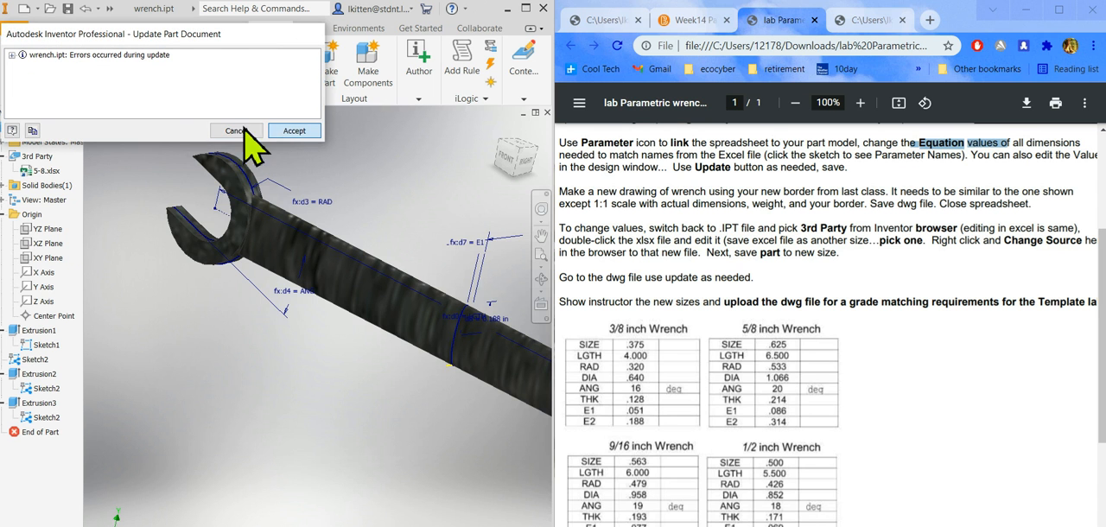
click(11, 54)
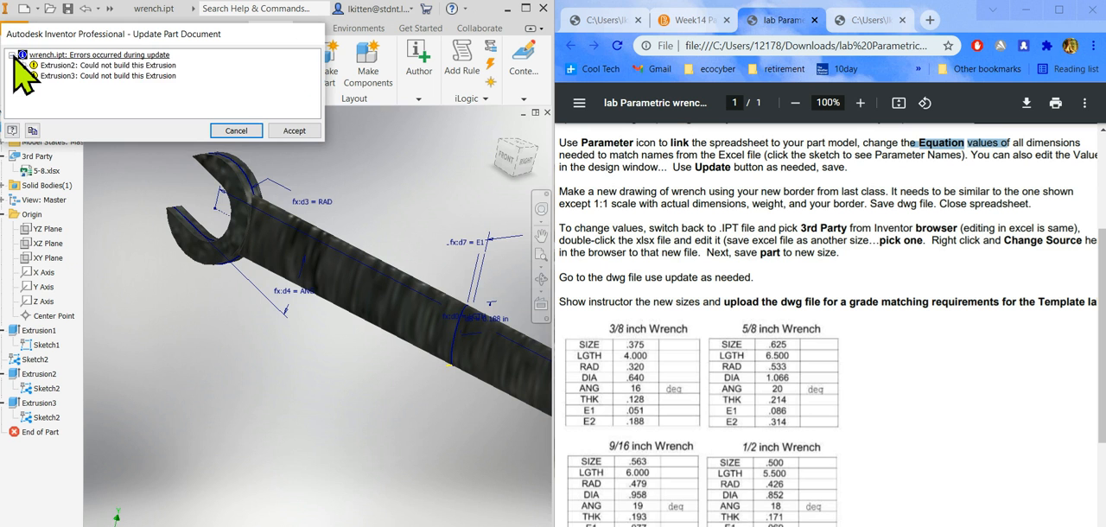
click(22, 66)
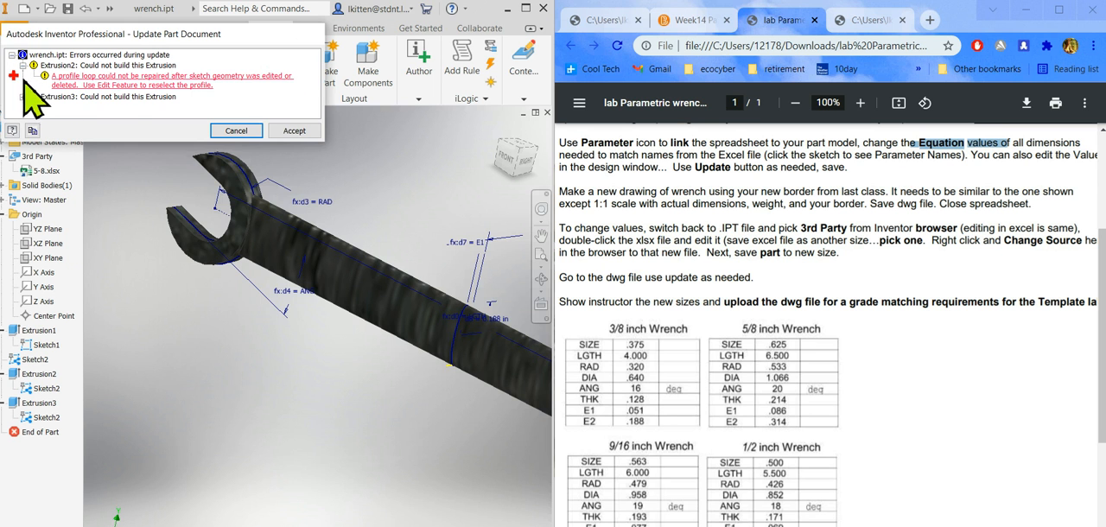
click(23, 97)
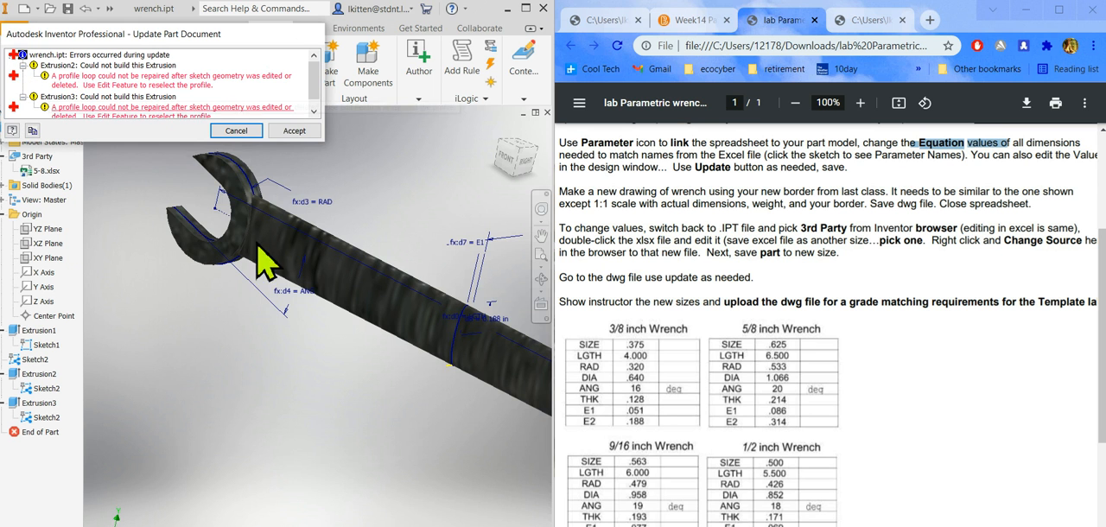
click(294, 131)
Repair Extrusion2 by reselecting the Sketch2 ellipse as its profile, extruding to the closed end of the wrench.
scroll(458, 294, down, 5)
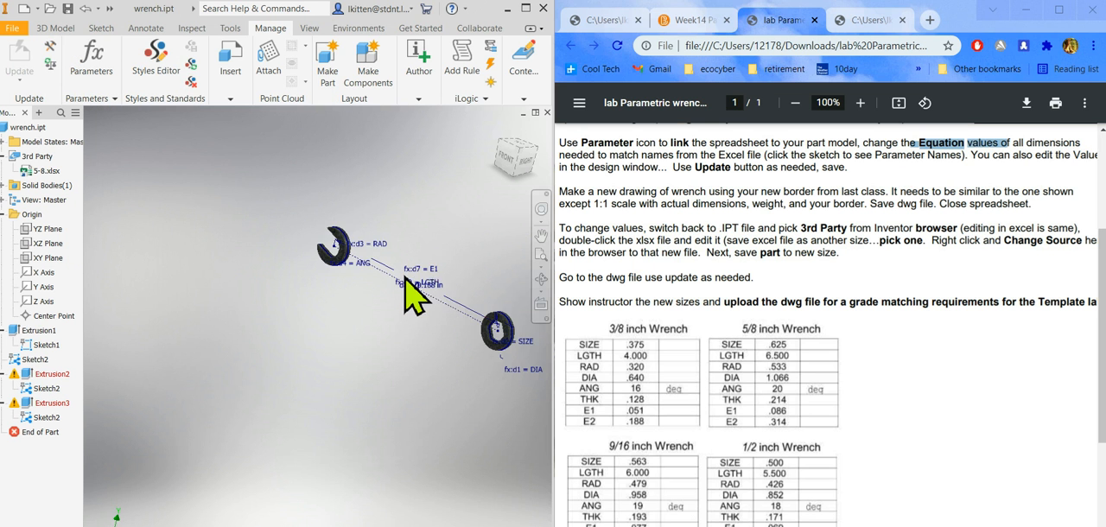
scroll(442, 261, up, 3)
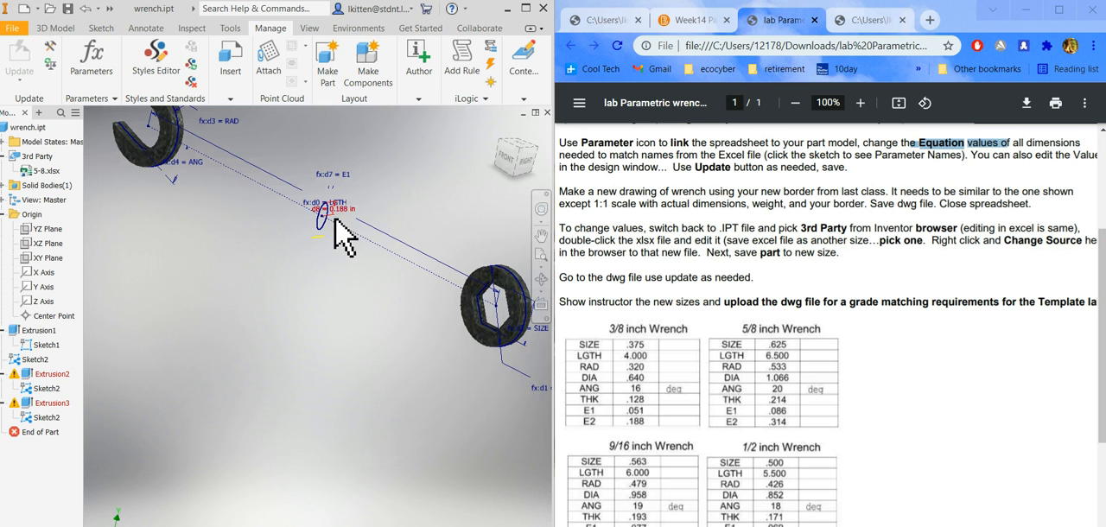
scroll(322, 235, down, 2)
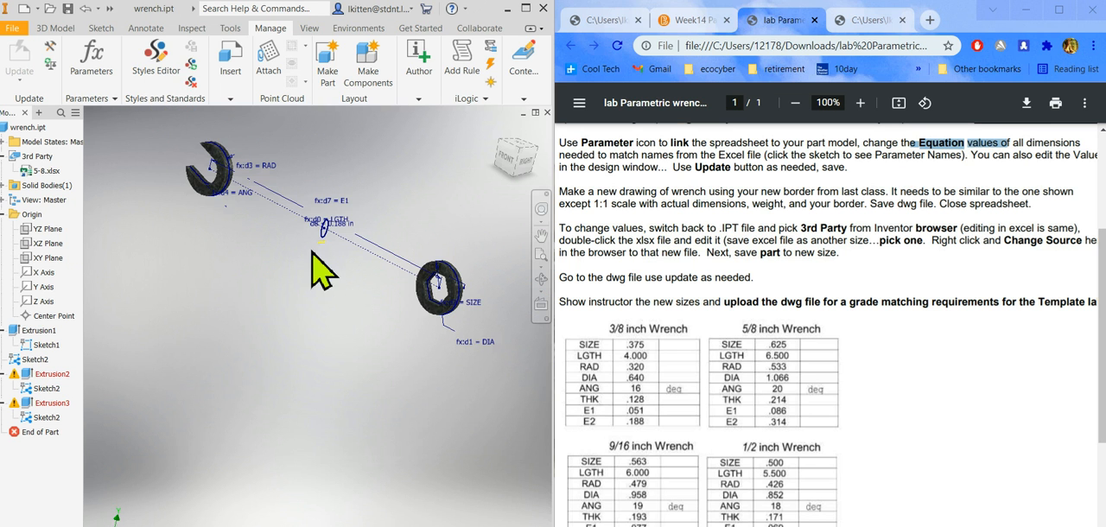
scroll(324, 230, up, 2)
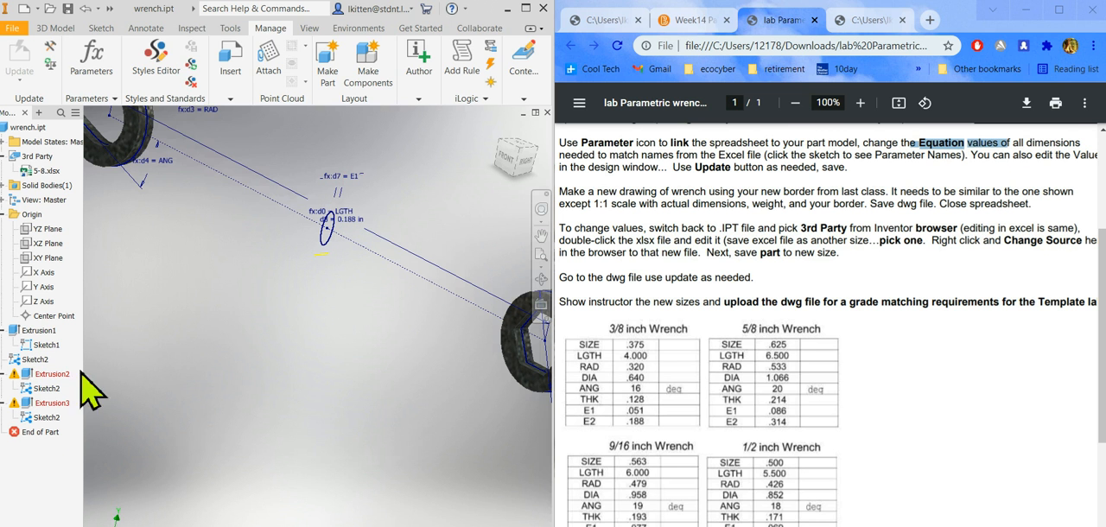
double_click(25, 378)
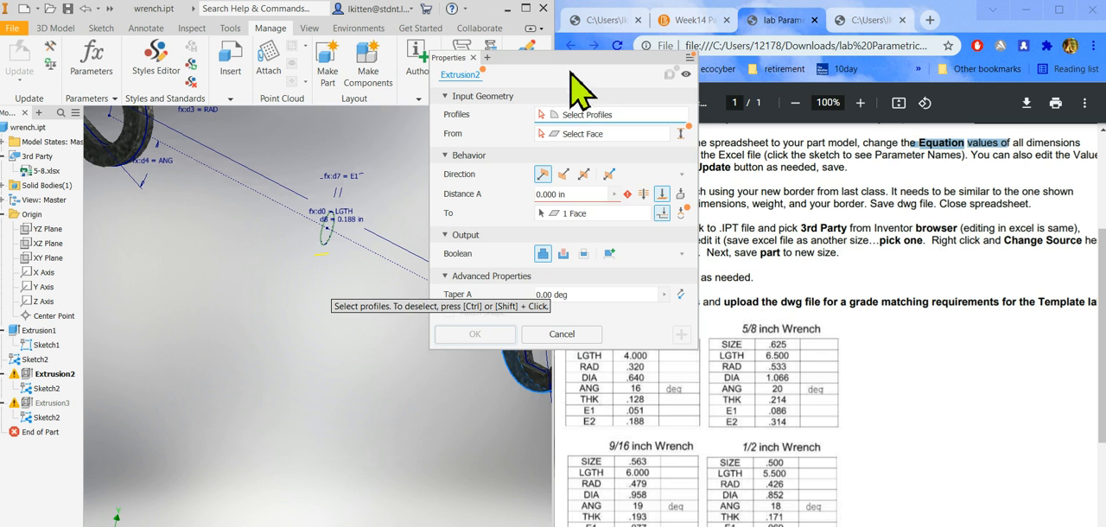
drag(567, 59, 784, 69)
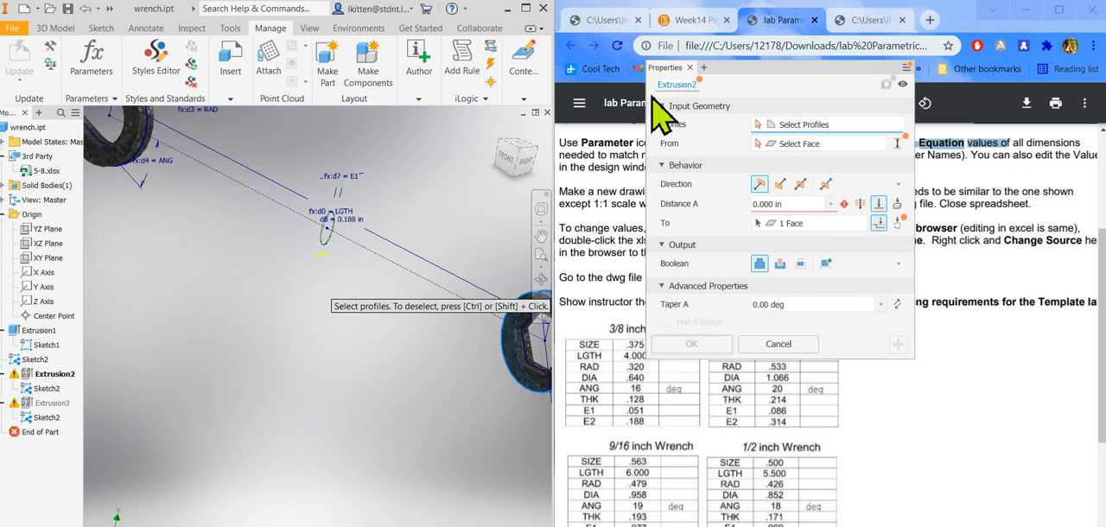
click(331, 236)
scroll(272, 276, up, 4)
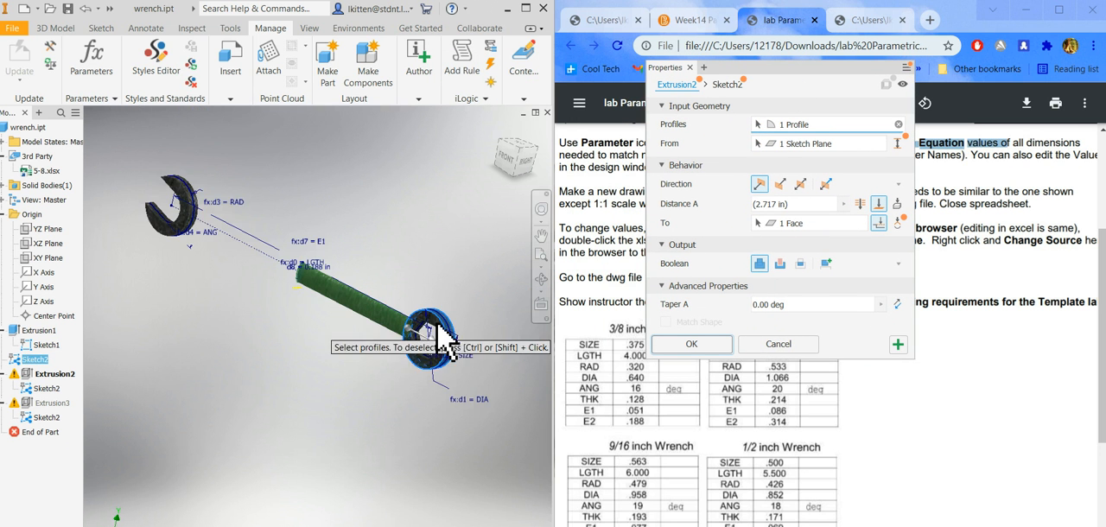
scroll(441, 339, down, 3)
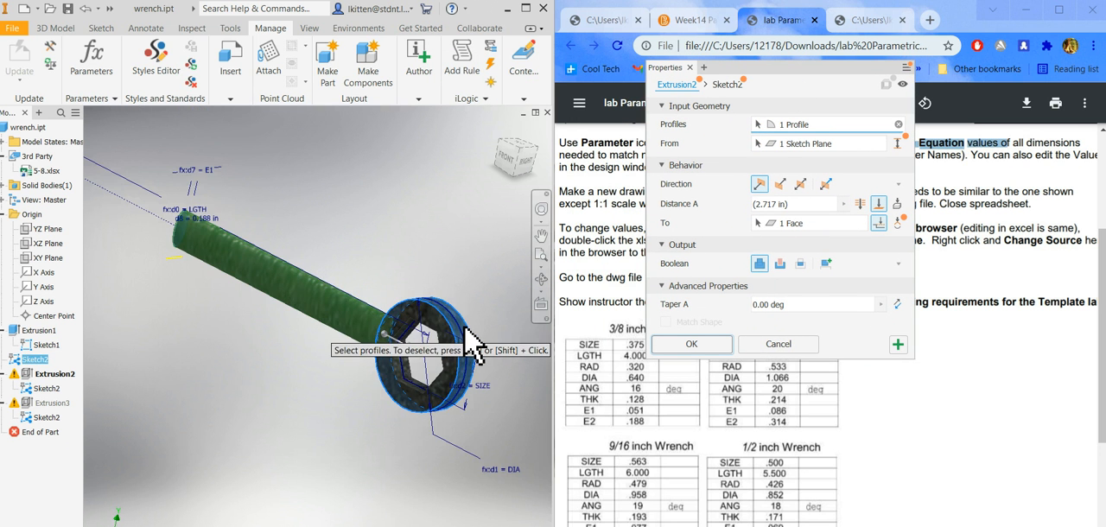
click(716, 345)
Repair Extrusion3 by reselecting the Sketch2 ellipse as its profile, extruding to the open end of the wrench.
scroll(433, 363, up, 4)
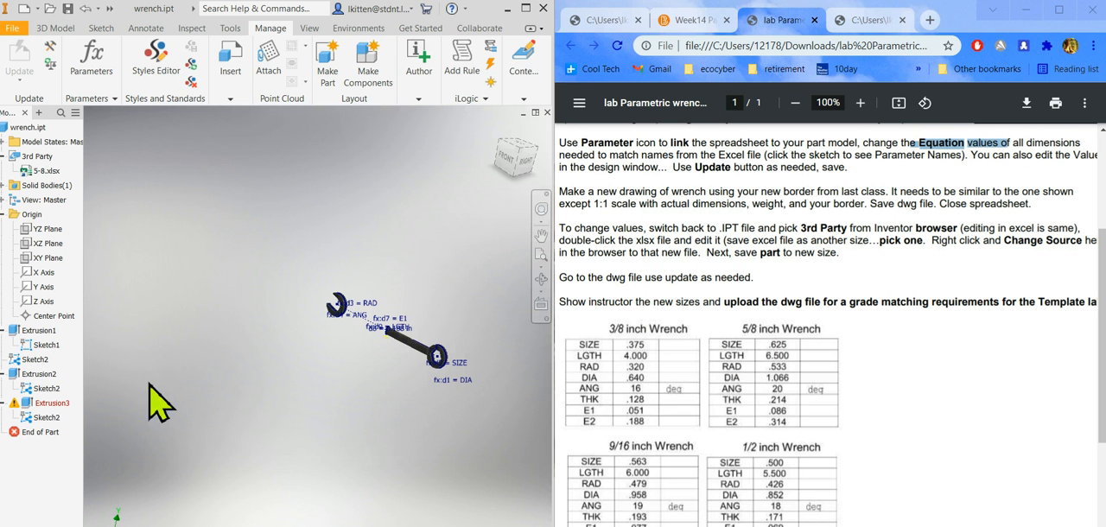
click(18, 403)
double_click(31, 403)
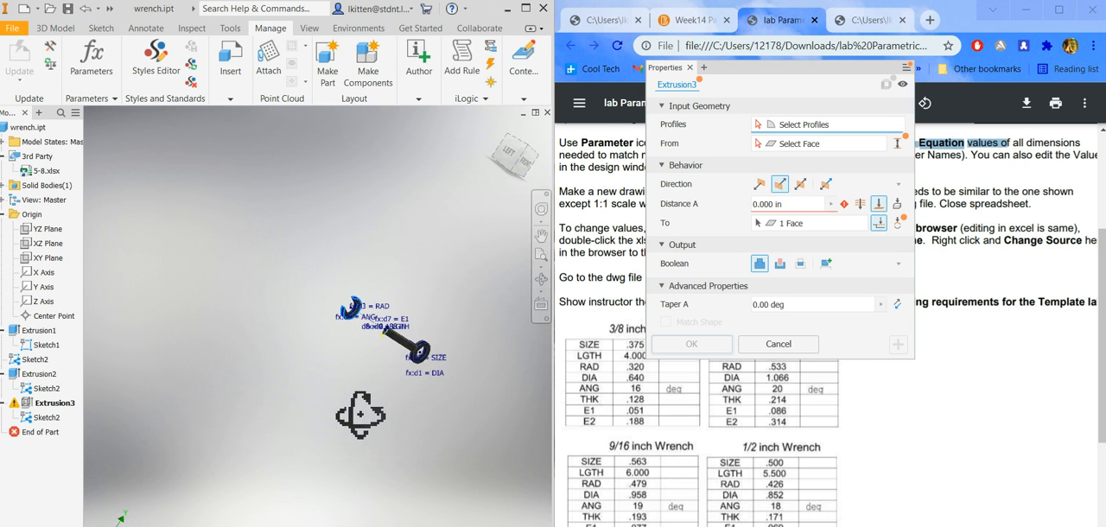
scroll(371, 420, down, 5)
click(441, 245)
scroll(329, 337, up, 3)
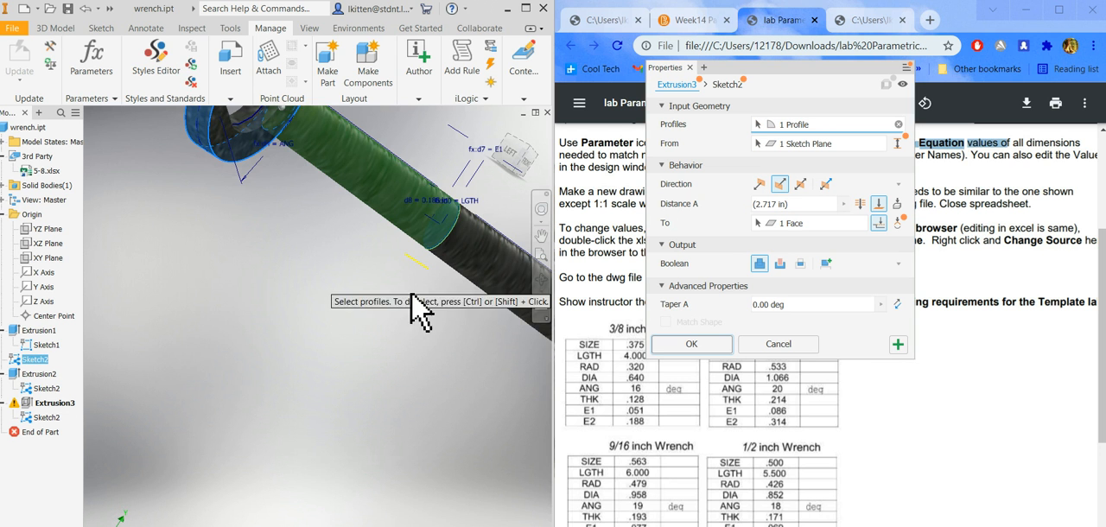
scroll(328, 337, up, 2)
click(692, 344)
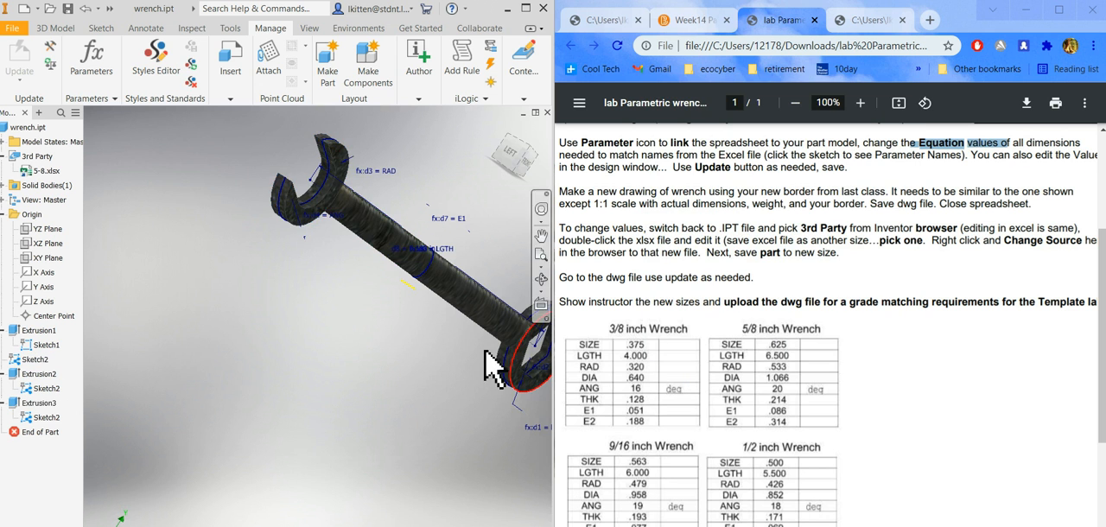
Switch to the wrench drawing, shift the base view left clear of section A-A, and move the section's height dimension outward to the right.
shift+middle_drag(414, 366, 334, 366)
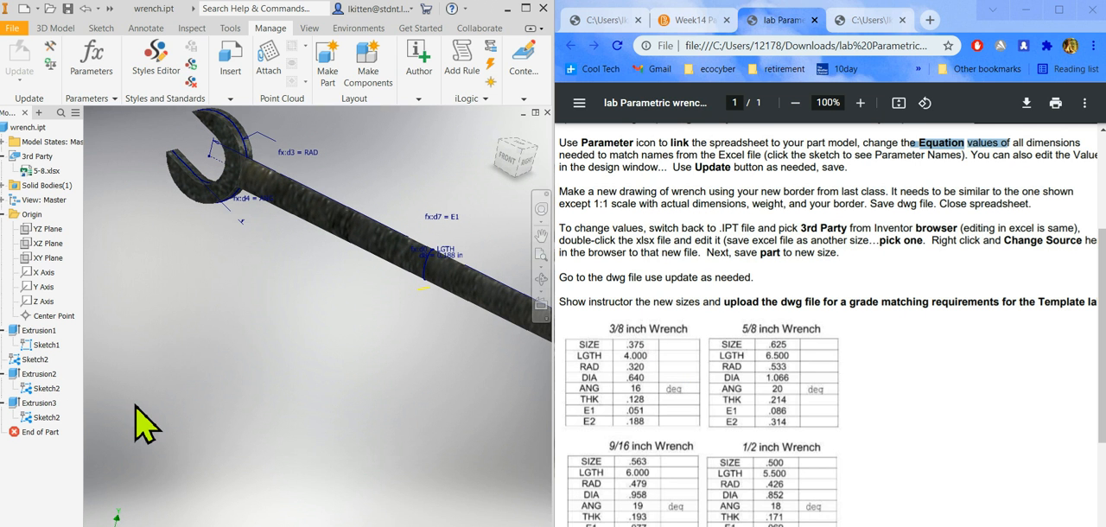
scroll(147, 407, up, 2)
scroll(173, 376, down, 4)
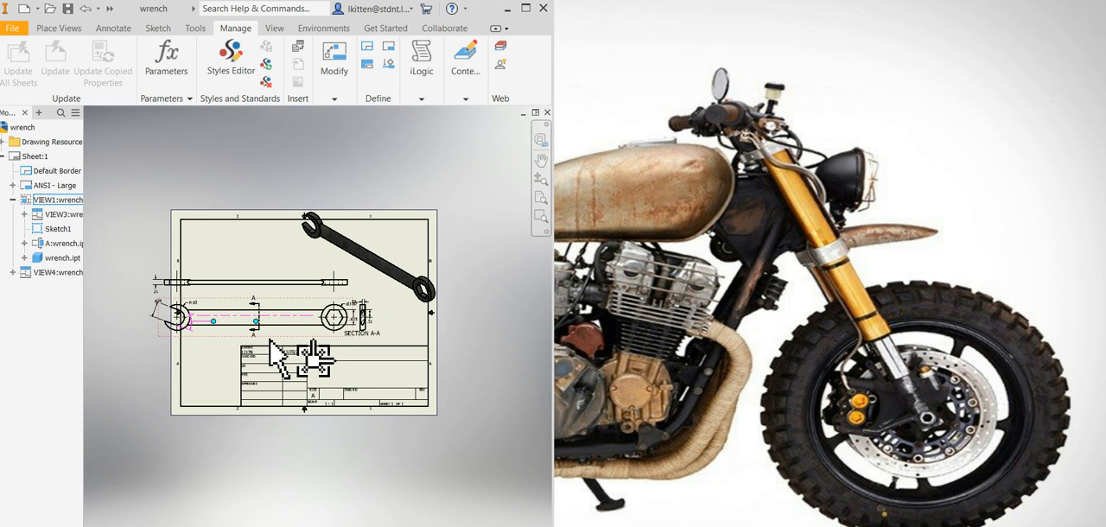
scroll(269, 344, up, 3)
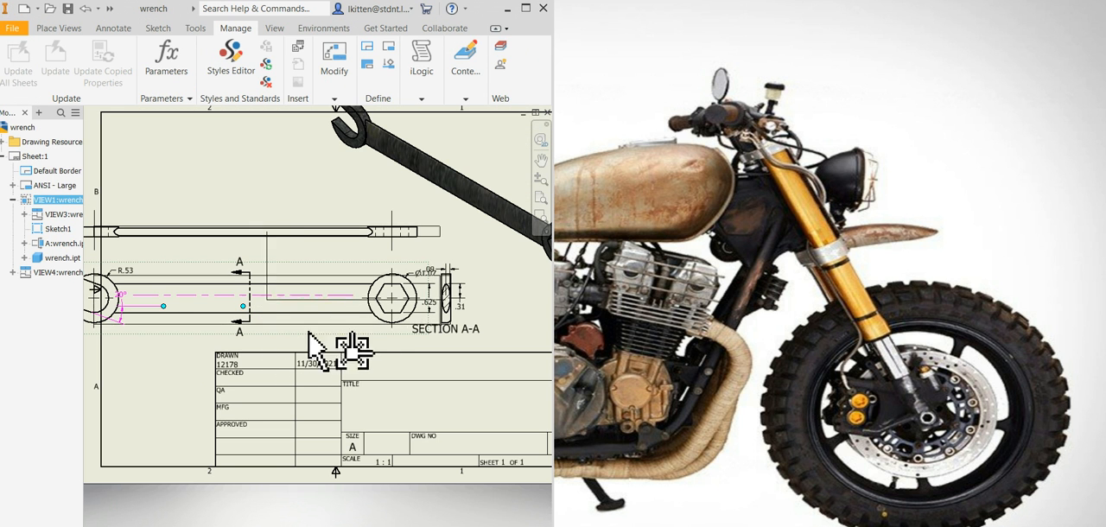
scroll(235, 296, down, 3)
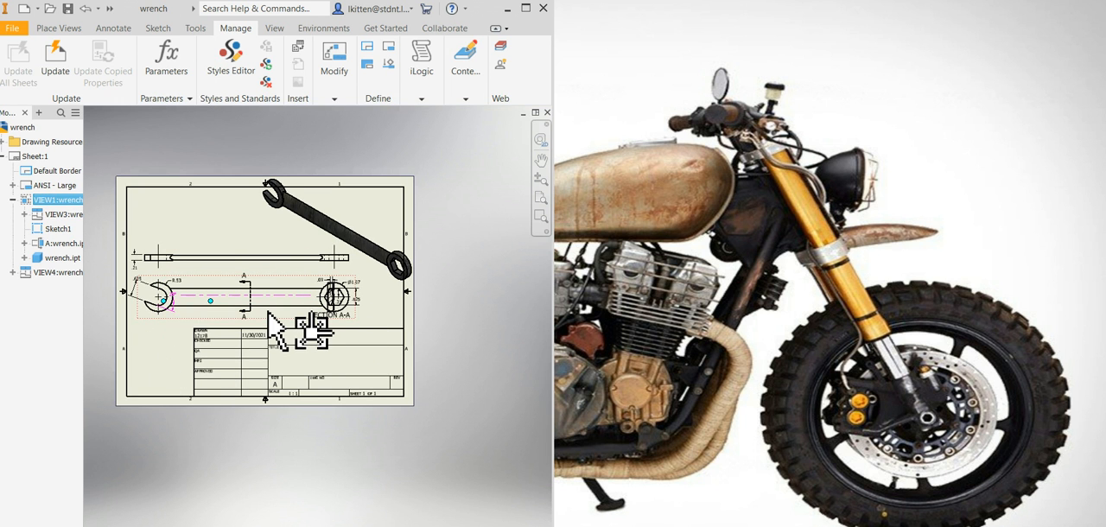
drag(269, 315, 202, 315)
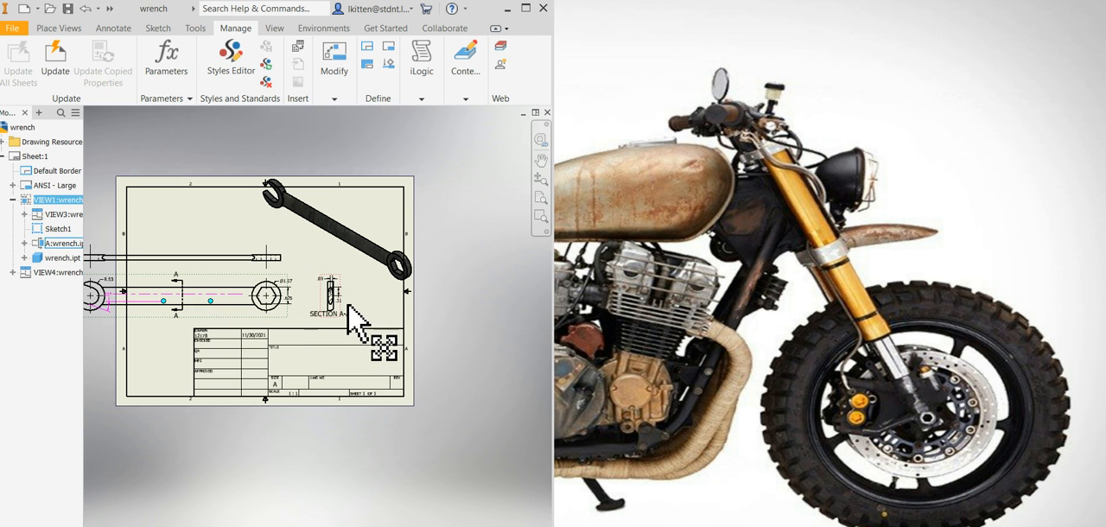
drag(338, 304, 366, 306)
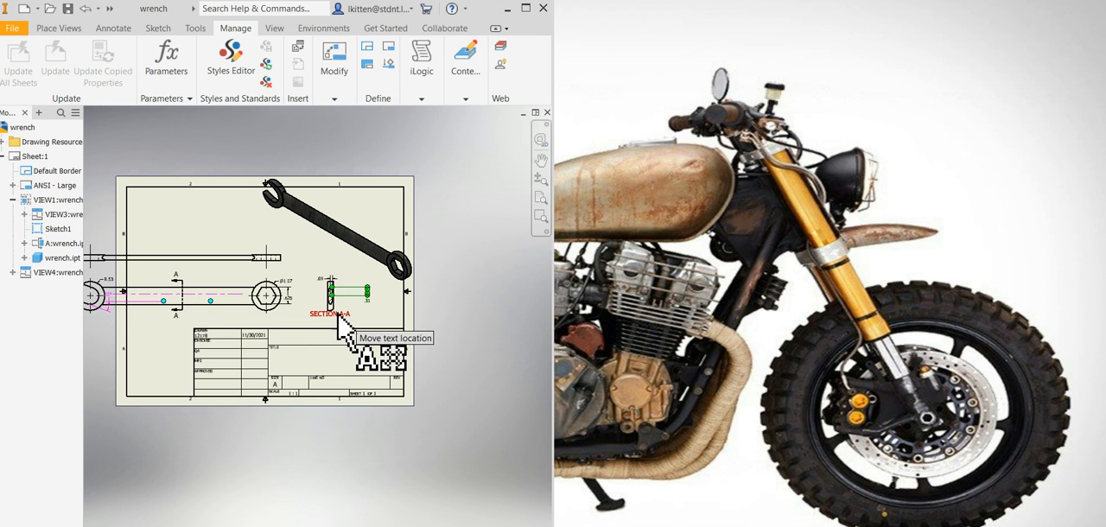
click(337, 311)
click(338, 309)
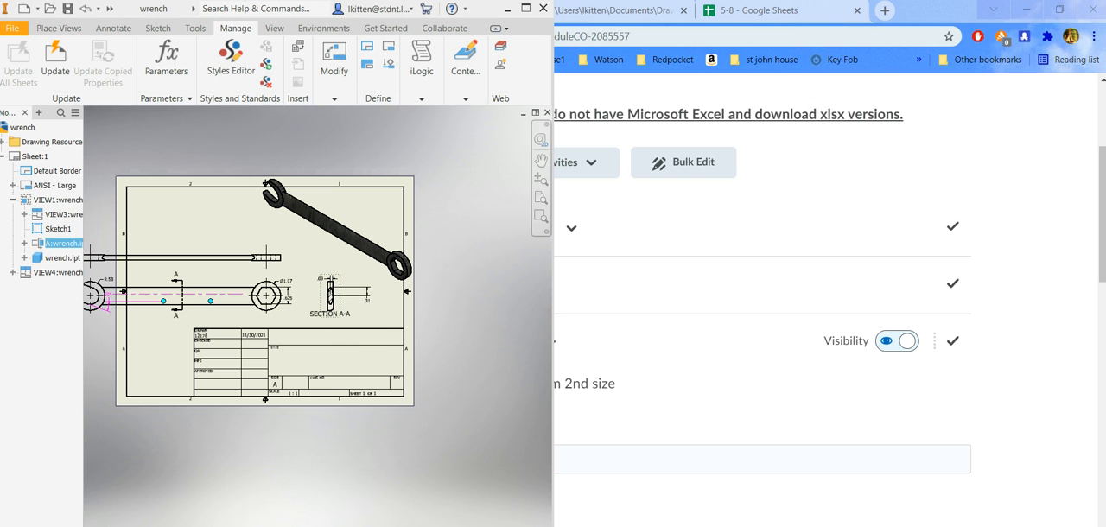
Move the base view back to the right so the wrench's open end lies inside the sheet border.
scroll(430, 439, up, 3)
scroll(346, 395, down, 5)
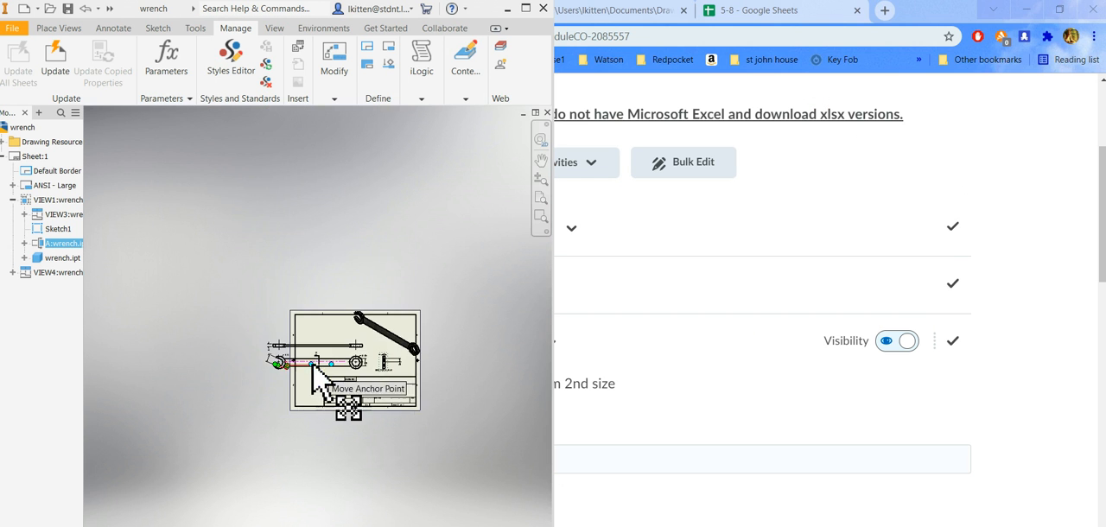
scroll(337, 393, up, 5)
drag(371, 391, 421, 403)
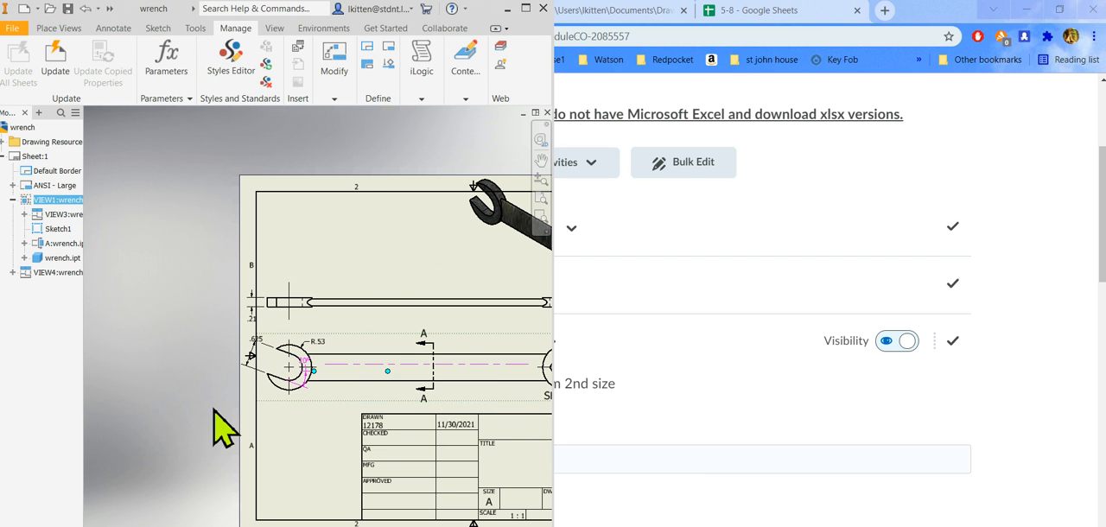
scroll(834, 449, up, 2)
scroll(830, 449, down, 1)
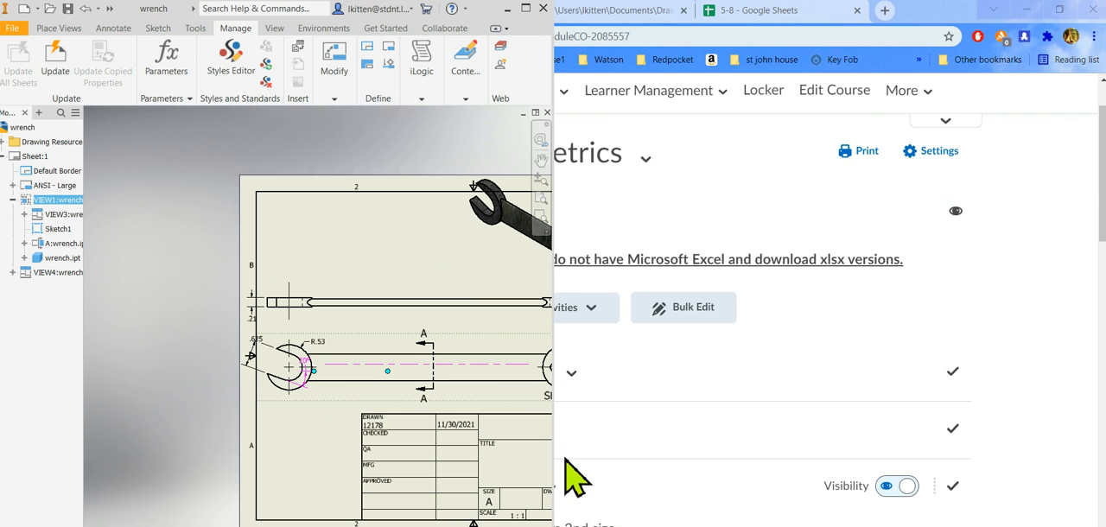